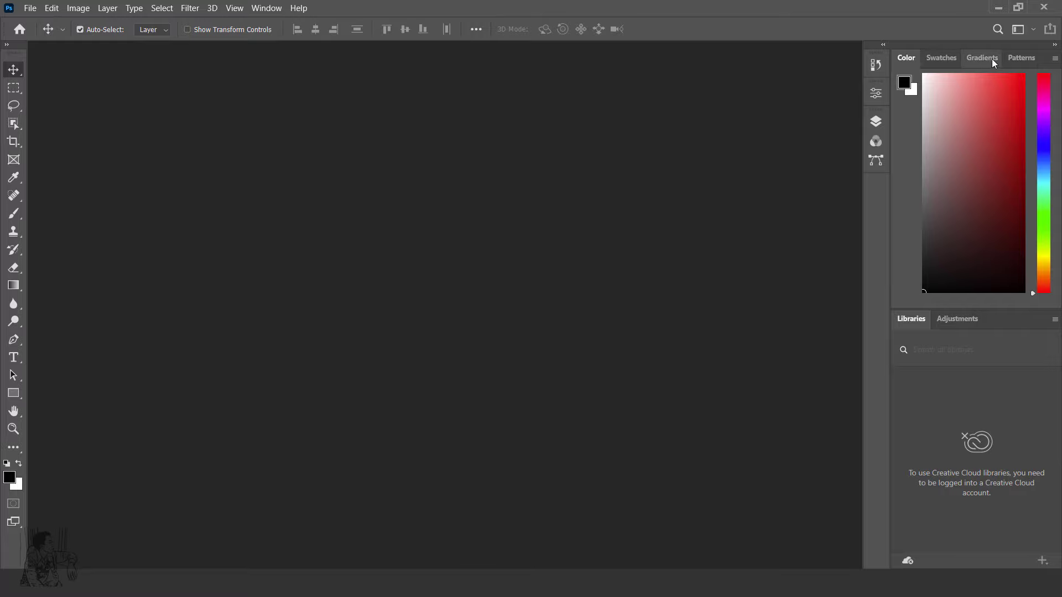
Keep the Essentials workspace and open the recent photo pier-569314_1920.jpg.
left_click(1033, 29)
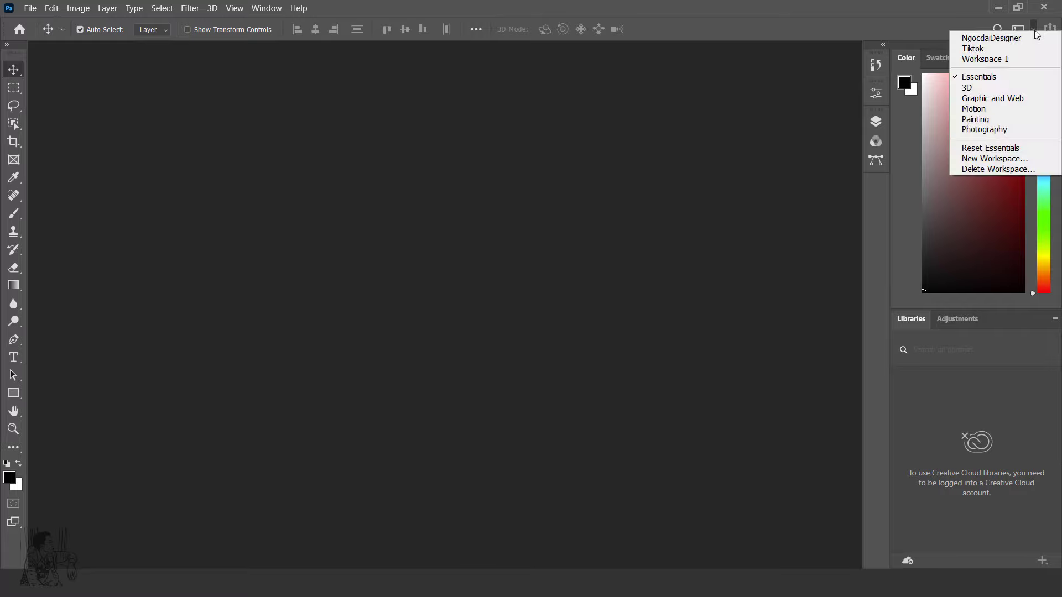
left_click(991, 78)
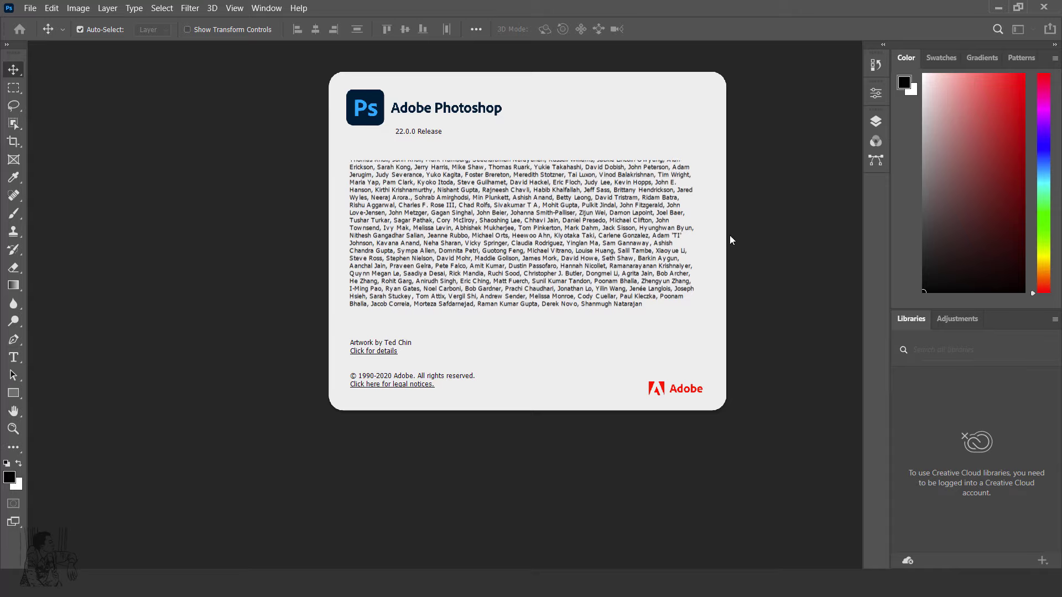
key("Escape")
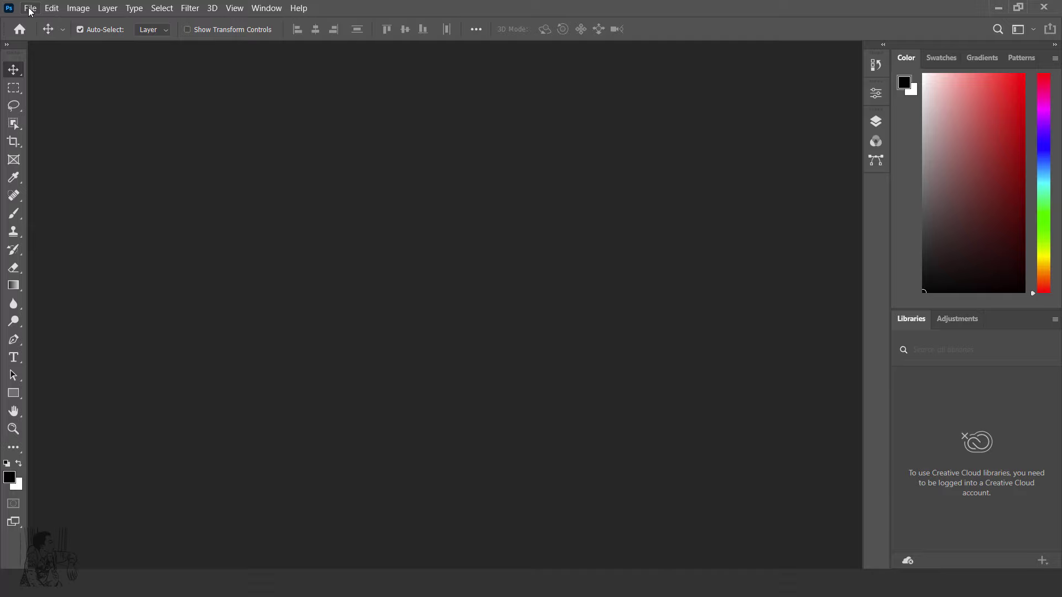
left_click(30, 9)
mouse_move(56, 86)
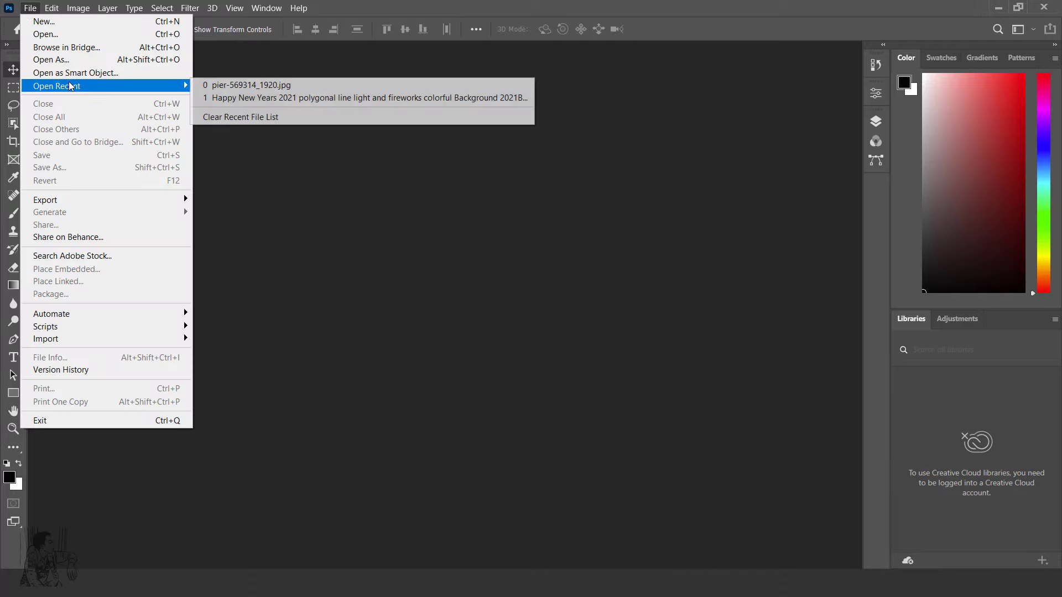
left_click(260, 86)
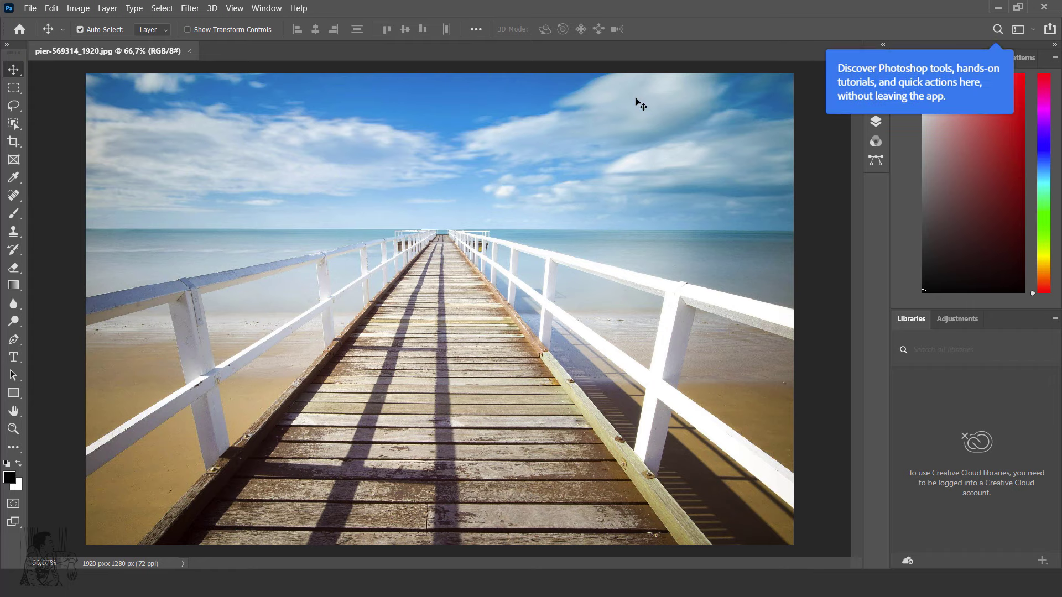
left_click(1001, 32)
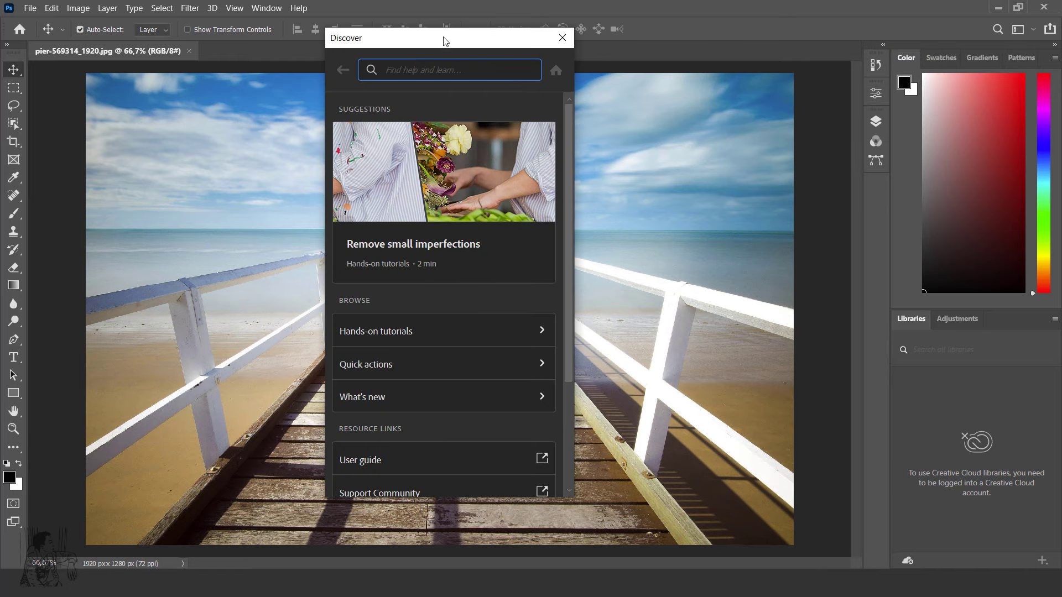
left_click_drag(443, 44, 405, 45)
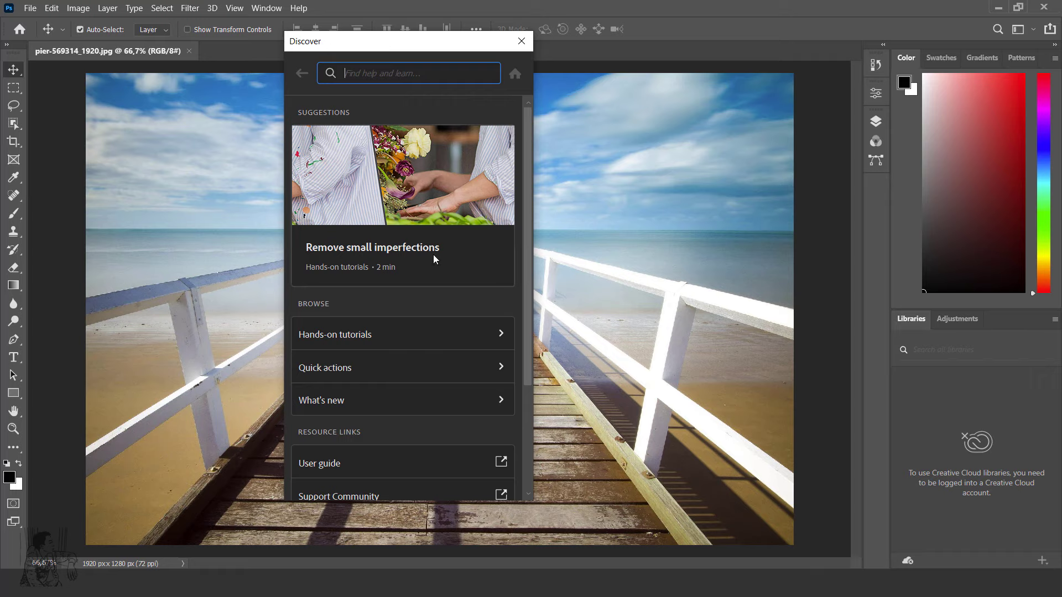
scroll(432, 298, "down", 3)
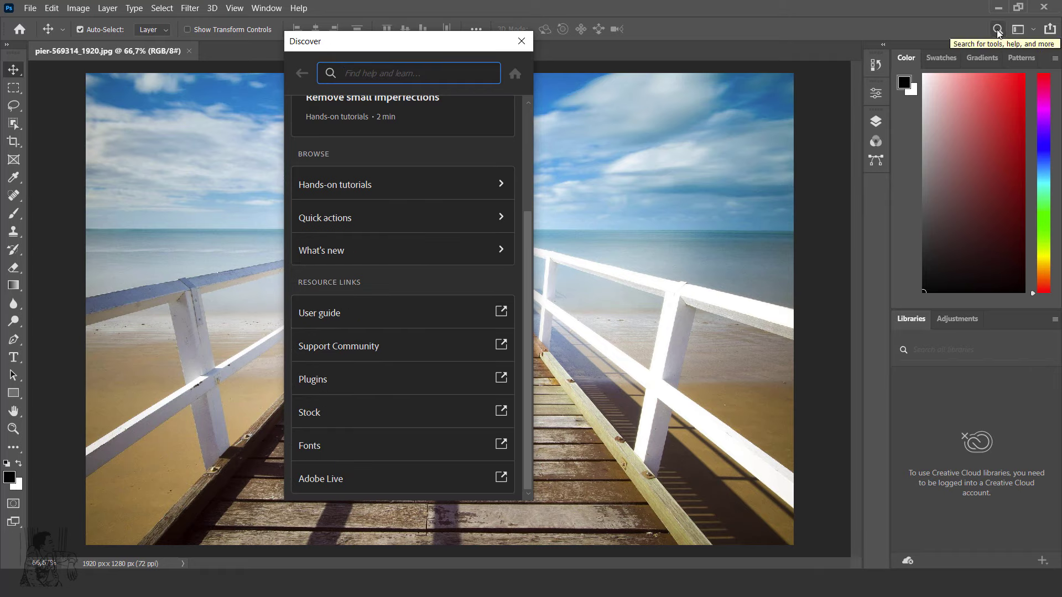
scroll(441, 161, "up", 3)
scroll(454, 238, "down", 3)
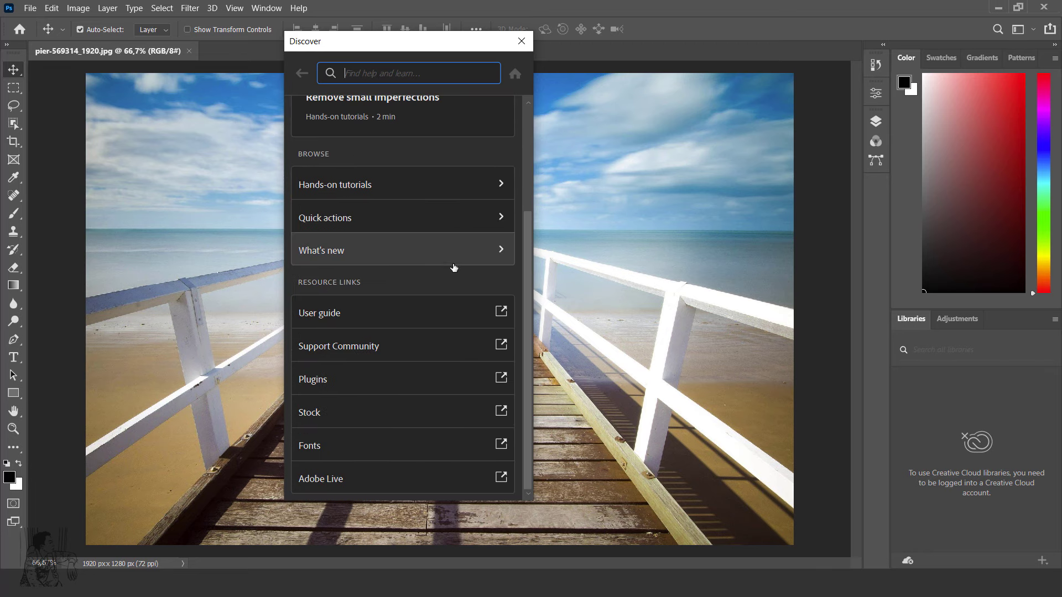
left_click(521, 41)
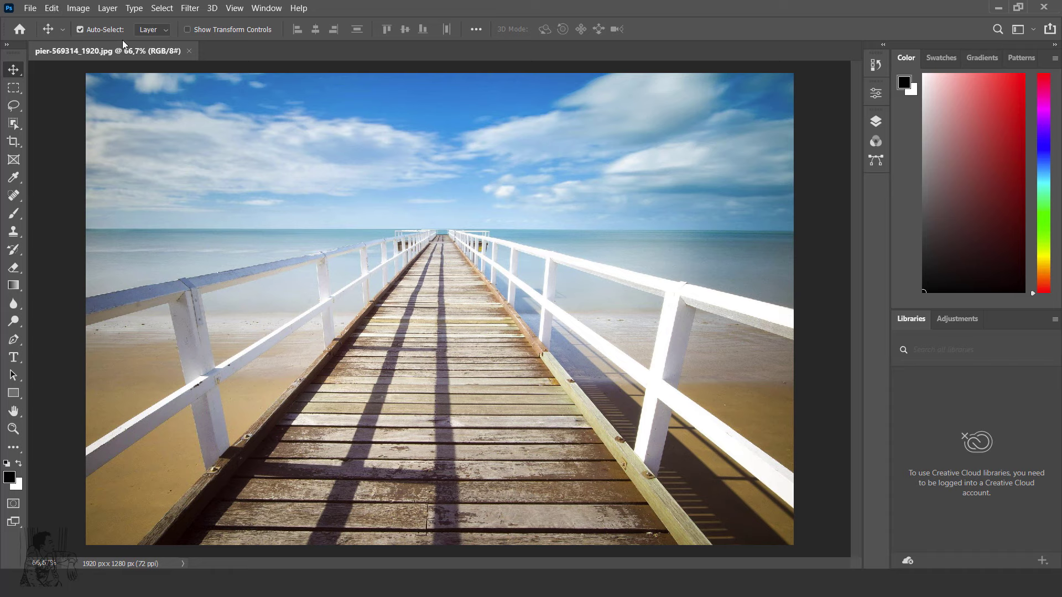
Start Sky Replacement on the pier photo and move its dialog aside to preview the sky.
left_click(52, 8)
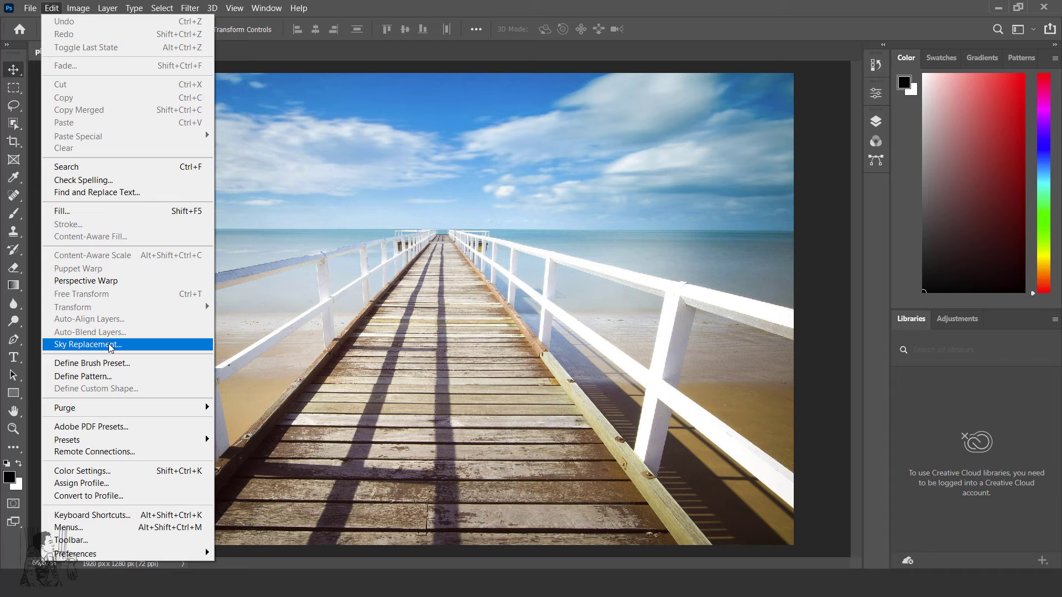
left_click(110, 346)
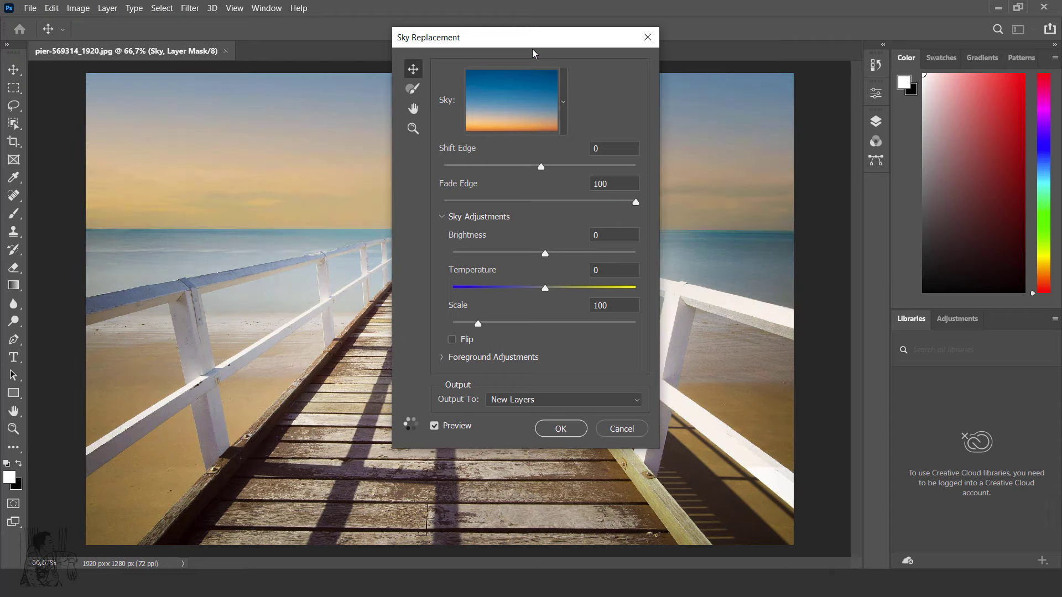
left_click_drag(538, 41, 727, 65)
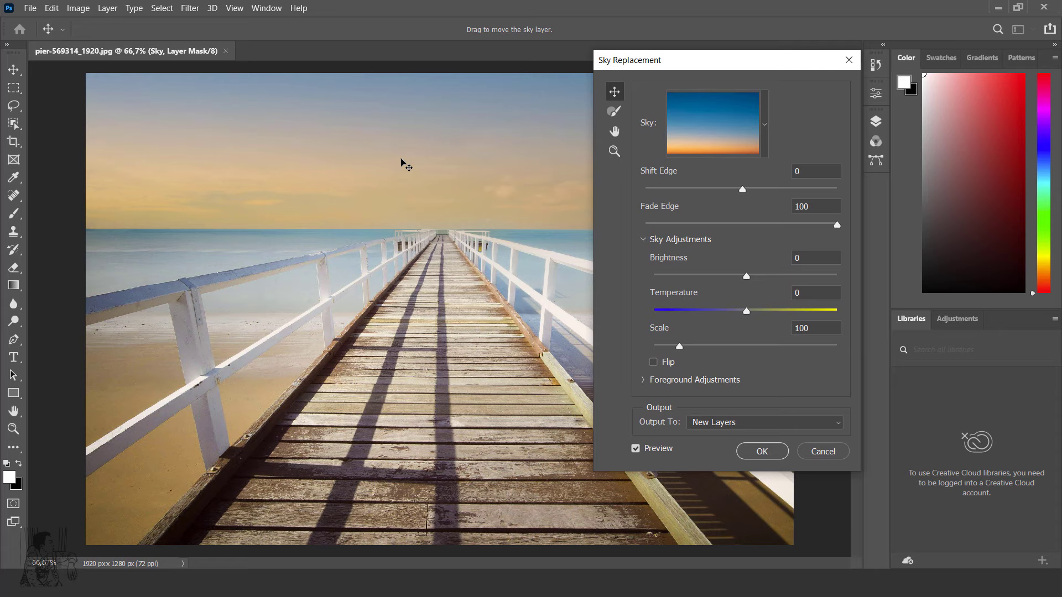
mouse_move(680, 59)
left_mouse_down()
mouse_move(833, 173)
mouse_move(724, 106)
mouse_move(740, 102)
left_mouse_up()
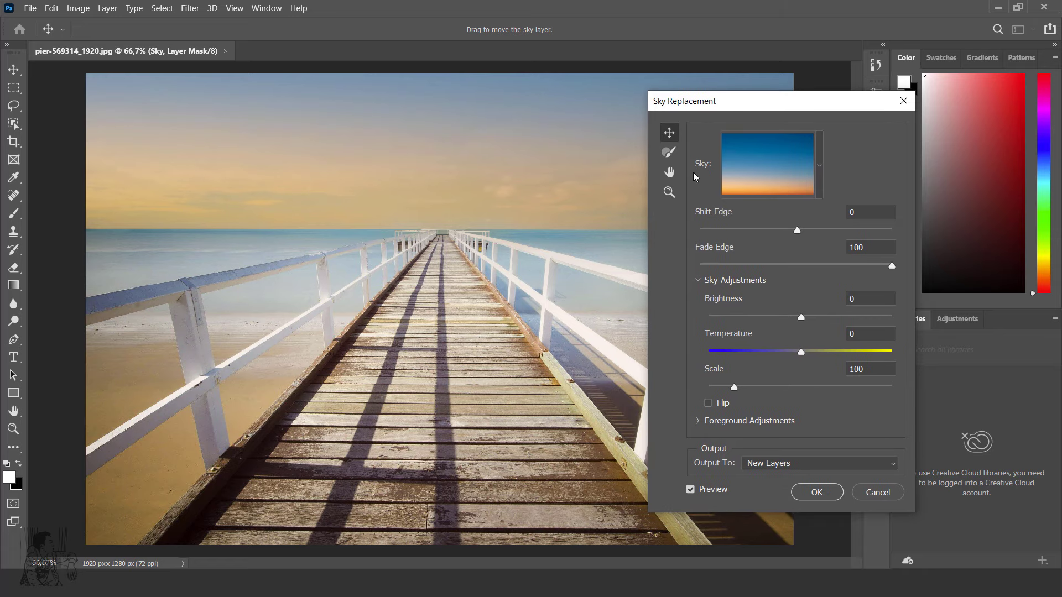
Try several sky presets, then settle on the pink and red sunset sky.
left_click(823, 175)
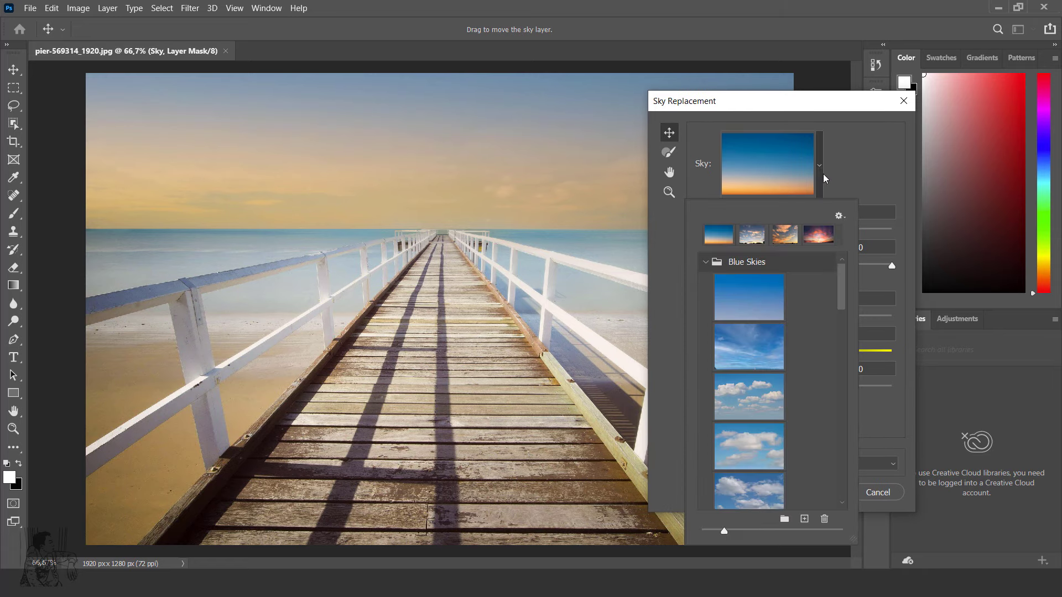
left_click(757, 242)
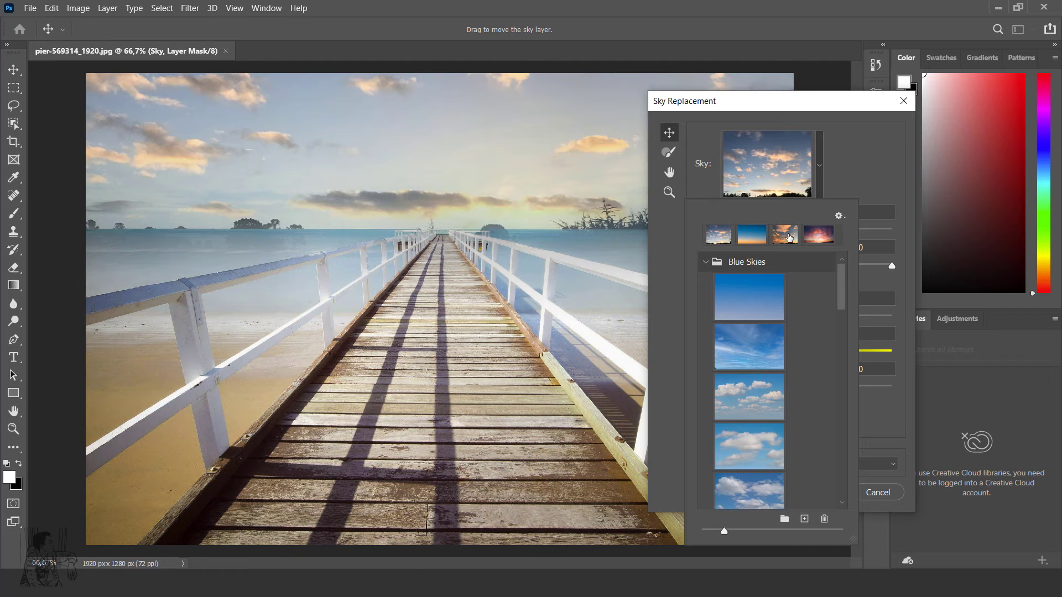
left_click(786, 237)
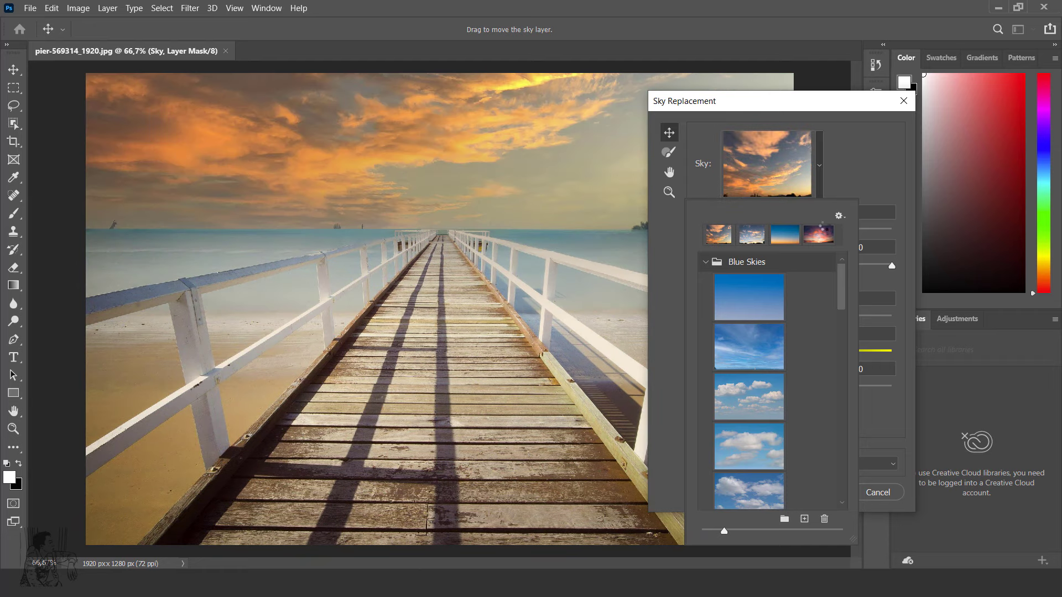
left_click(819, 235)
mouse_move(841, 287)
left_mouse_down()
mouse_move(843, 408)
mouse_move(857, 257)
left_mouse_up()
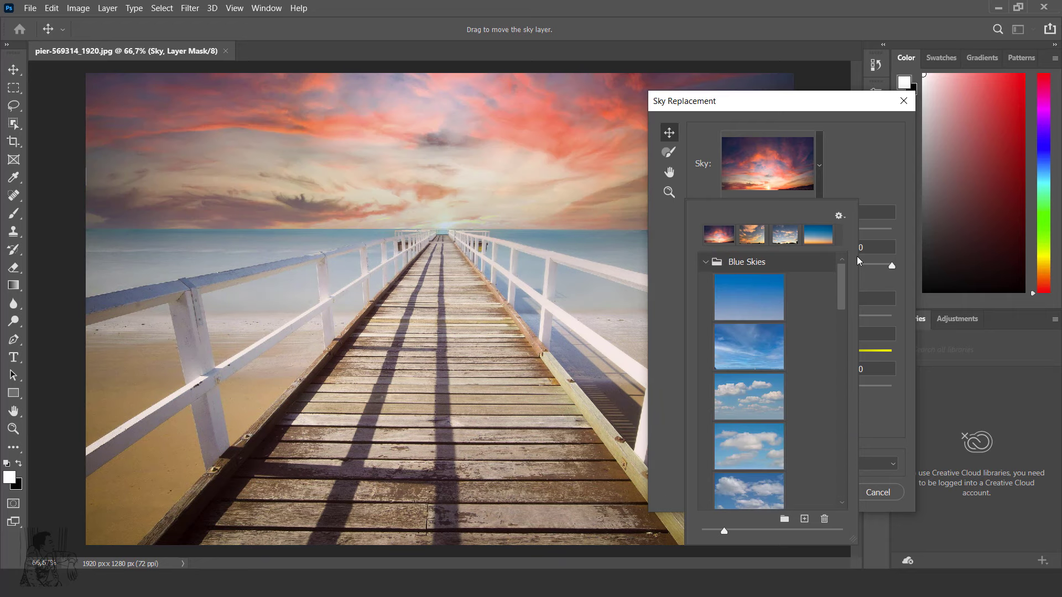
left_click(757, 239)
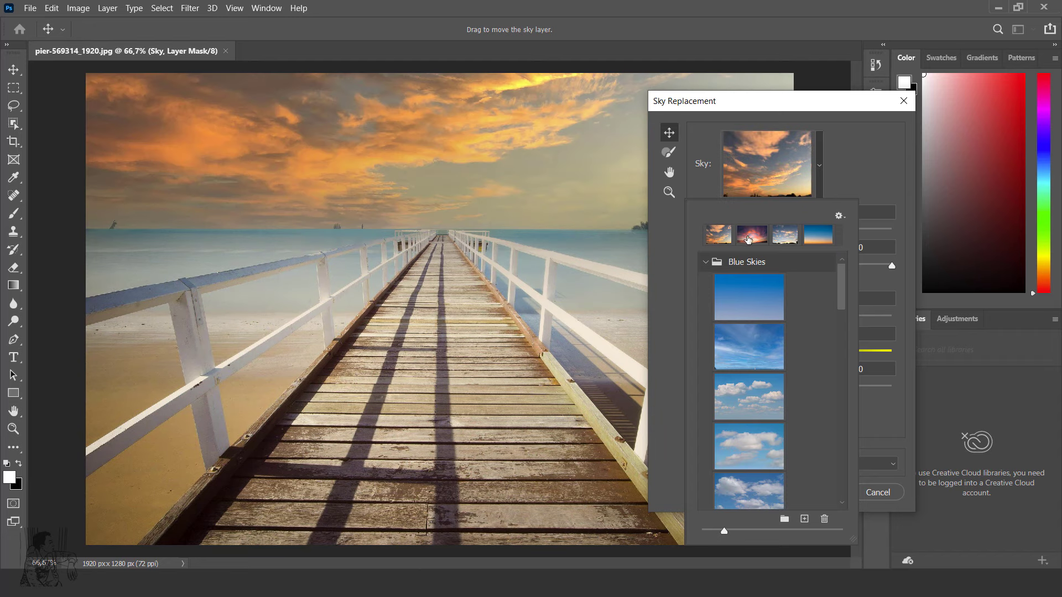
left_click(753, 237)
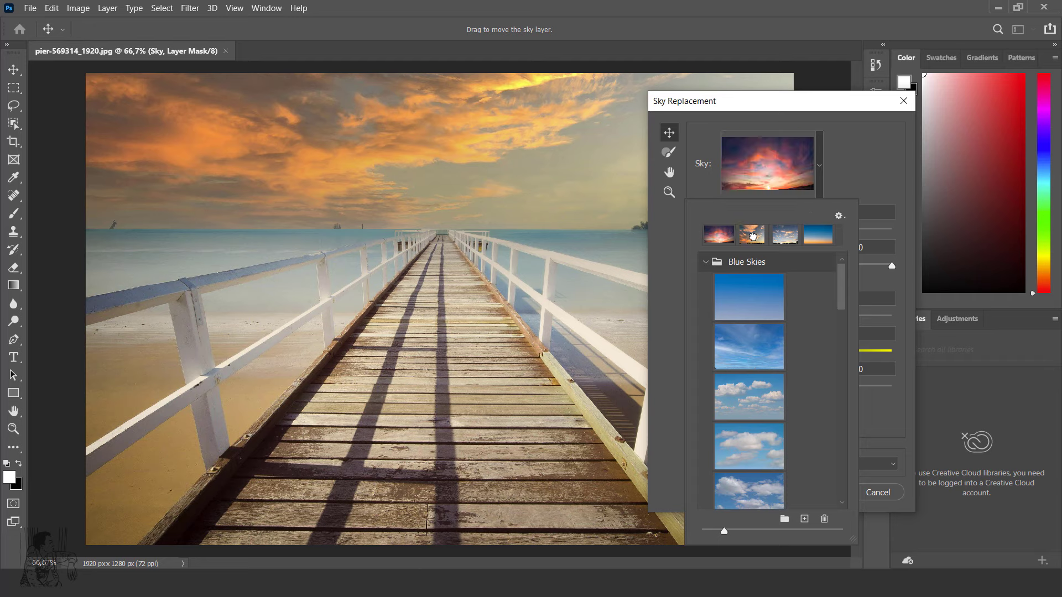
left_click(882, 305)
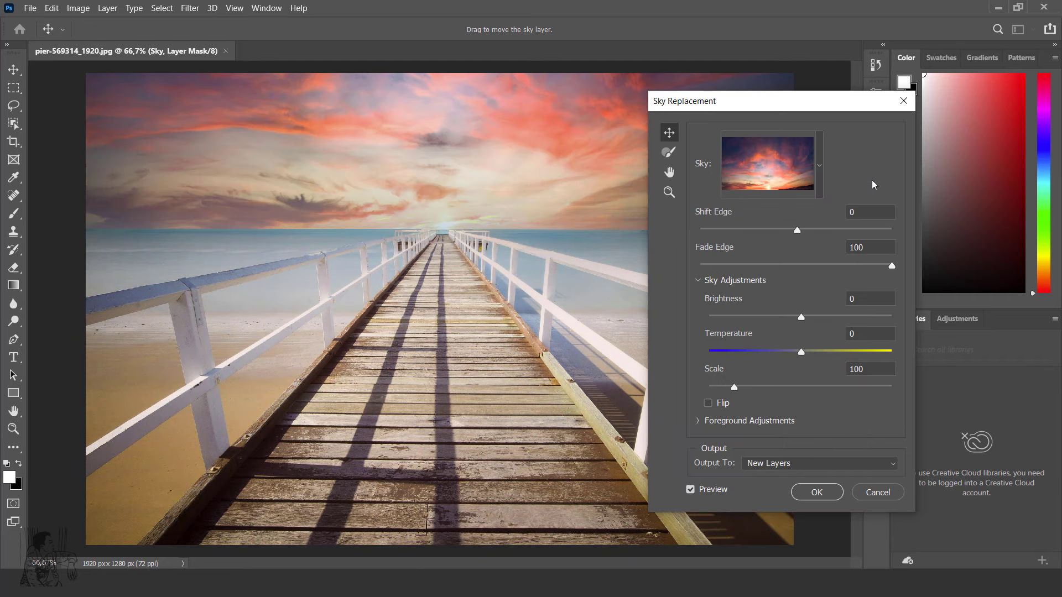
Set sky Shift Edge -27, Brightness 18, Temperature 45, Scale 120, and enable Flip.
mouse_move(797, 231)
left_mouse_down()
mouse_move(740, 230)
mouse_move(770, 231)
left_mouse_up()
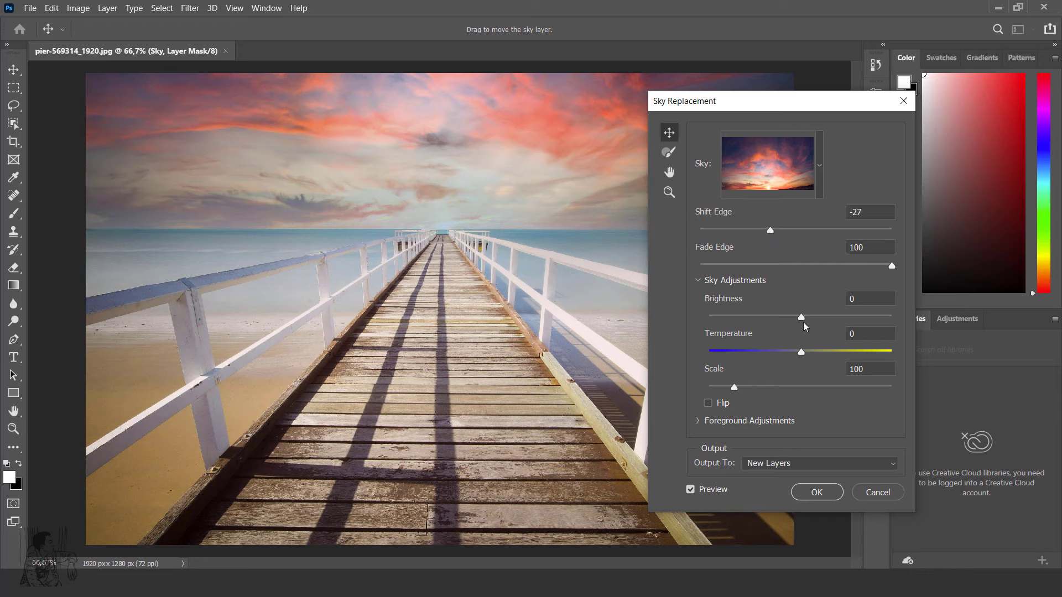
left_click_drag(801, 317, 817, 318)
mouse_move(802, 354)
left_mouse_down()
mouse_move(851, 357)
mouse_move(734, 355)
mouse_move(843, 344)
left_mouse_up()
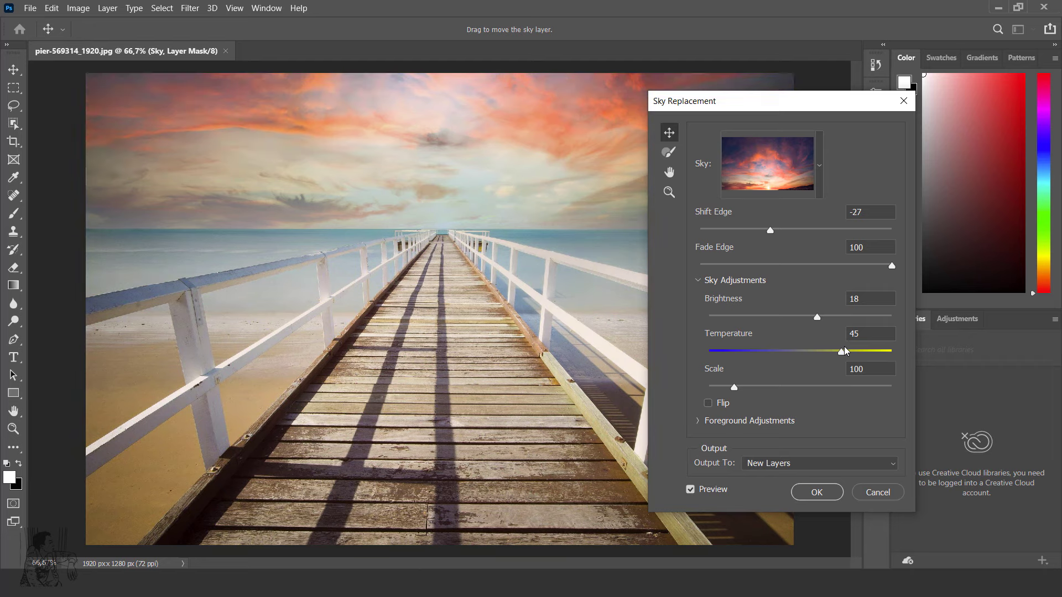
mouse_move(756, 389)
left_mouse_down()
mouse_move(785, 390)
mouse_move(745, 389)
left_mouse_up()
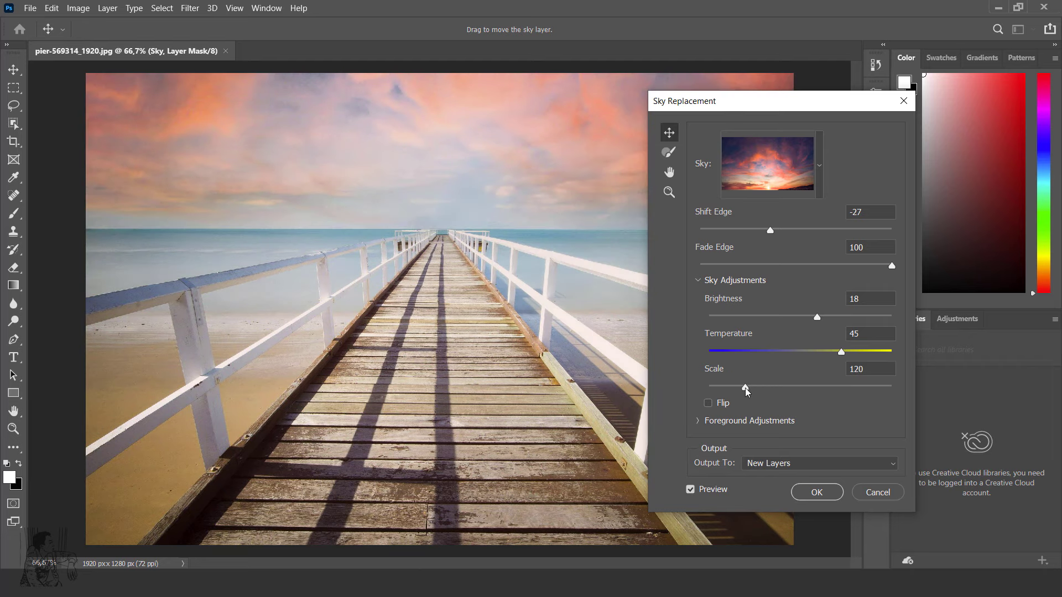
left_click(708, 403)
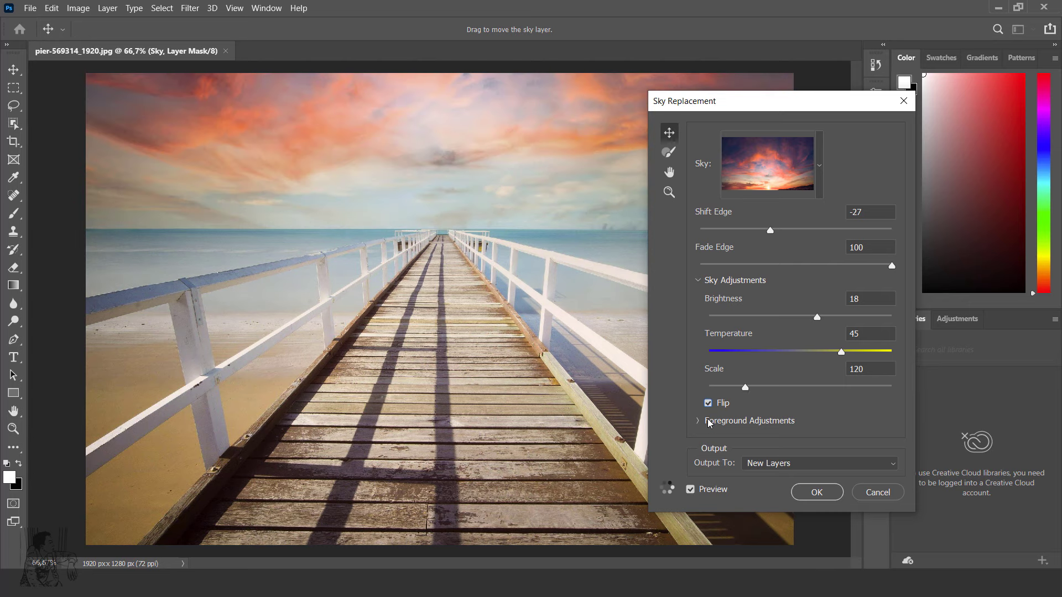
Set the foreground lighting mode to Screen with Lighting Adjustment 49.
left_click(700, 424)
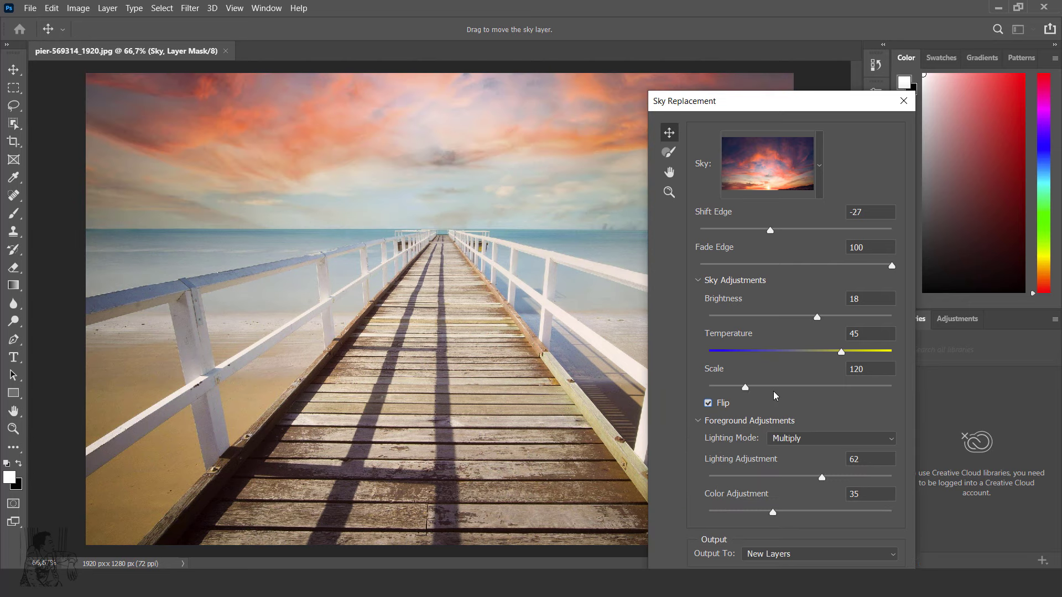
left_click(800, 440)
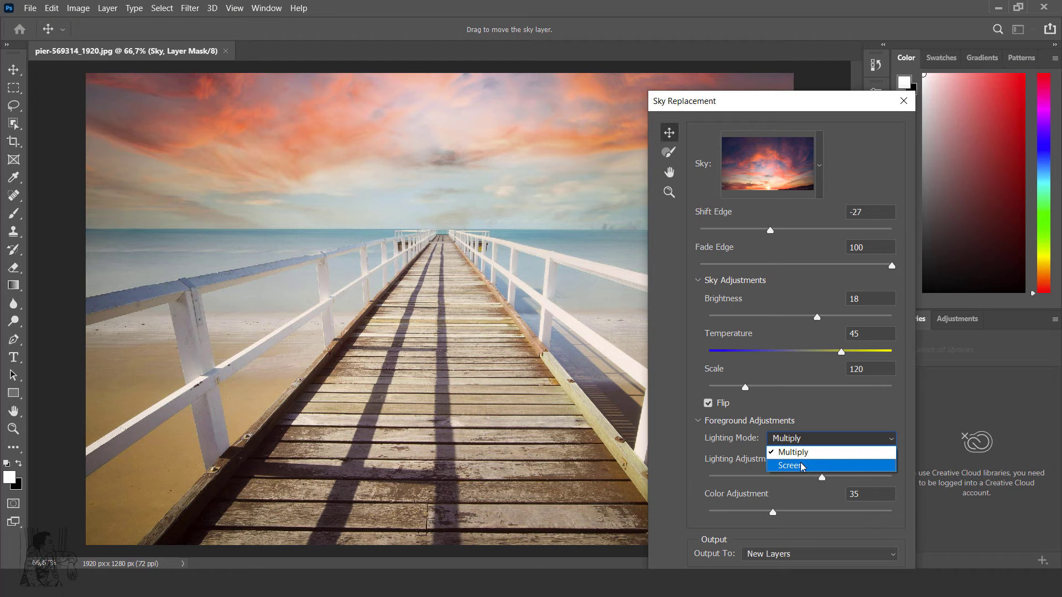
left_click(804, 466)
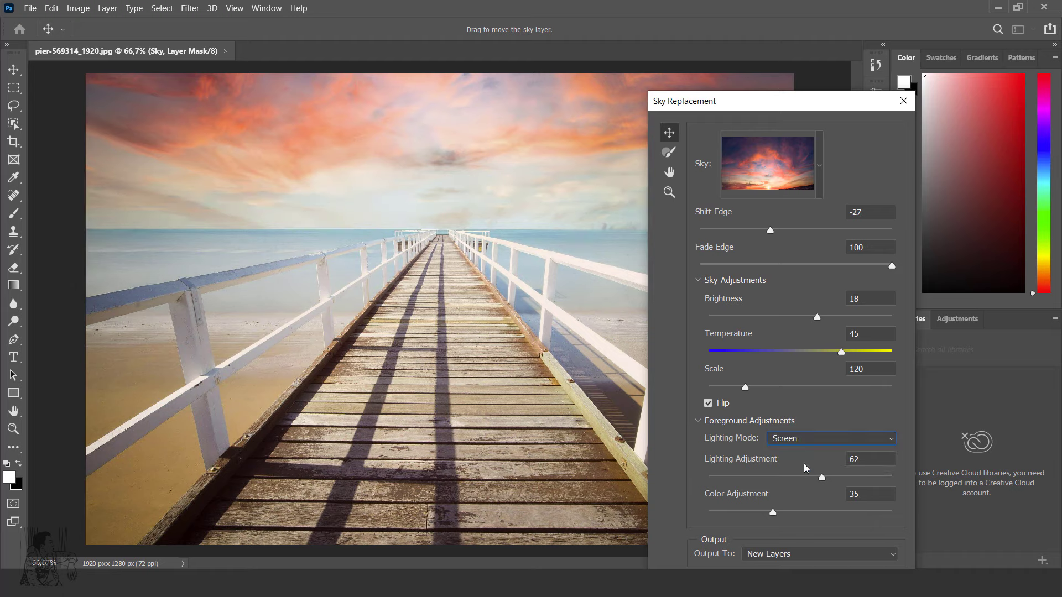
mouse_move(822, 477)
left_mouse_down()
mouse_move(733, 479)
mouse_move(799, 477)
left_mouse_up()
mouse_move(773, 512)
left_mouse_down()
mouse_move(819, 515)
mouse_move(770, 512)
left_mouse_up()
Keep output set to New Layers and apply the sunset sky to the pier photo.
mouse_move(803, 110)
left_mouse_down()
mouse_move(758, 38)
mouse_move(744, 50)
left_mouse_up()
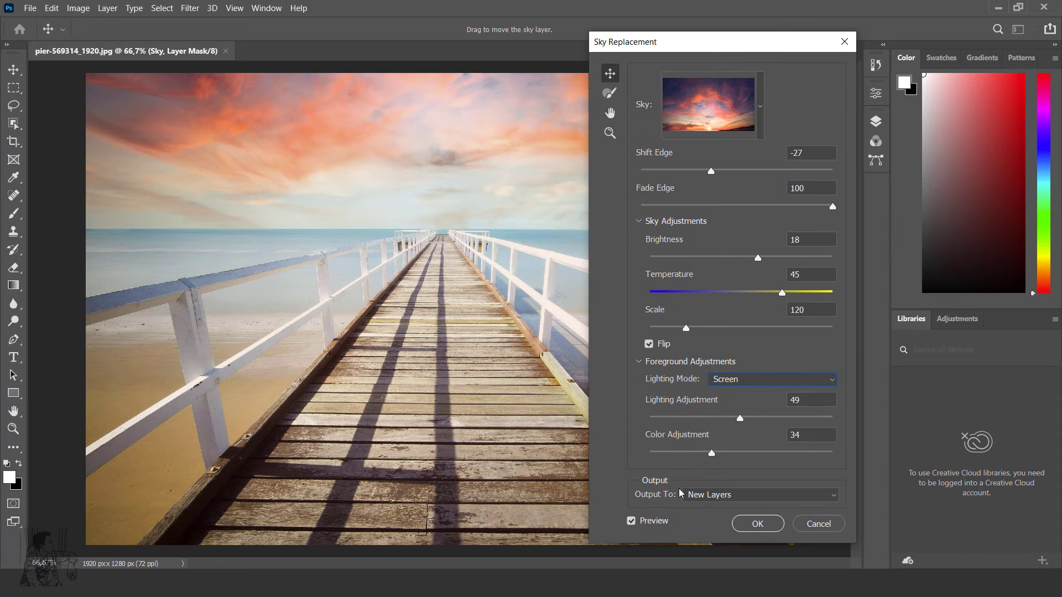
left_click(712, 497)
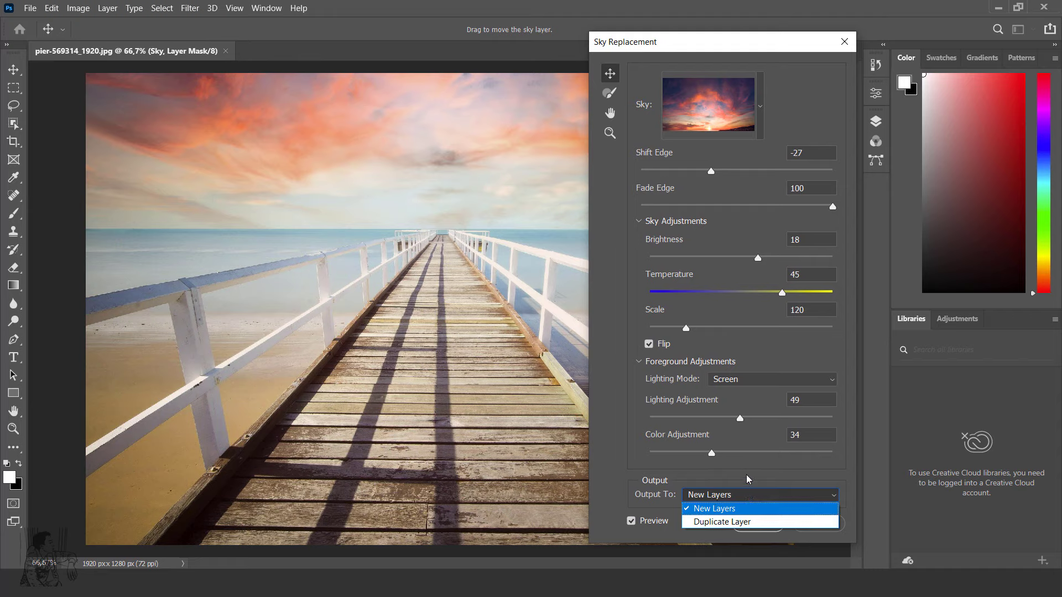
left_click(765, 476)
left_click(758, 524)
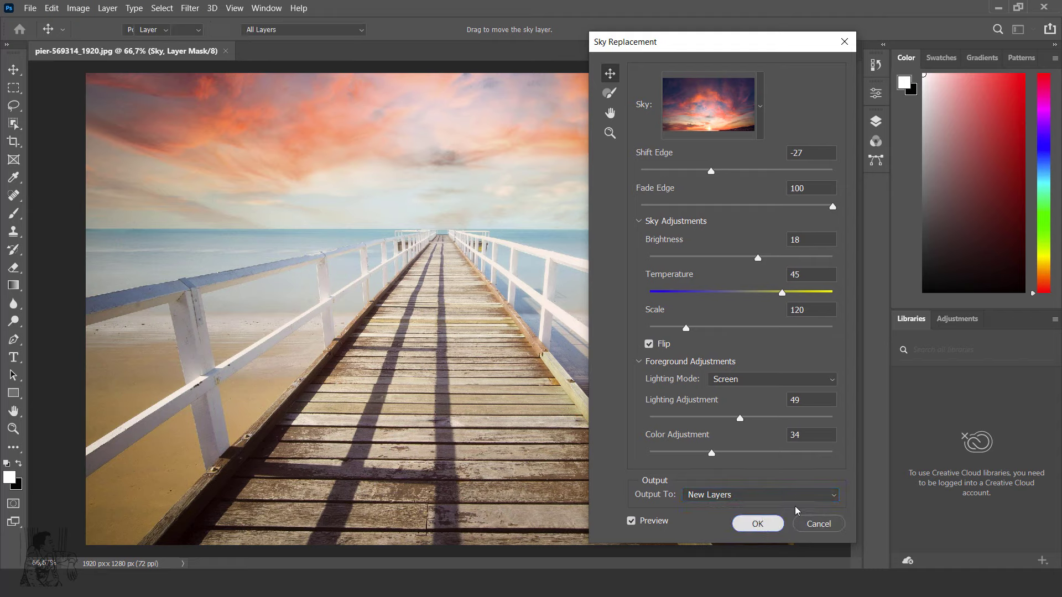
left_click(876, 121)
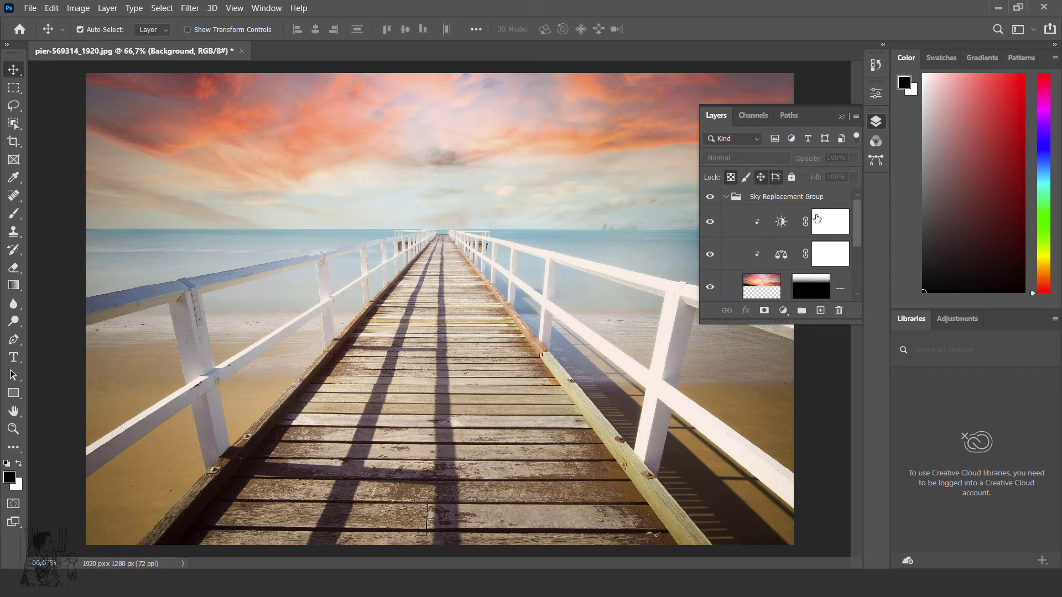
Inspect the Sky Replacement Group and toggle the new sky's visibility to compare.
scroll(791, 260, "down", 3)
left_click_drag(802, 446, 802, 530)
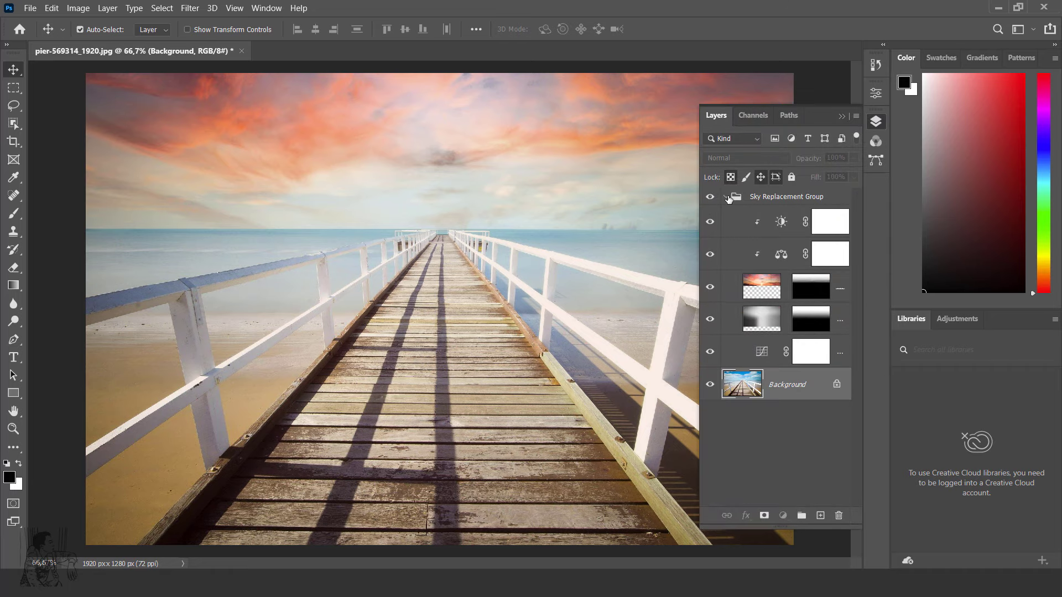
left_click(726, 197)
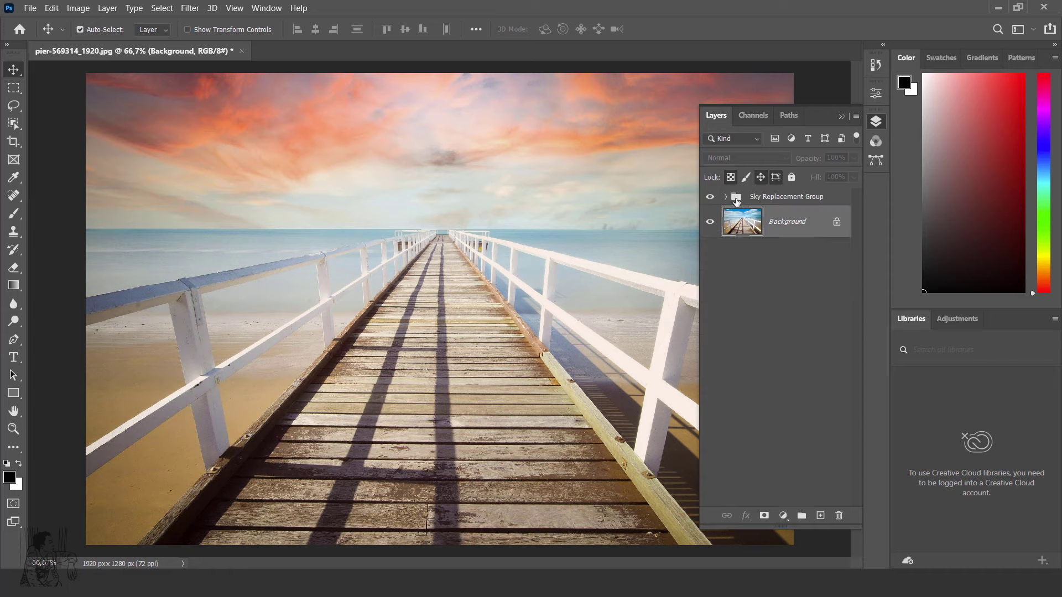
left_click(726, 197)
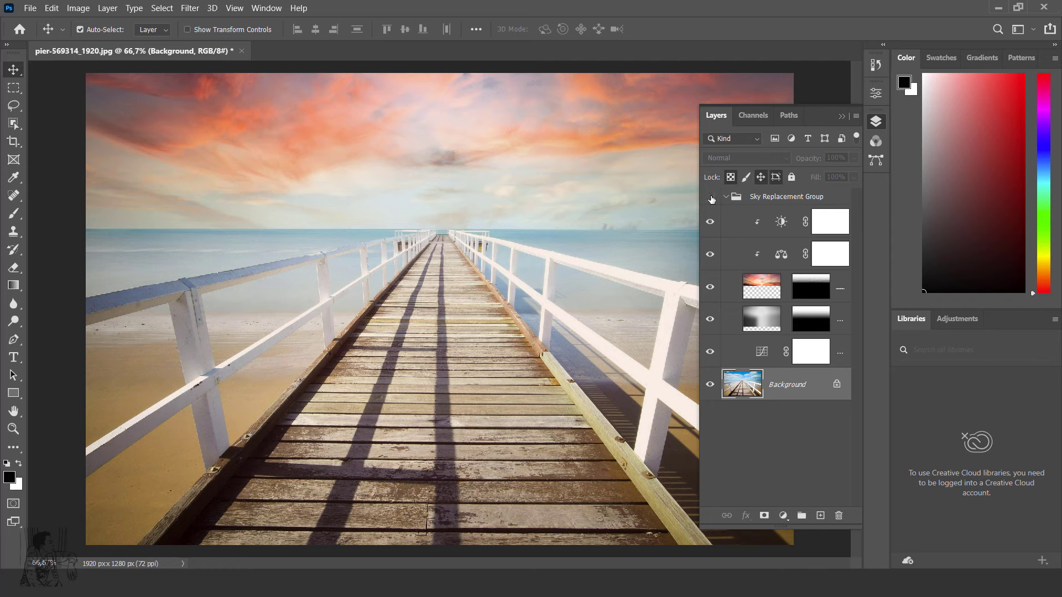
left_click(711, 197)
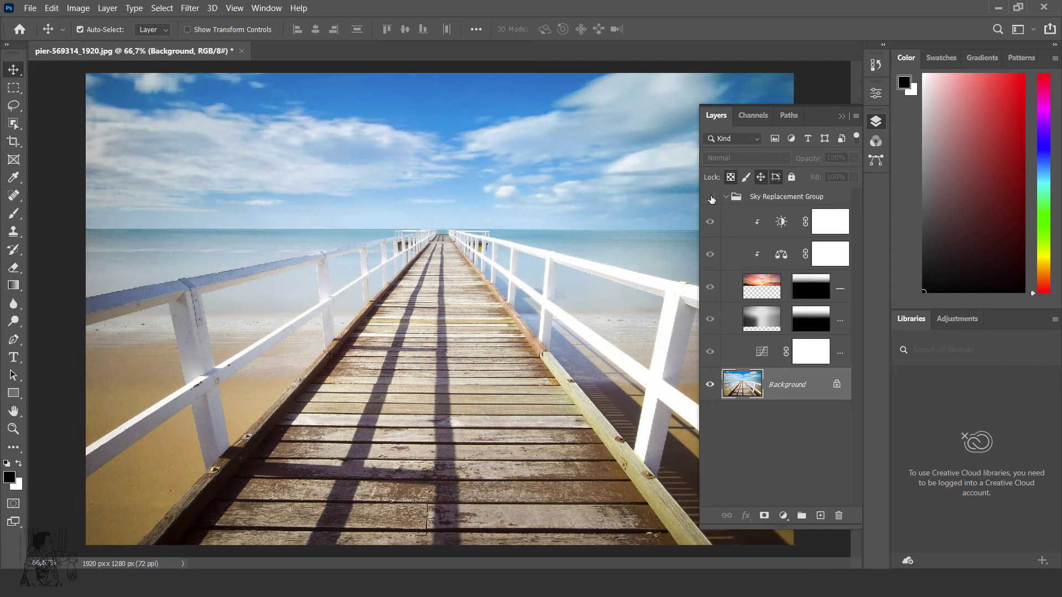
left_click(711, 197)
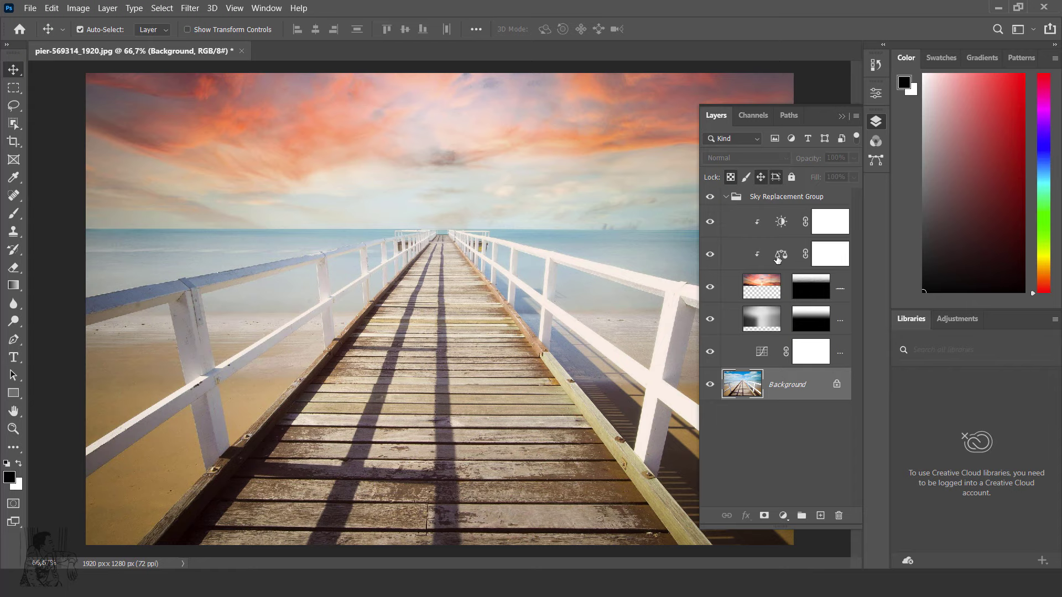
Step through the Color Balance, Sky Brightness and Sky layers down to Background, then close Layers.
left_click(778, 258)
left_click(781, 224)
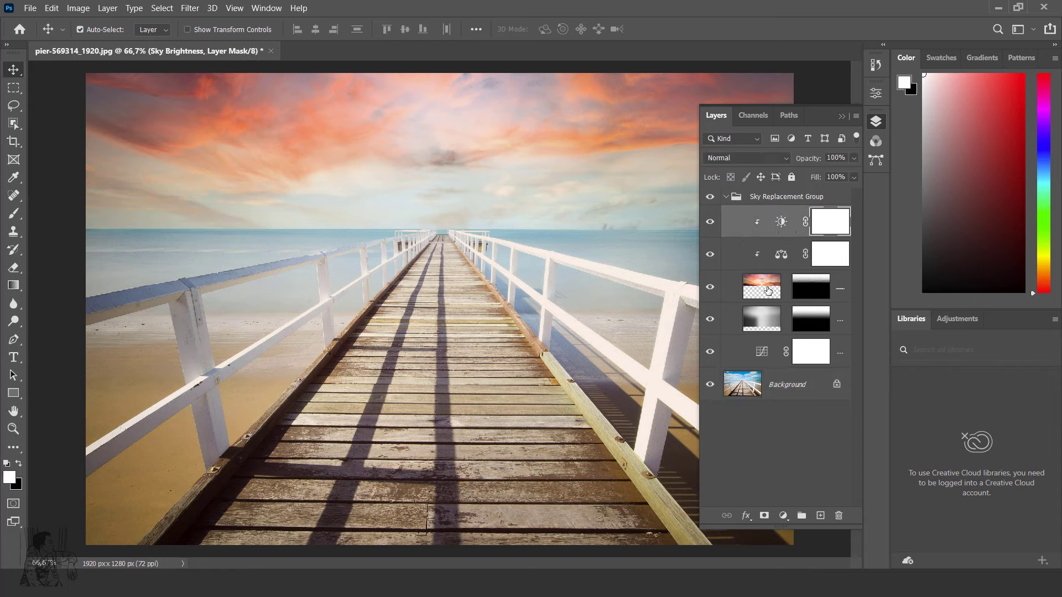
left_click(767, 291)
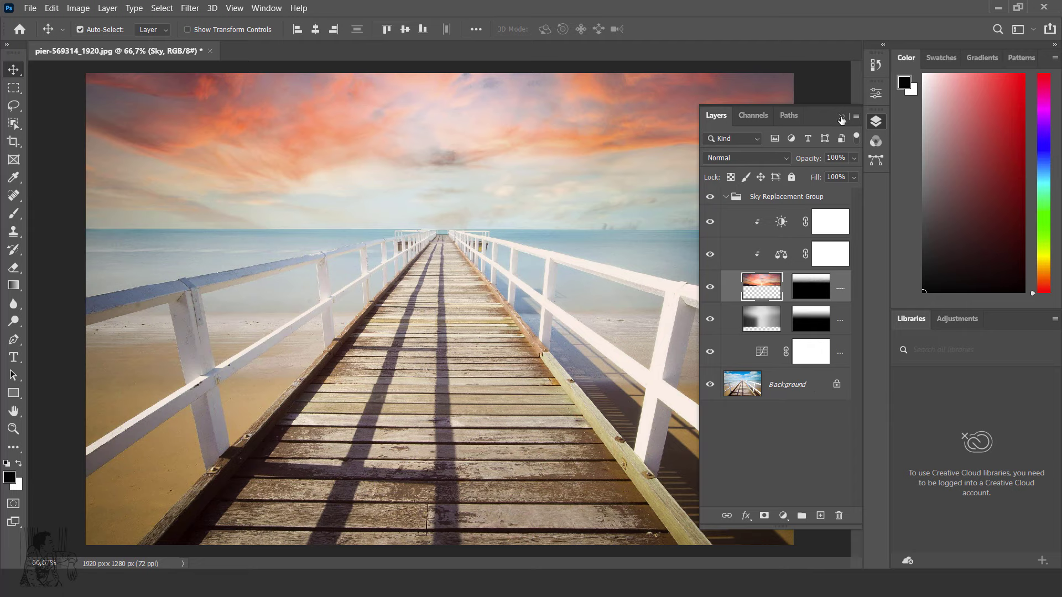
key("alt+bracketleft")
key("alt+bracketleft")
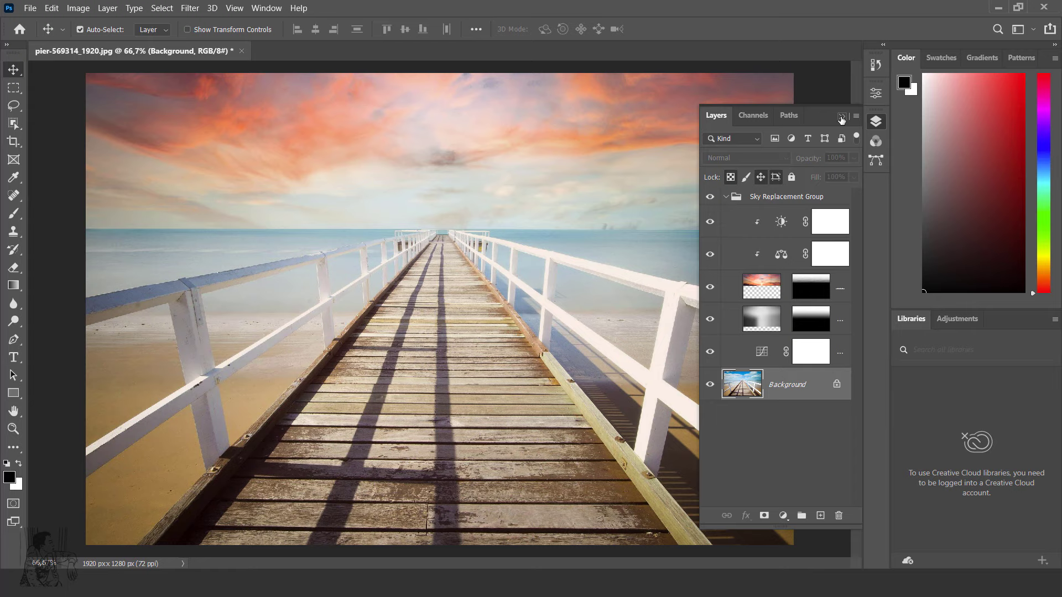
left_click(841, 119)
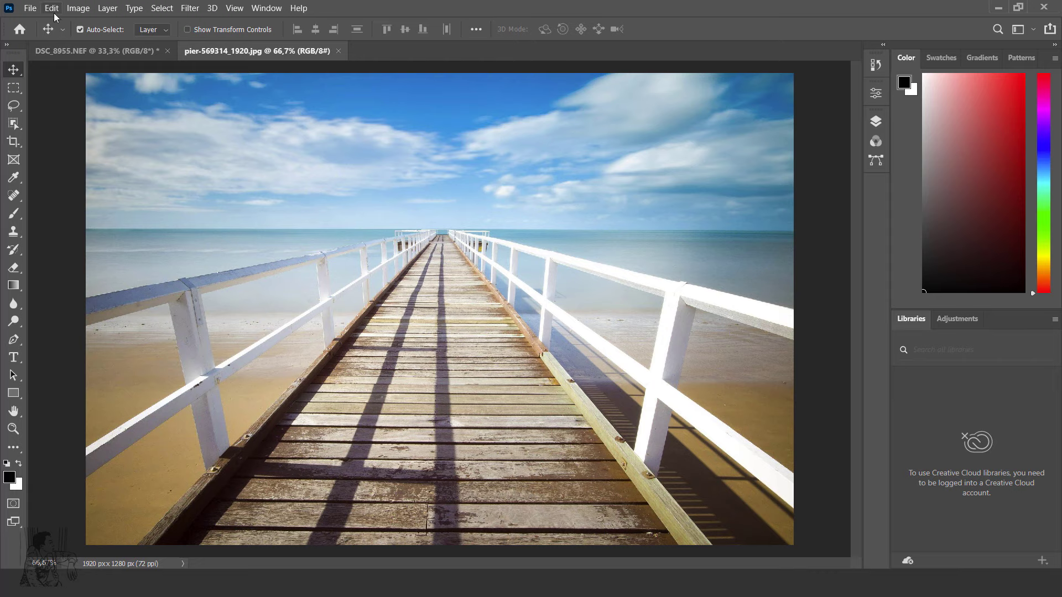
Switch to the DSC_8955.NEF portrait and zoom in with the face centred.
left_click(120, 53)
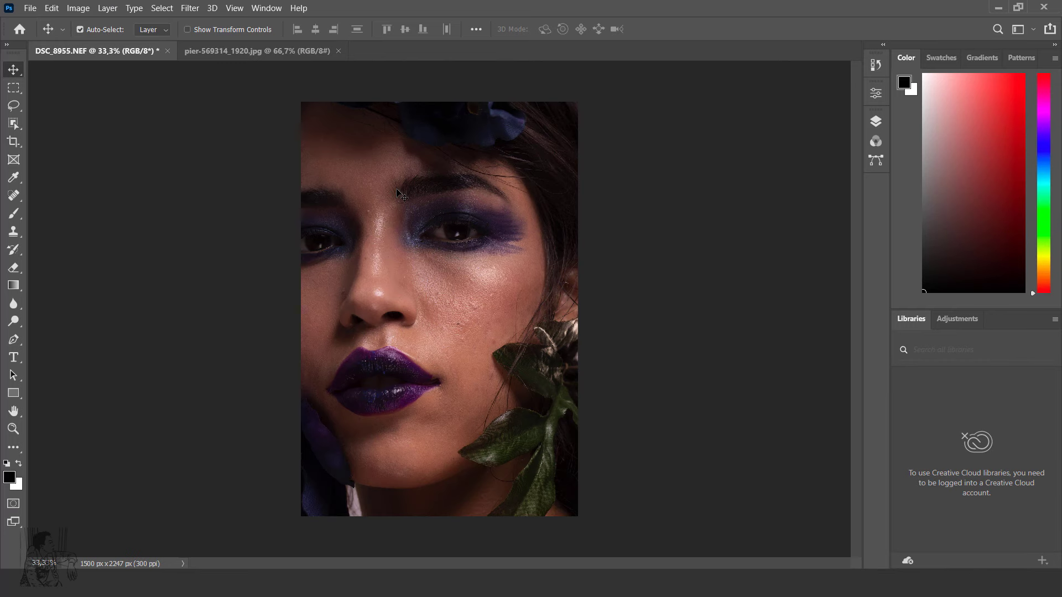
left_click(498, 334)
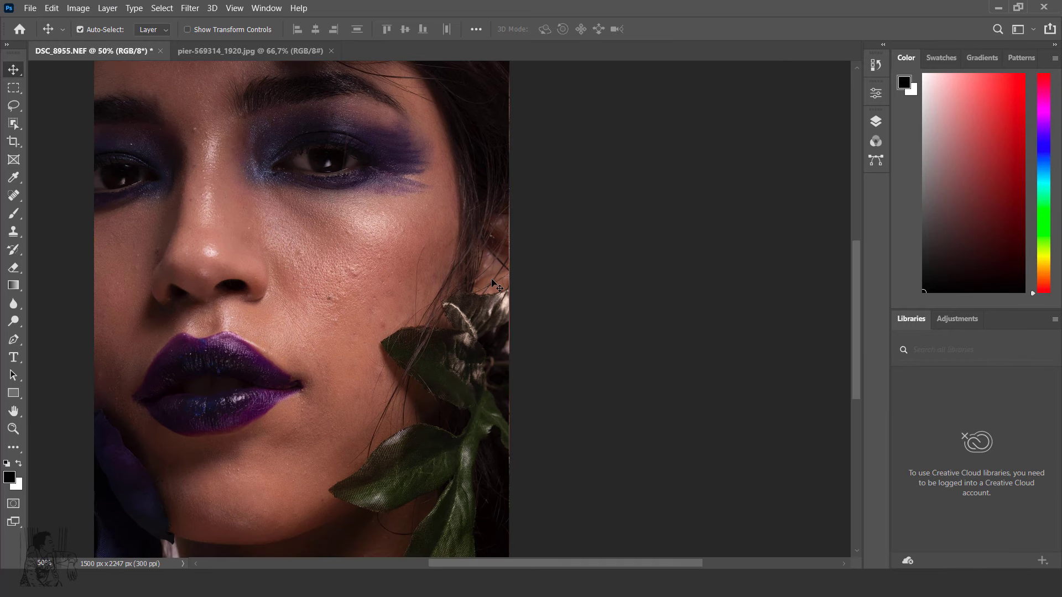
scroll(484, 283, "right", 2)
left_click_drag(380, 254, 424, 259)
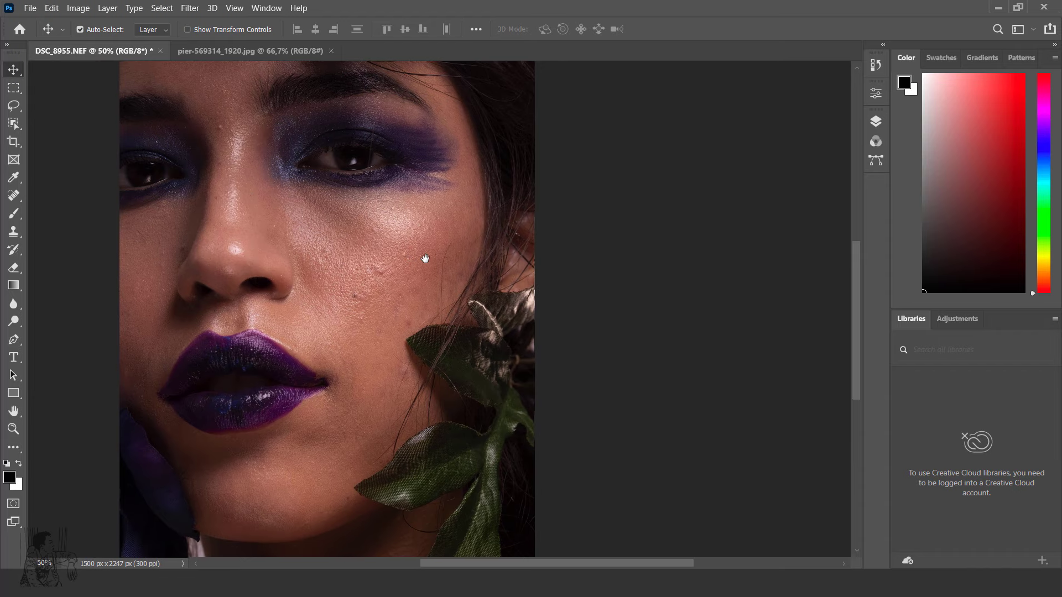
left_click(51, 7)
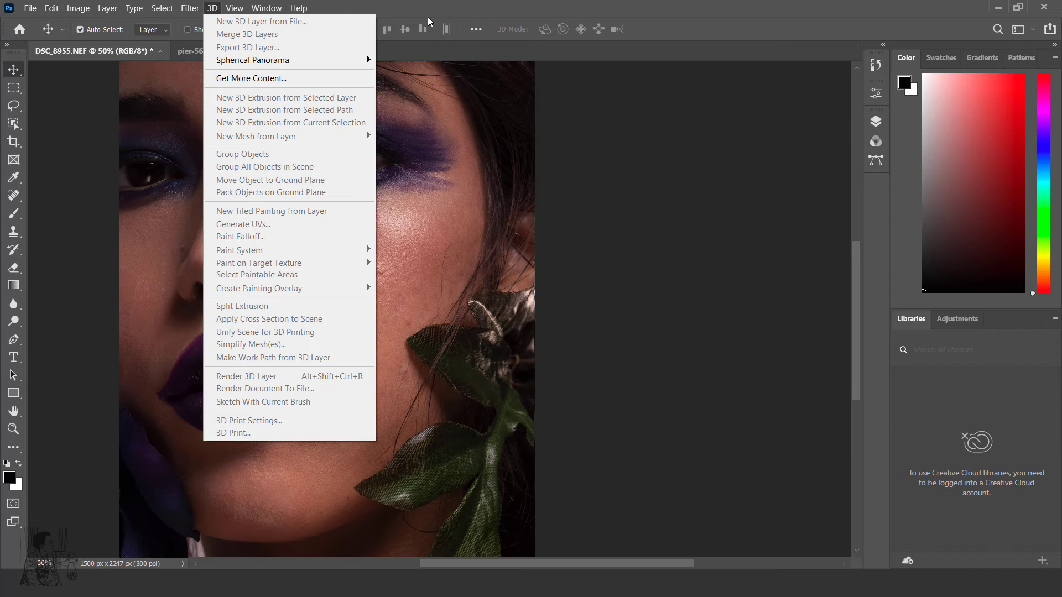
left_click(190, 8)
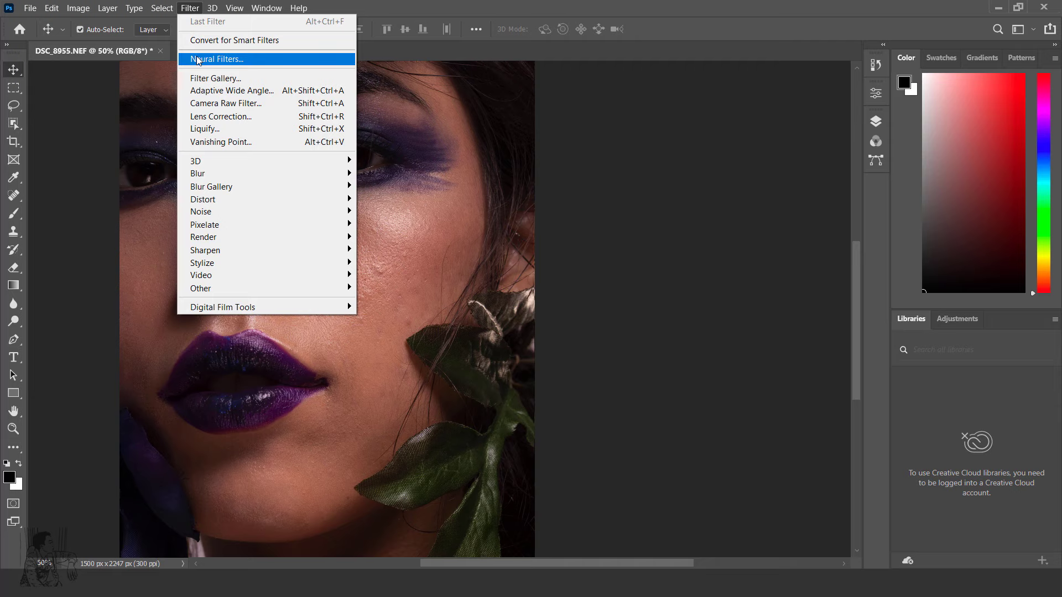
Turn on Neural Filters' Skin Smoothing for the portrait and compare it with the original.
left_click(231, 60)
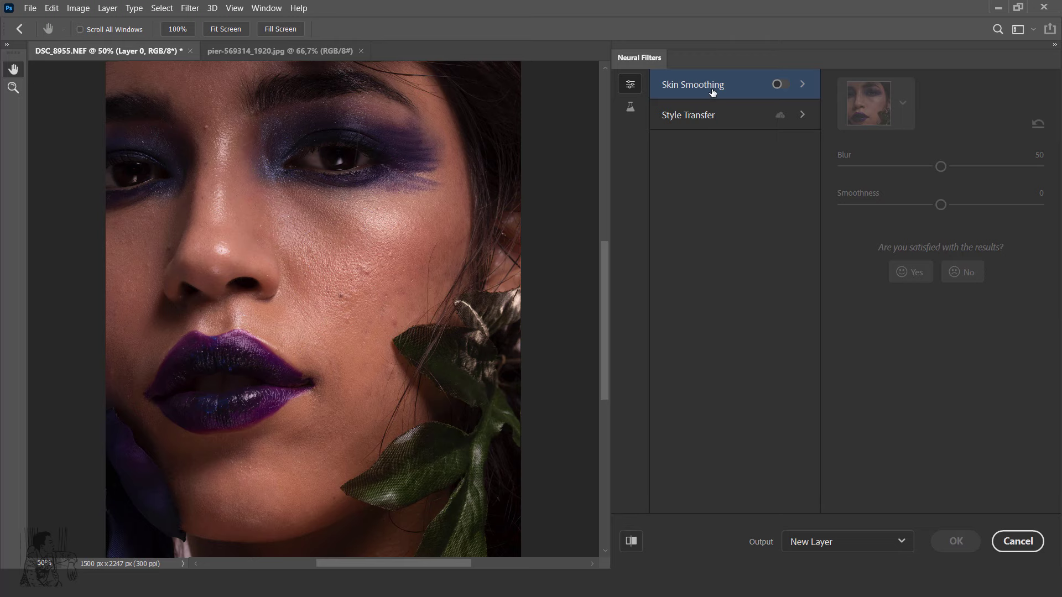
mouse_move(693, 85)
left_click(779, 84)
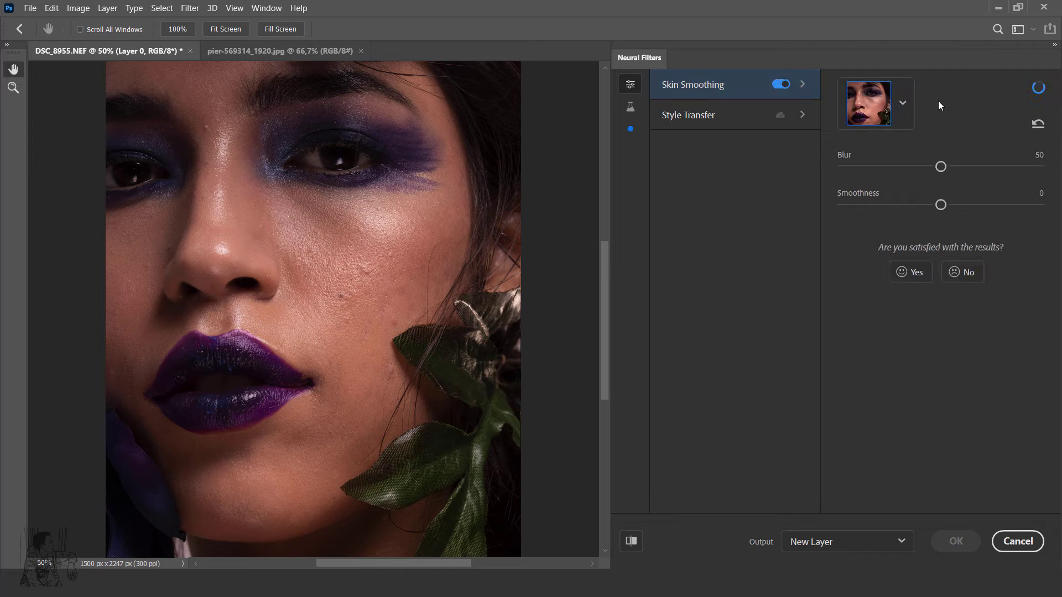
left_click(902, 103)
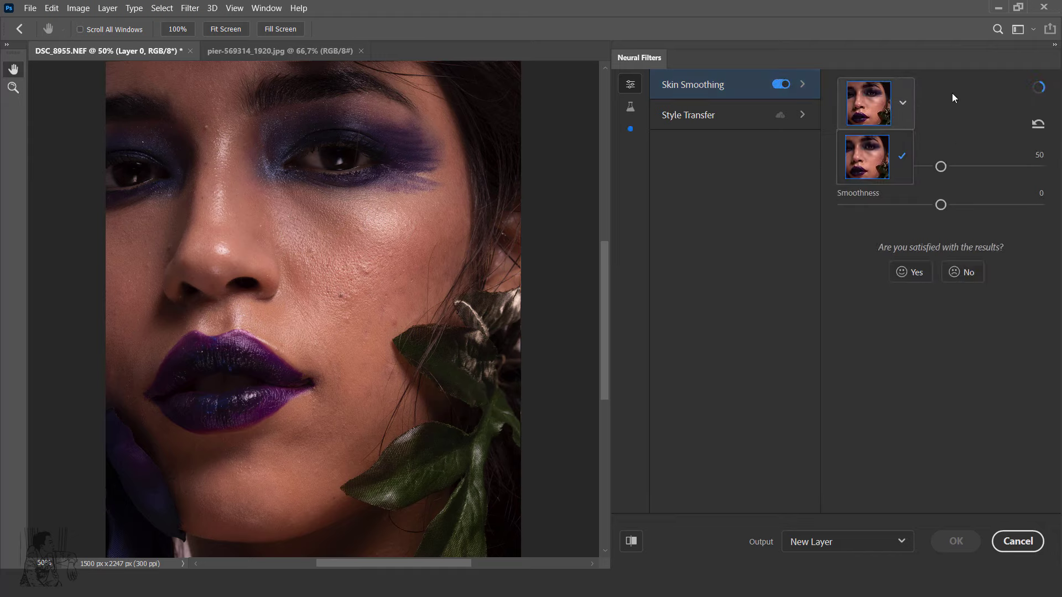
left_click(948, 105)
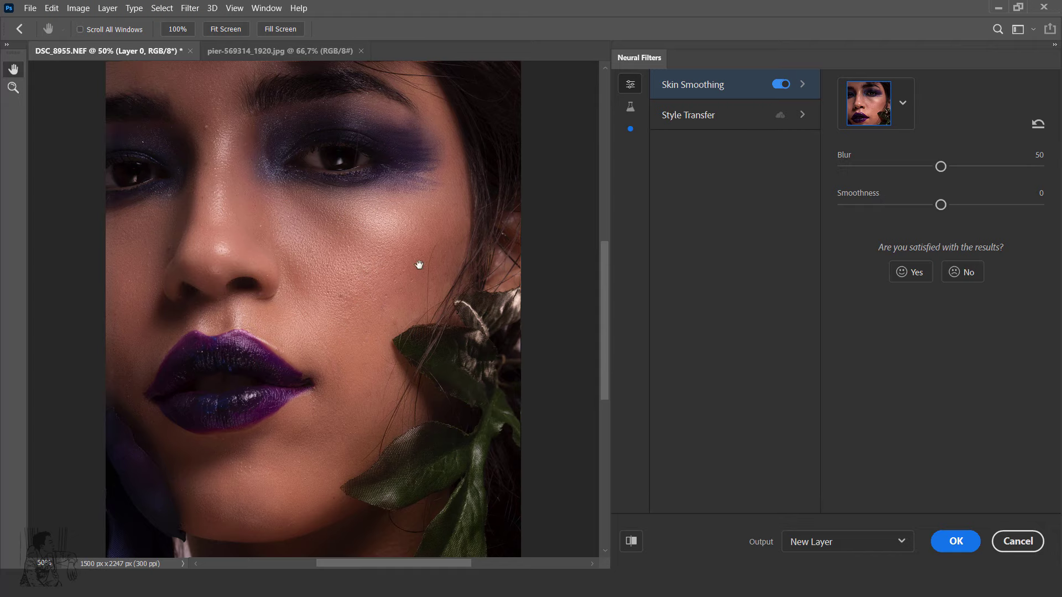
left_click(631, 541)
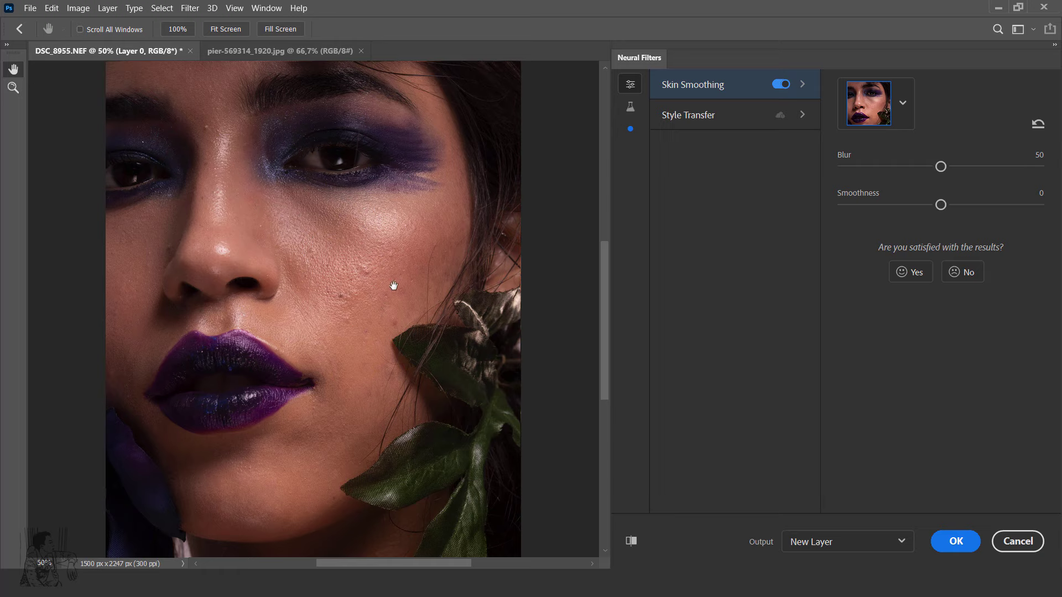
left_click(631, 541)
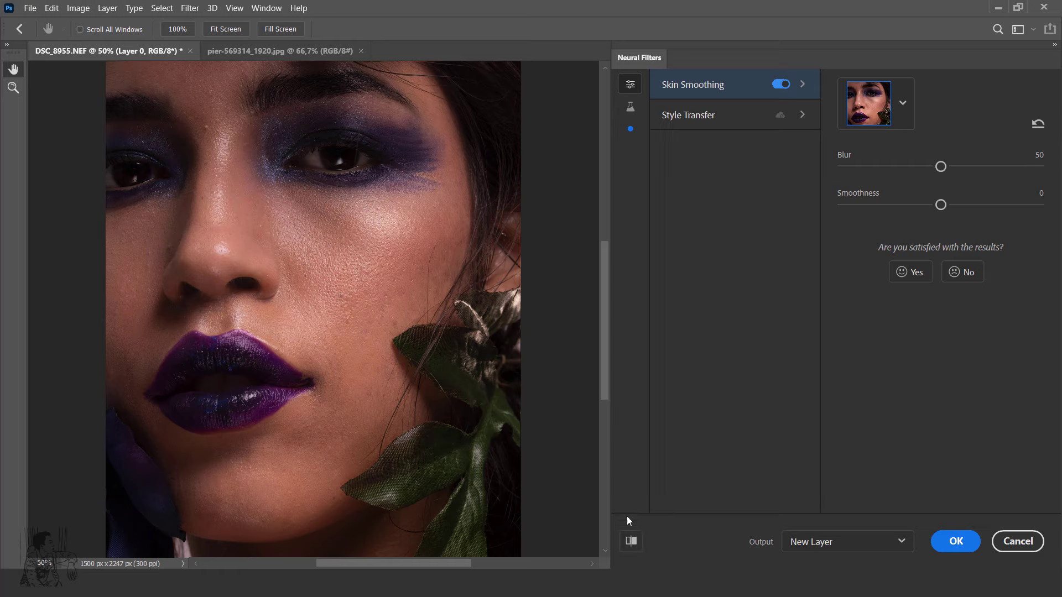
left_click(632, 542)
Apply Skin Smoothing at Blur 55 and Smoothness 14, output as a new layer.
left_click_drag(941, 166, 952, 166)
left_click_drag(941, 206, 954, 206)
left_click_drag(954, 204, 968, 204)
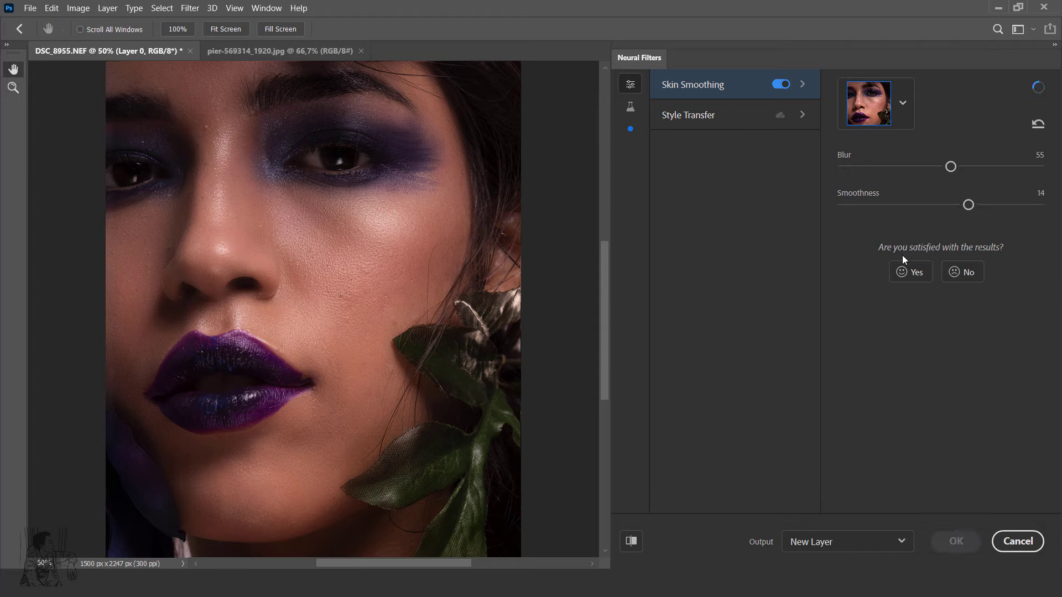
left_click(632, 542)
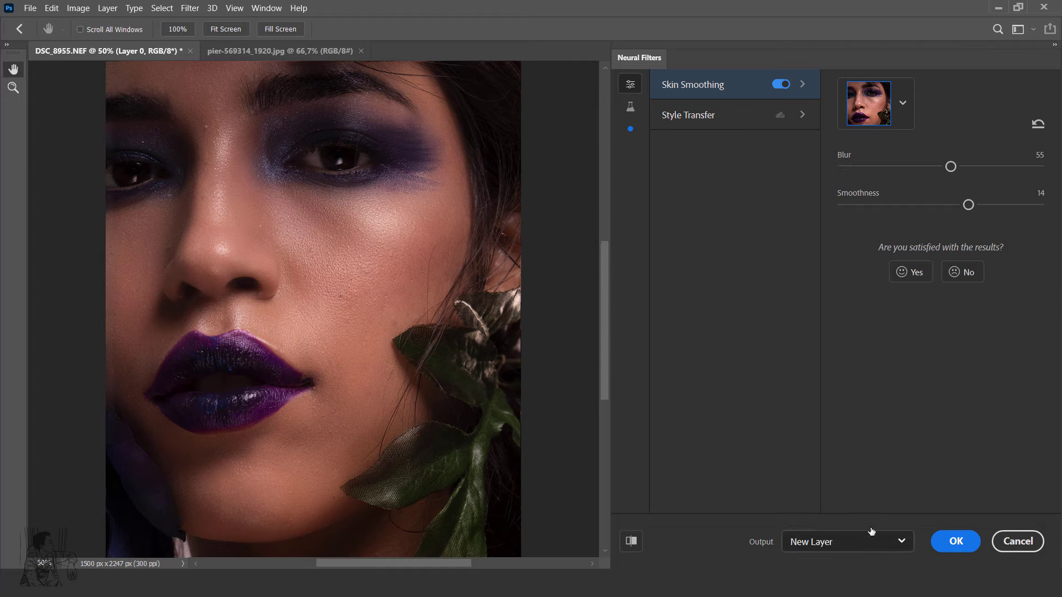
left_click(887, 545)
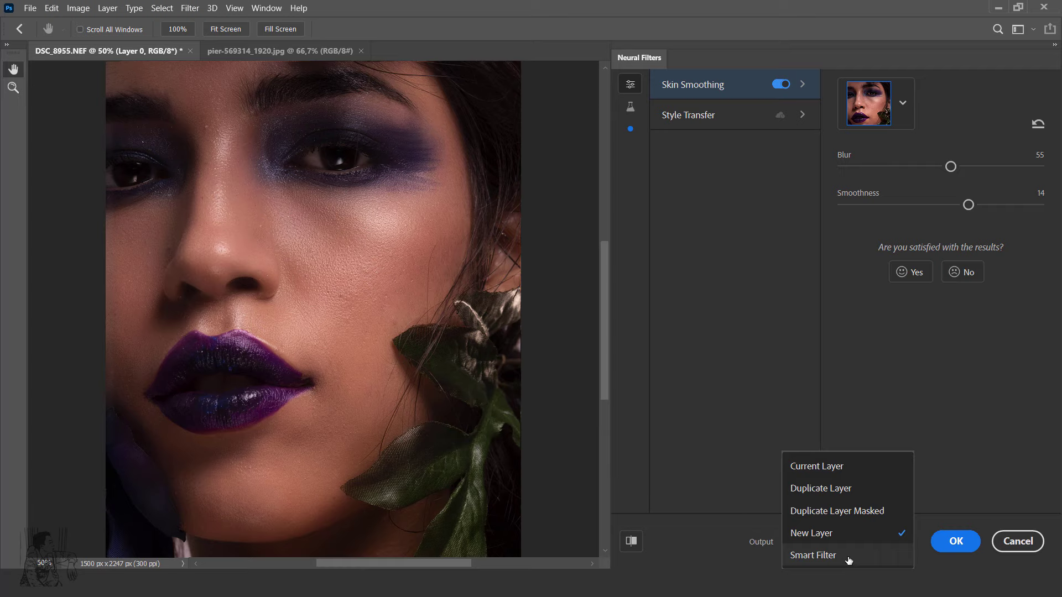
left_click(991, 446)
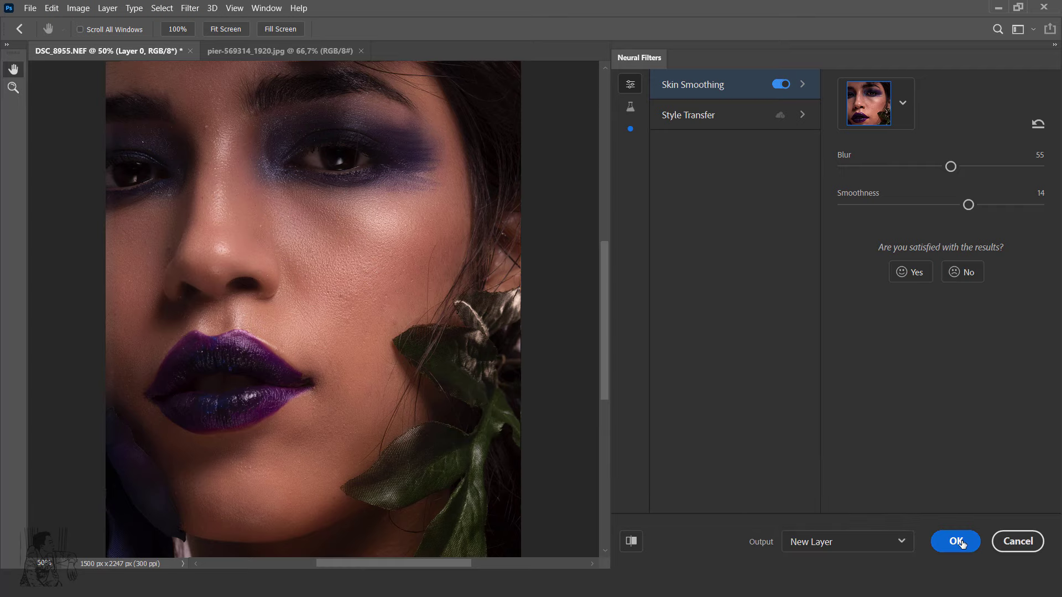
left_click(956, 541)
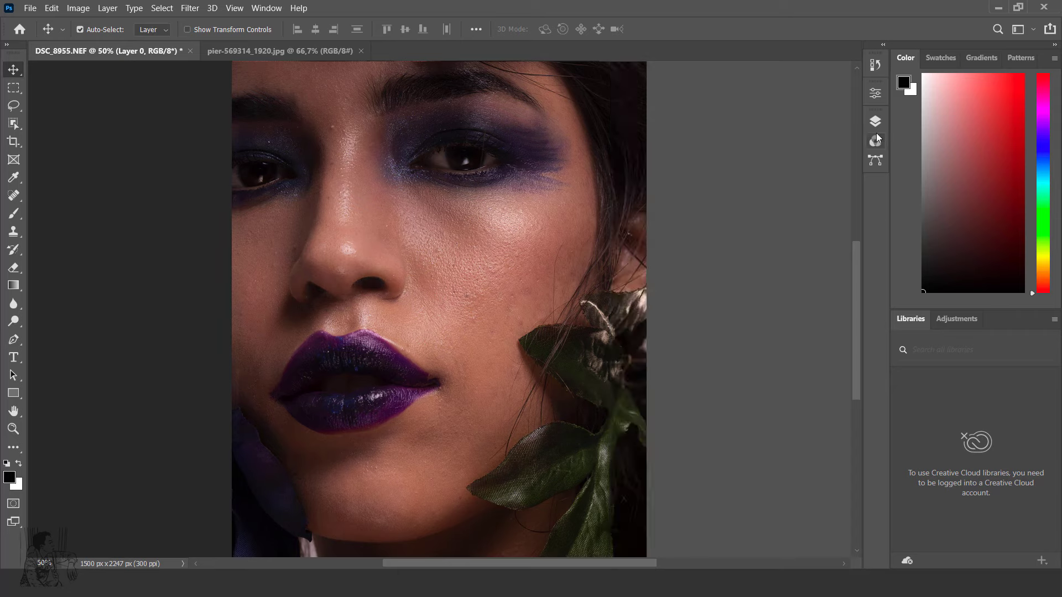
Toggle Layer 0's visibility to compare the smoothed portrait with the unretouched skin.
left_click(876, 123)
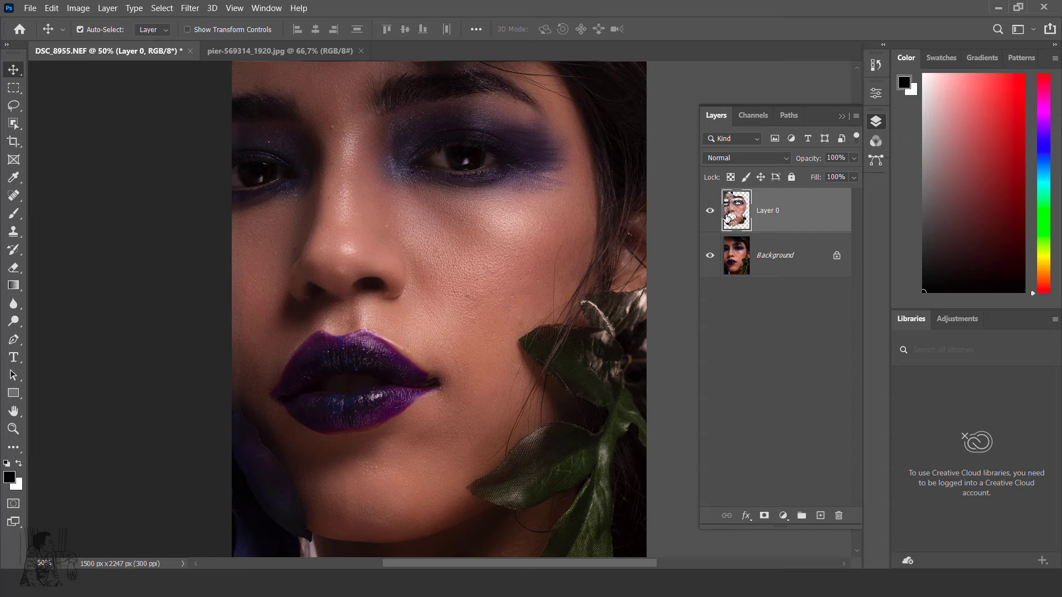
left_click(711, 211)
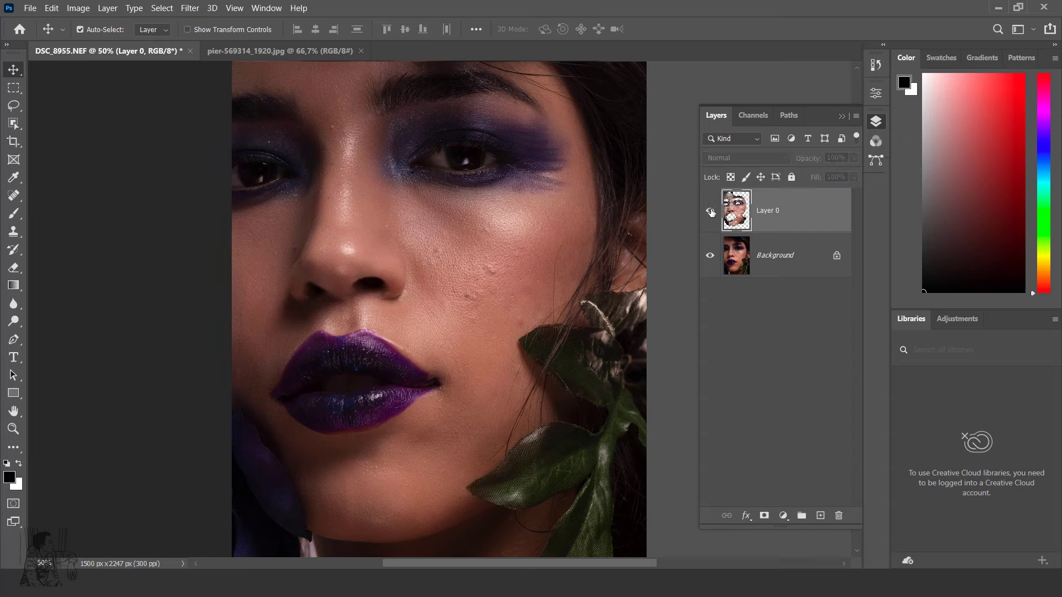
left_click(711, 212)
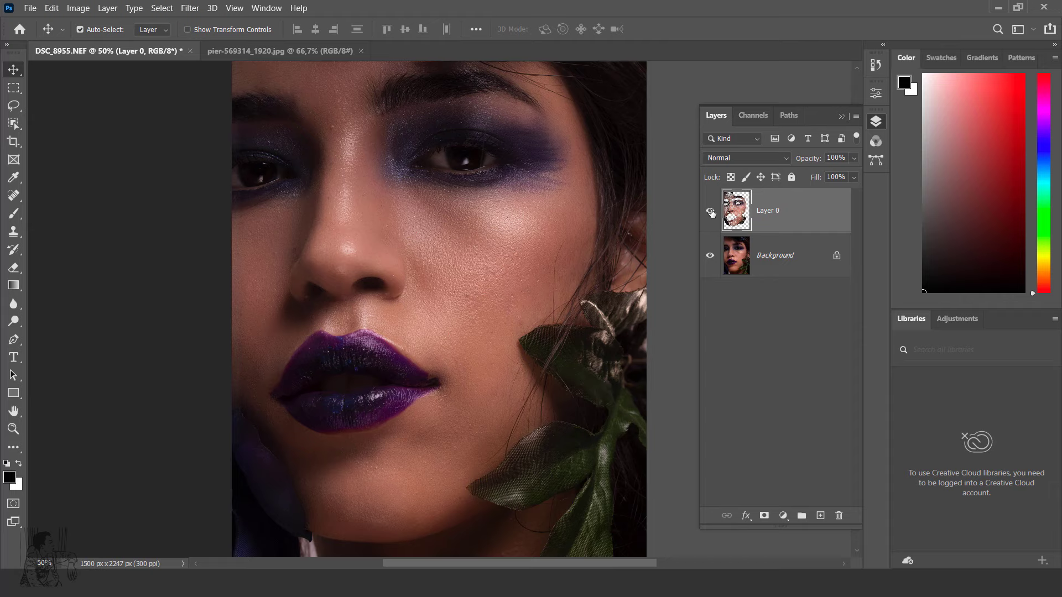
left_click(711, 212)
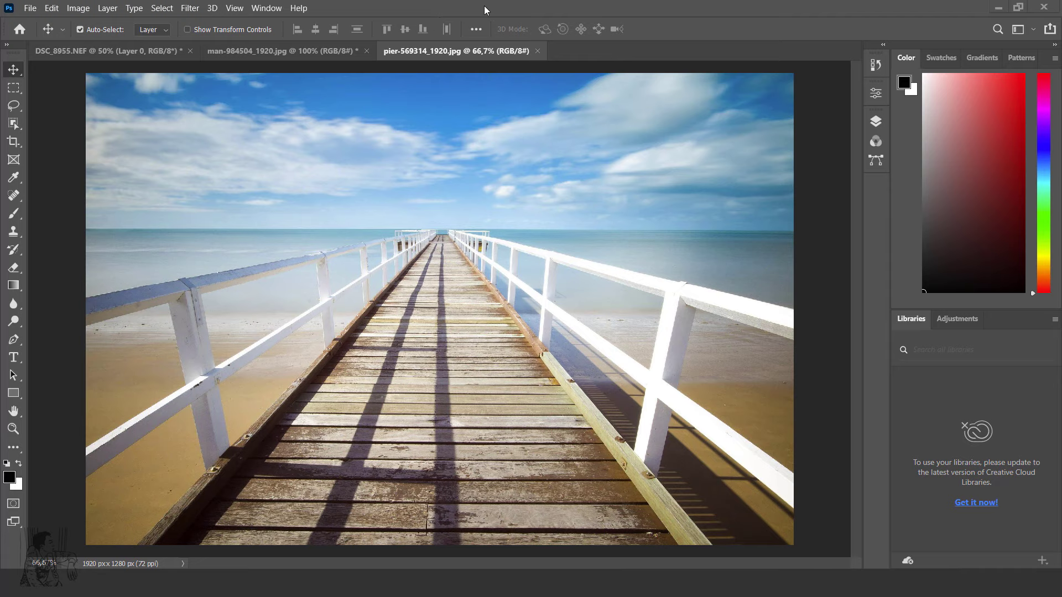
On man-984504_1920.jpg, open Neural Filters and switch on the Beta Smart Portrait filter.
left_click(227, 53)
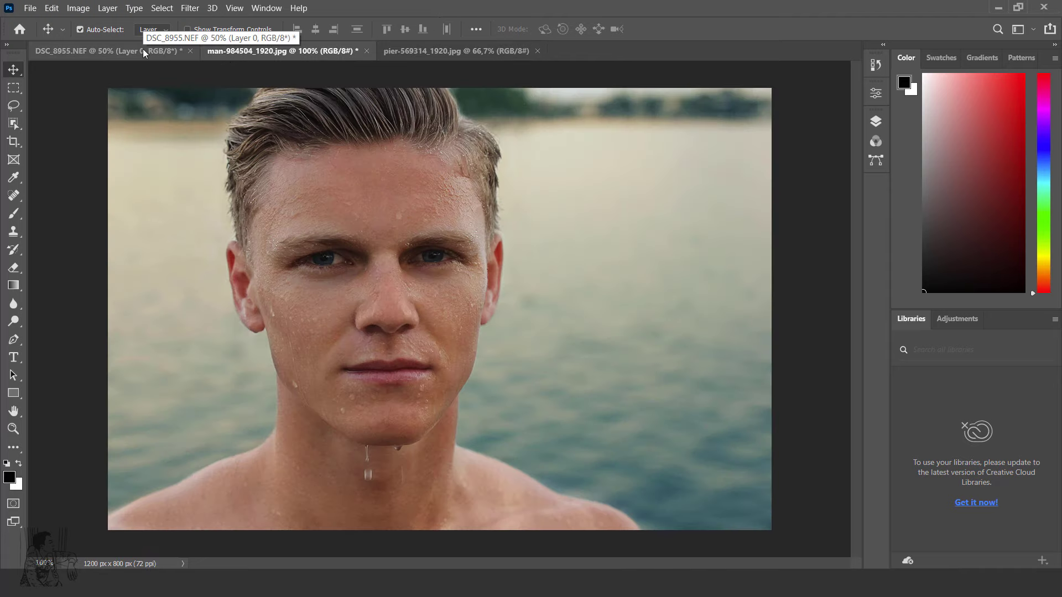
left_click(190, 8)
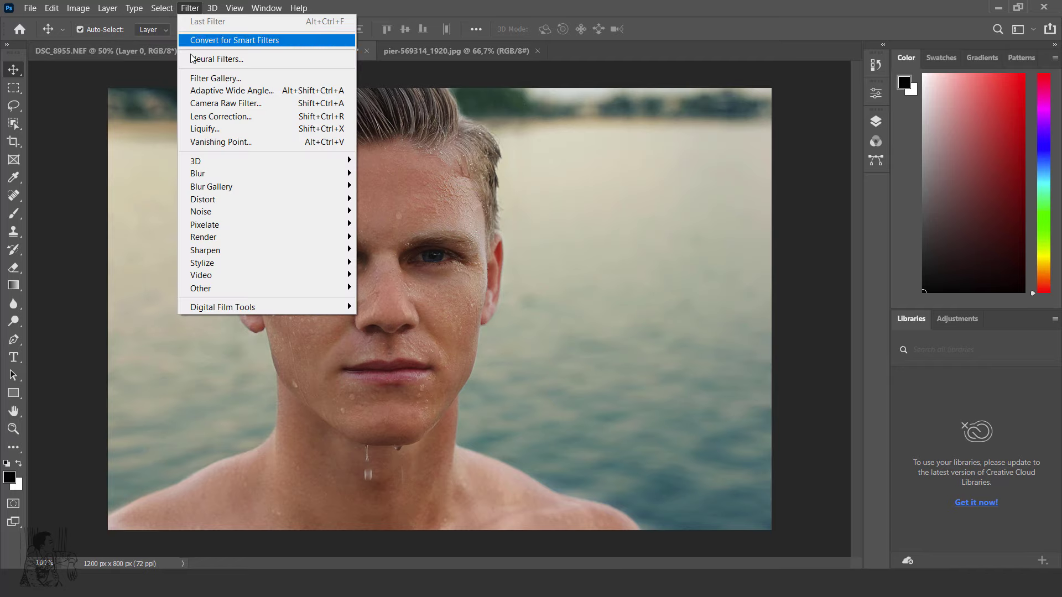
left_click(229, 59)
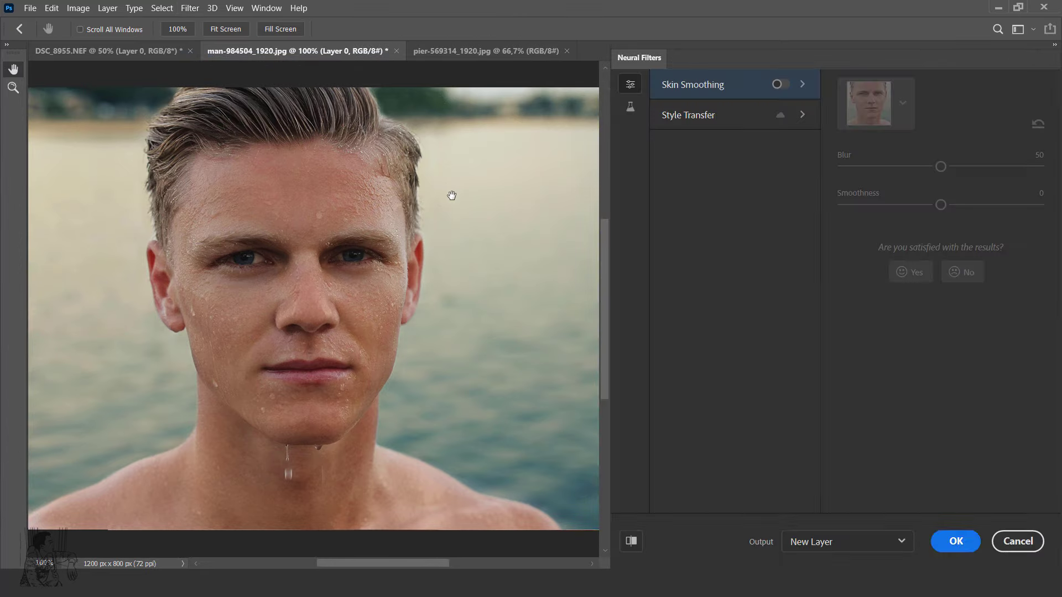
left_click(780, 84)
left_click(630, 107)
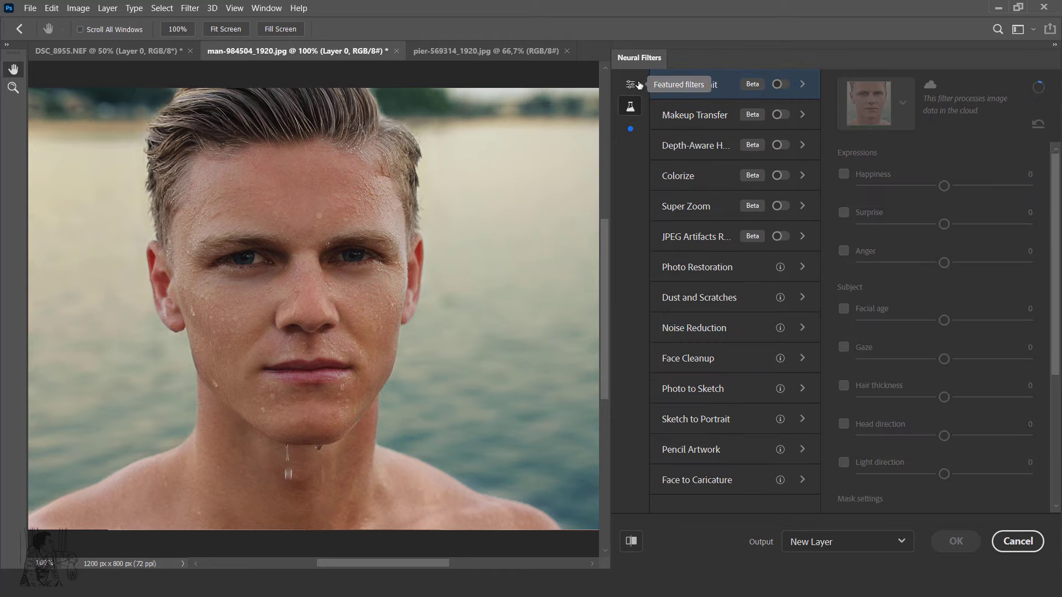
left_click(630, 84)
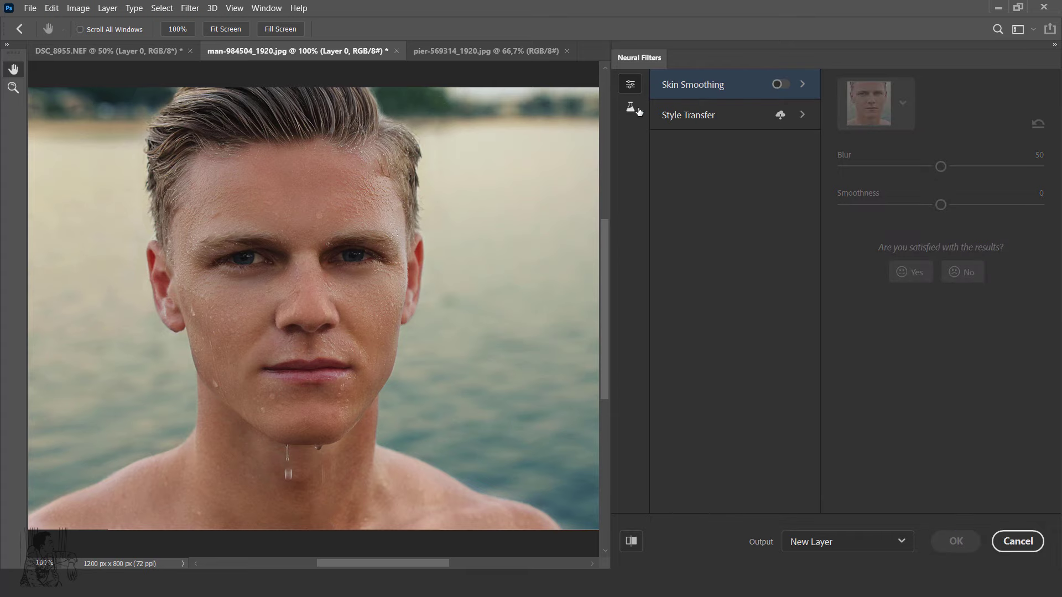
left_click(630, 106)
left_click(780, 84)
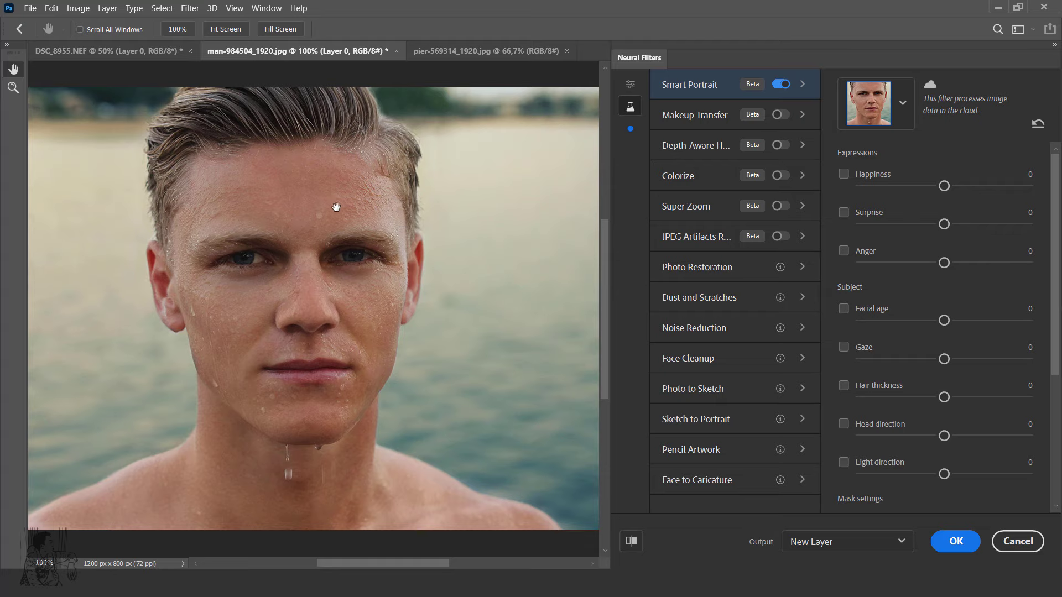
Enable Smart Portrait Happiness at 22 and compare the smile against the original.
mouse_move(341, 183)
left_mouse_down()
mouse_move(342, 223)
mouse_move(343, 186)
left_mouse_up()
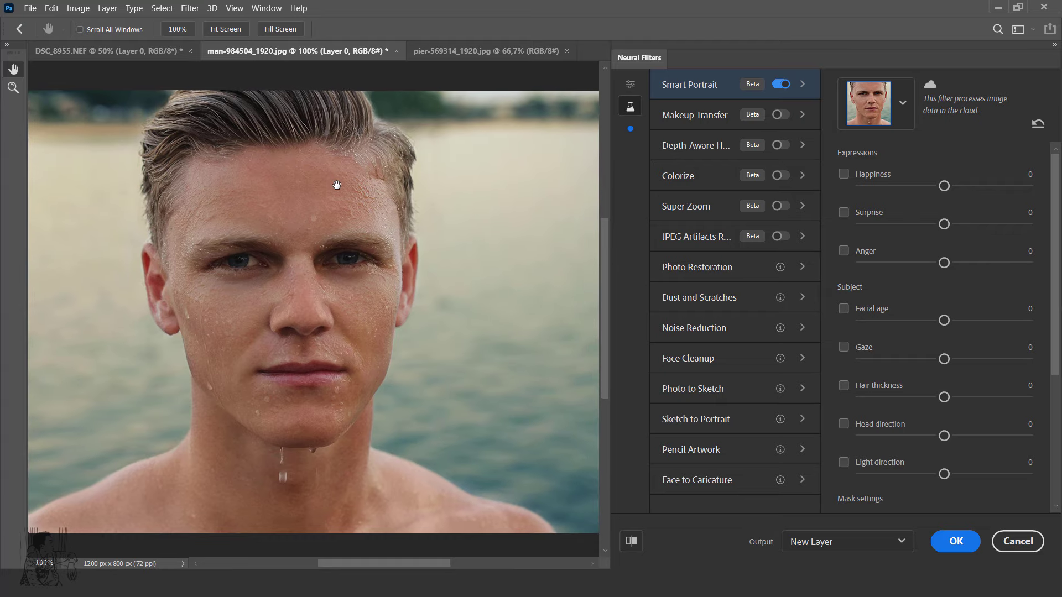
left_click(844, 174)
left_click_drag(944, 186, 981, 186)
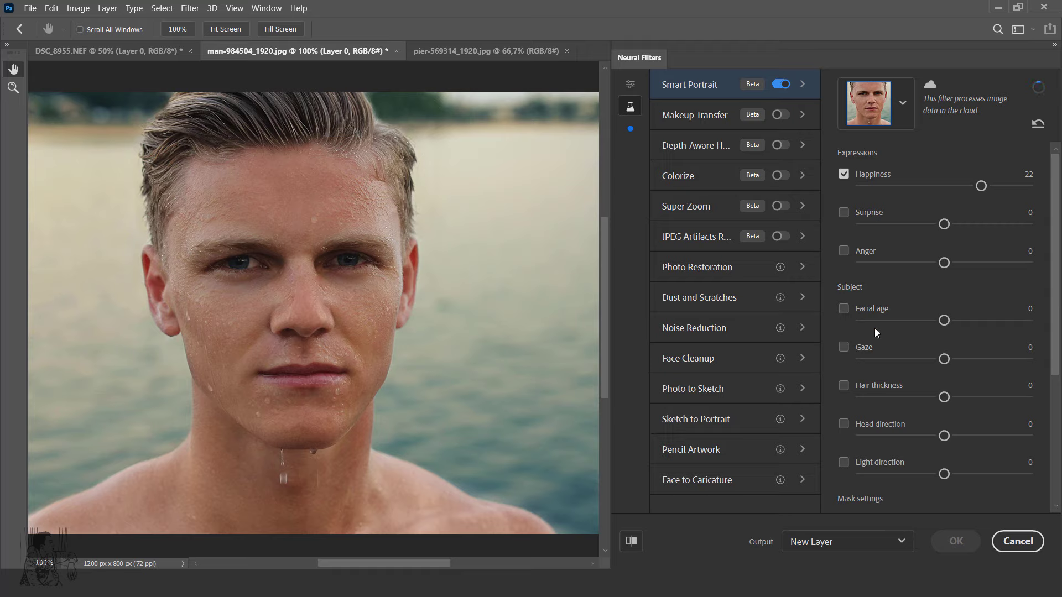
scroll(871, 364, "down", 3)
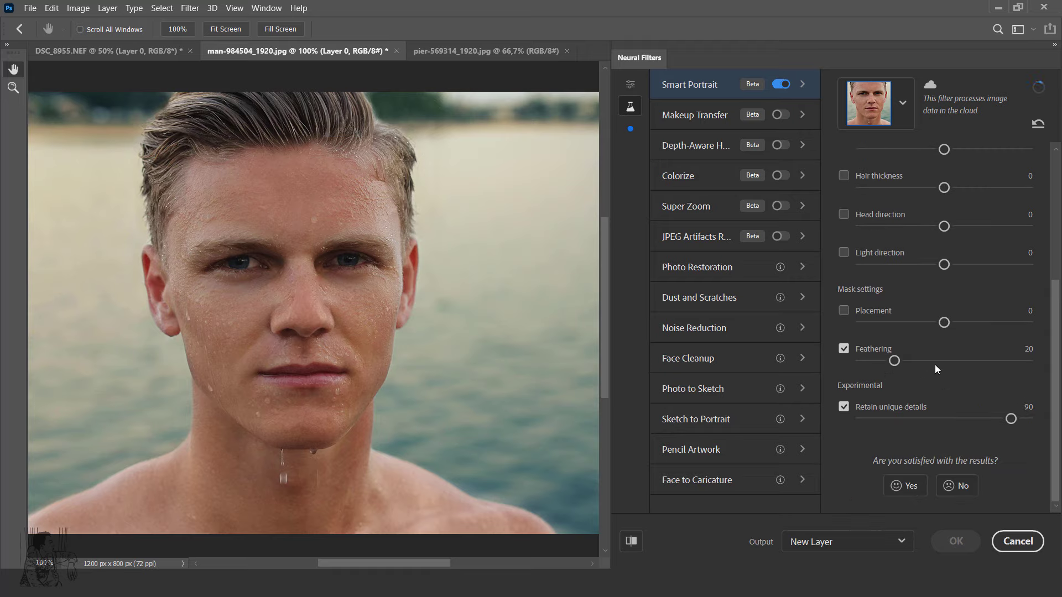
scroll(935, 364, "up", 3)
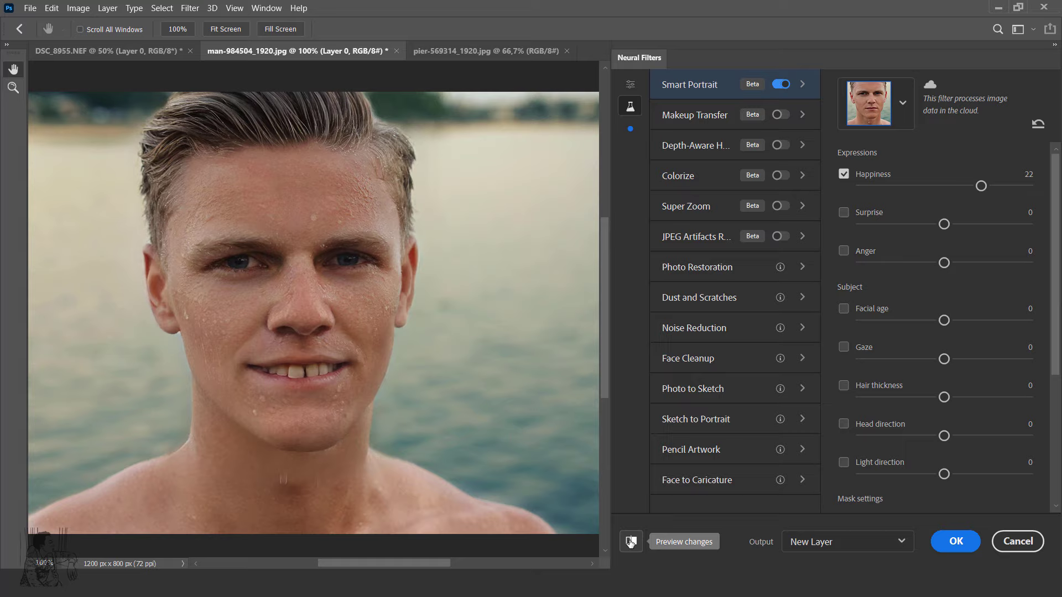
left_click(631, 542)
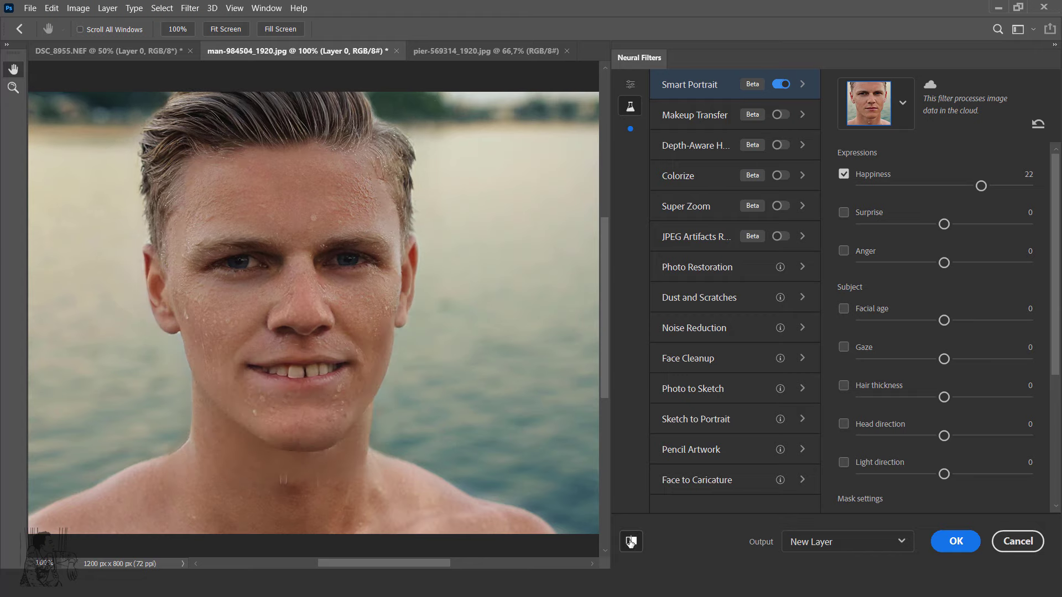
left_click(631, 542)
Replace Happiness with Surprise at 12 and compare it against the original face.
left_click(843, 174)
left_click(843, 212)
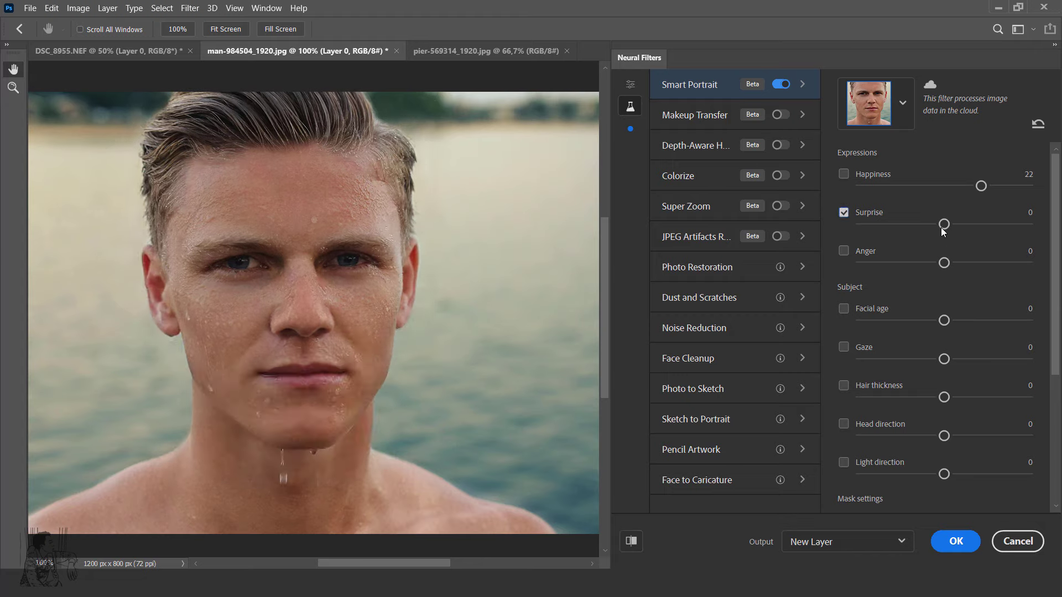
left_click_drag(943, 225, 964, 224)
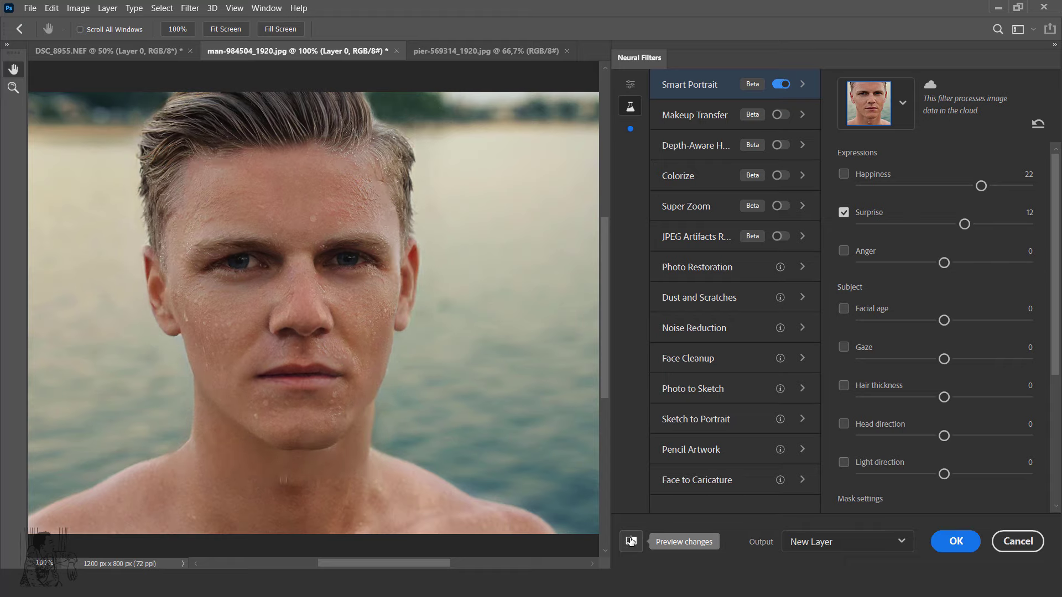
left_click(631, 541)
left_click(631, 541)
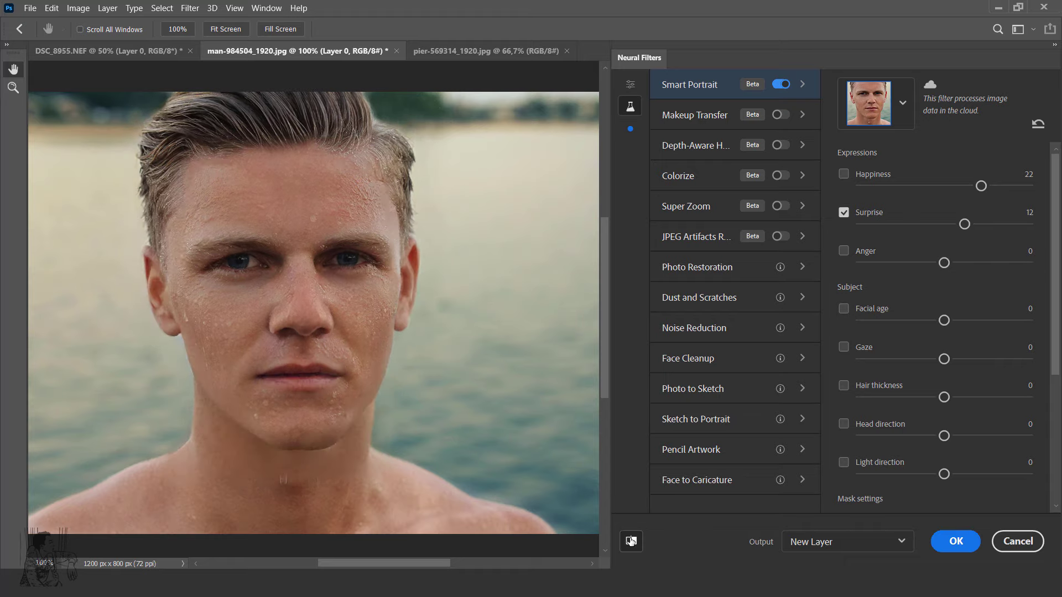
left_click(630, 541)
Turn off Surprise, enable Hair thickness at 10, and compare with the original.
left_click(844, 213)
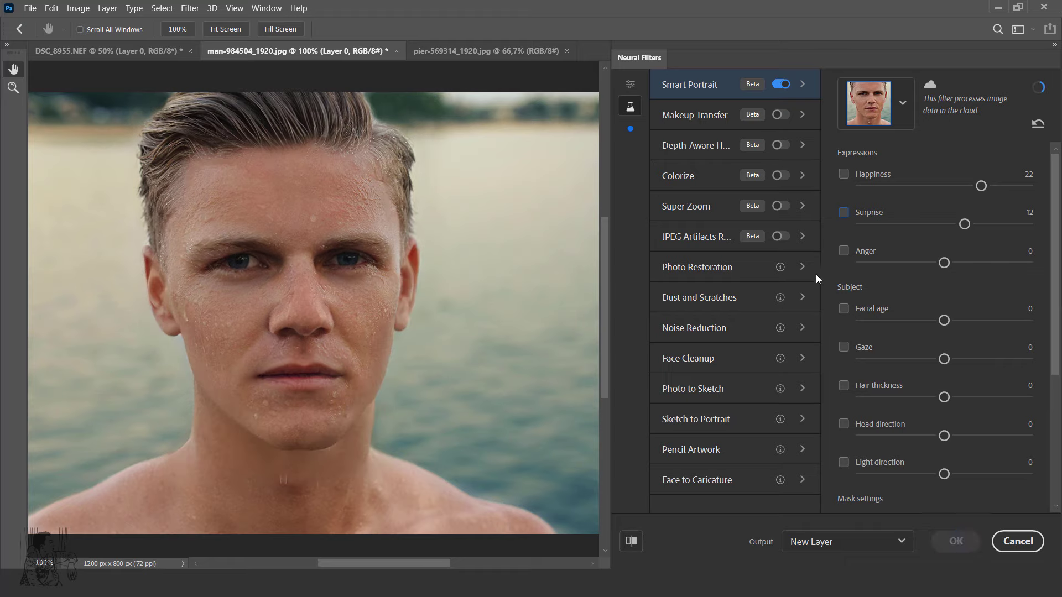
left_click(842, 385)
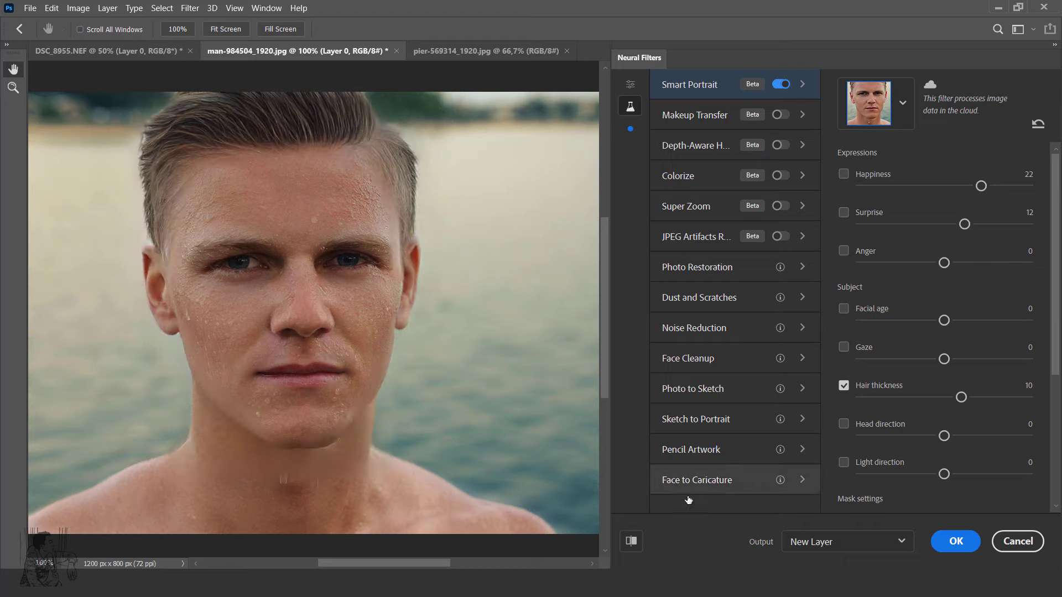
left_click(631, 541)
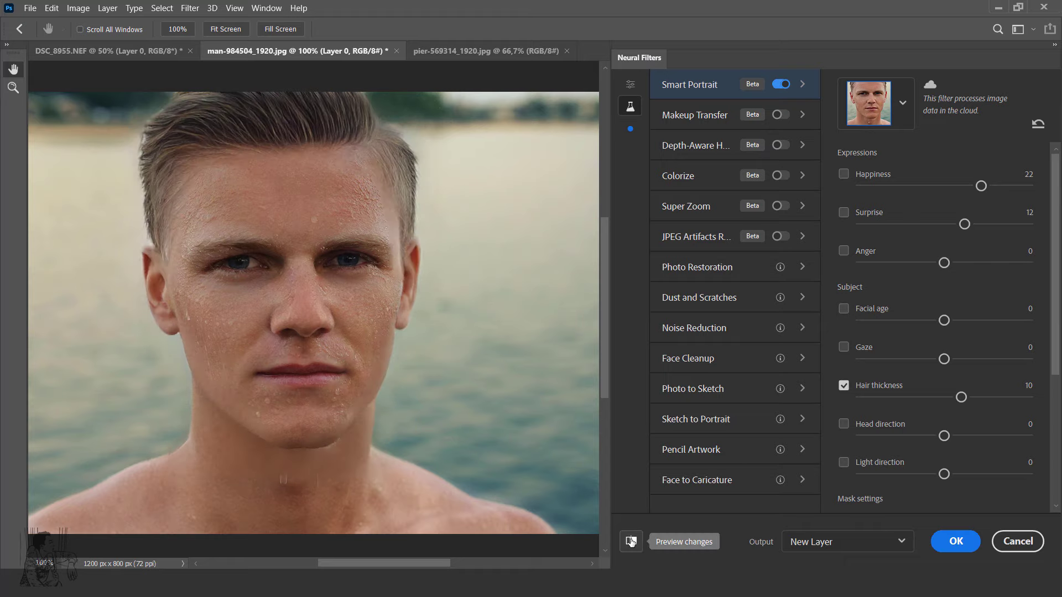
left_click(631, 541)
left_click(631, 542)
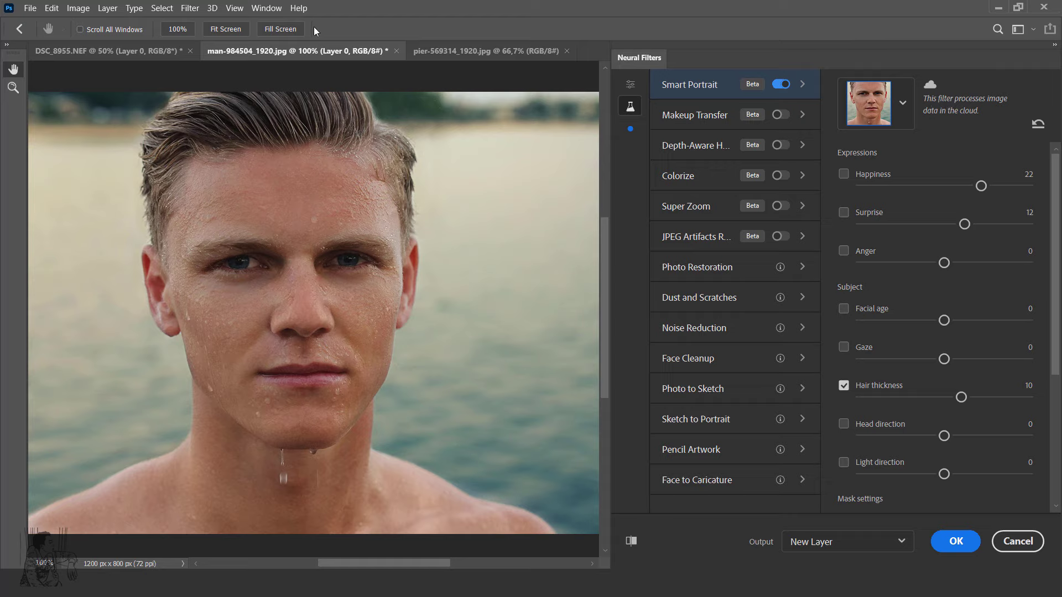
left_click(298, 8)
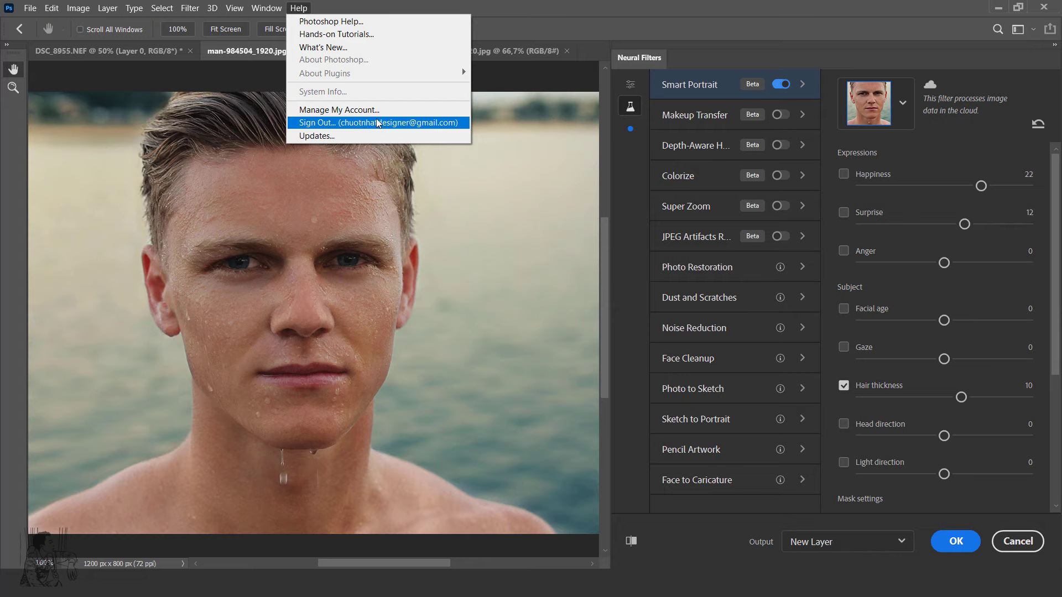
left_click(529, 18)
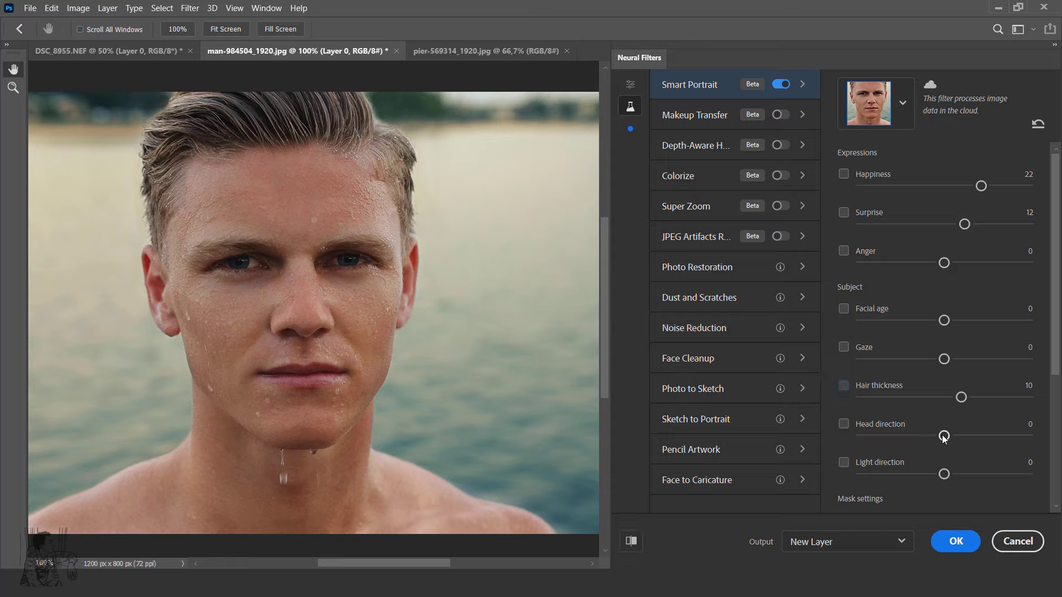
Set Head direction to 16 and compare the turned head against the original.
left_click_drag(944, 435, 971, 437)
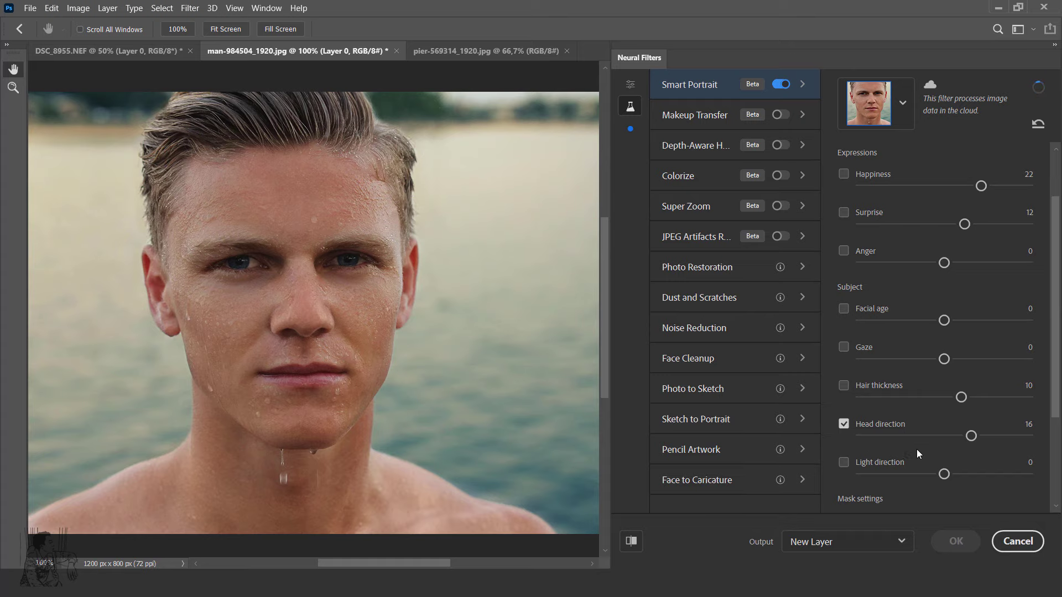
scroll(921, 437, "down", 5)
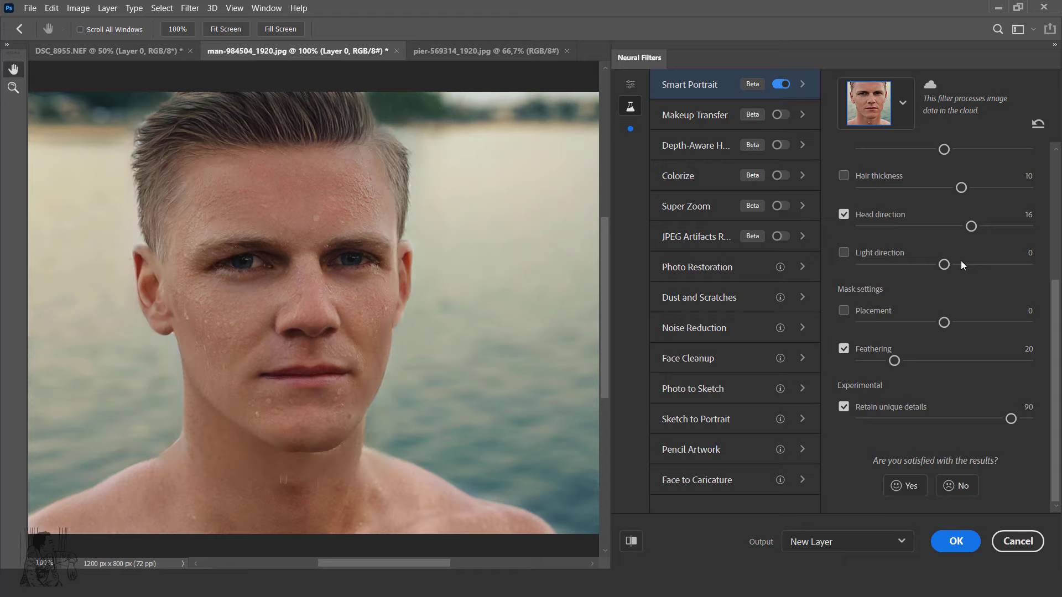
left_click(631, 541)
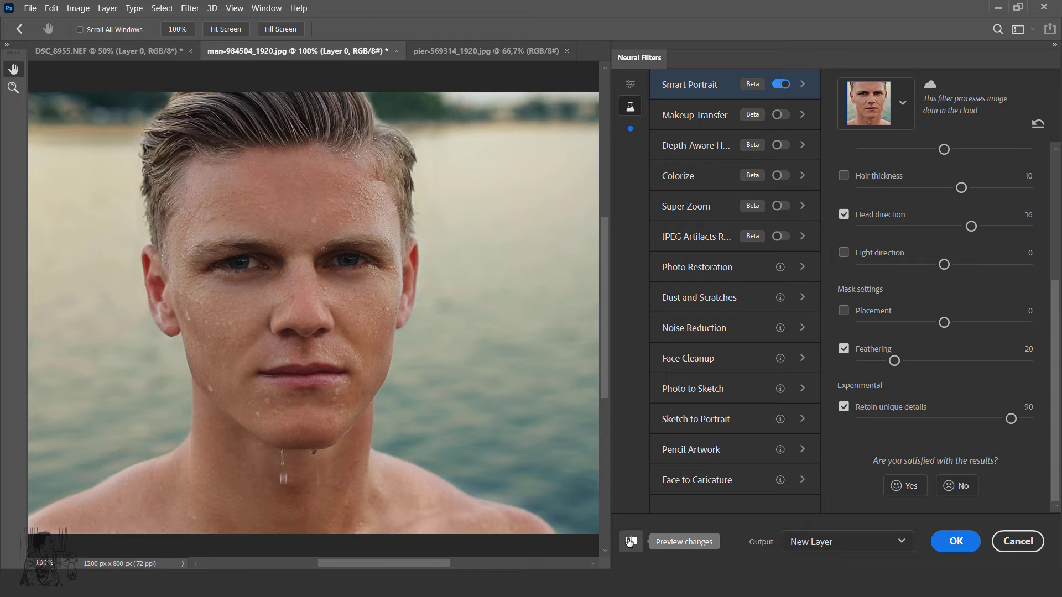
left_click(631, 542)
left_click(631, 541)
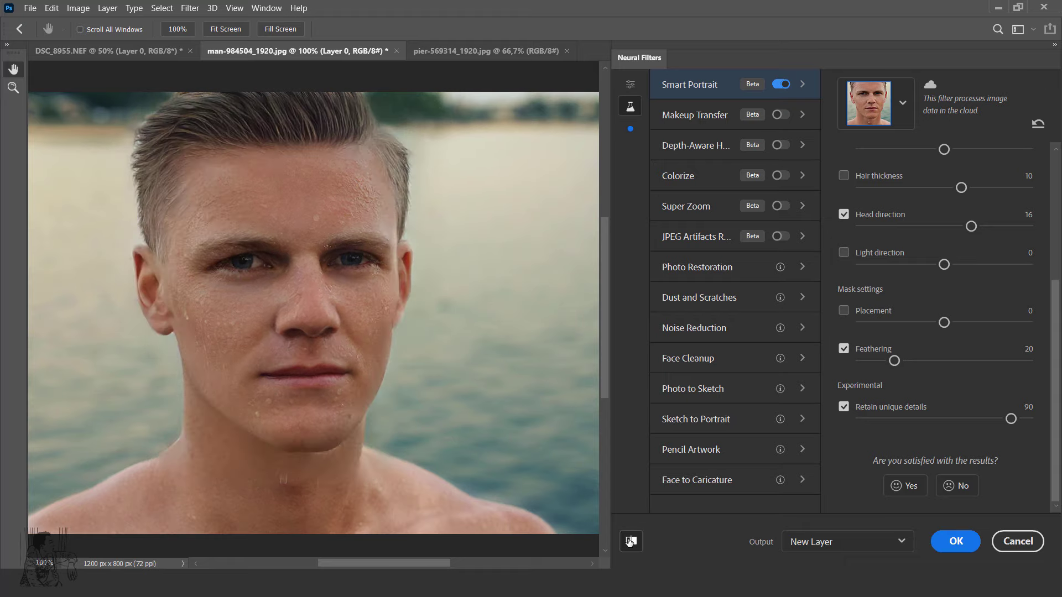
left_click(631, 541)
left_click(631, 542)
left_click(630, 541)
left_click(630, 542)
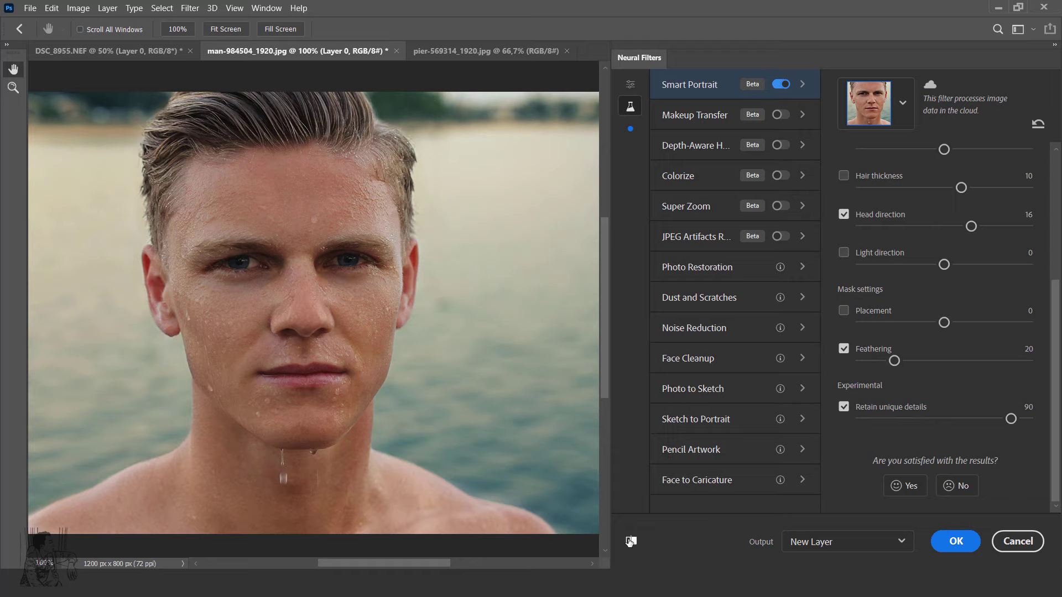
left_click(631, 541)
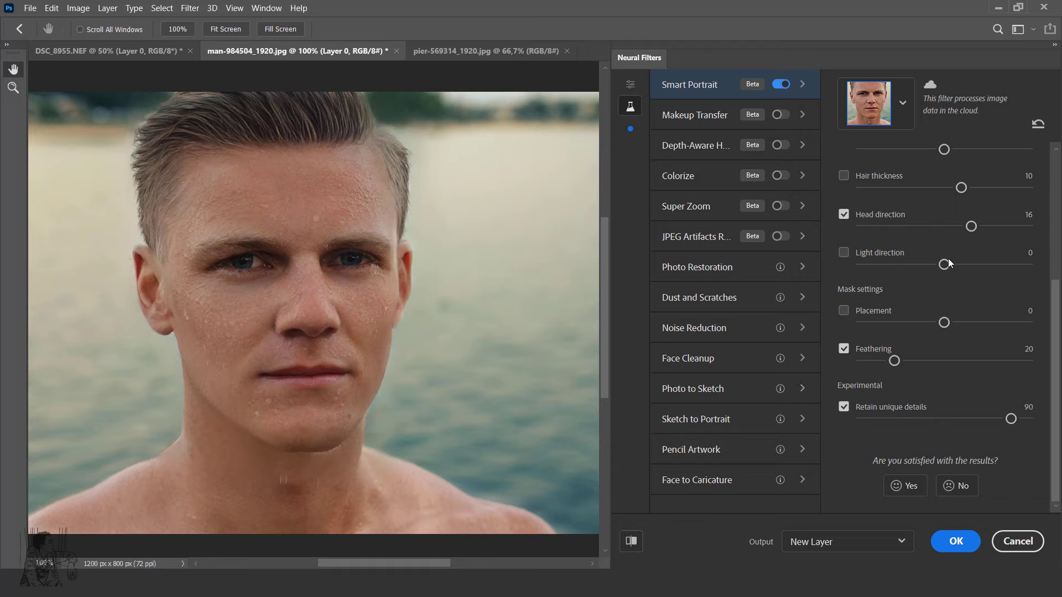
Try Head direction -25 and Light direction 16, compare, then move to the DSC_8955 portrait.
left_click_drag(971, 226, 903, 227)
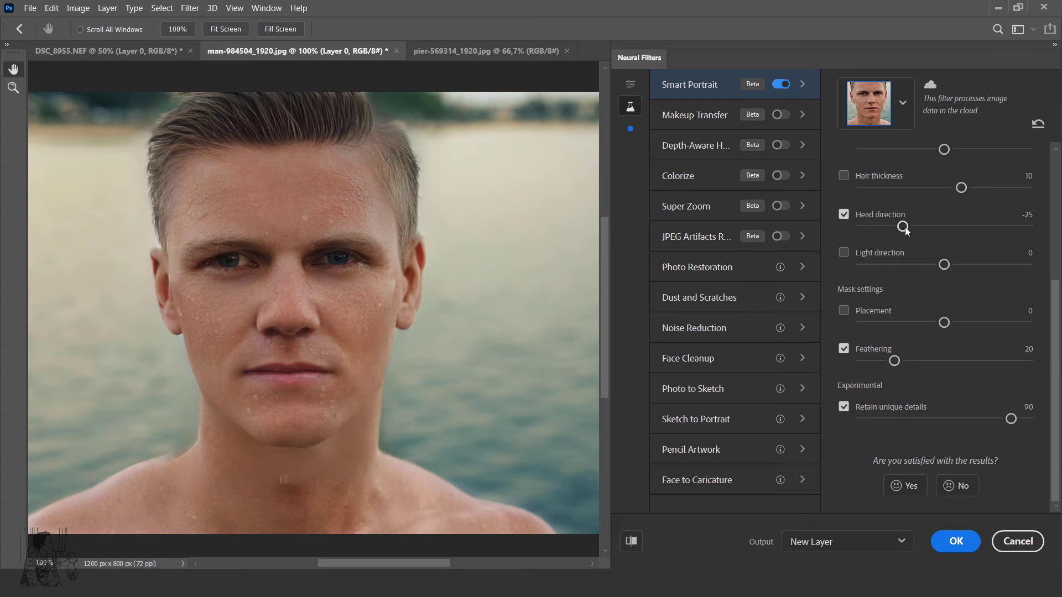
left_click(944, 265)
left_click_drag(972, 266, 971, 265)
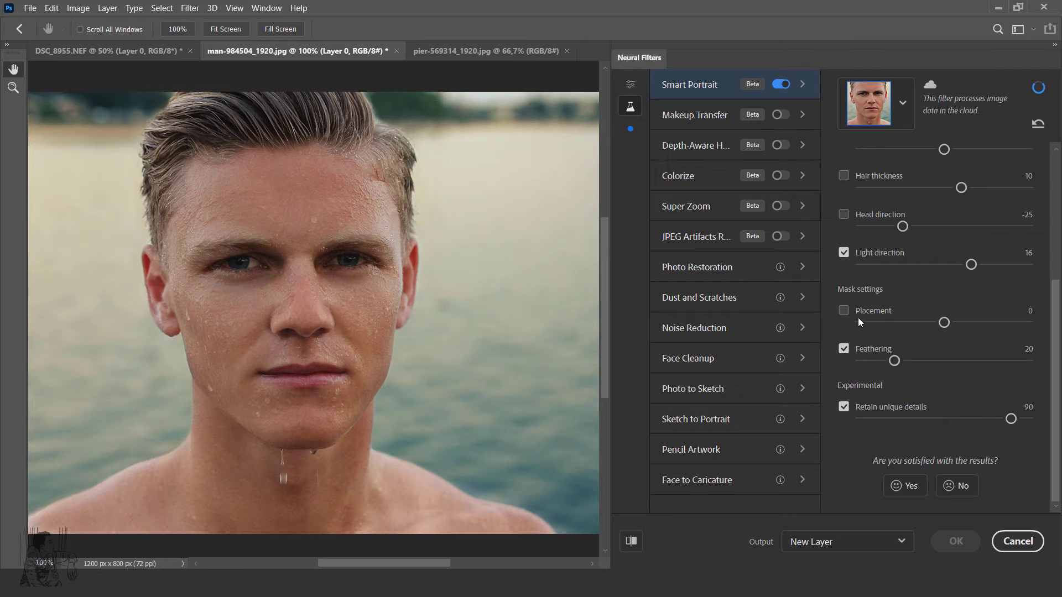
left_click(631, 541)
left_click(631, 541)
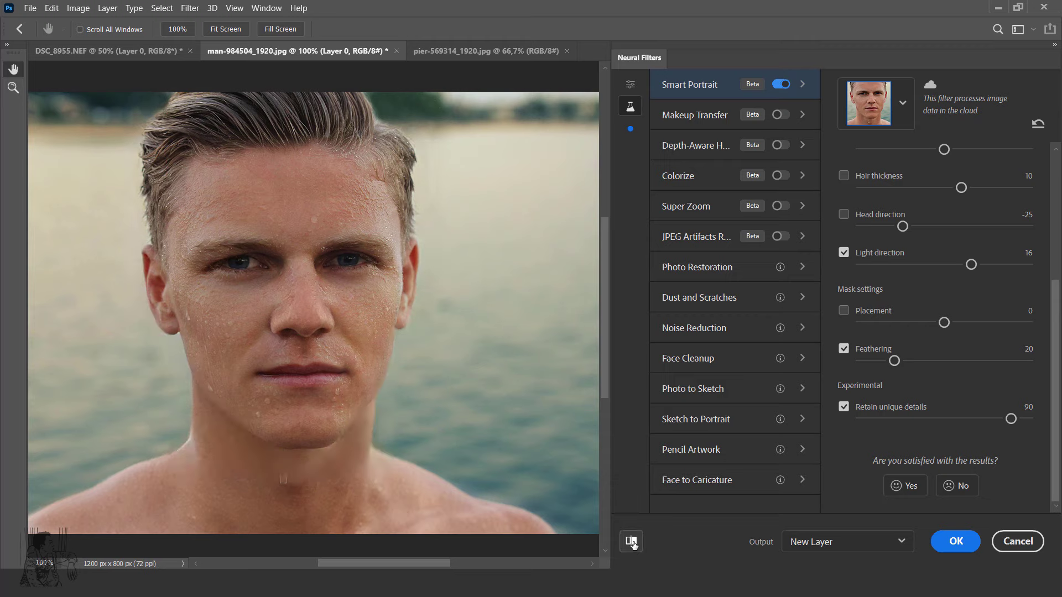
left_click(631, 541)
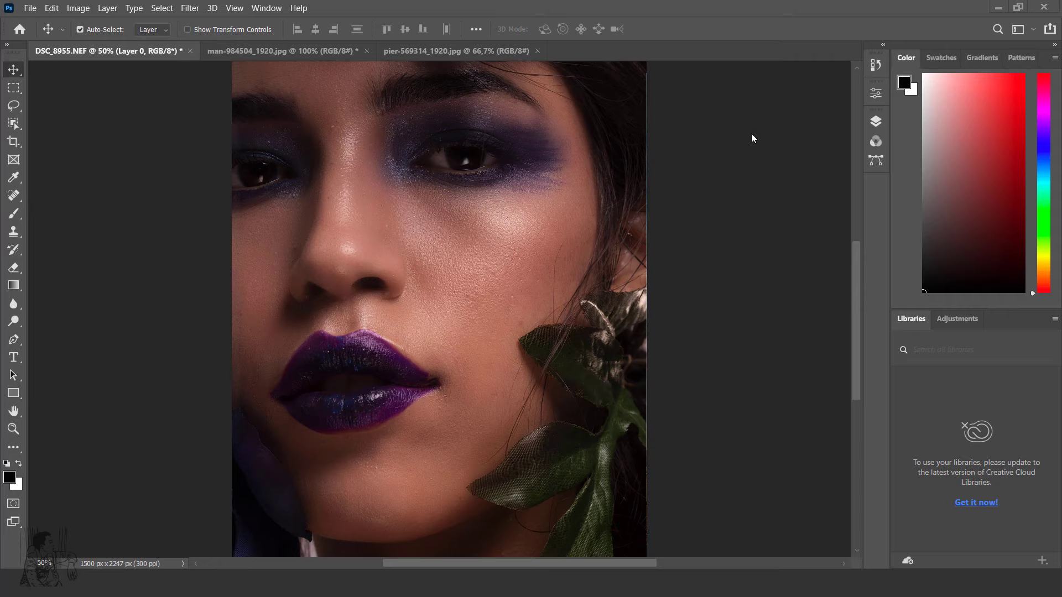
left_click(190, 8)
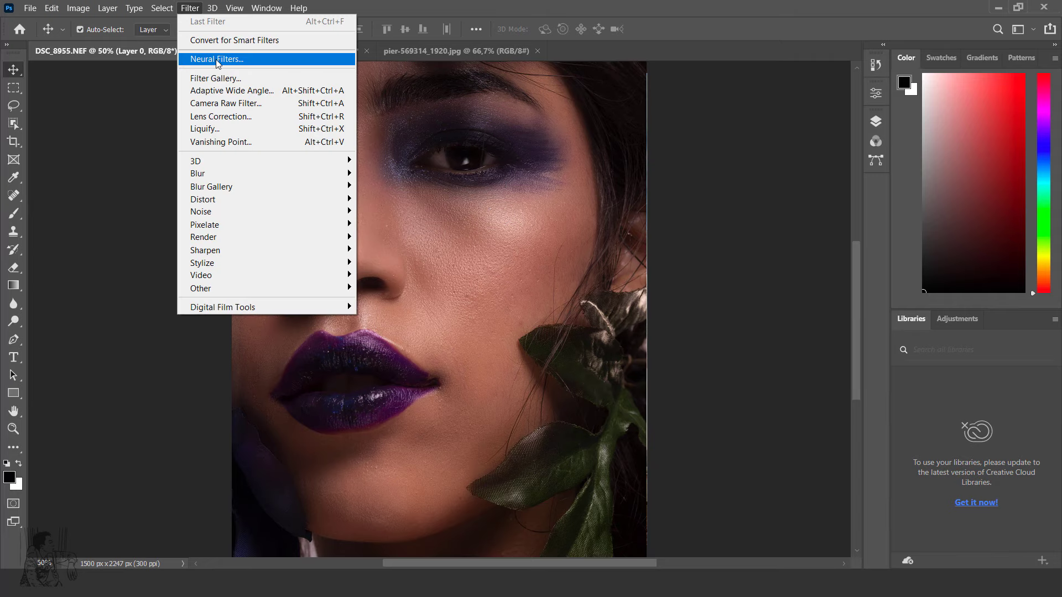
Open Neural Filters on DSC_8955.NEF and switch on the Beta Colorize filter.
left_click(256, 62)
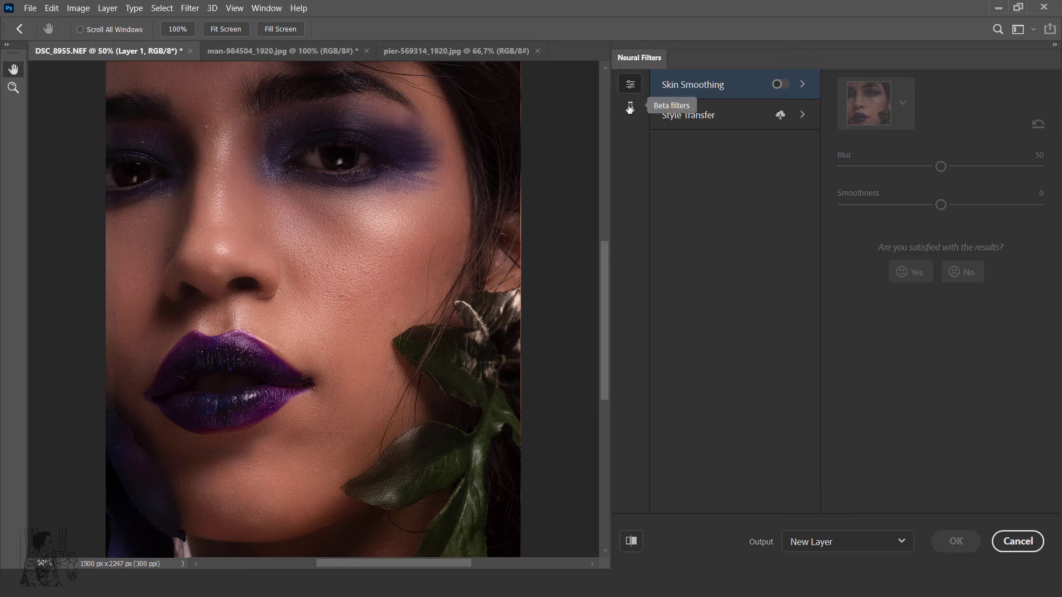
left_click(629, 108)
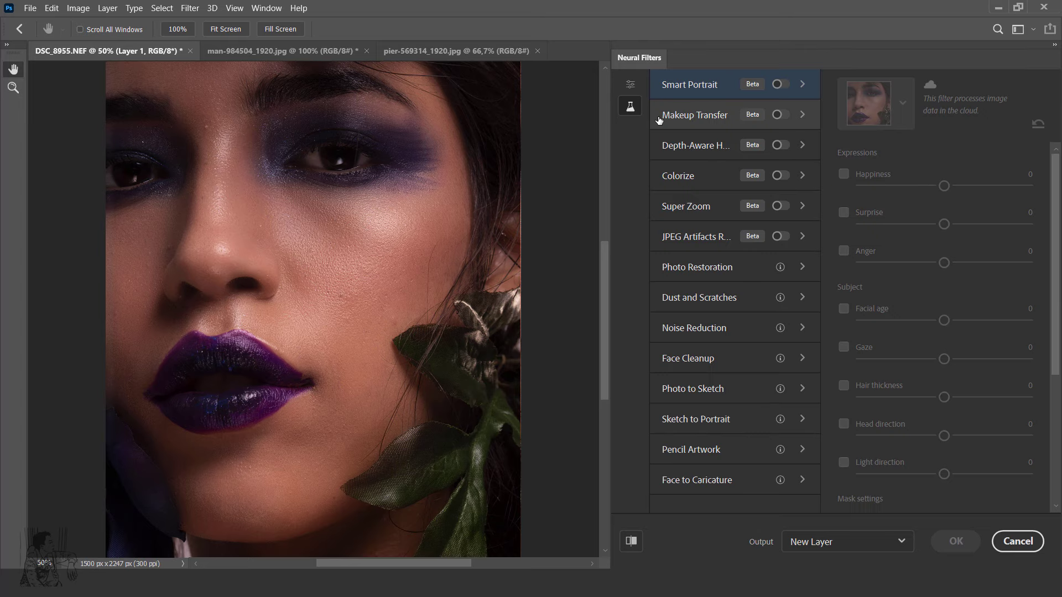
left_click(780, 176)
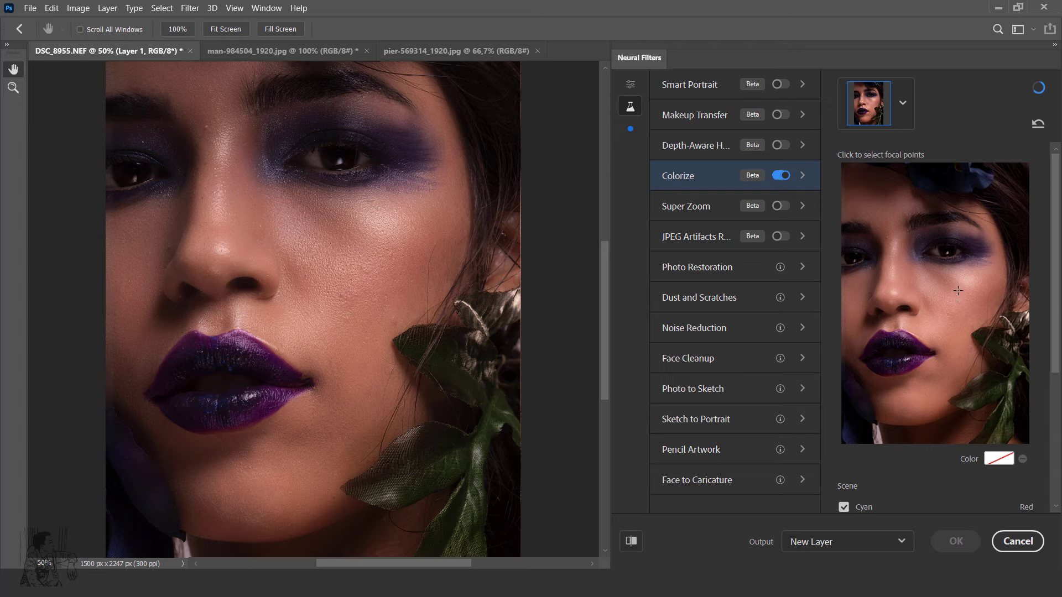
scroll(954, 284, "down", 3)
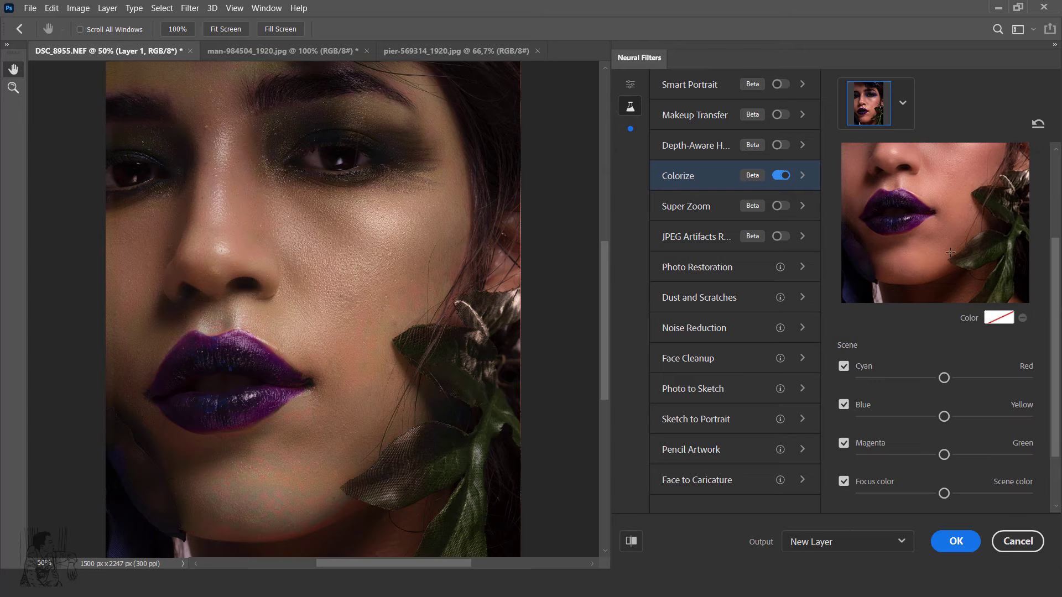
scroll(947, 183, "up", 2)
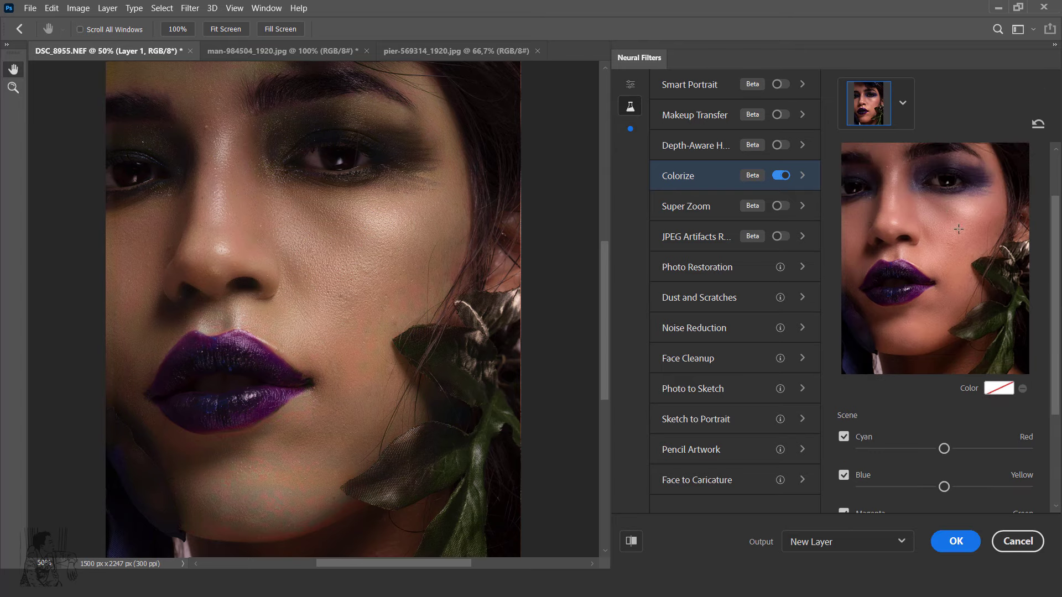
left_click(999, 388)
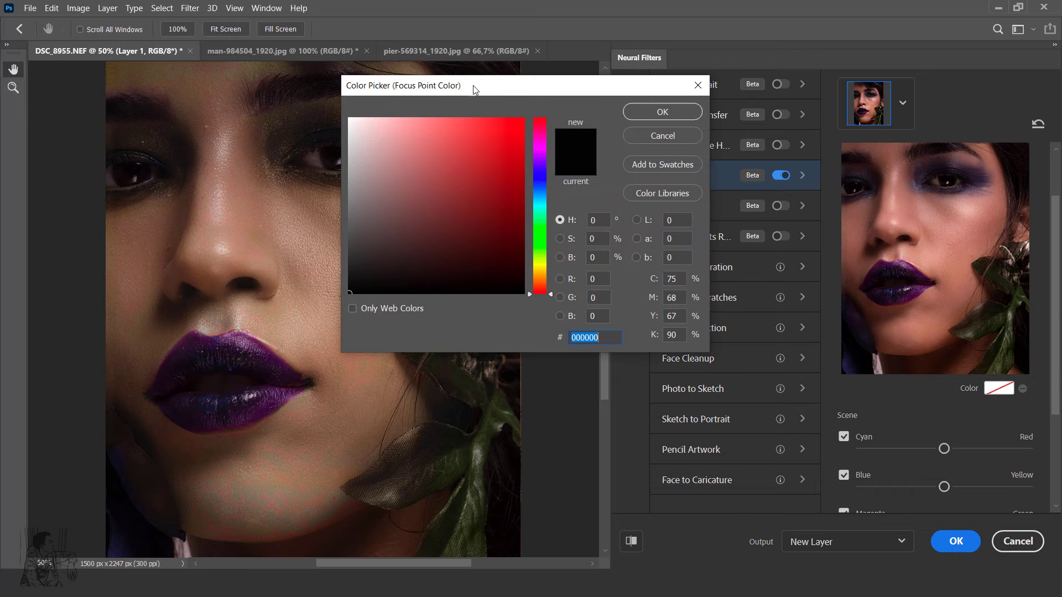
Set a pink Colorize focus colour and place a focal point on the cheek.
mouse_move(472, 87)
left_mouse_down()
mouse_move(775, 236)
mouse_move(639, 276)
left_mouse_up()
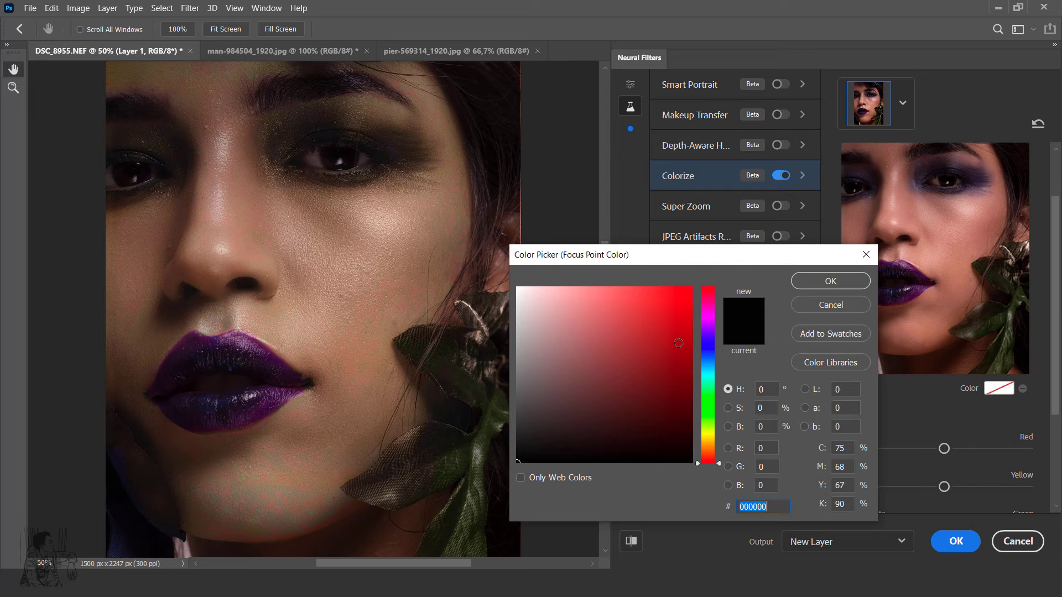
left_click_drag(713, 460, 718, 463)
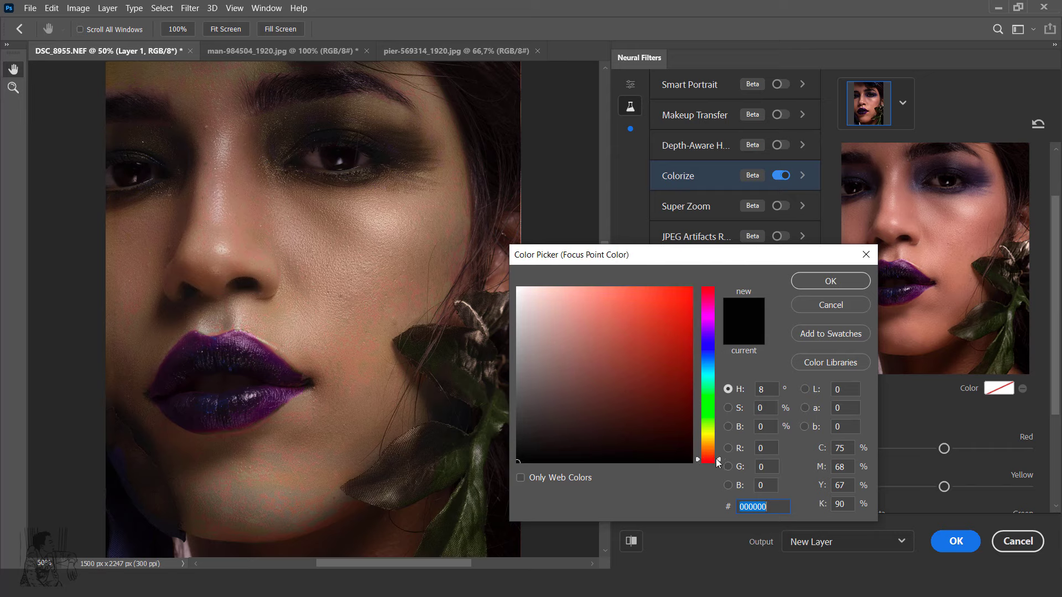
left_click(583, 292)
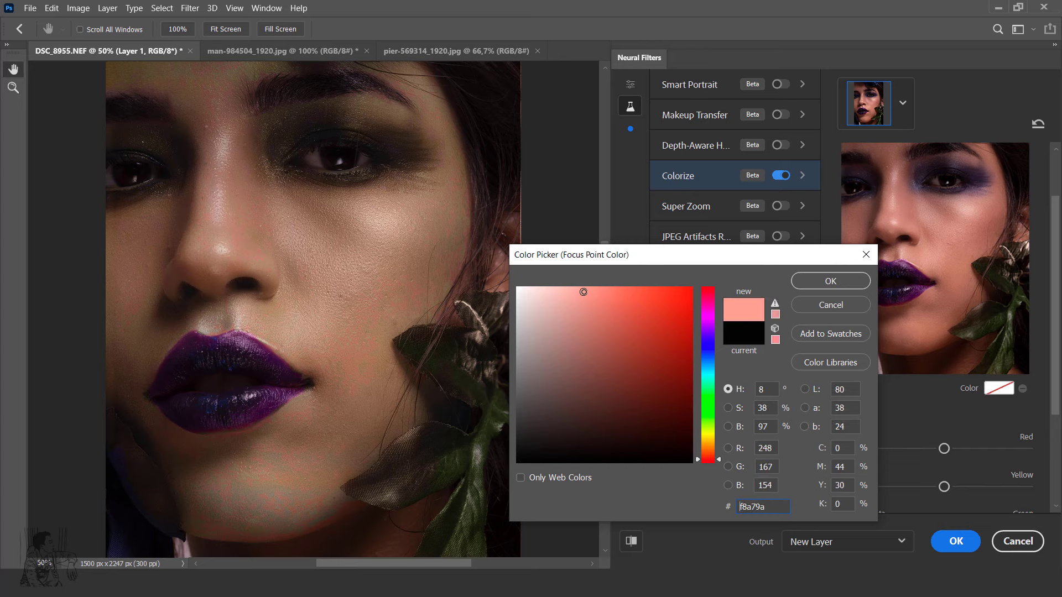
left_click(829, 282)
left_click(945, 220)
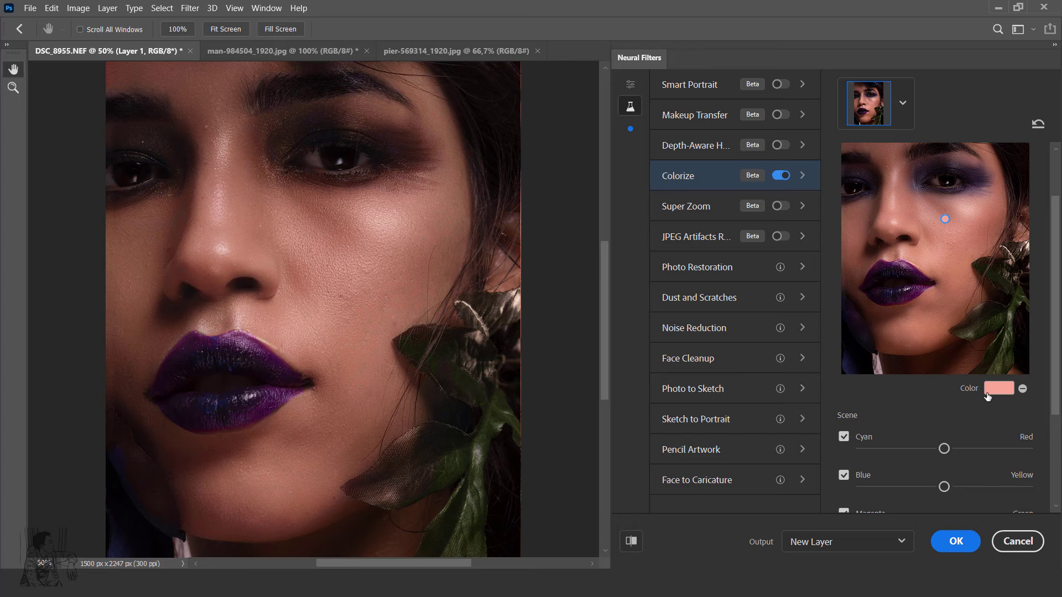
left_click(998, 388)
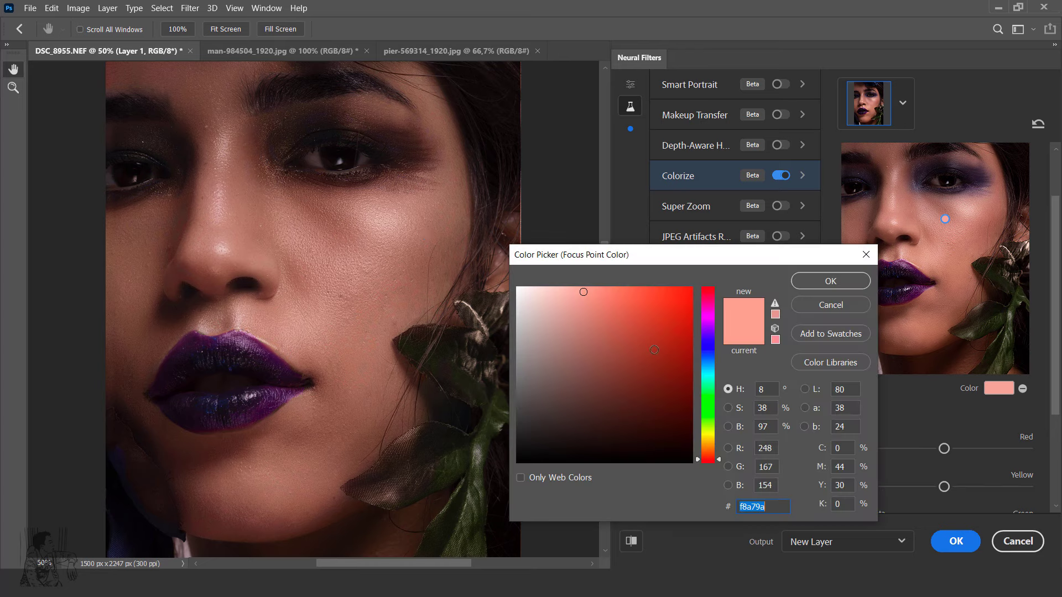
left_click(596, 294)
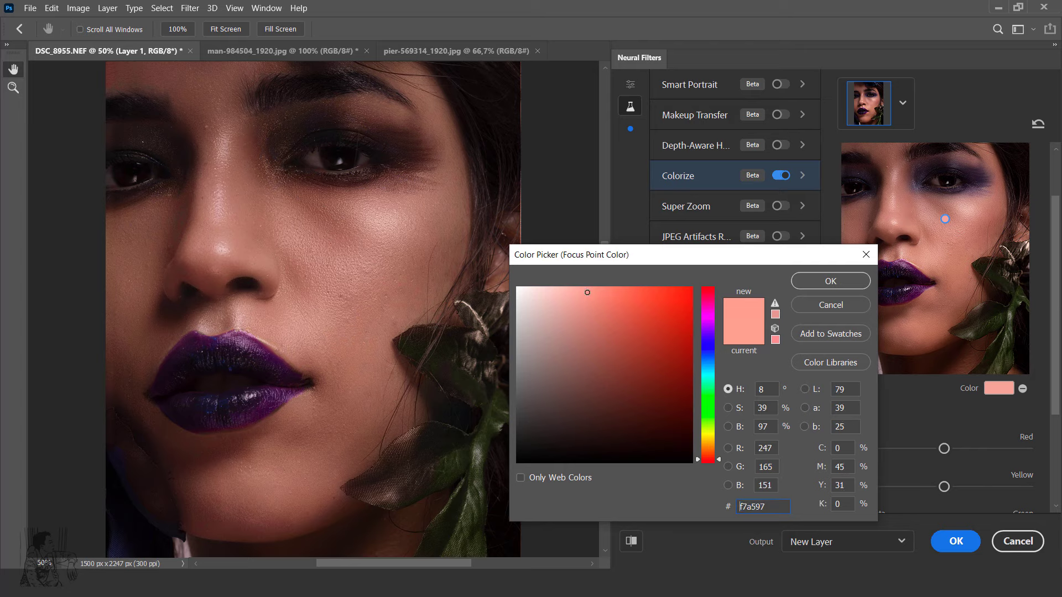
left_click(829, 282)
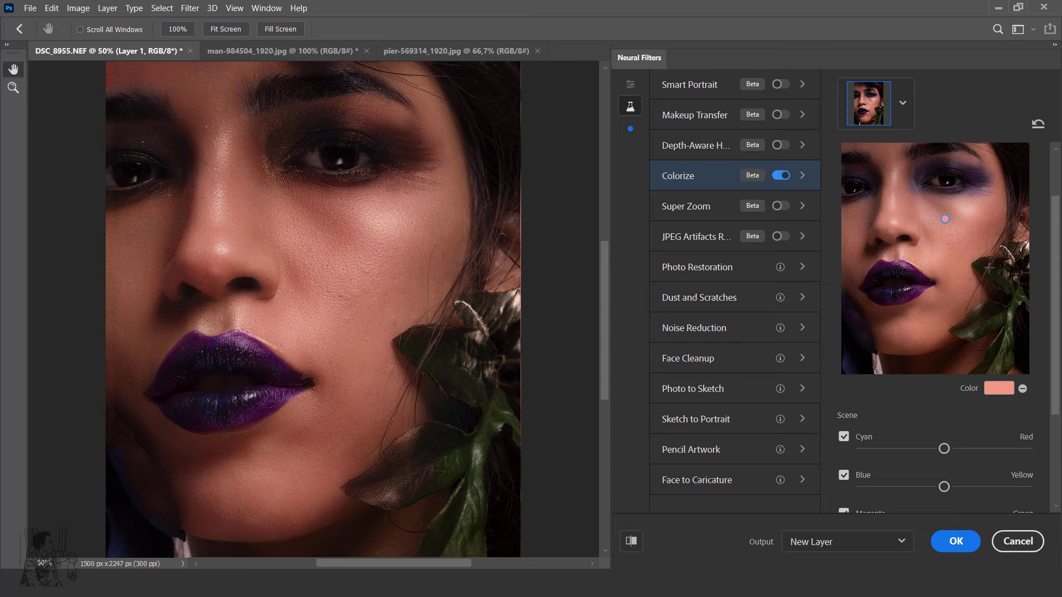
Adjust the focus colour through orange to a soft peach, fe9d82.
left_click(999, 388)
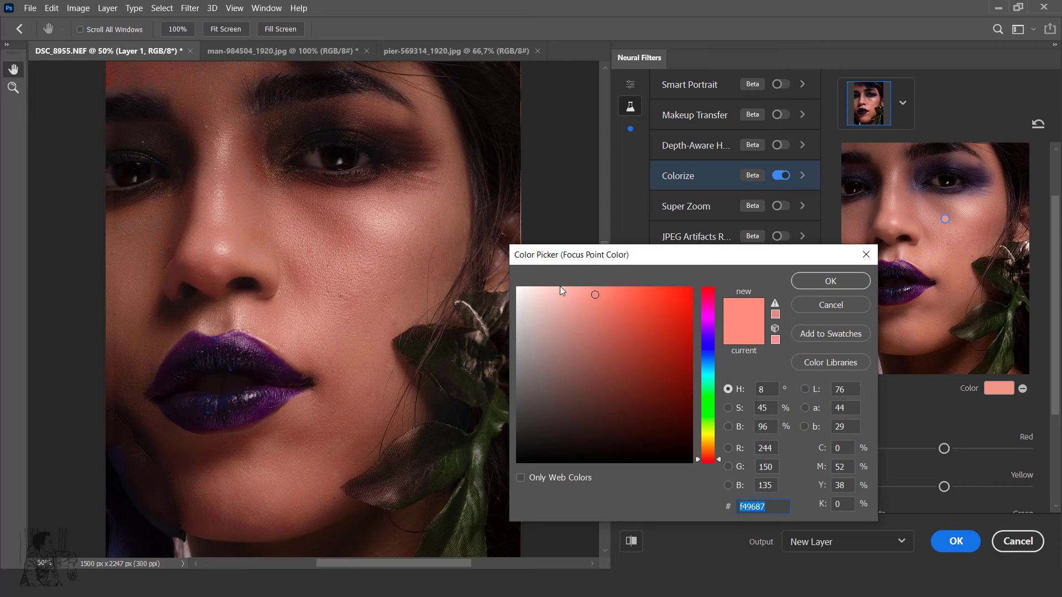
left_click_drag(719, 460, 719, 453)
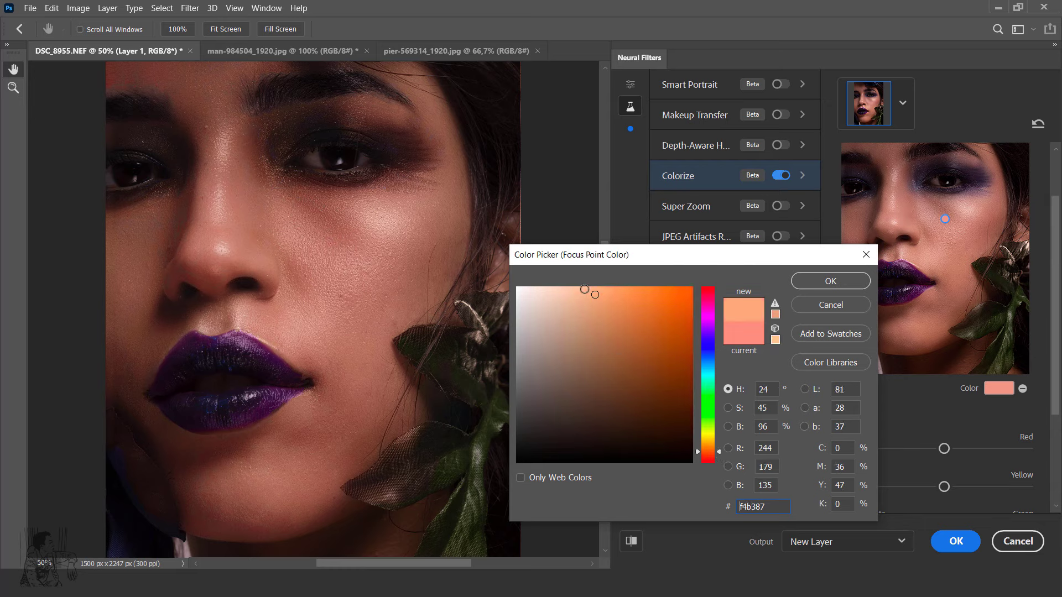
mouse_move(589, 290)
left_mouse_down()
mouse_move(636, 326)
mouse_move(634, 292)
left_mouse_up()
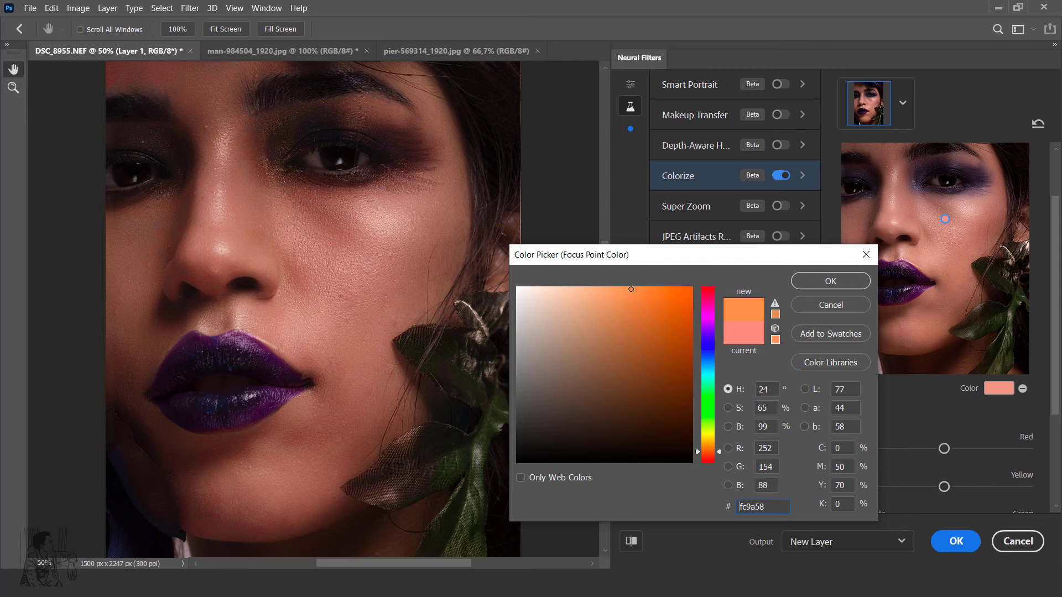
left_click(847, 282)
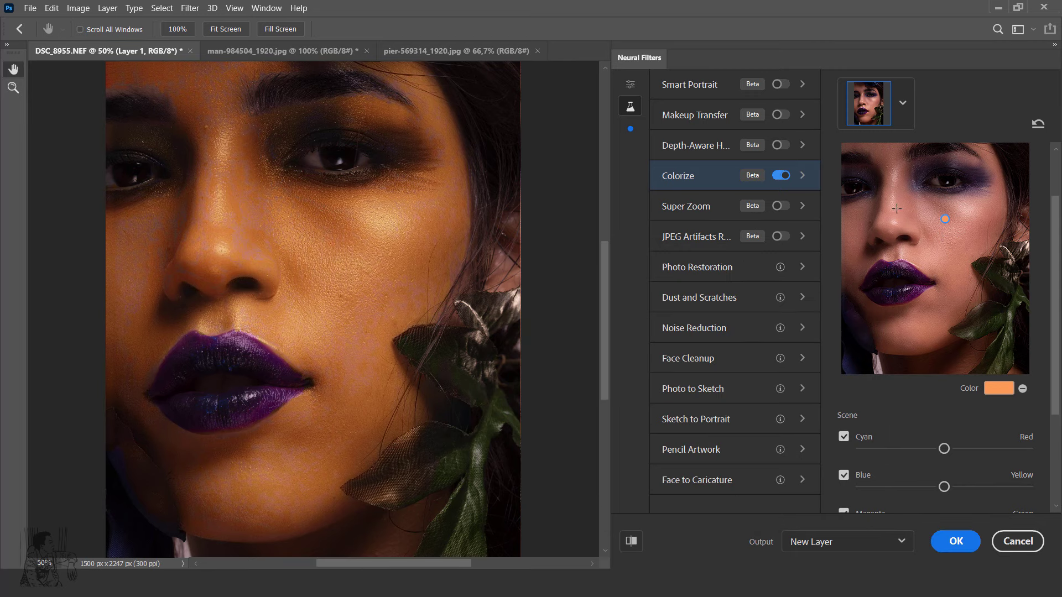
left_click(987, 388)
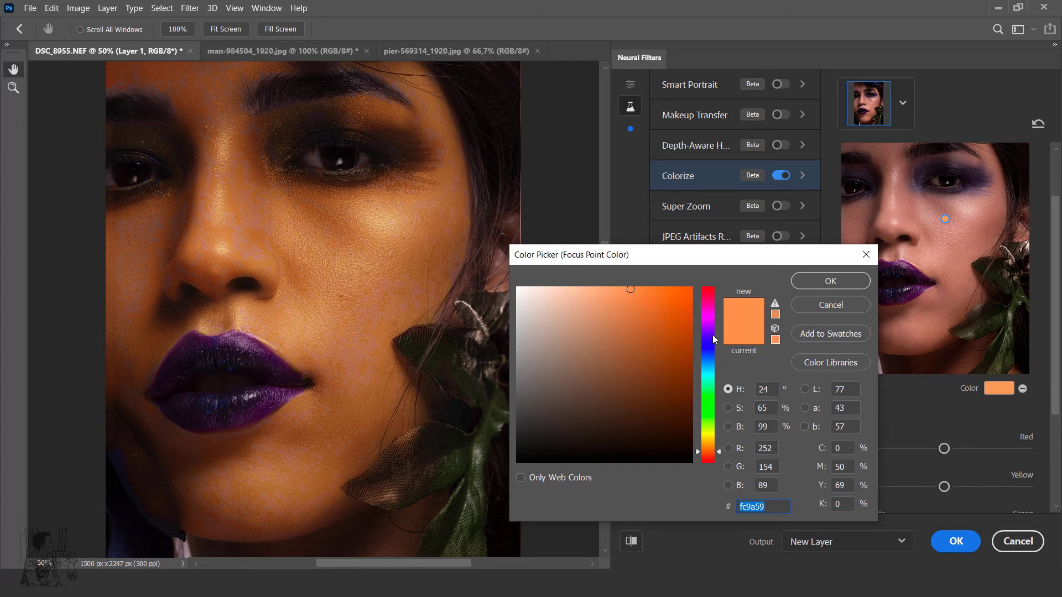
left_click_drag(714, 452, 718, 458)
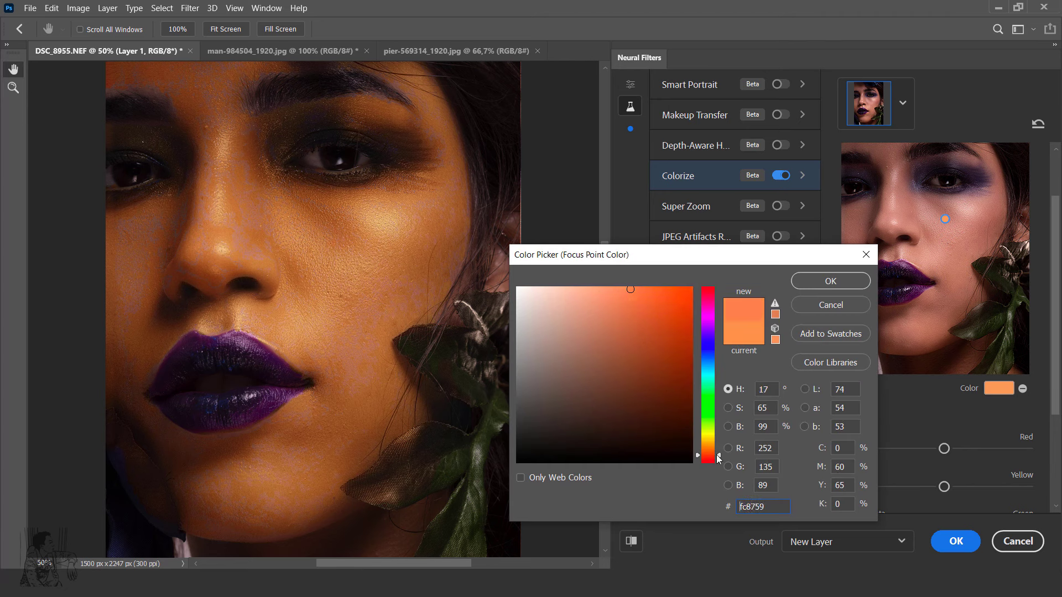
left_click_drag(593, 293, 602, 289)
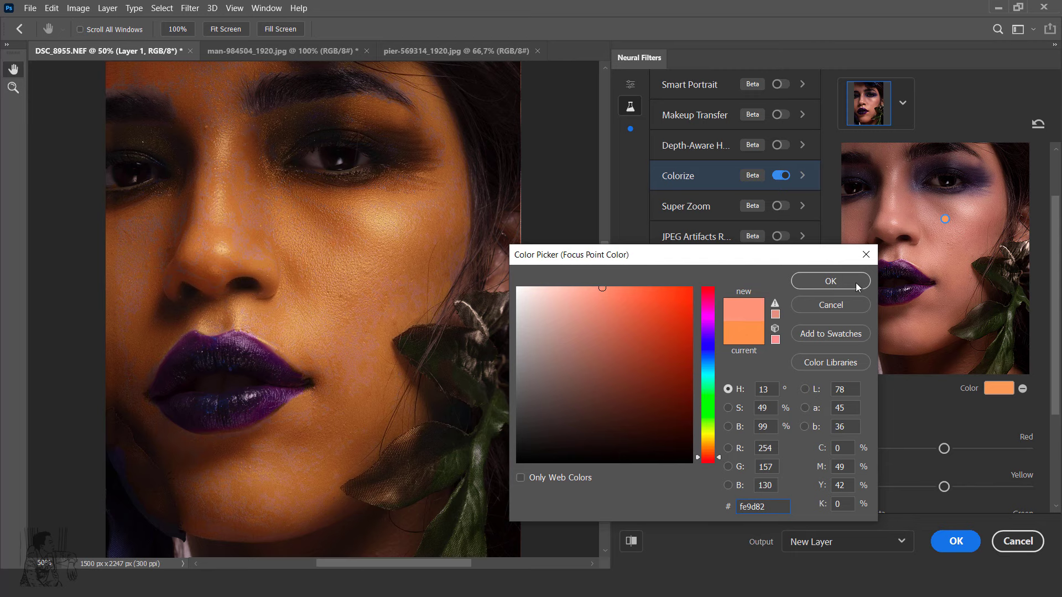
left_click(830, 281)
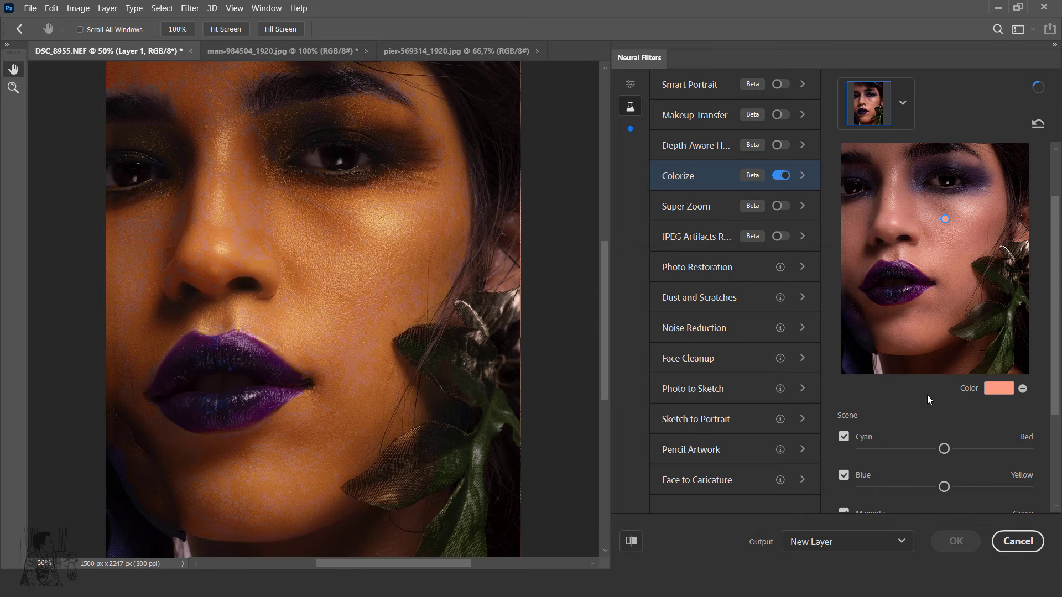
Nudge the Colorize Cyan/Red balance toward cyan, then slightly toward red.
scroll(393, 255, "down", 2)
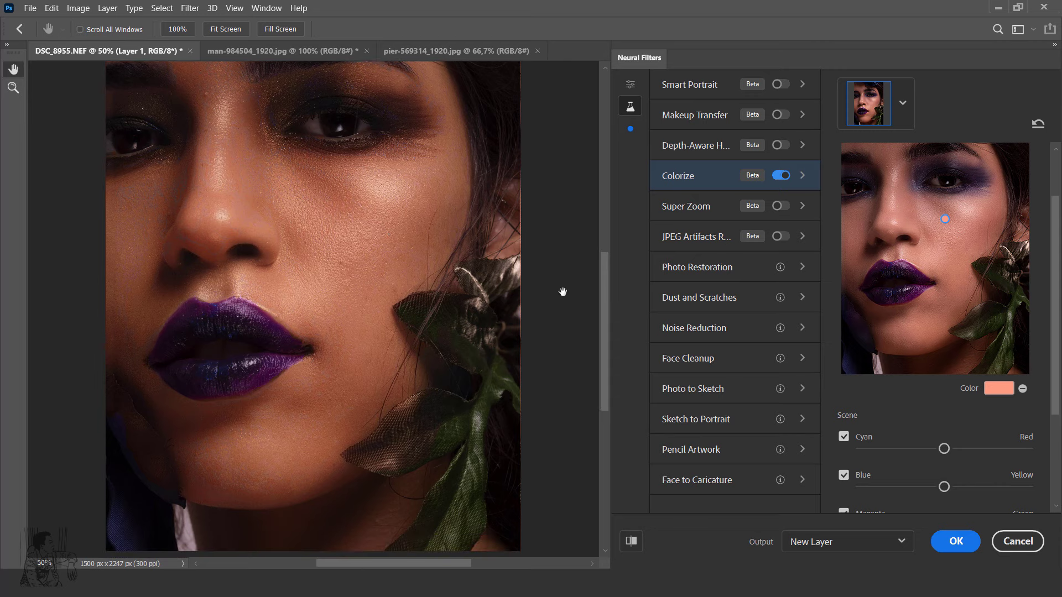
scroll(982, 422, "down", 3)
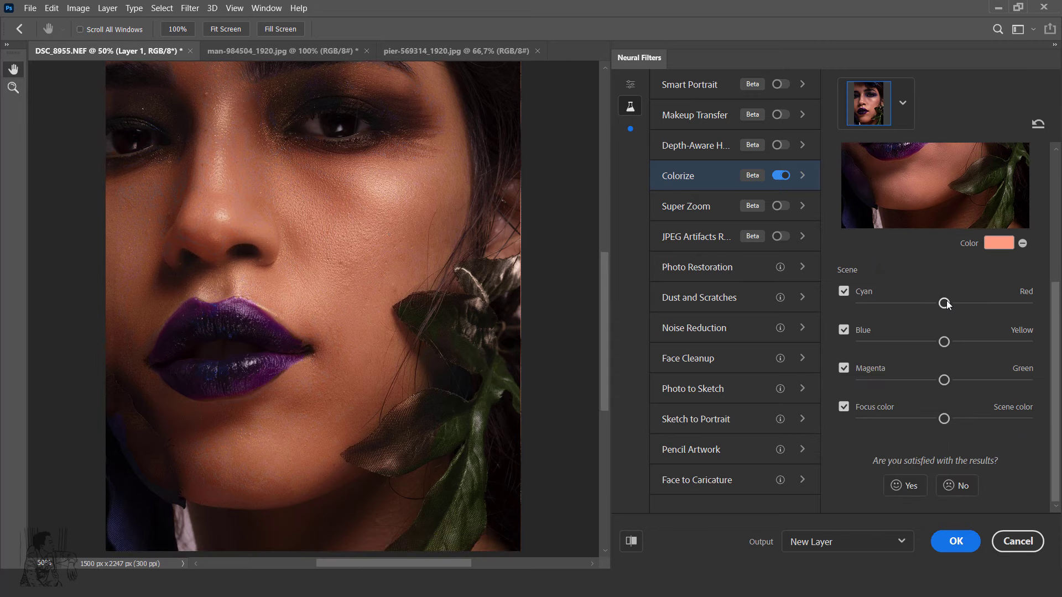
left_click_drag(945, 304, 931, 304)
left_click_drag(939, 303, 947, 304)
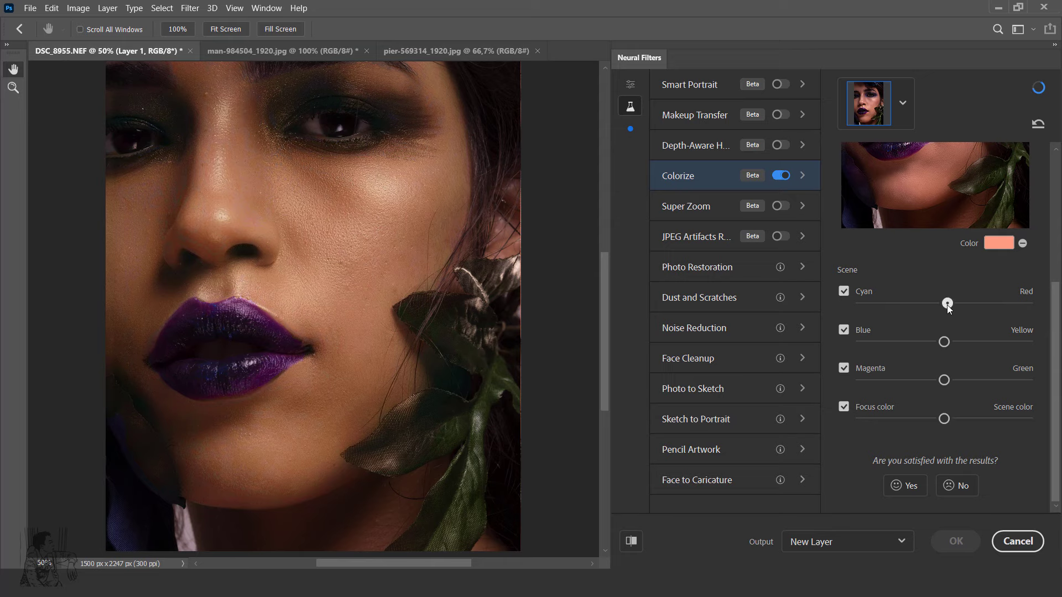
Turn off the Cyan and Blue scene channels, then enable Magenta and Focus color.
left_click(843, 292)
left_click(844, 330)
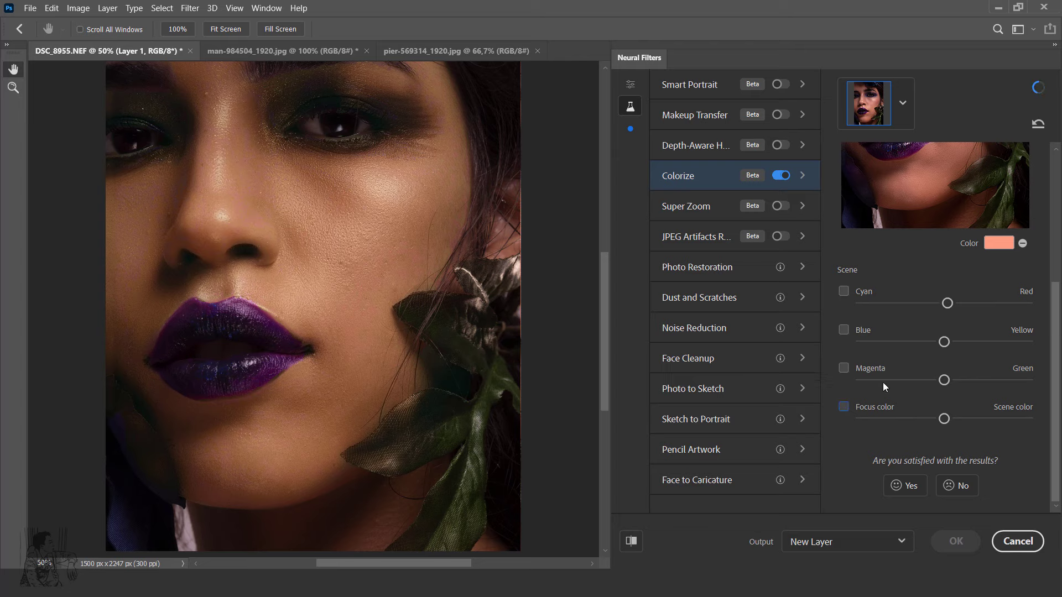
scroll(882, 303, "up", 4)
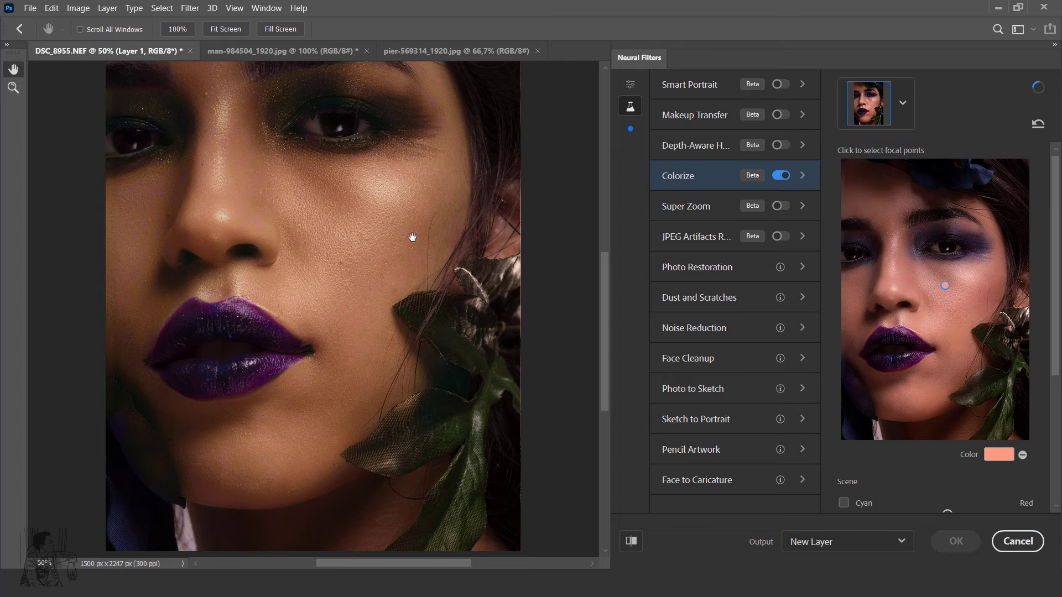
scroll(892, 393, "down", 4)
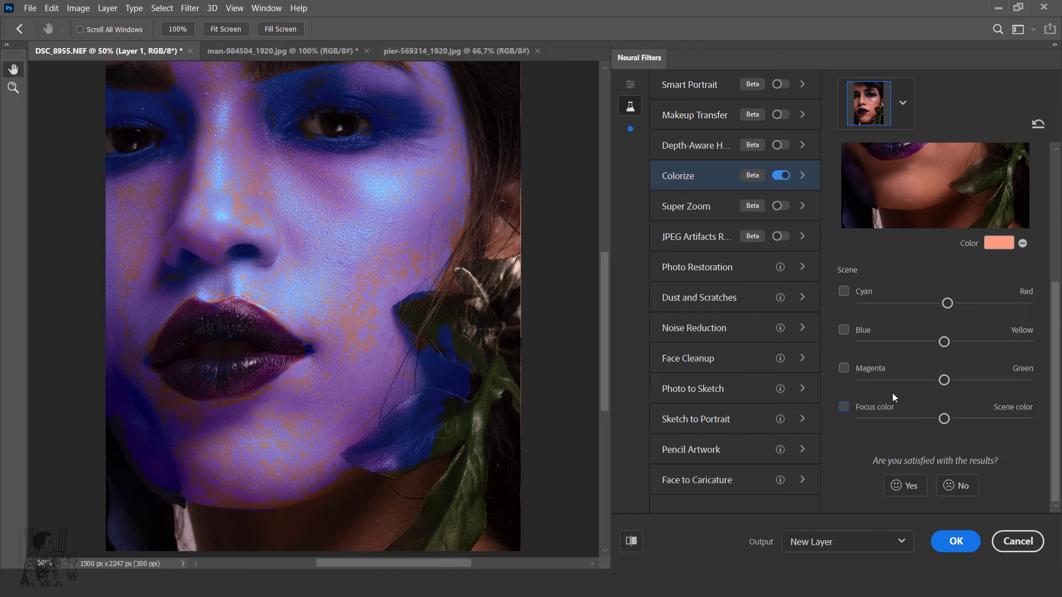
left_click(844, 406)
left_click(844, 368)
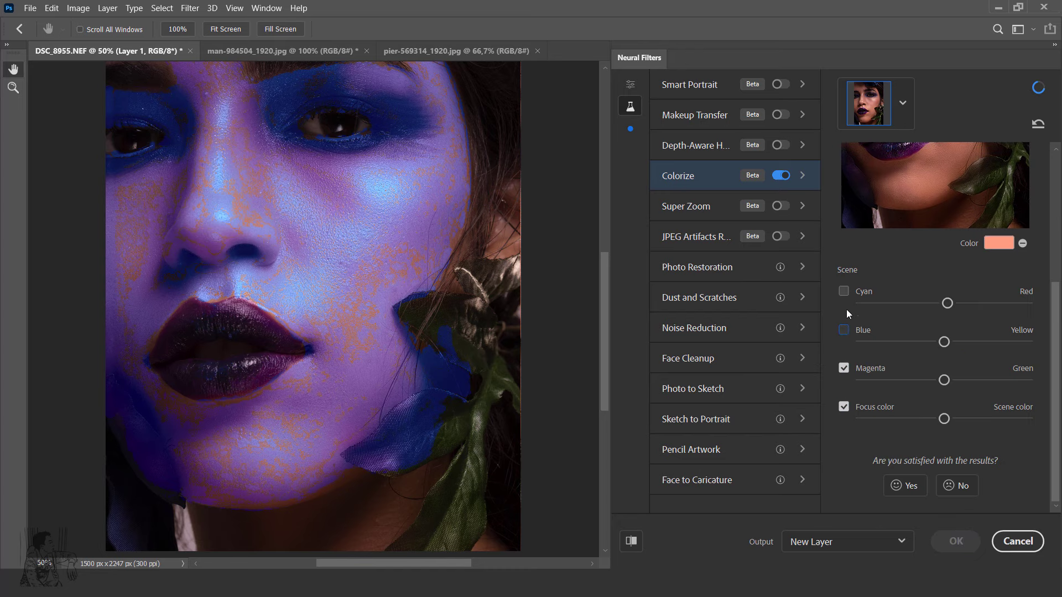
scroll(993, 275, "up", 4)
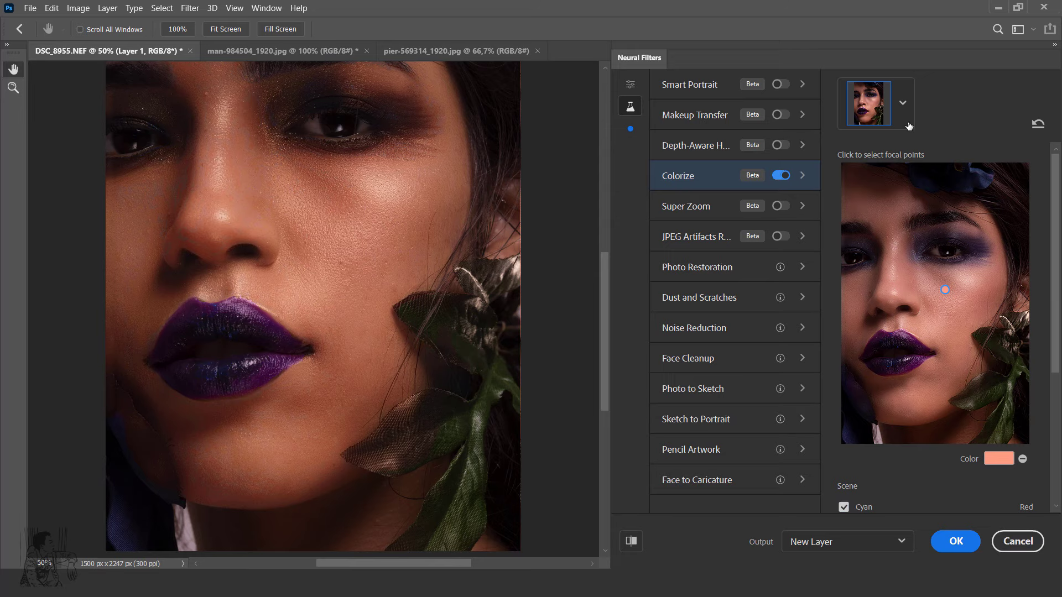
Leave Neural Filters without applying Colorize and switch to the pier photo.
left_click(902, 104)
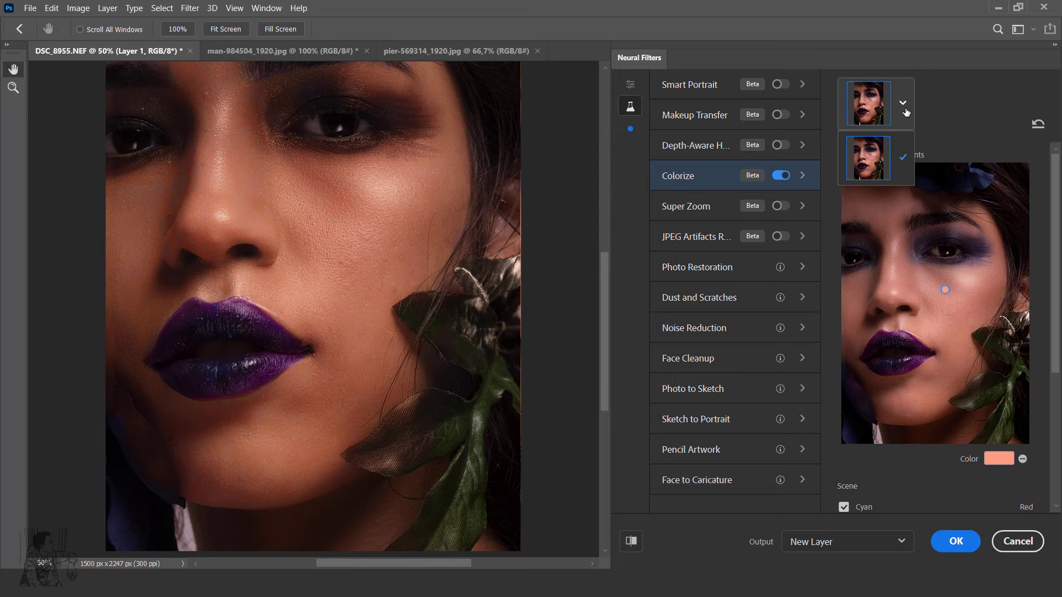
left_click(1023, 541)
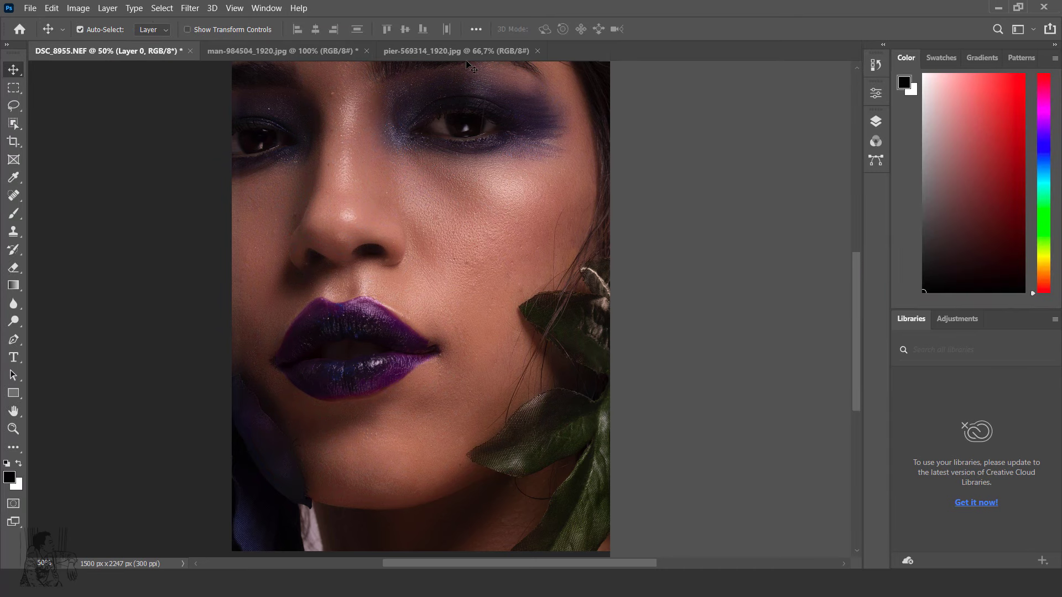
left_click(437, 51)
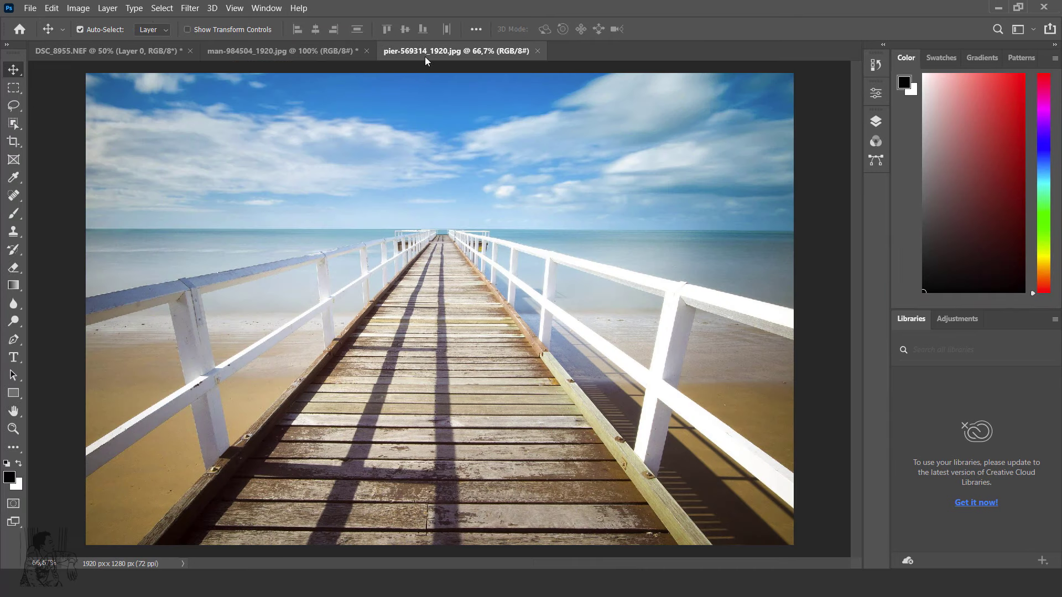
Open Neural Filters on the pier photo and switch on the Beta Colorize filter.
left_click(190, 8)
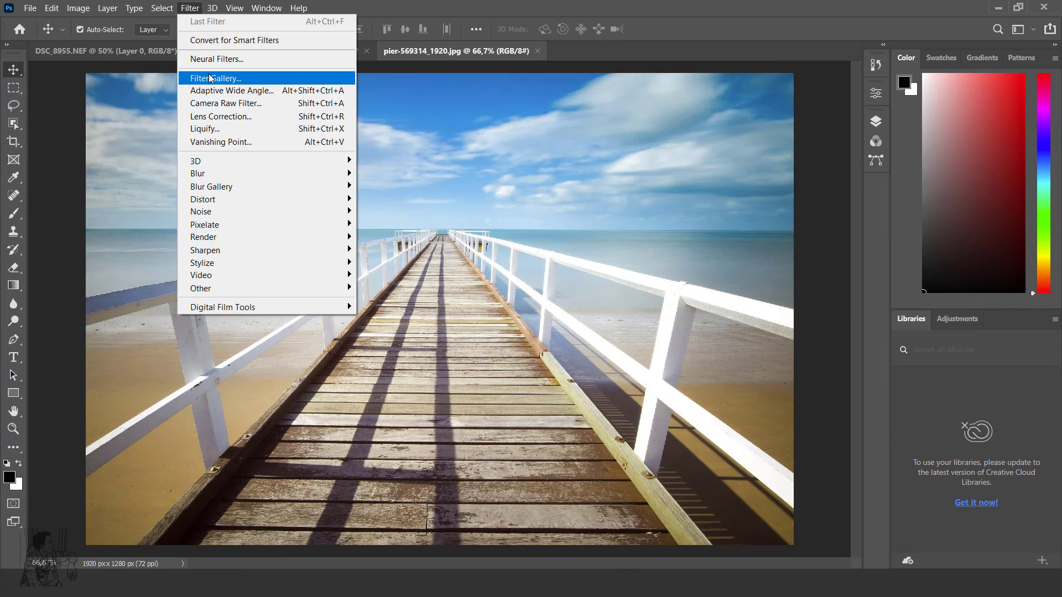
left_click(215, 59)
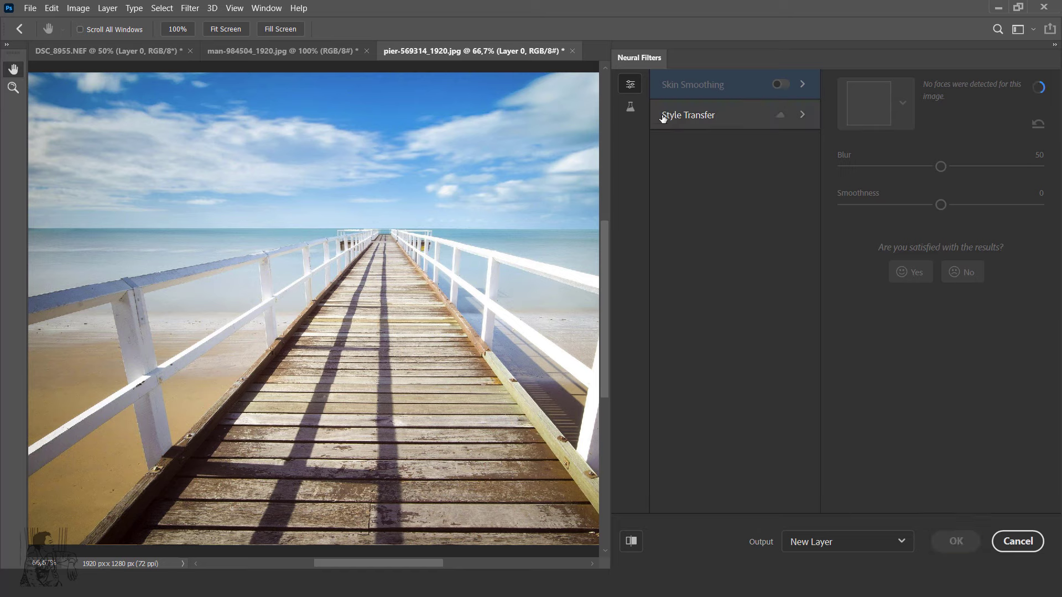
left_click(630, 107)
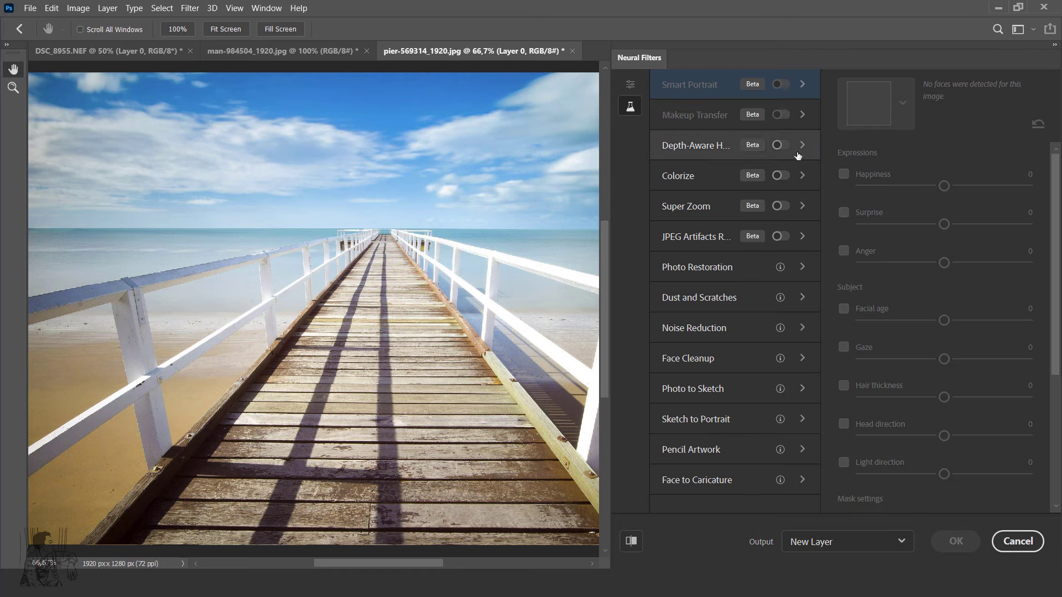
left_click(781, 175)
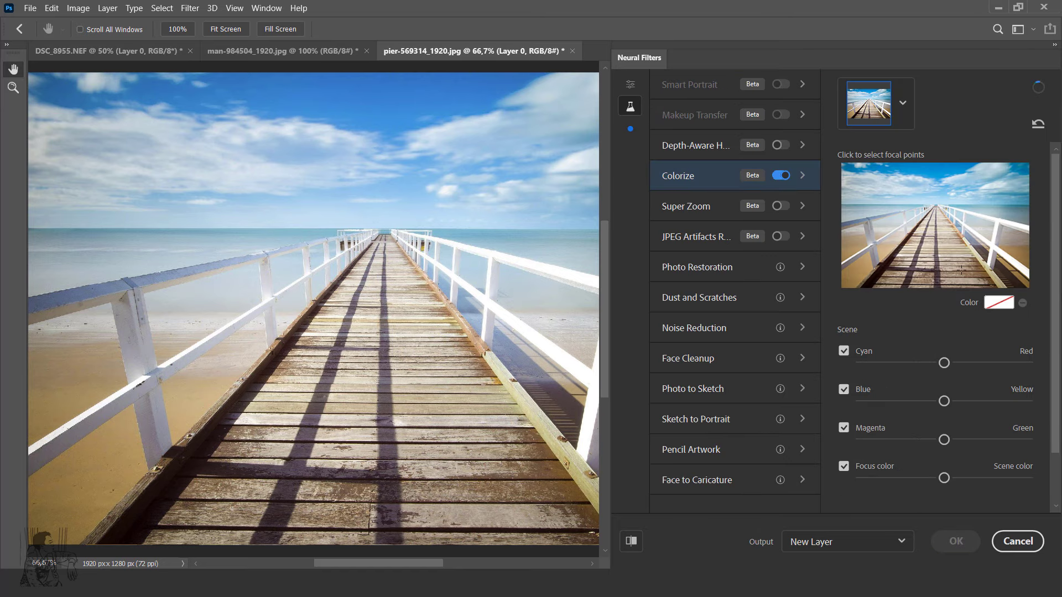
left_click(999, 303)
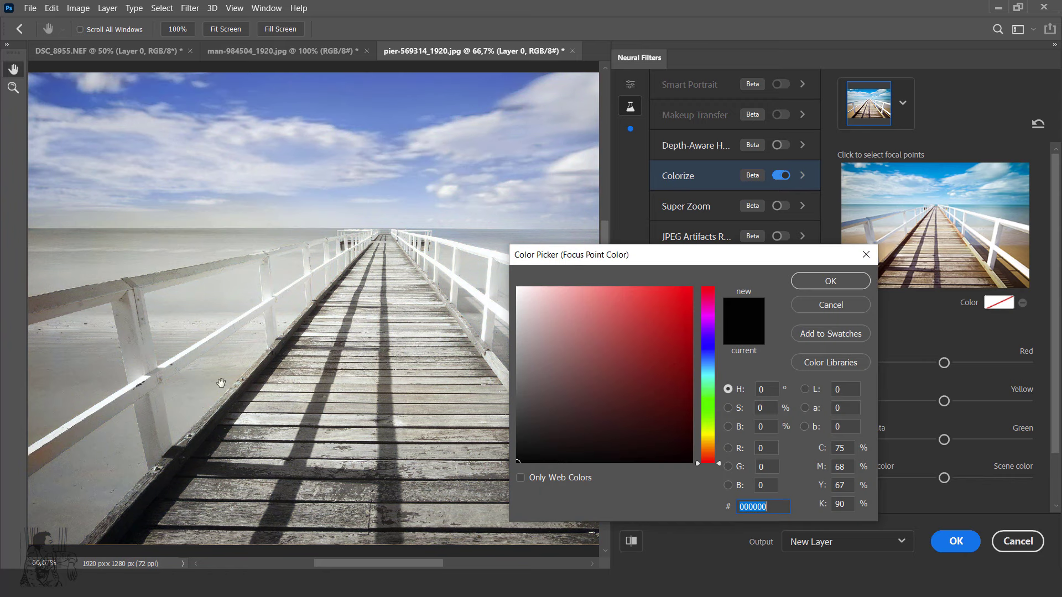
Set the Colorize focus colour to orange ca7609 and add two focal points on the pier.
left_click(712, 447)
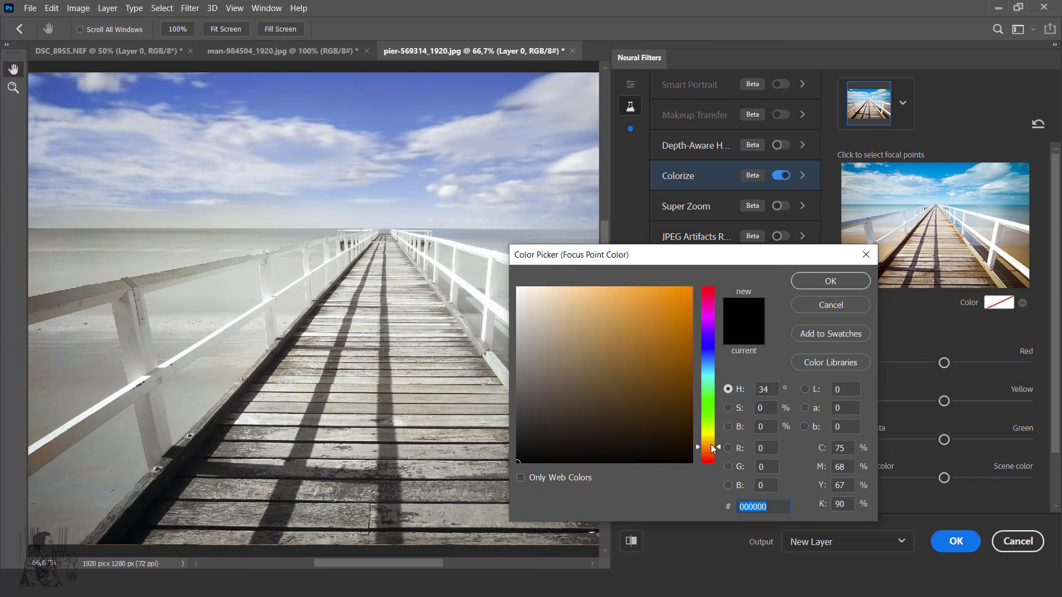
left_click(686, 323)
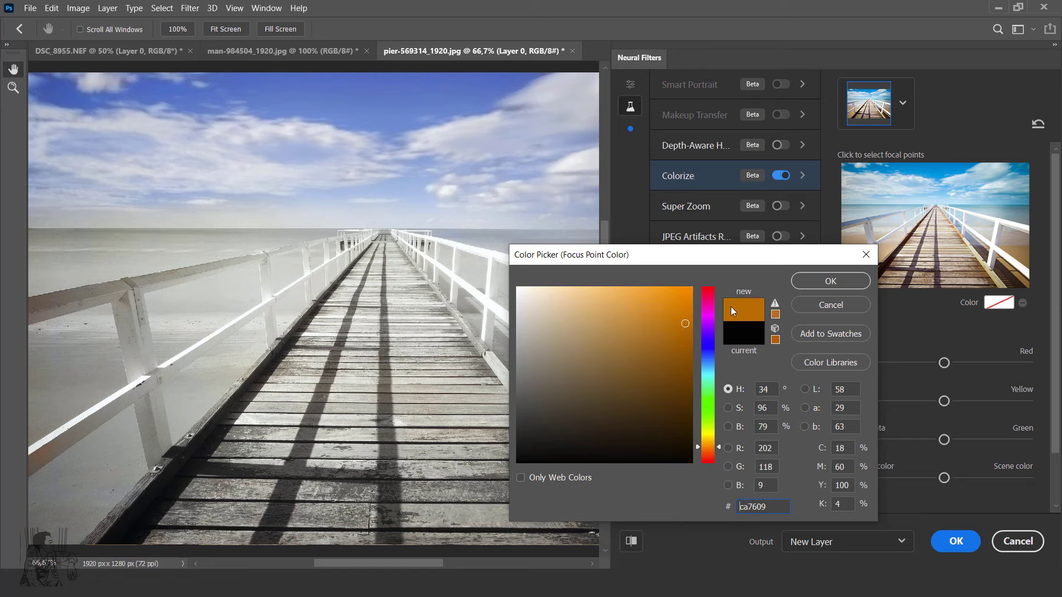
left_click(829, 281)
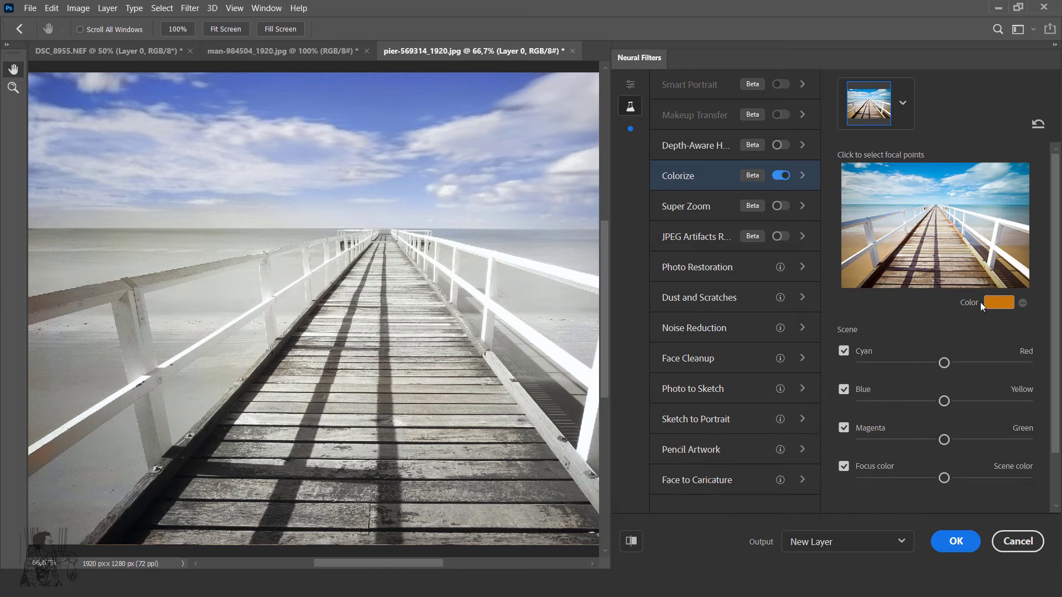
left_click(1018, 251)
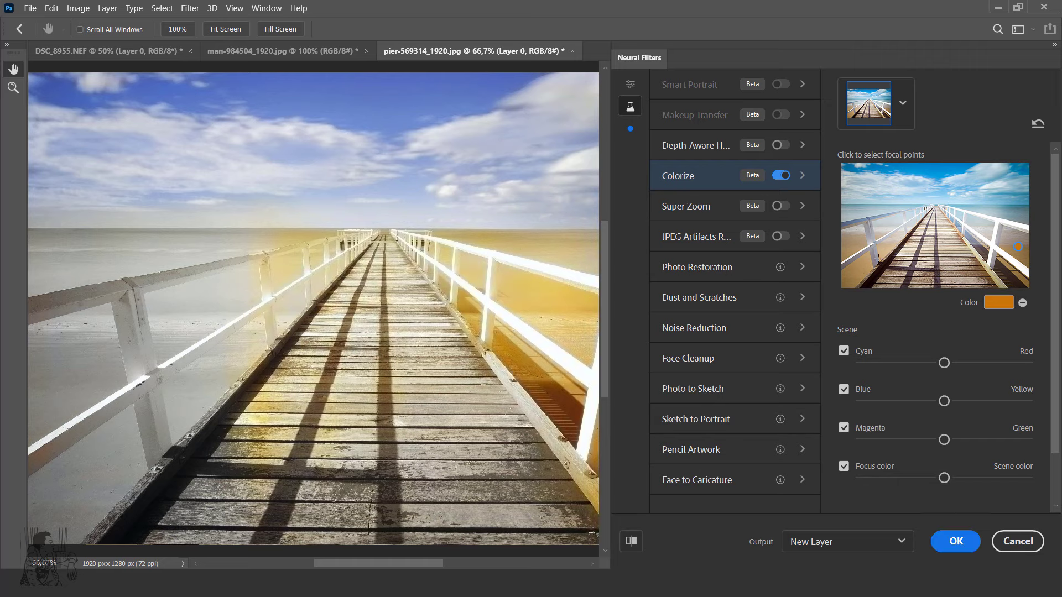
left_click(844, 247)
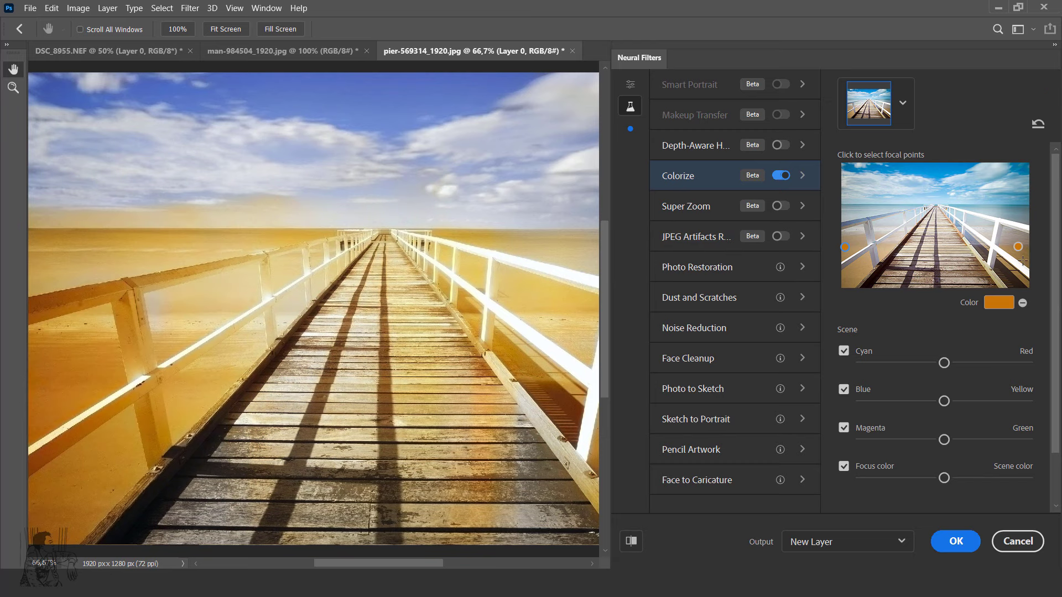
Lighten the Colorize focus colour to a pale orange.
left_click(1006, 306)
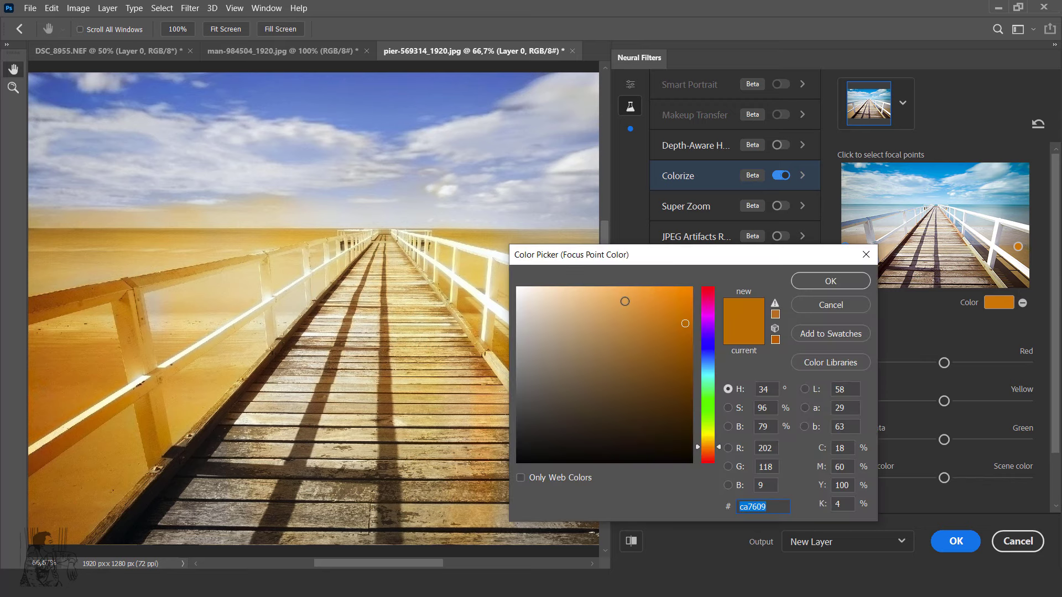
left_click_drag(619, 310, 616, 287)
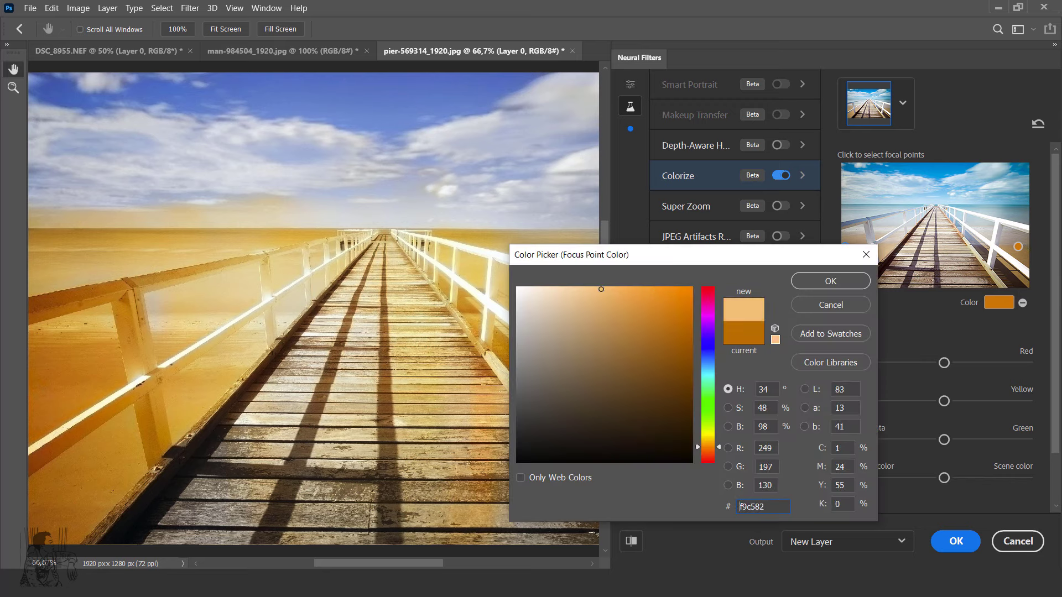
left_click(858, 281)
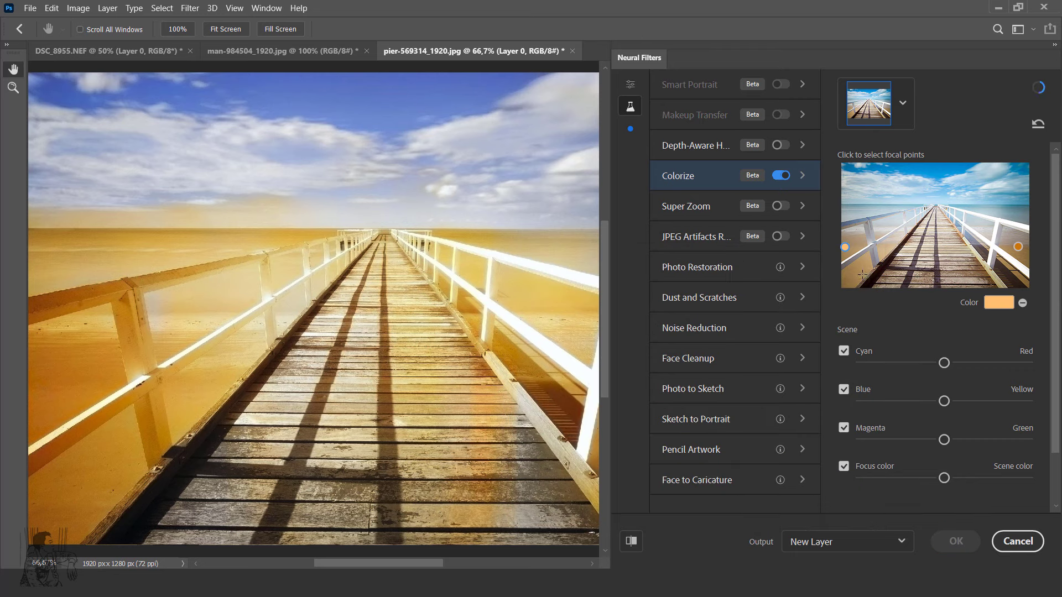
left_click(999, 303)
left_click(606, 288)
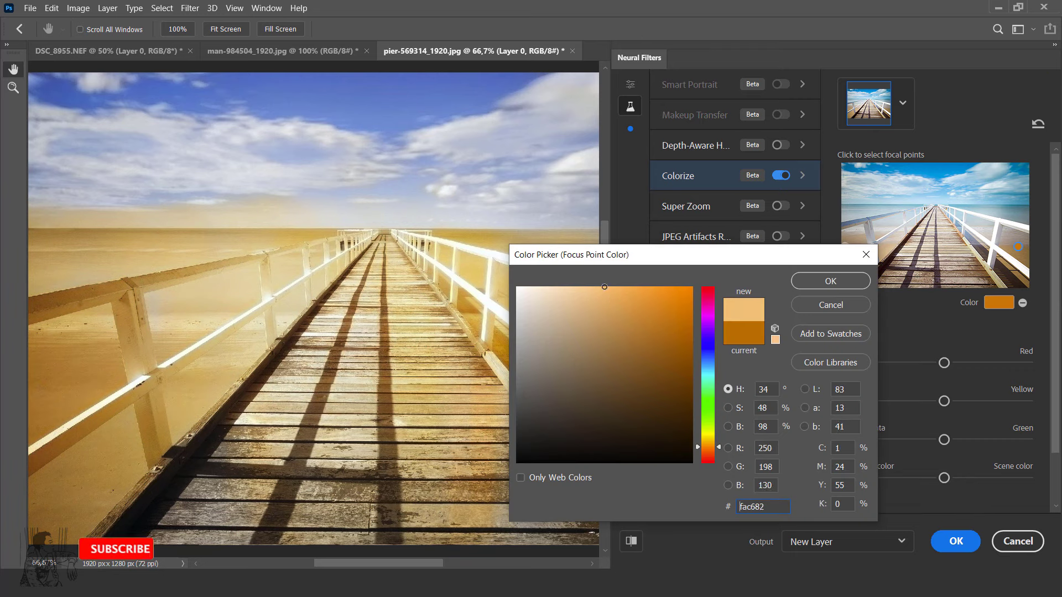
left_click(837, 280)
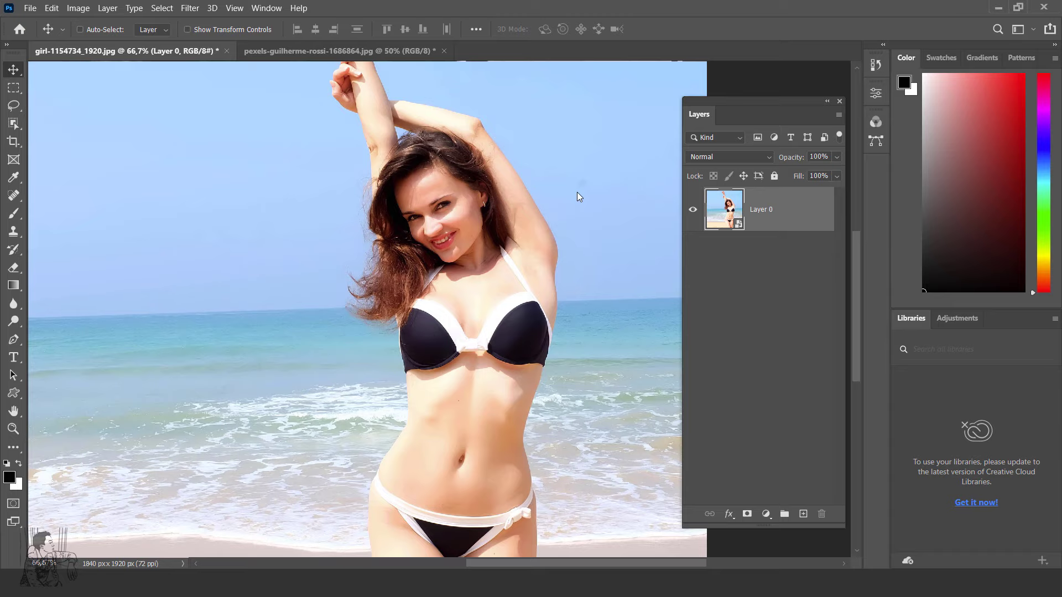
Zoom out and back in to view the whole girl-1154734_1920.jpg beach photo.
key("ctrl+minus")
key("ctrl+minus")
key("ctrl+plus")
Open Discover's Quick actions list, showing Remove background and Blur background, for the beach photo.
left_click_drag(532, 234, 505, 216)
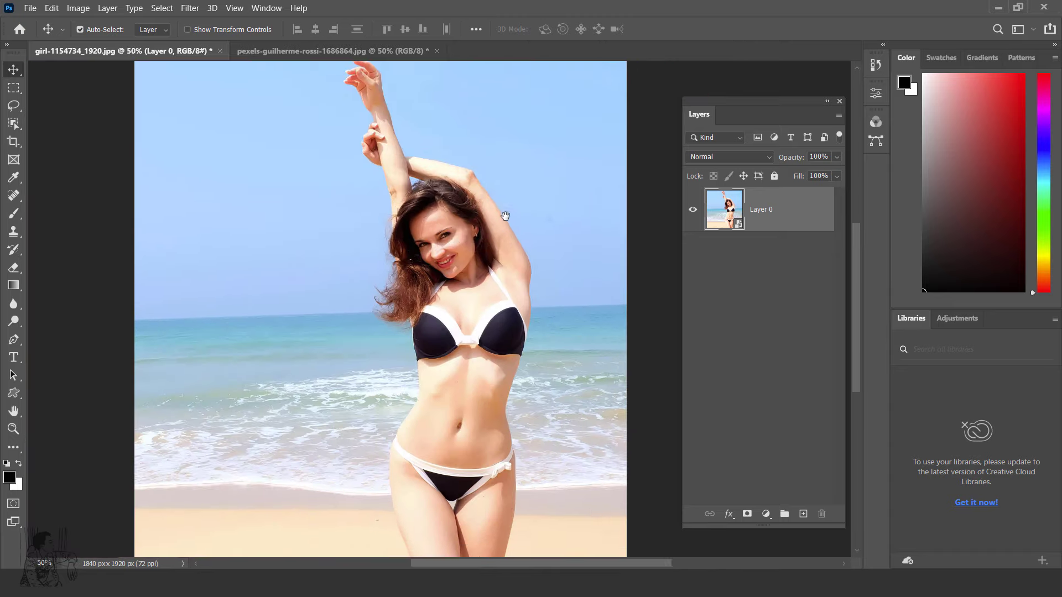
key("ctrl+minus")
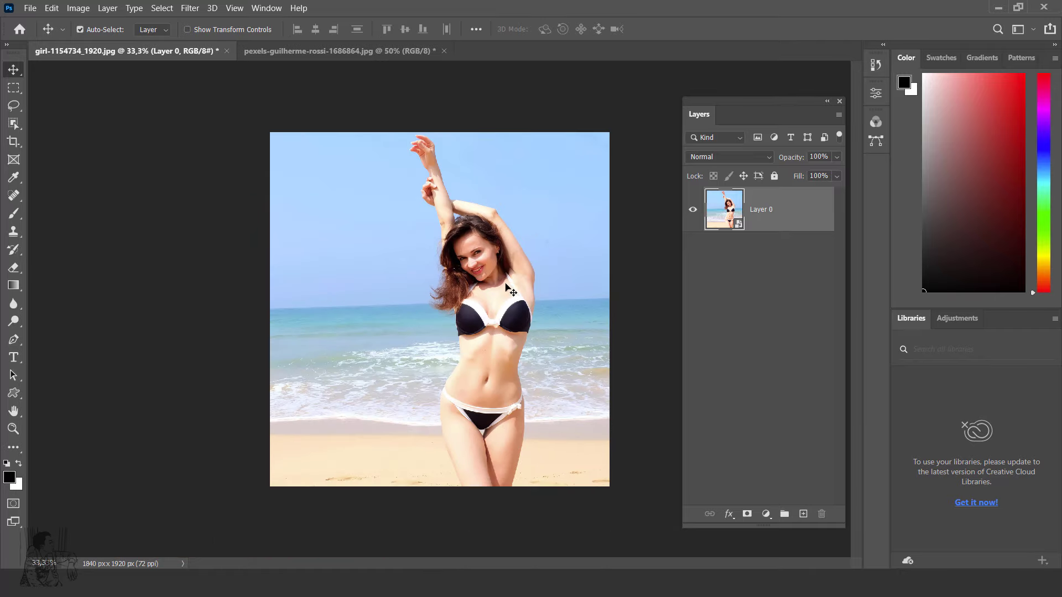
left_click(998, 30)
left_click(69, 74)
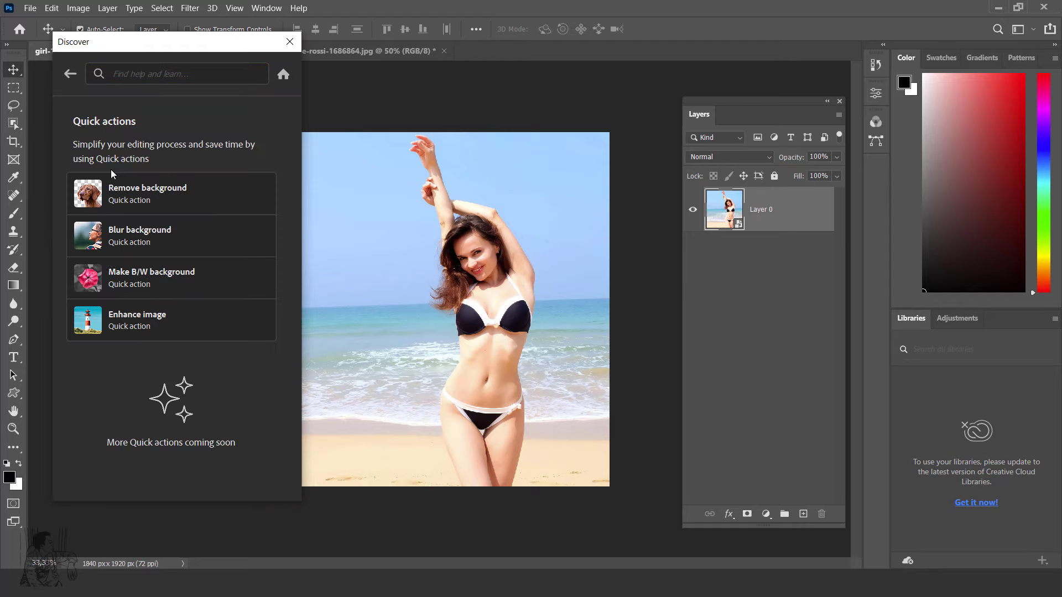
left_click(70, 74)
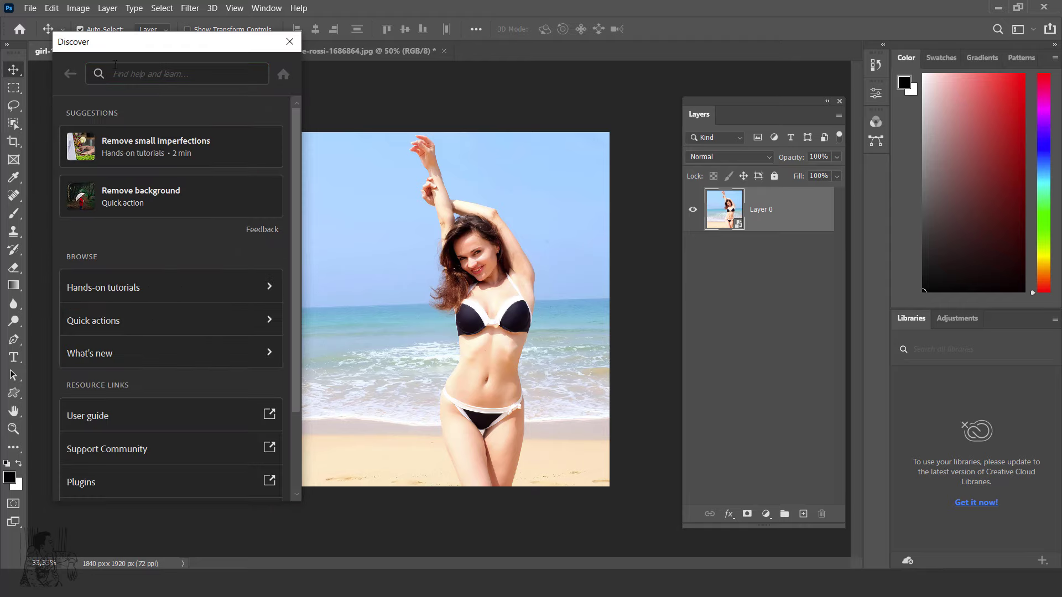
left_click(289, 42)
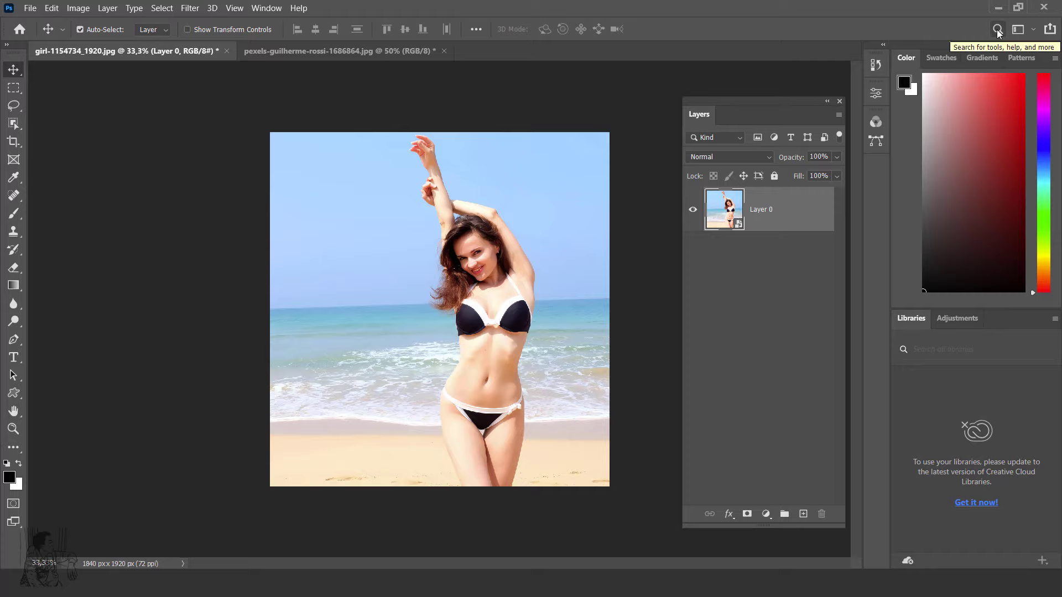
left_click(998, 31)
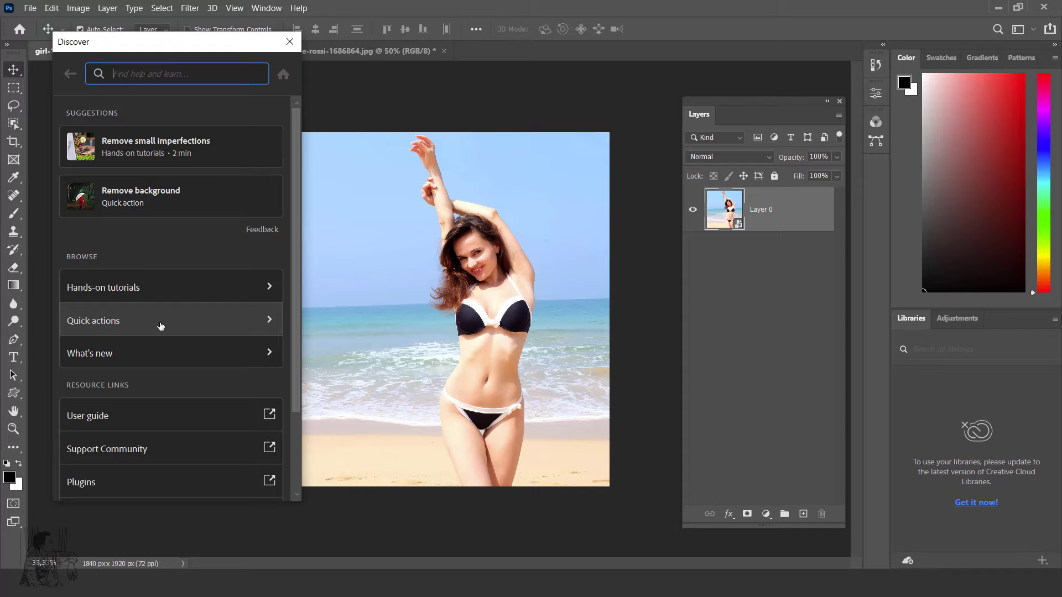
left_click(160, 327)
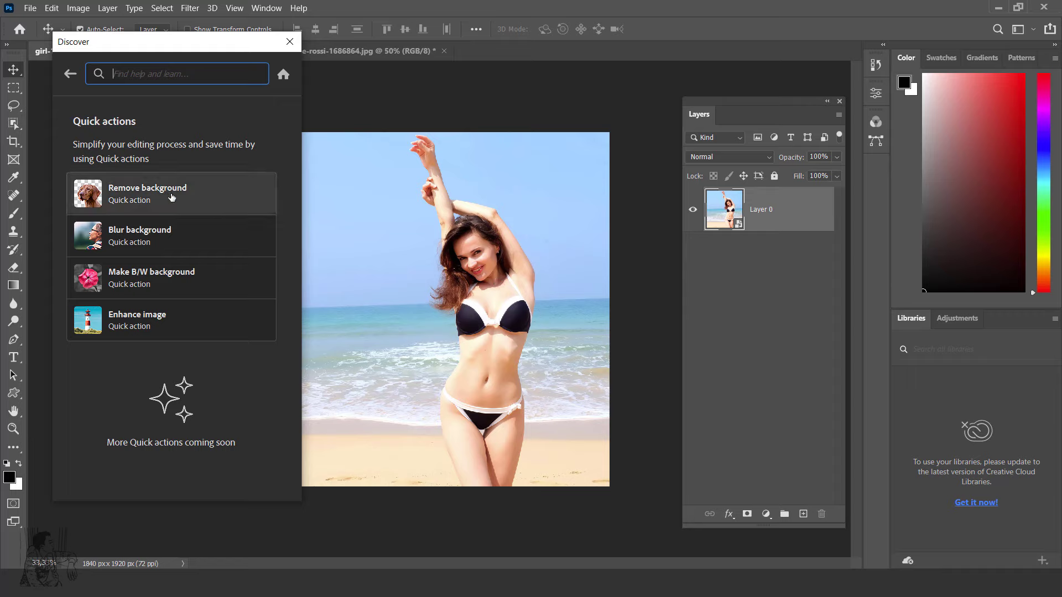
Apply Remove background to Layer 0 and place a new empty Layer 1 beneath it.
left_click(172, 198)
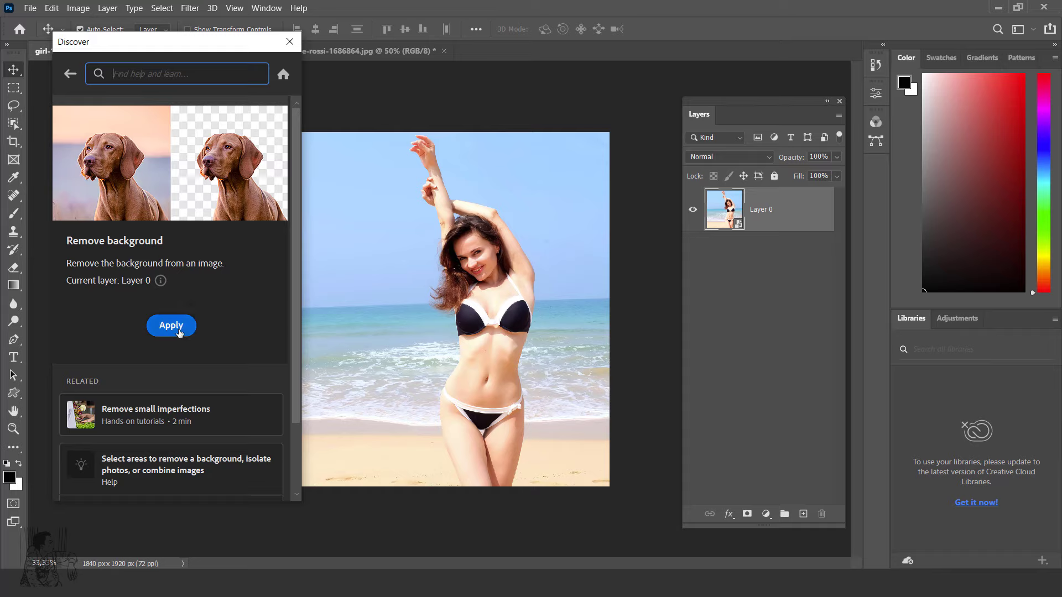
left_click(177, 328)
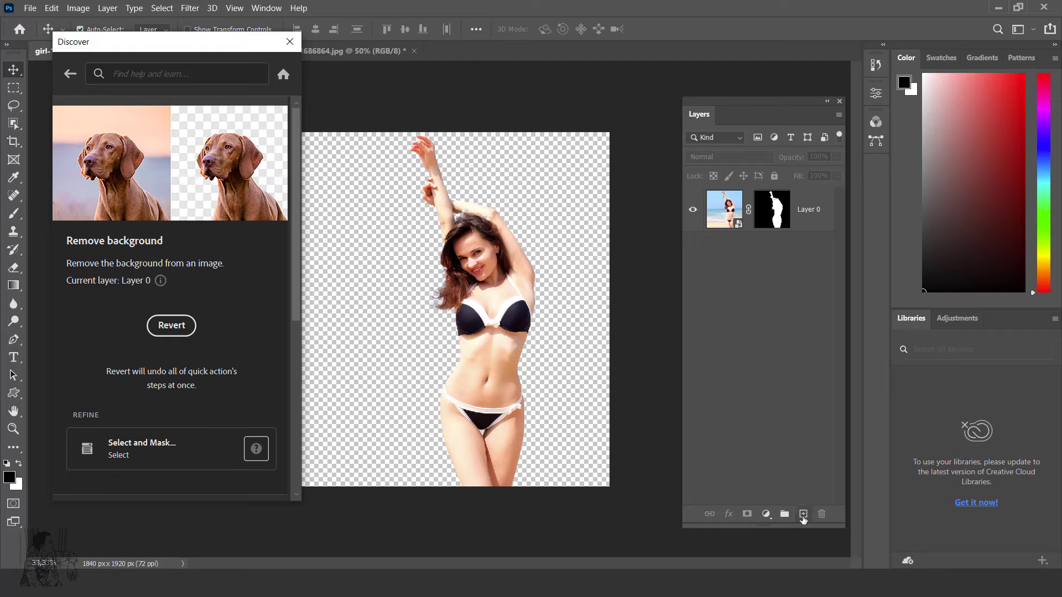
left_click(803, 514)
left_click_drag(784, 232, 783, 259)
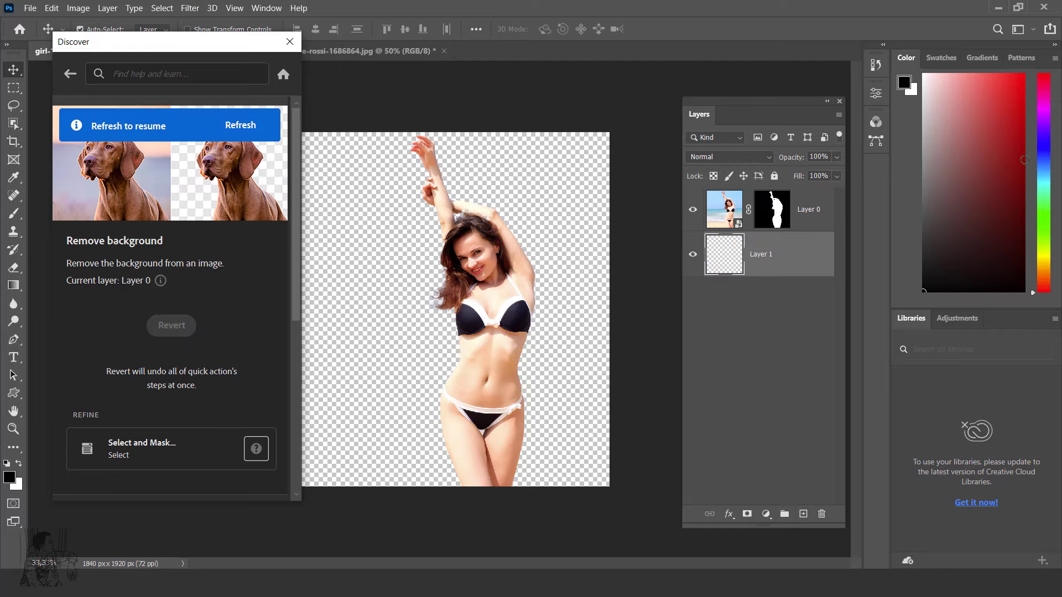
left_click(1045, 179)
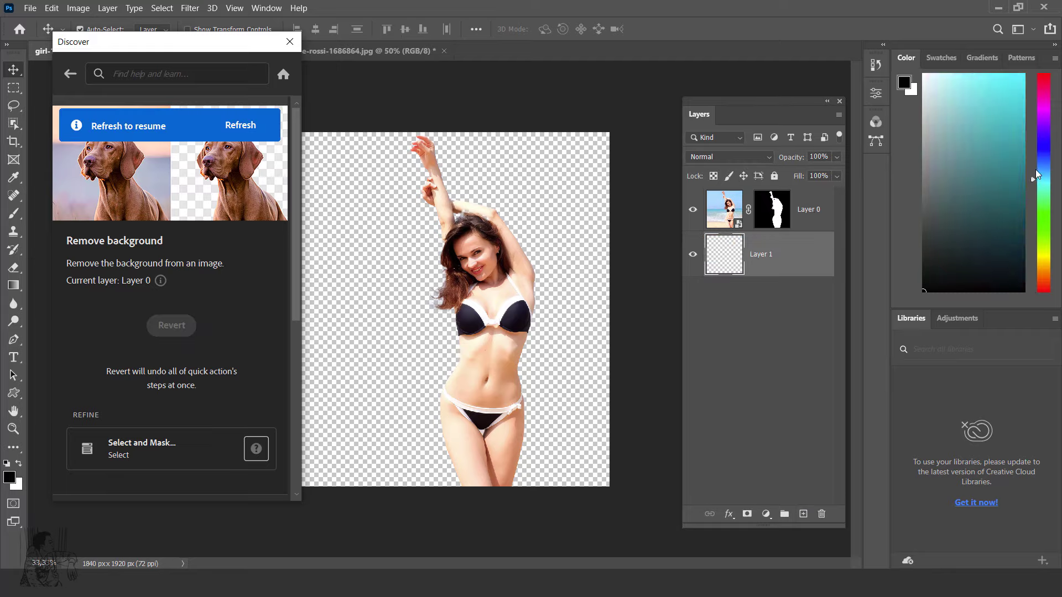
Fill Layer 1 with a light blue foreground colour.
left_click(905, 83)
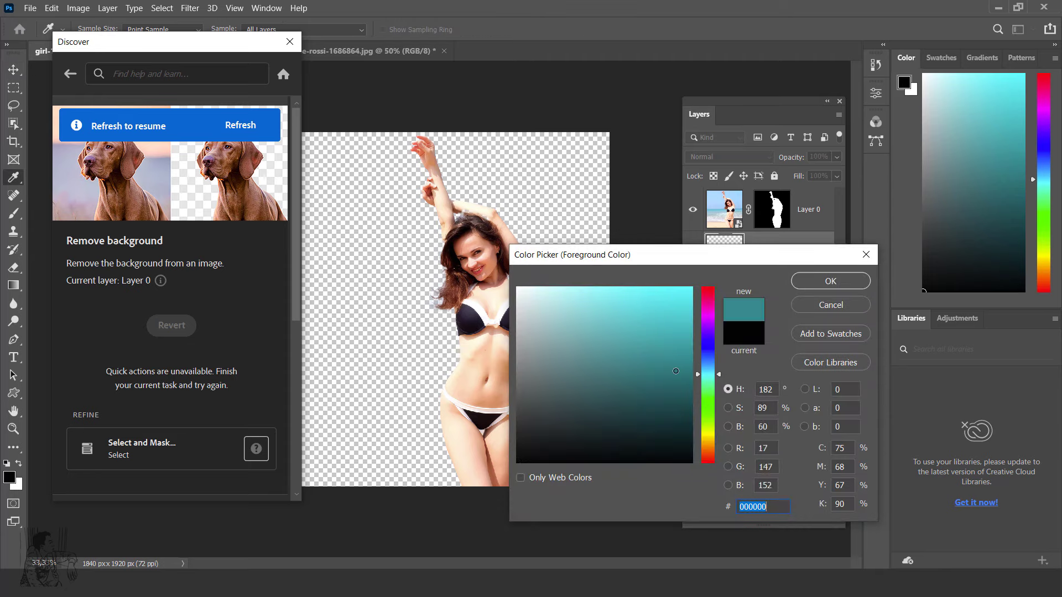
left_click_drag(711, 374, 710, 367)
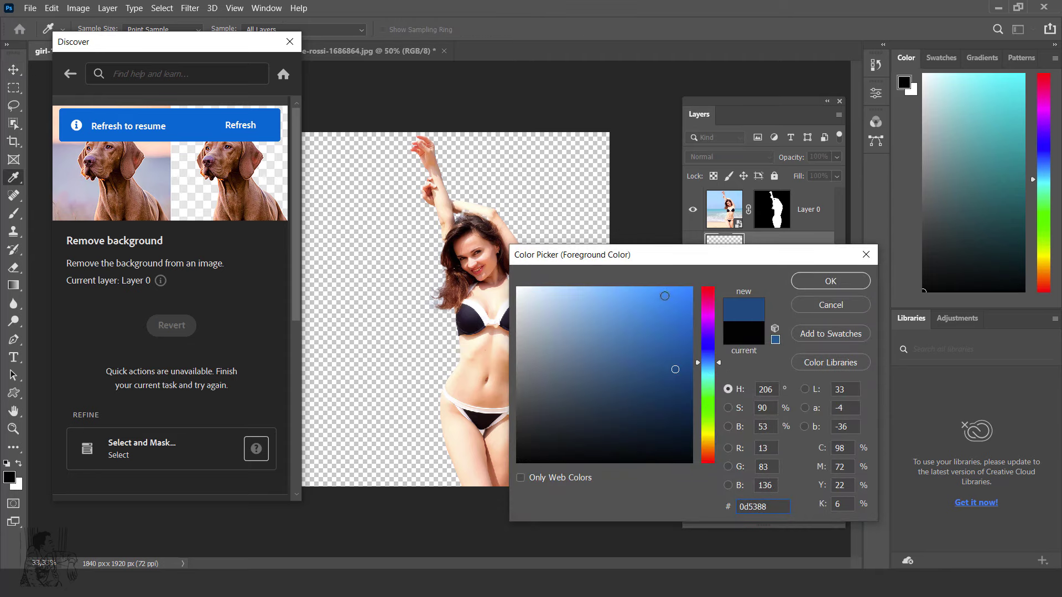
left_click(665, 296)
left_click(831, 281)
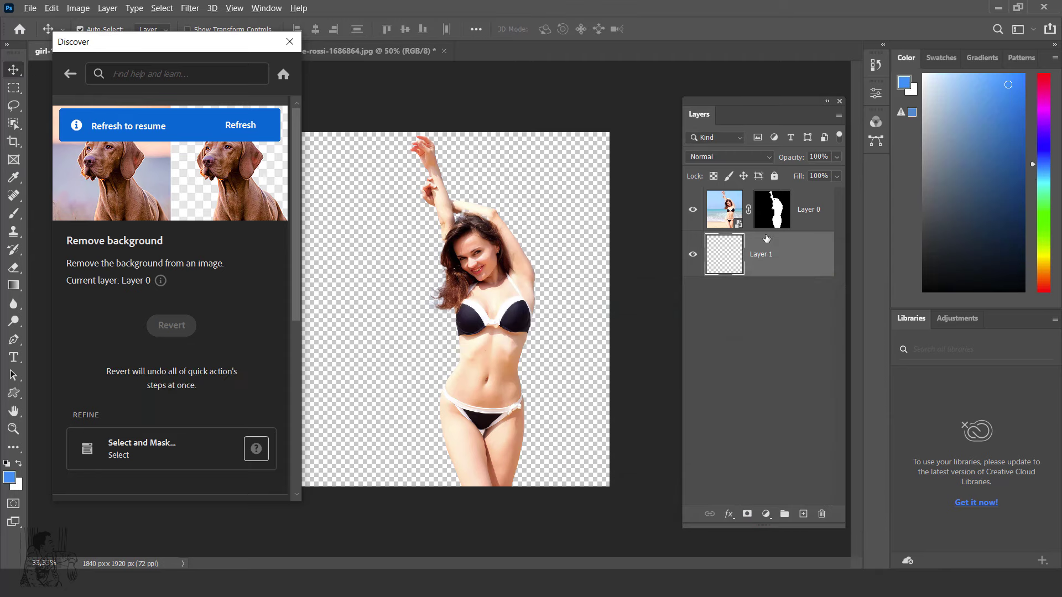
key("alt+BackSpace")
Paint Layer 0's mask with an enlarged brush to remove the blue fringe between arm and hair.
key("ctrl+plus")
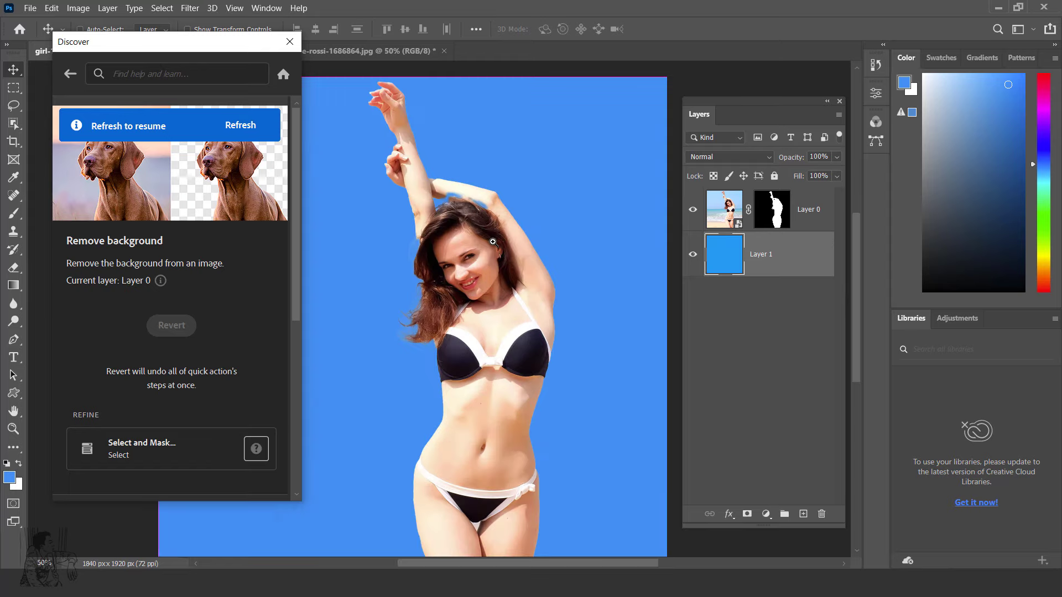
key("ctrl+plus")
mouse_move(545, 213)
left_mouse_down()
mouse_move(589, 191)
mouse_move(550, 190)
left_mouse_up()
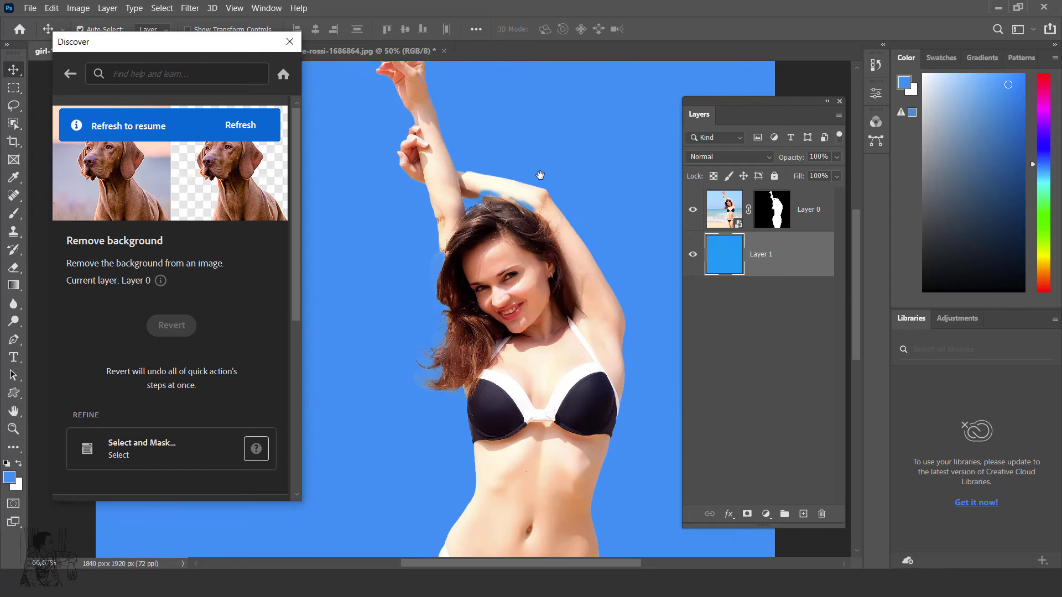
left_click(765, 221)
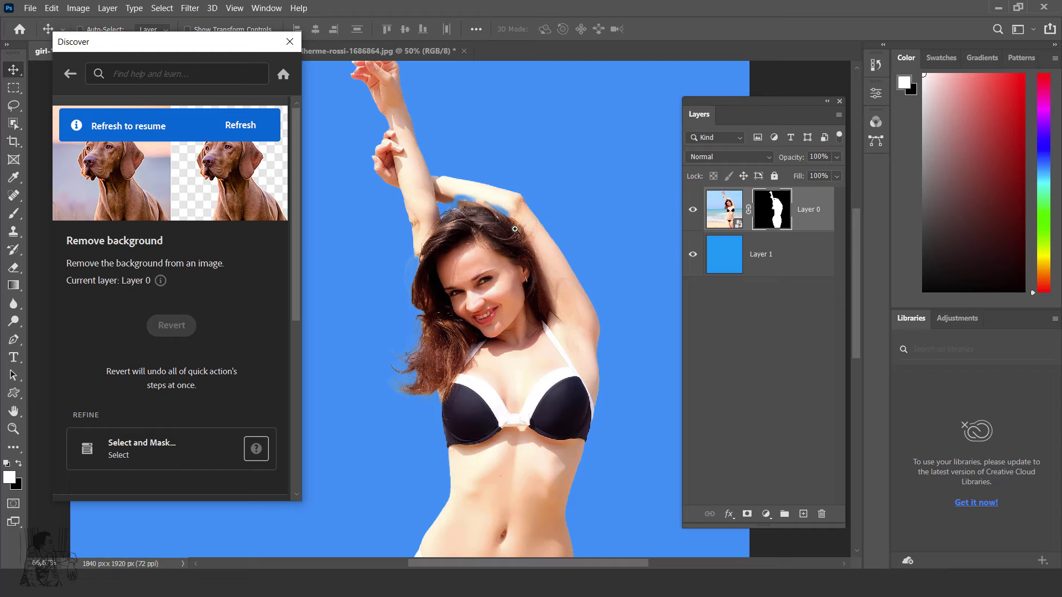
scroll(513, 228, "up", 1)
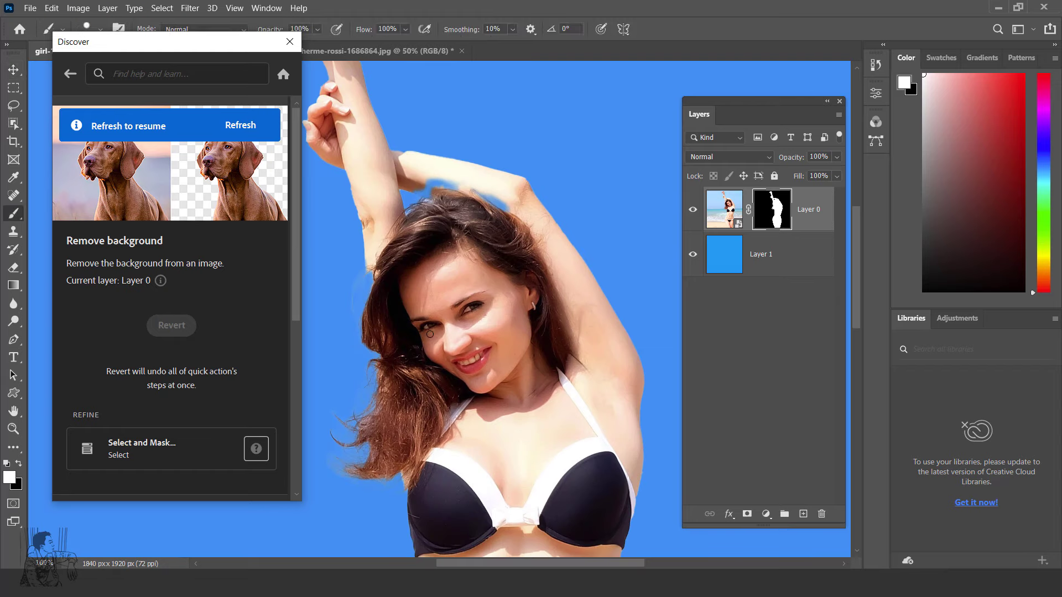
key("b")
key("bracketright")
key("bracketright")
left_click_drag(486, 204, 417, 187)
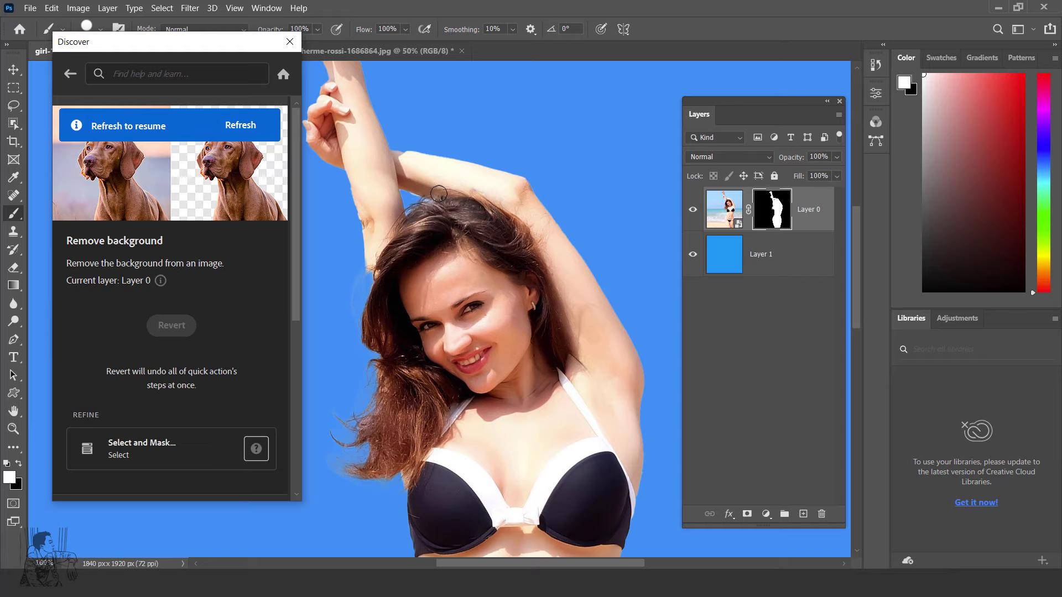
mouse_move(373, 257)
left_mouse_down()
mouse_move(402, 208)
mouse_move(406, 244)
left_mouse_up()
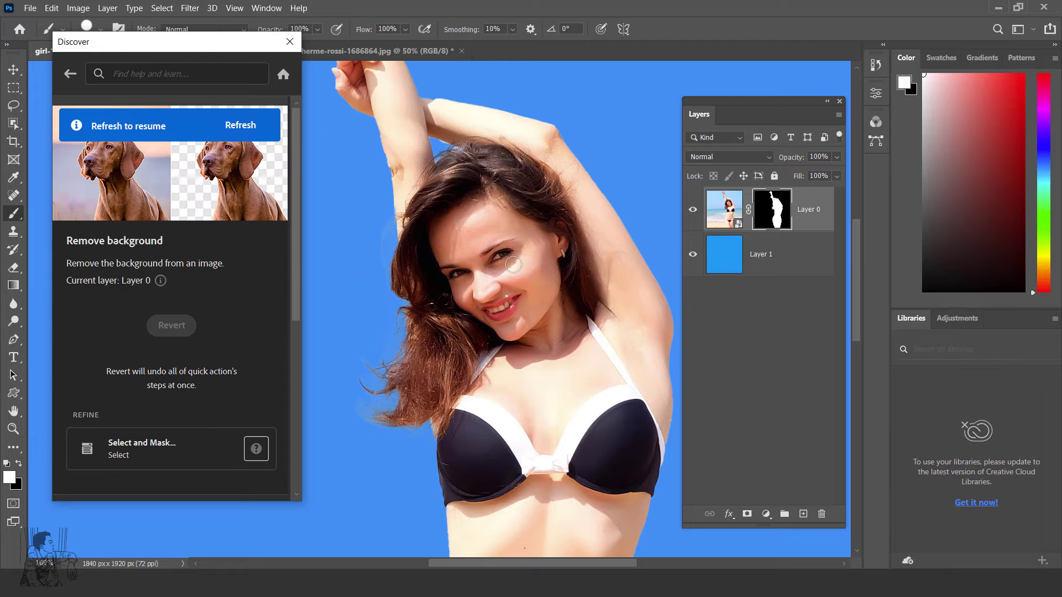
key("ctrl+minus")
key("ctrl+minus")
Compare with the mask toggled, delete Layer 0's mask, select Layer 1, and return to Quick actions.
key("v")
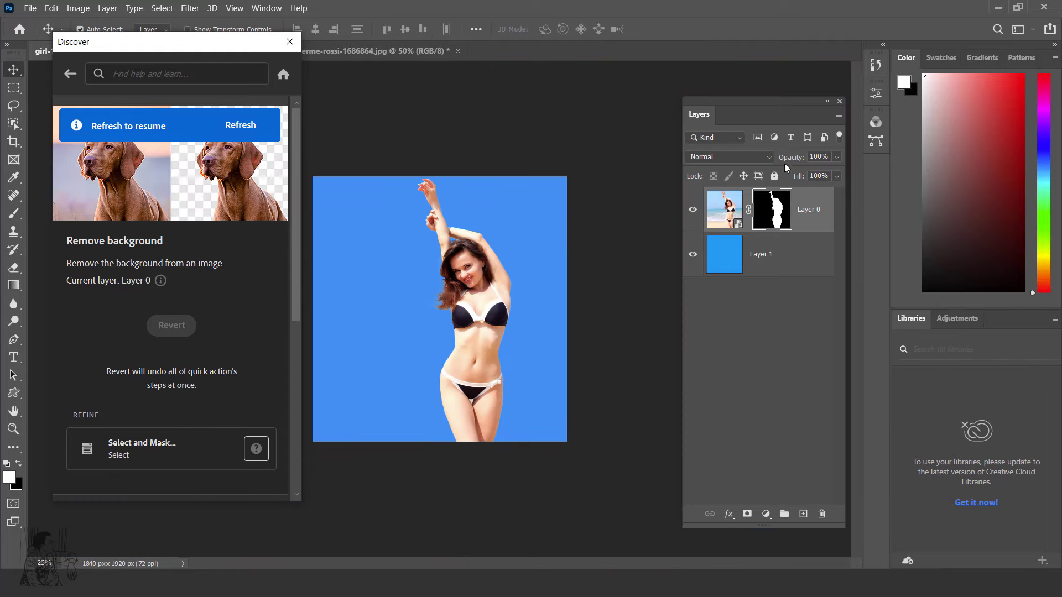
right_click(776, 203)
left_click(792, 213)
right_click(775, 213)
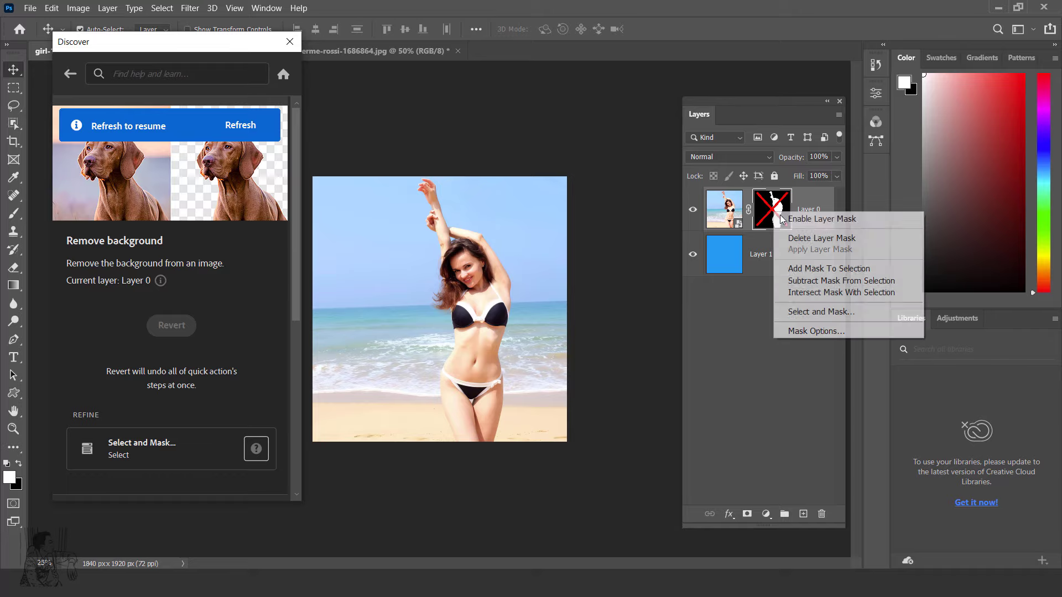
left_click(786, 219)
right_click(771, 206)
left_click(777, 214)
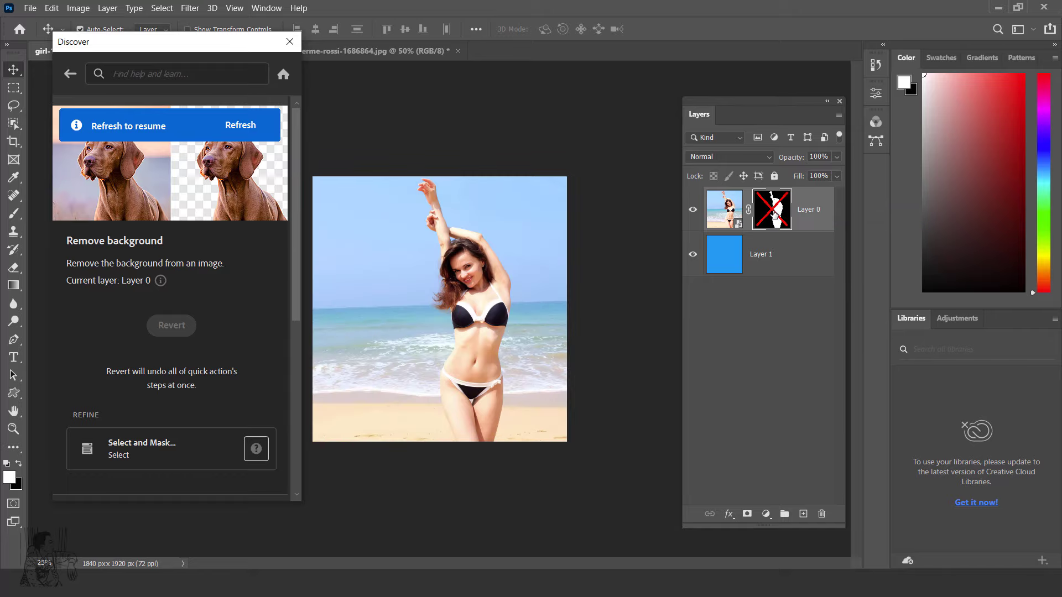
right_click(774, 212)
left_click(792, 236)
left_click(776, 261)
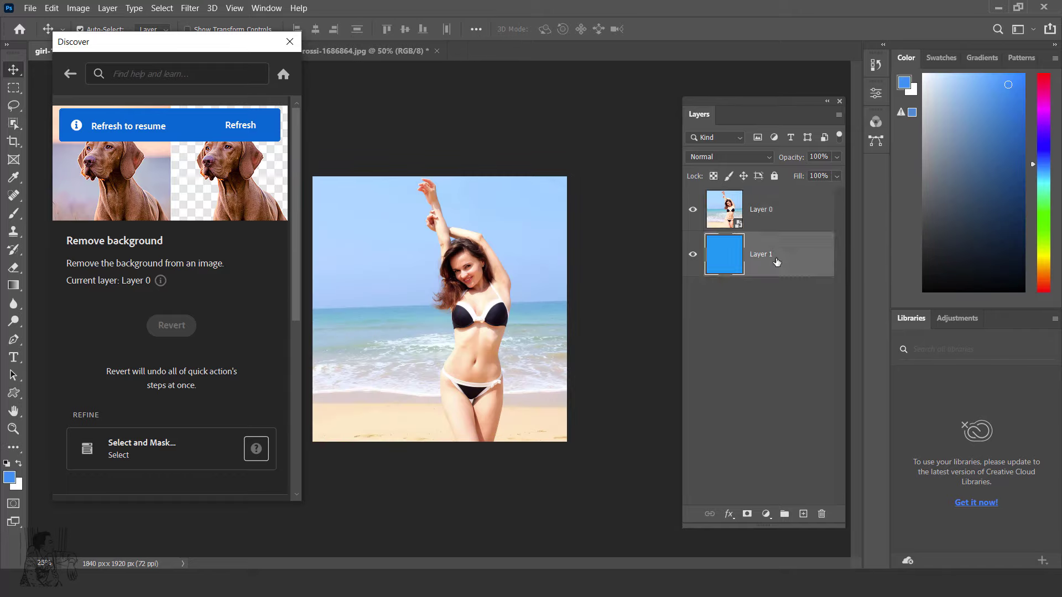
left_click(69, 73)
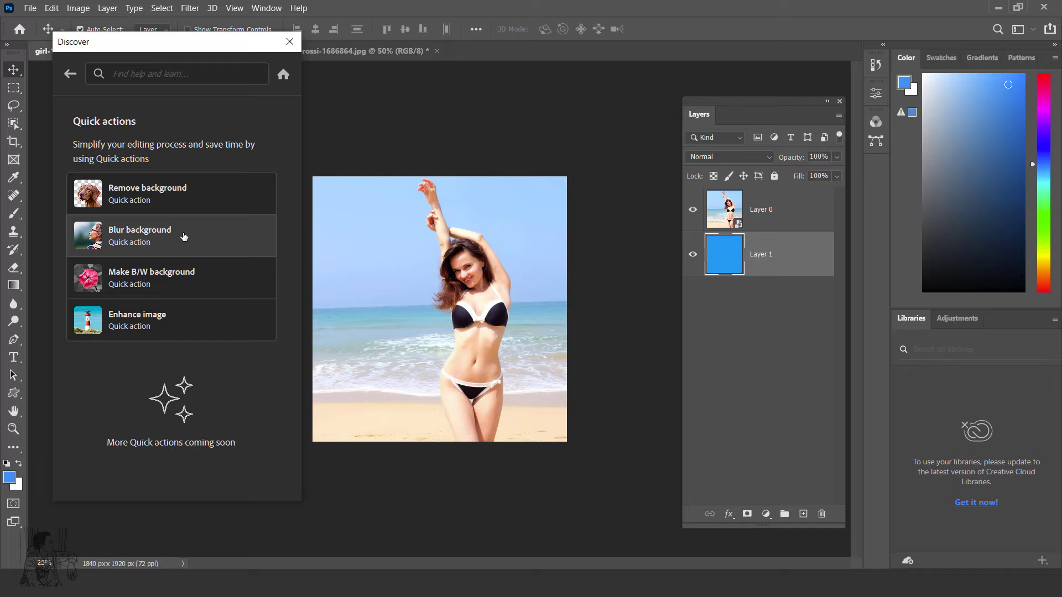
Apply the Blur background quick action to Layer 0 after refreshing it.
left_click(155, 239)
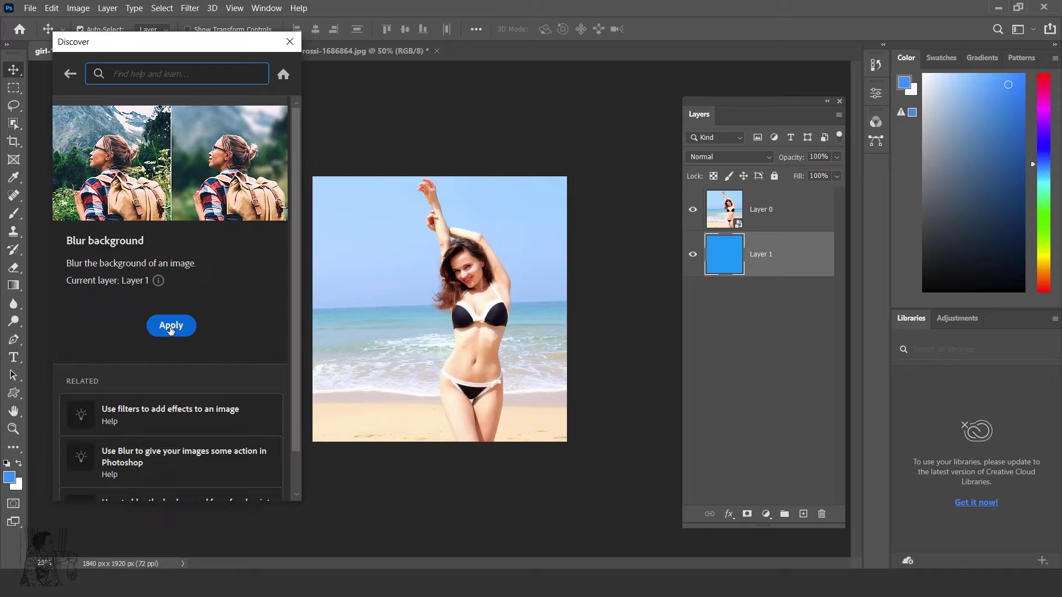
left_click(170, 327)
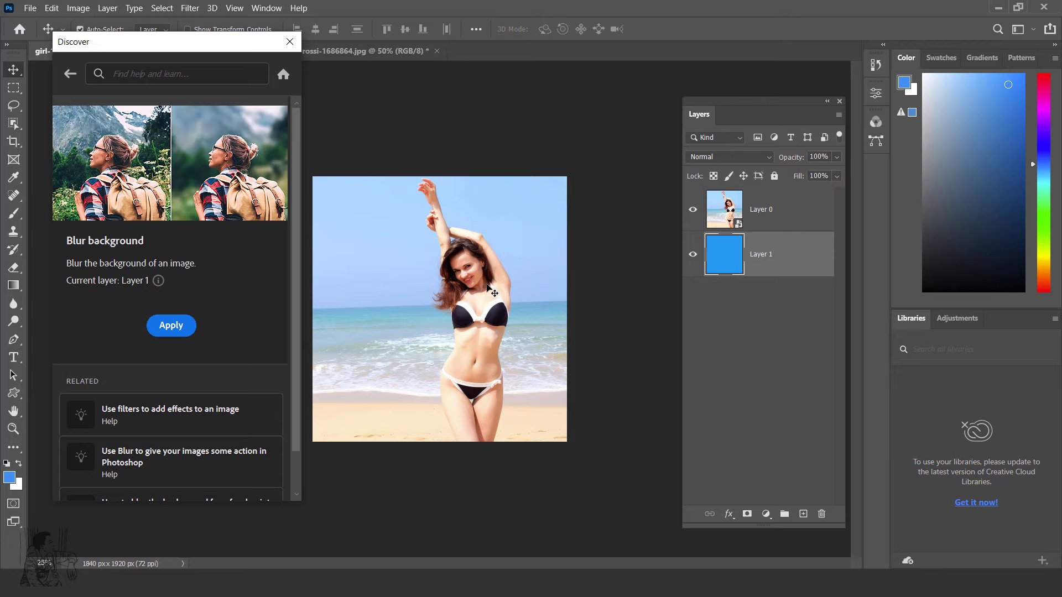
scroll(490, 291, "up", 2)
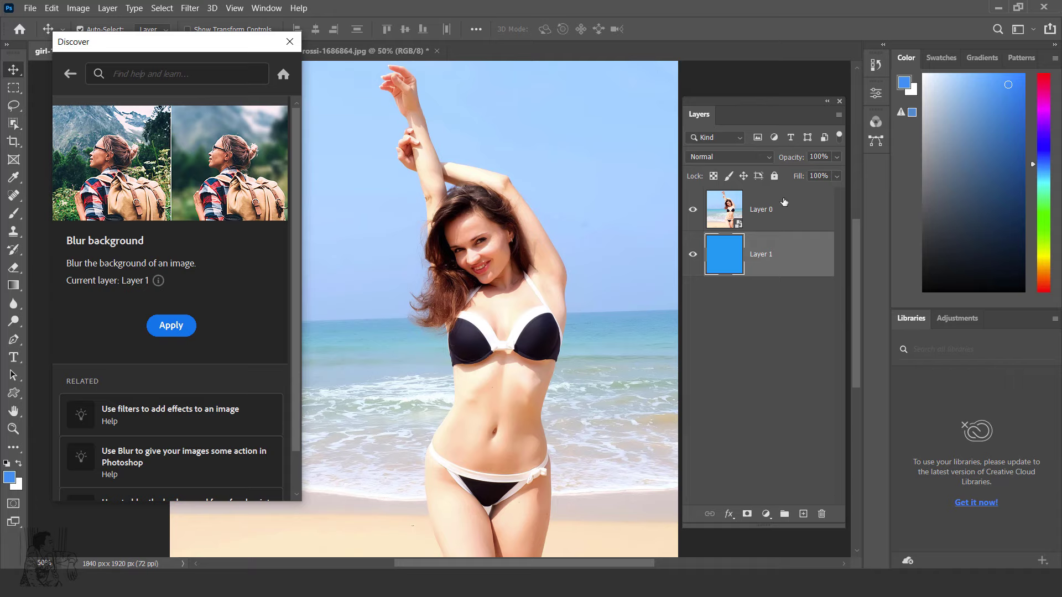
left_click(776, 209)
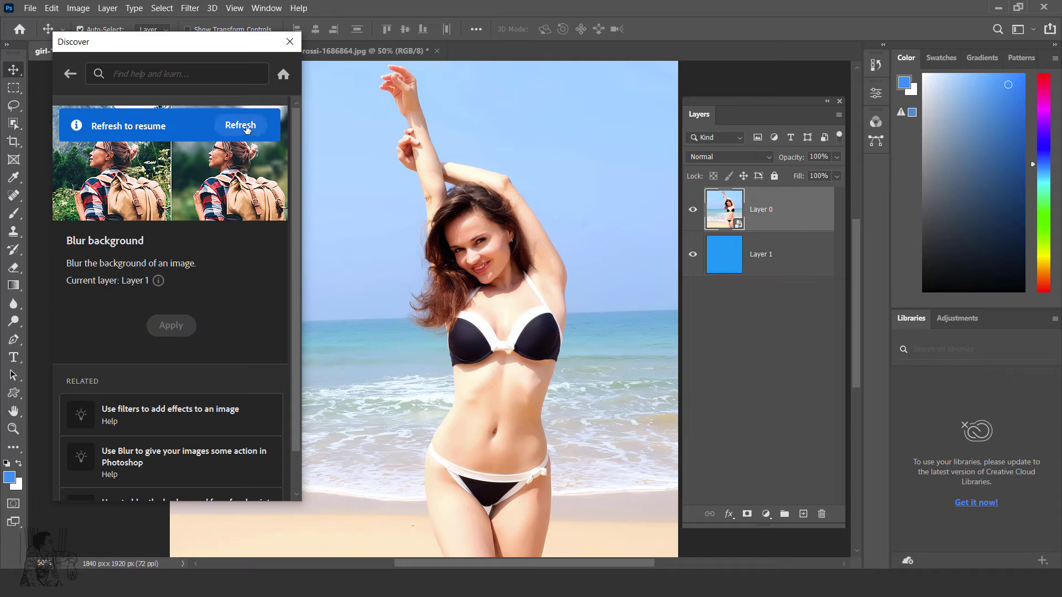
left_click(246, 129)
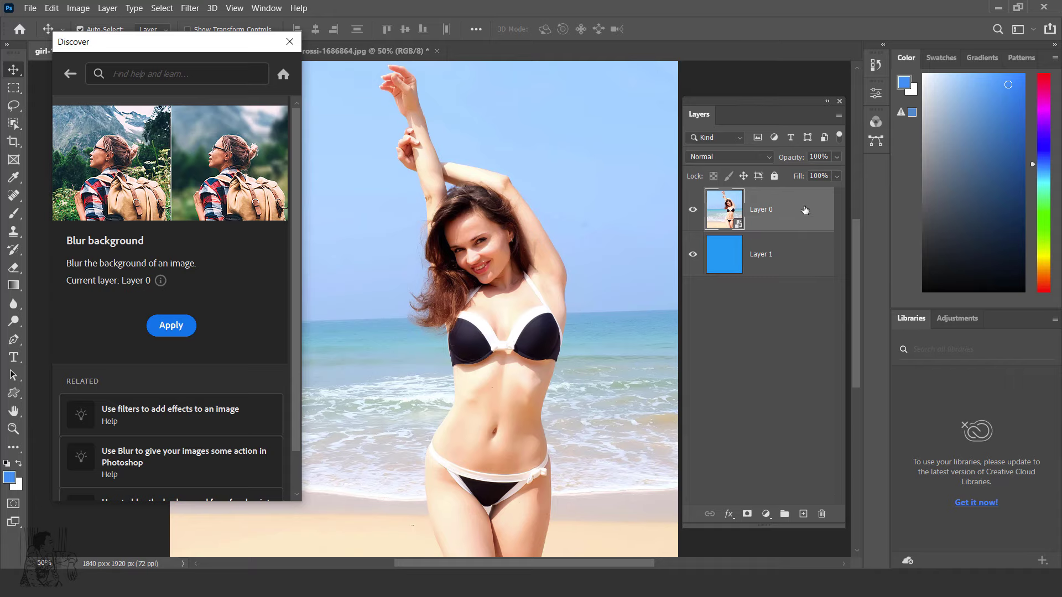
left_click(172, 328)
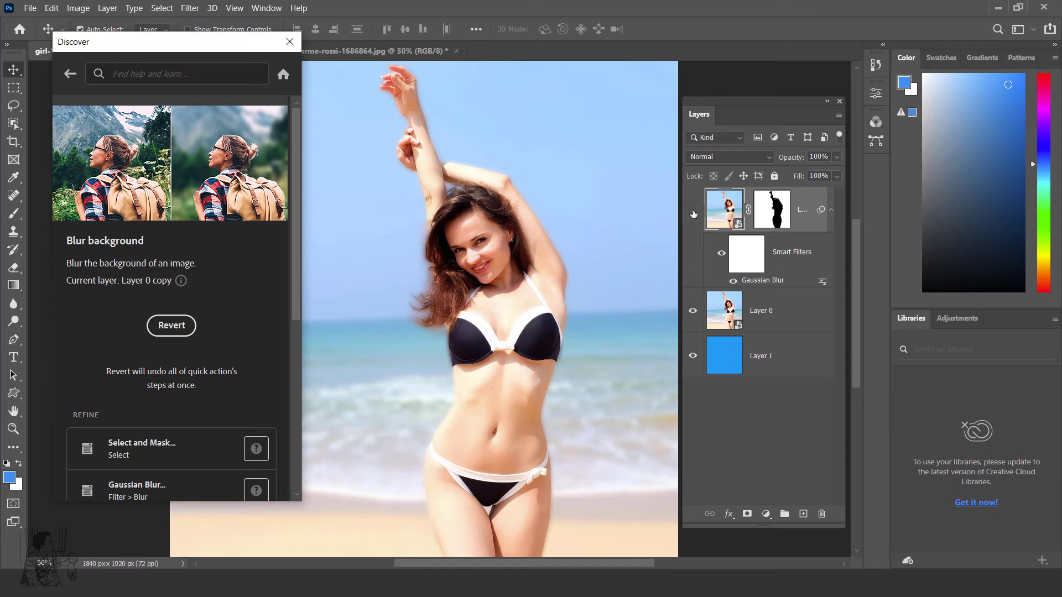
Hide the blurred copy and zoom in on the waist against the sea.
left_click(694, 212)
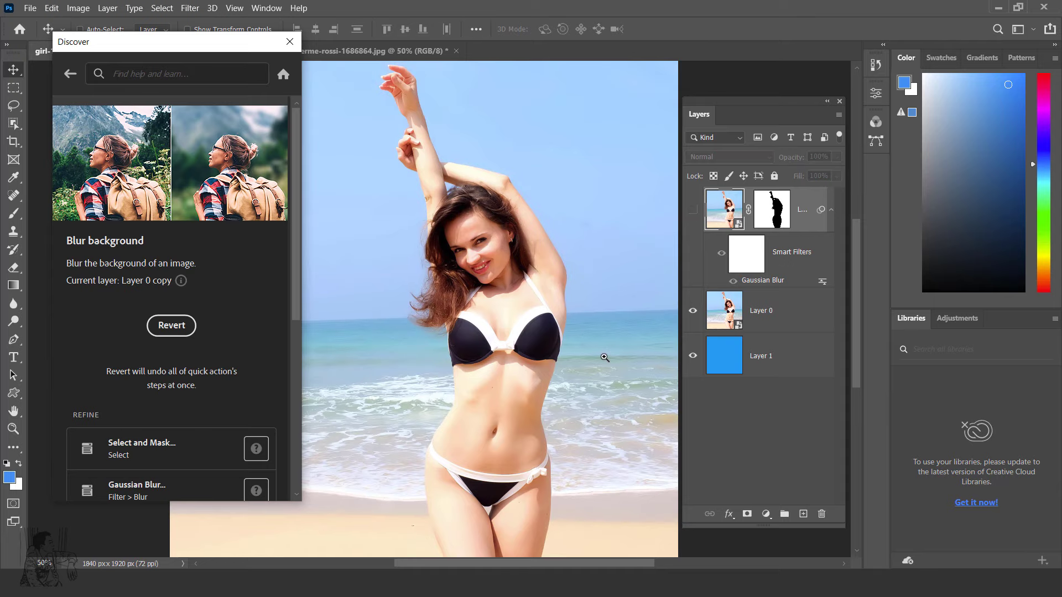
left_click(605, 356)
left_click_drag(553, 396, 482, 230)
left_click(495, 336)
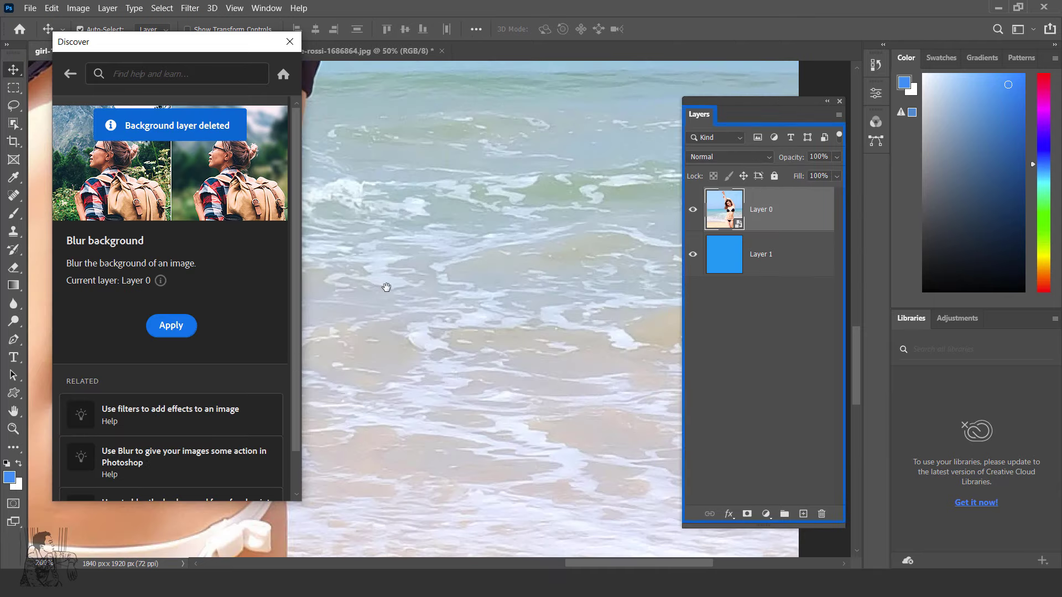
left_click_drag(387, 288, 559, 286)
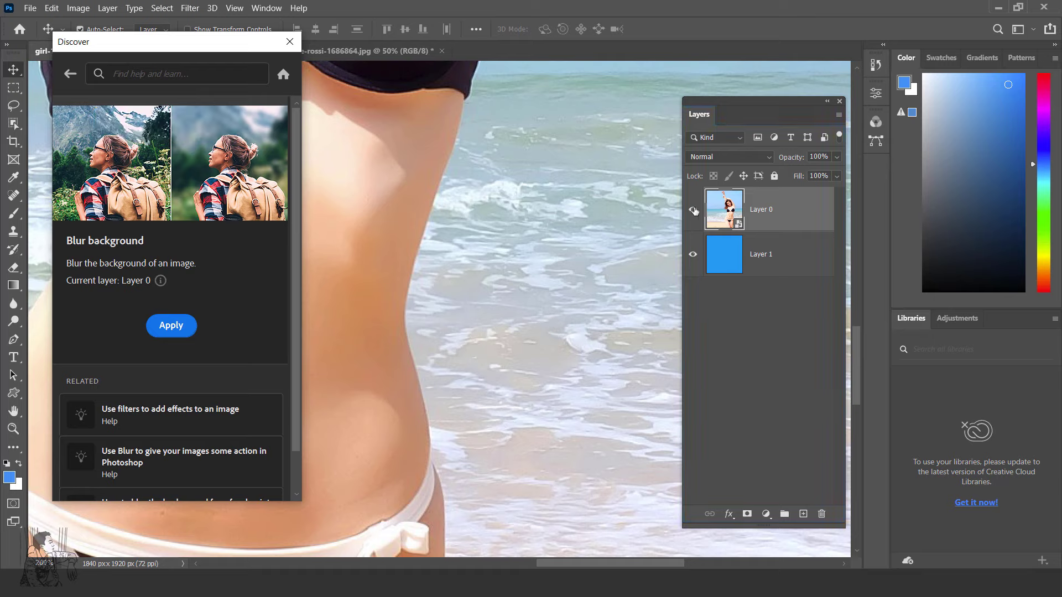
left_click(174, 327)
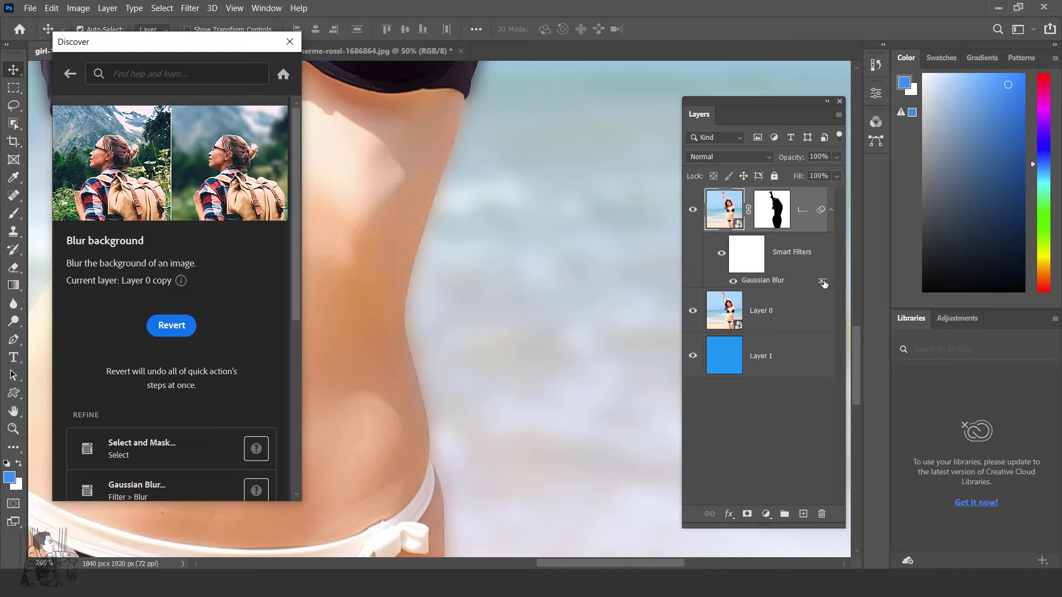
double_click(823, 284)
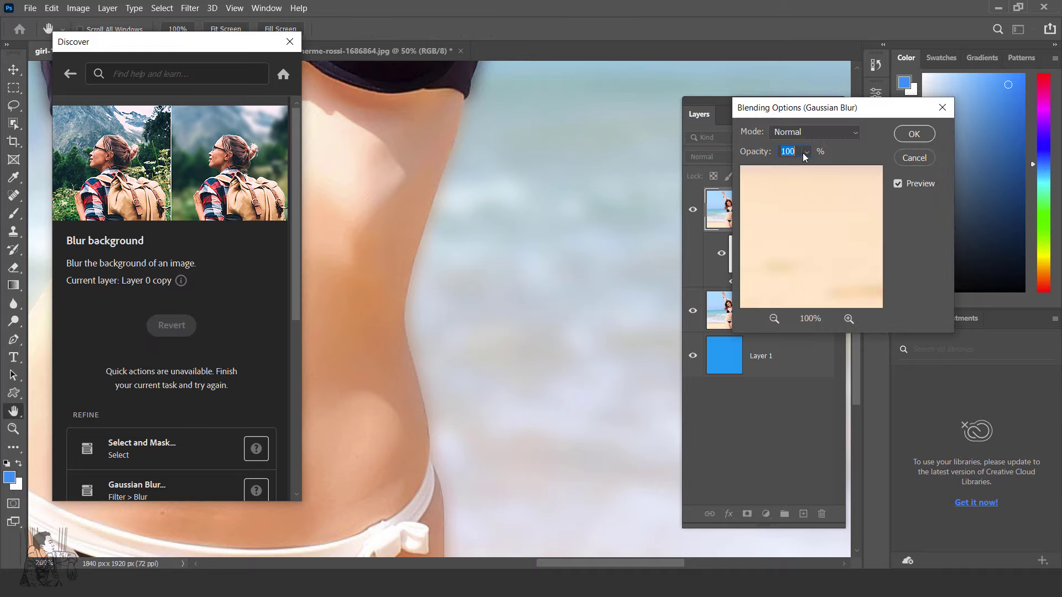
left_click(804, 155)
mouse_move(820, 173)
left_mouse_down()
mouse_move(736, 175)
mouse_move(845, 174)
left_mouse_up()
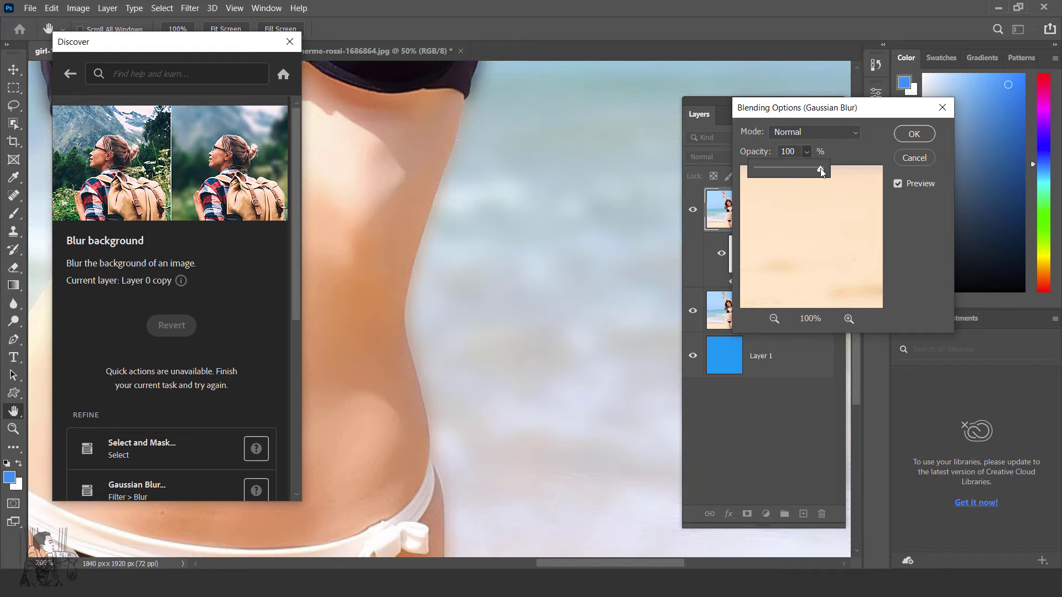
left_click_drag(821, 172, 792, 173)
left_click(851, 167)
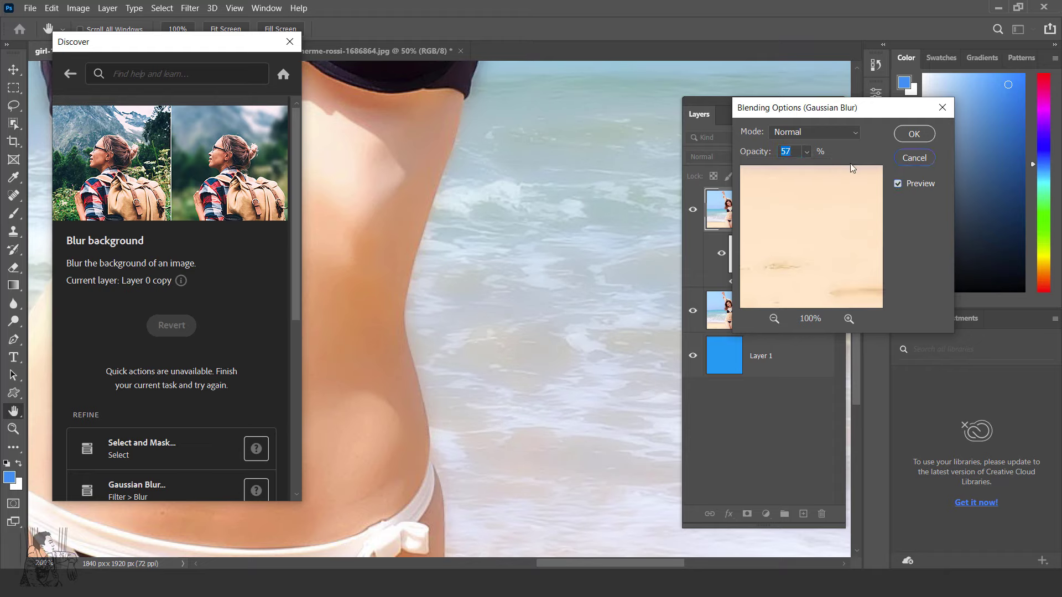
key("Return")
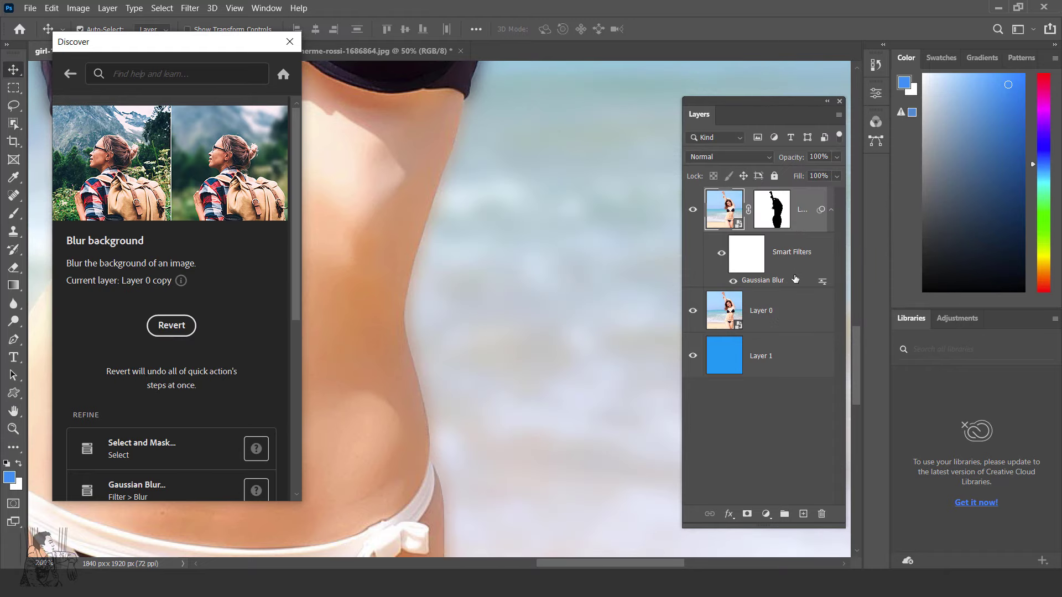
left_click(821, 514)
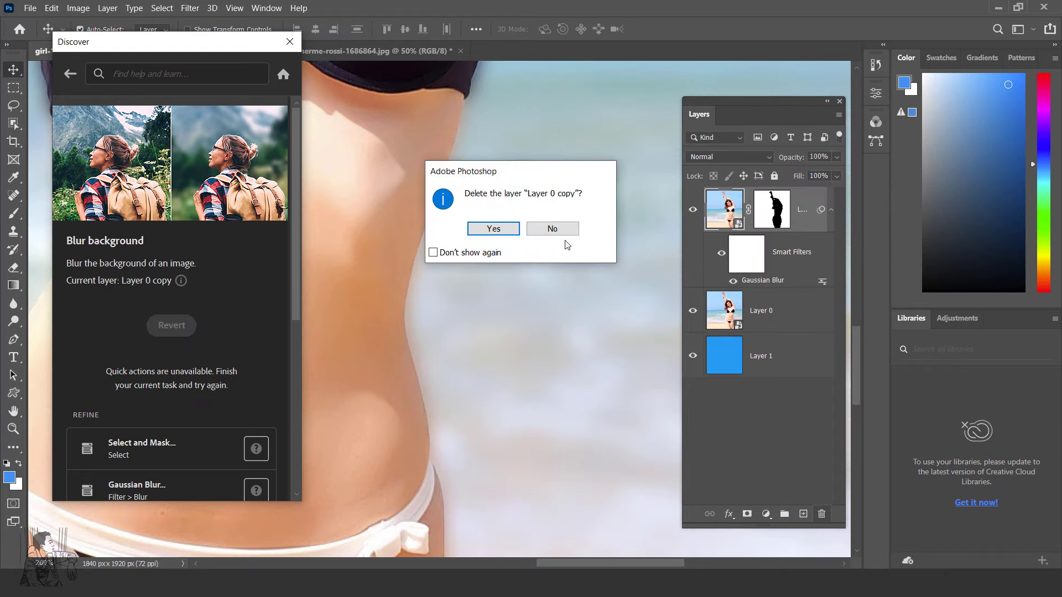
left_click(507, 229)
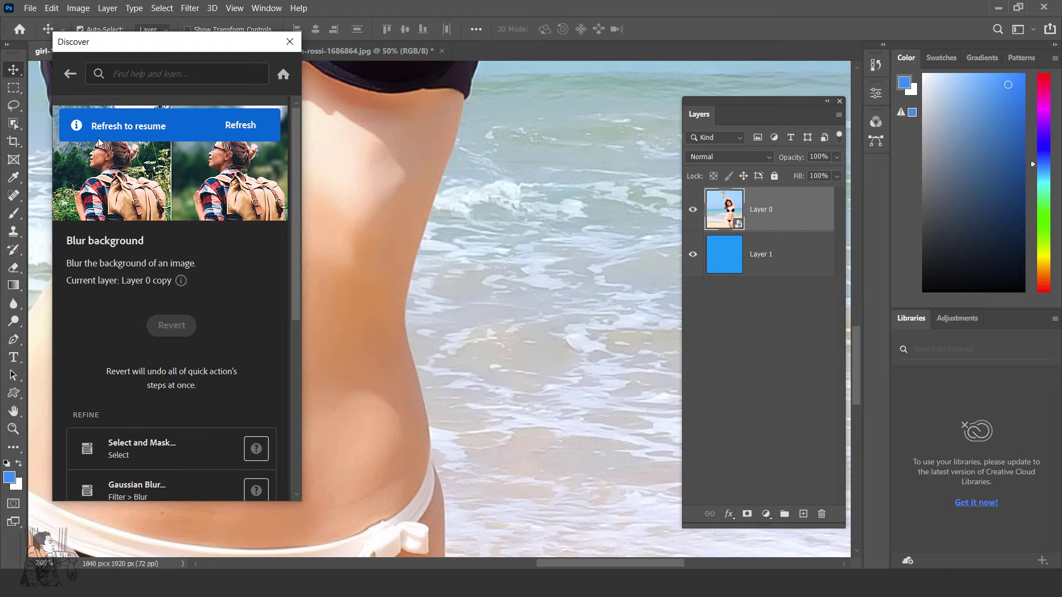
Apply the Make B/W background quick action to the fitted beach photo.
left_click(71, 75)
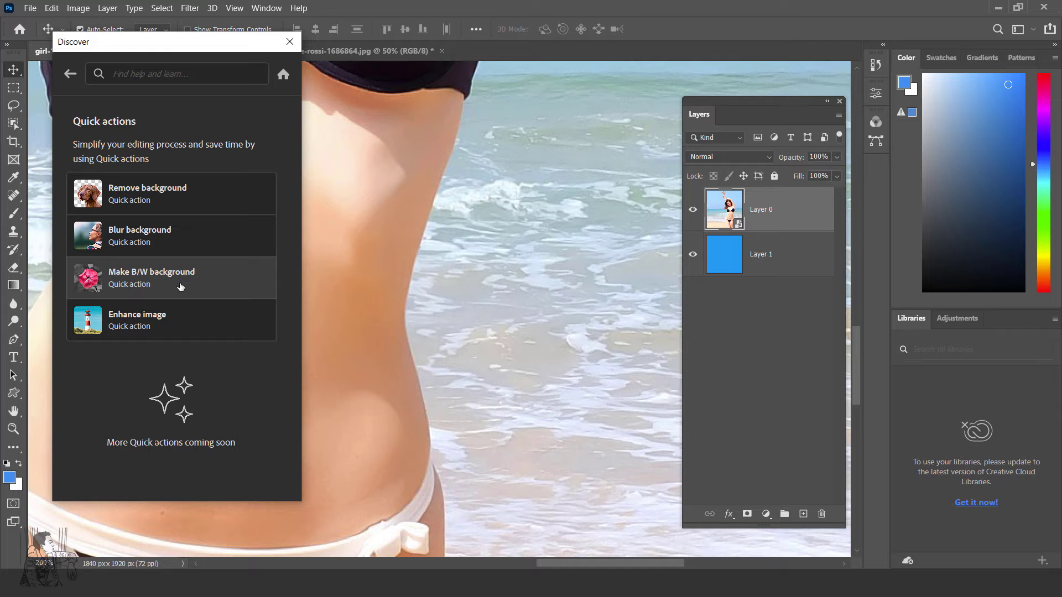
key("ctrl+0")
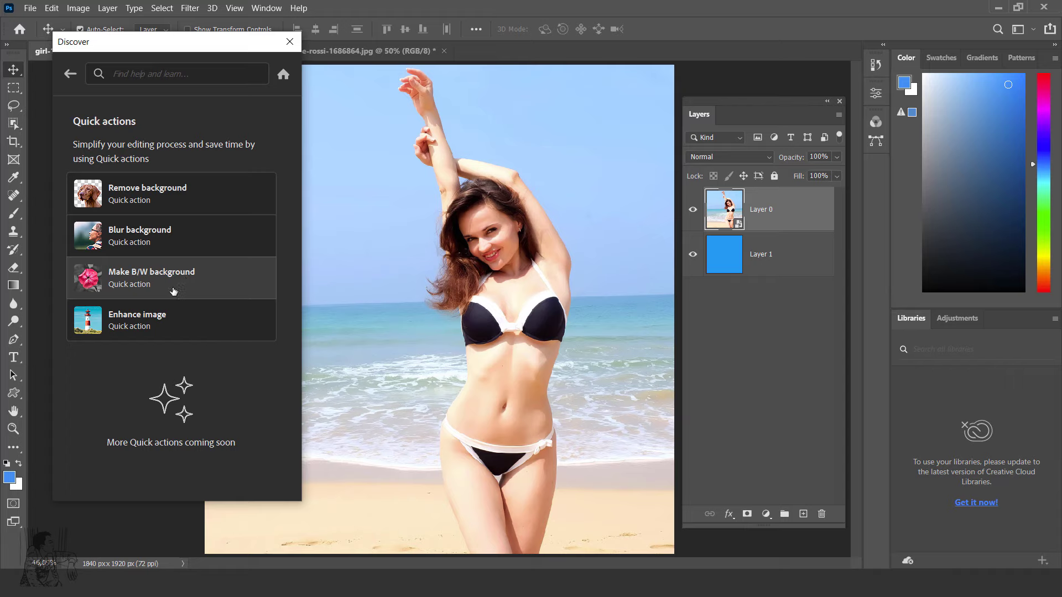
left_click(145, 284)
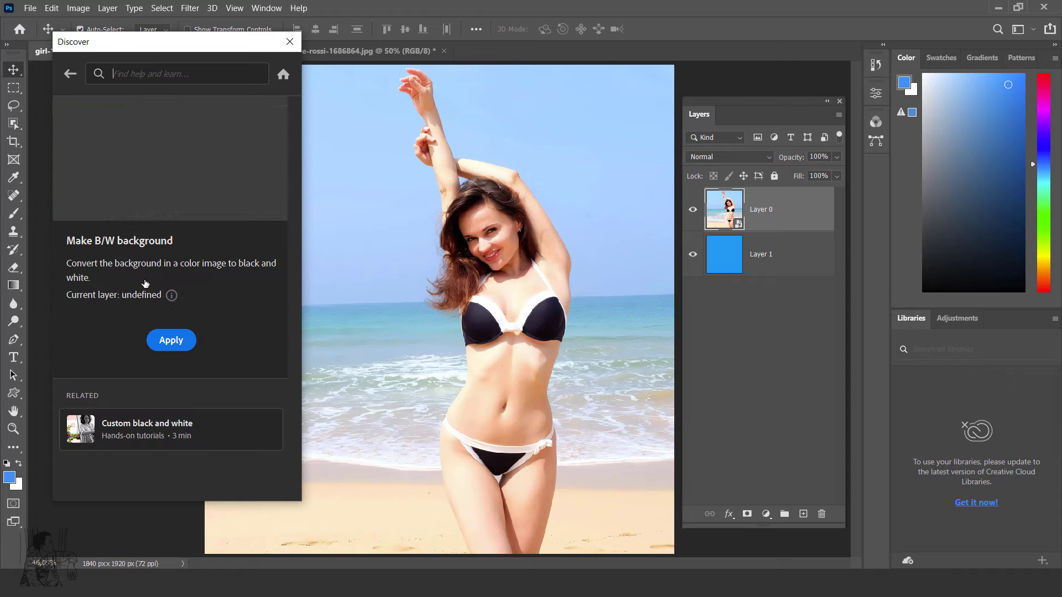
left_click(175, 343)
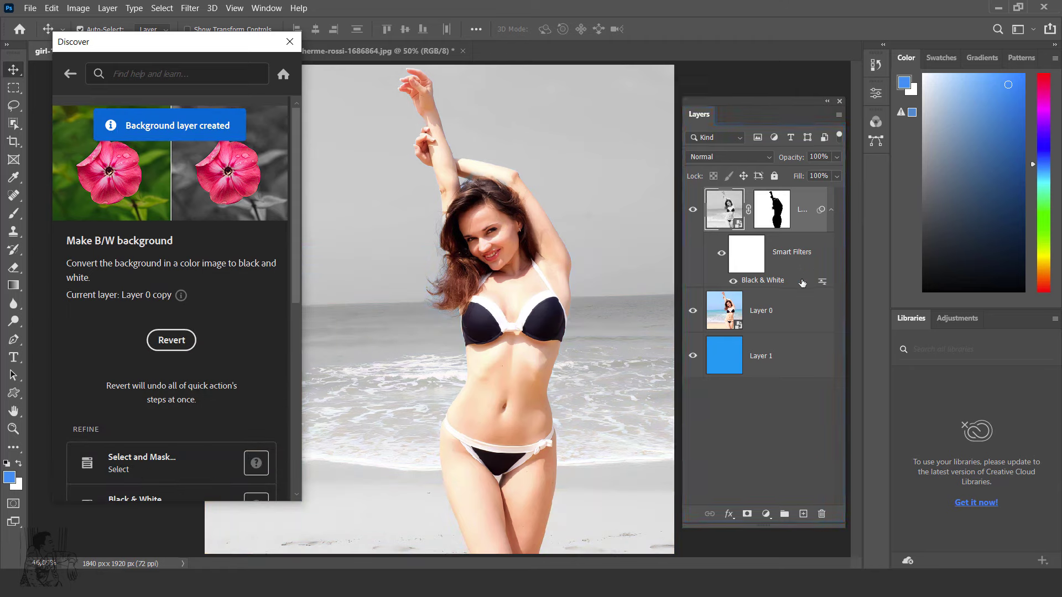
Set the Black & White blending options to about 52% opacity with Normal blend mode.
double_click(822, 286)
left_click(807, 152)
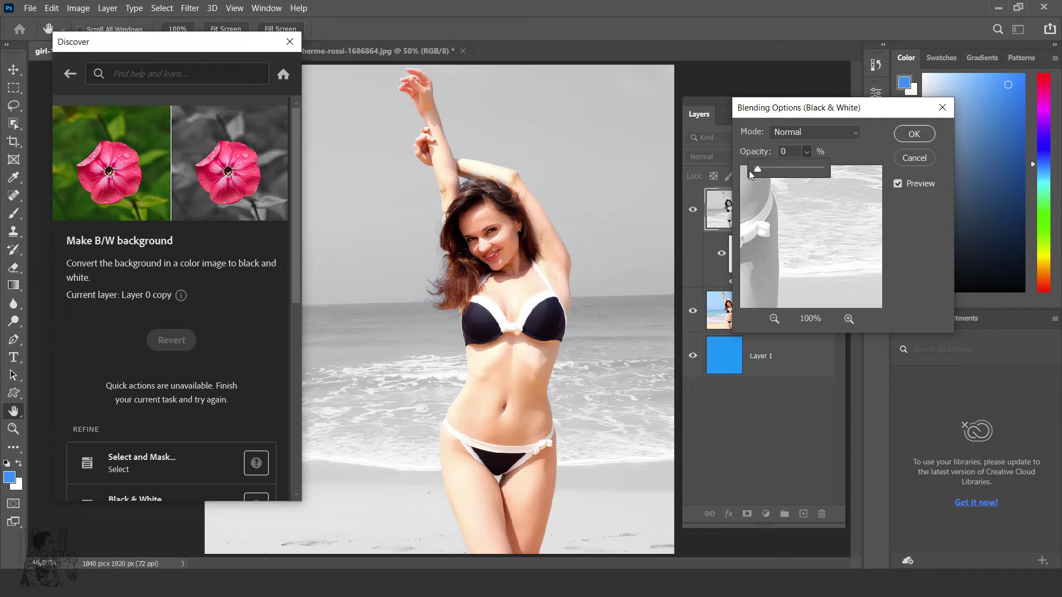
left_click_drag(759, 169, 852, 175)
left_click_drag(784, 171, 790, 171)
left_click(839, 132)
left_click(818, 354)
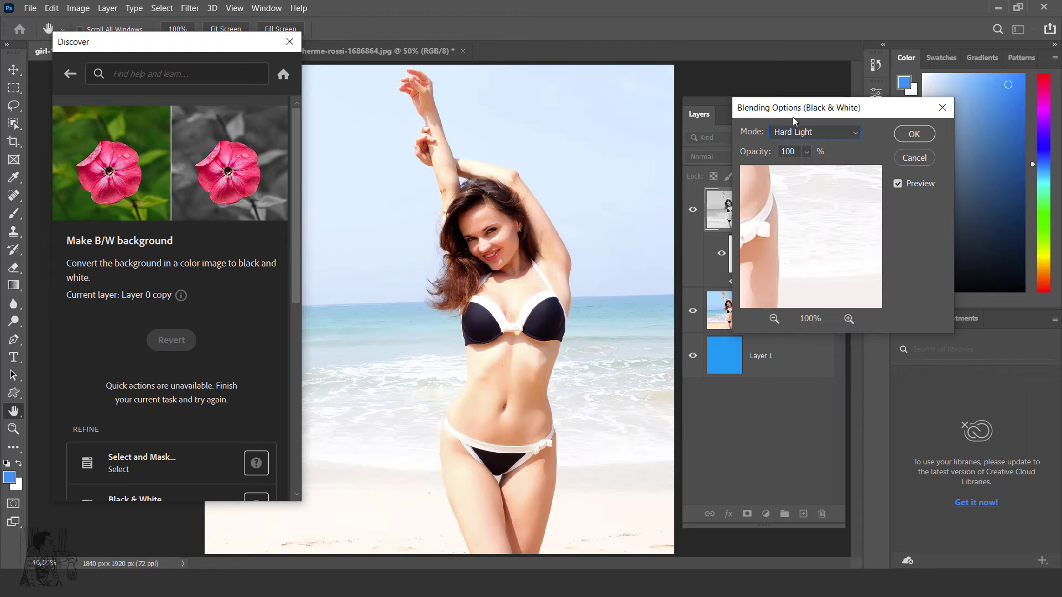
left_click(830, 131)
left_click(836, 145)
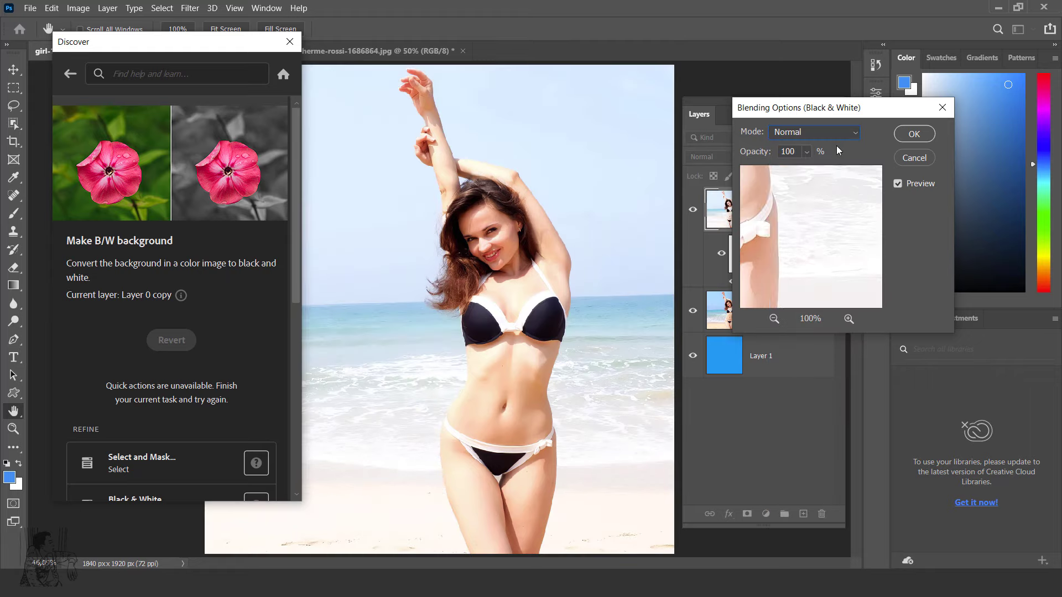
left_click(914, 134)
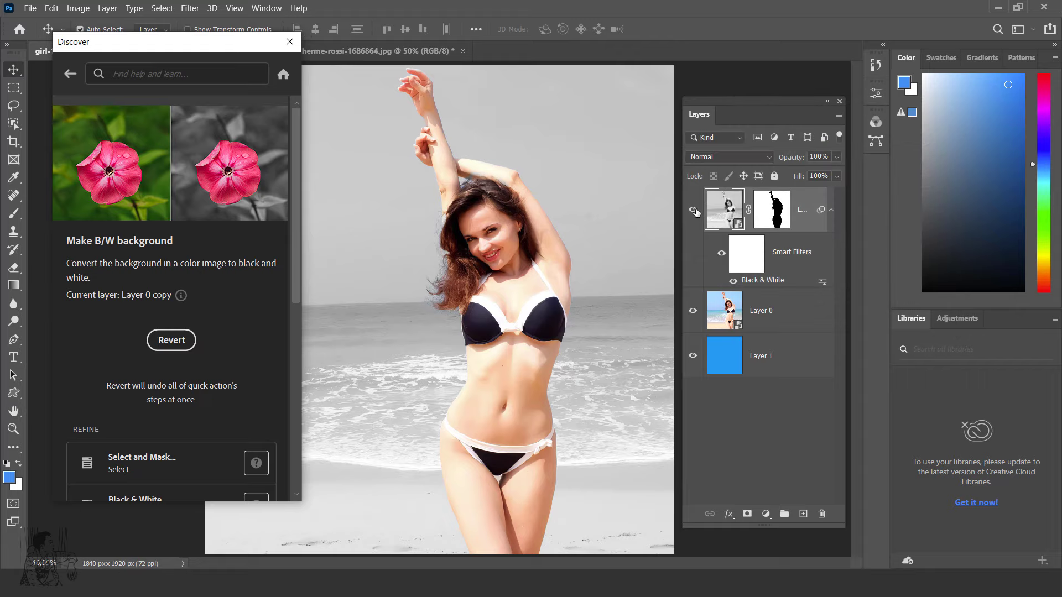
Toggle the Black & White layer's visibility to compare, then zoom out to the whole photo.
left_click(695, 211)
left_click(694, 210)
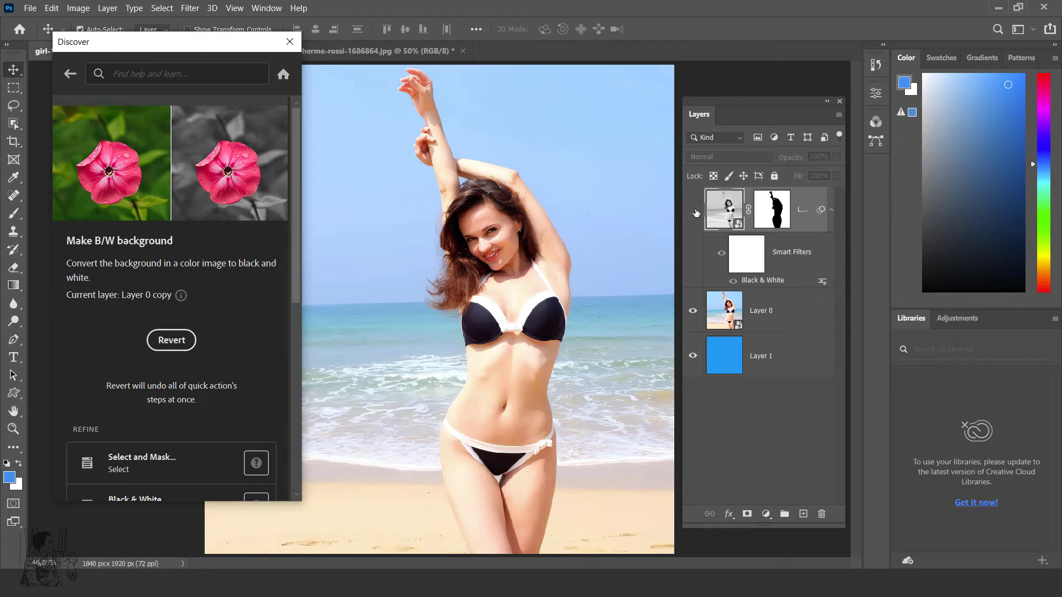
left_click(694, 210)
left_click_drag(578, 287, 456, 295)
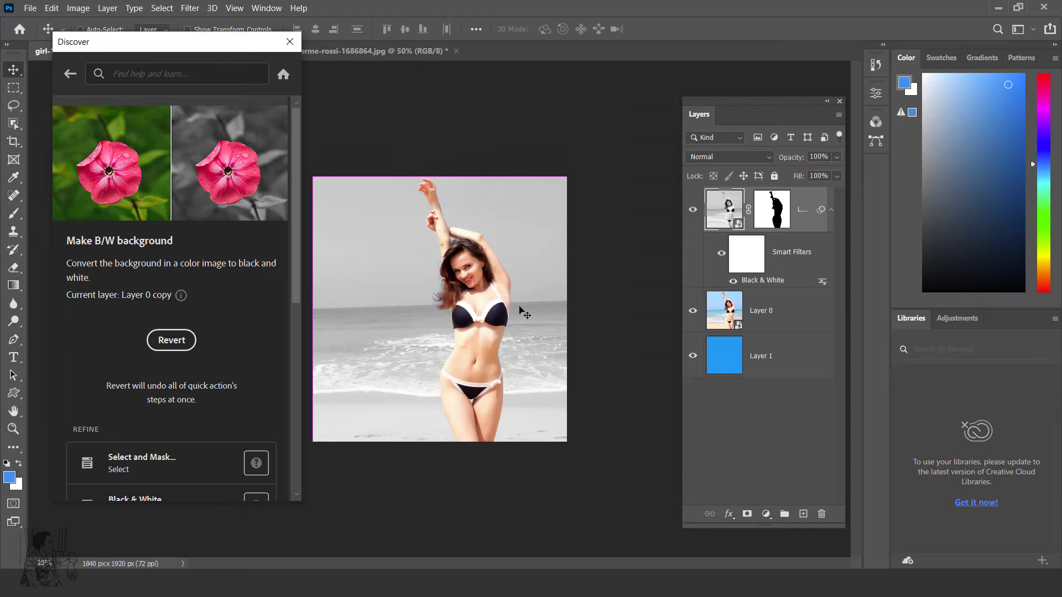
left_click(457, 295, "ctrl")
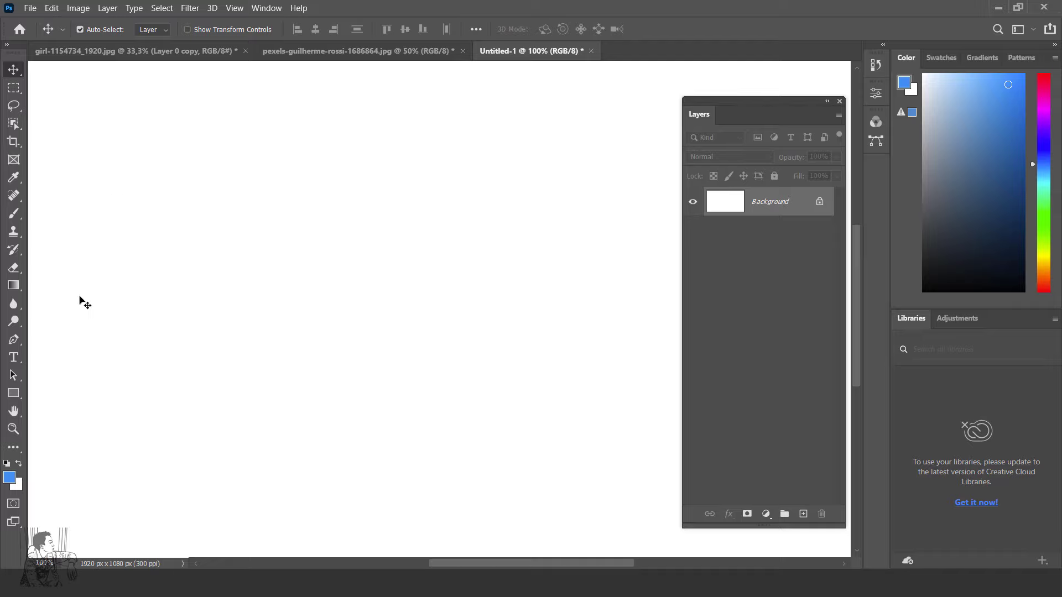
Choose the plain Rectangle tool from the shape tool flyout.
left_click(13, 393)
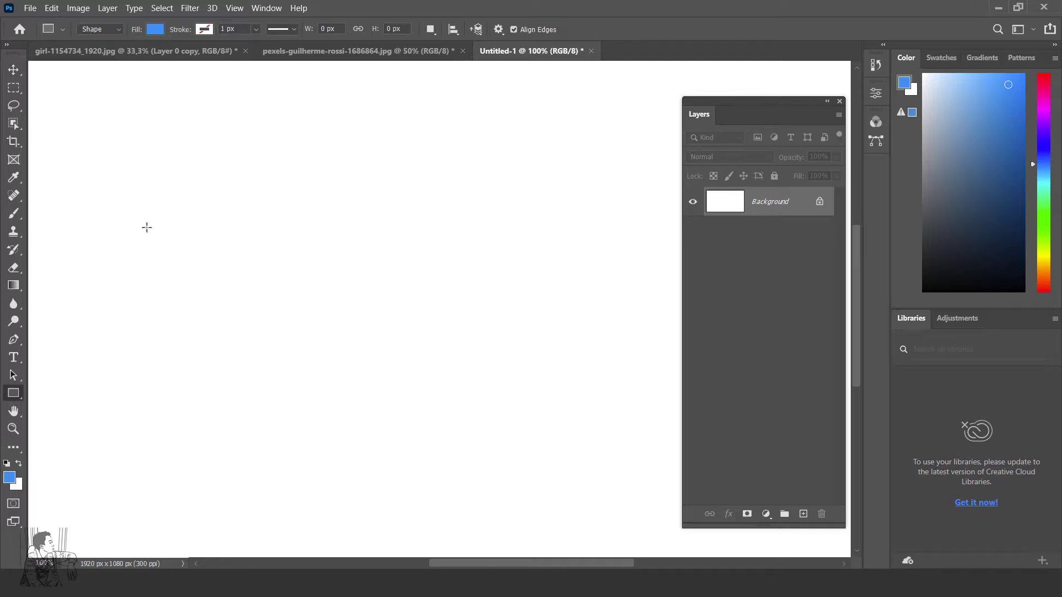
right_click(17, 397)
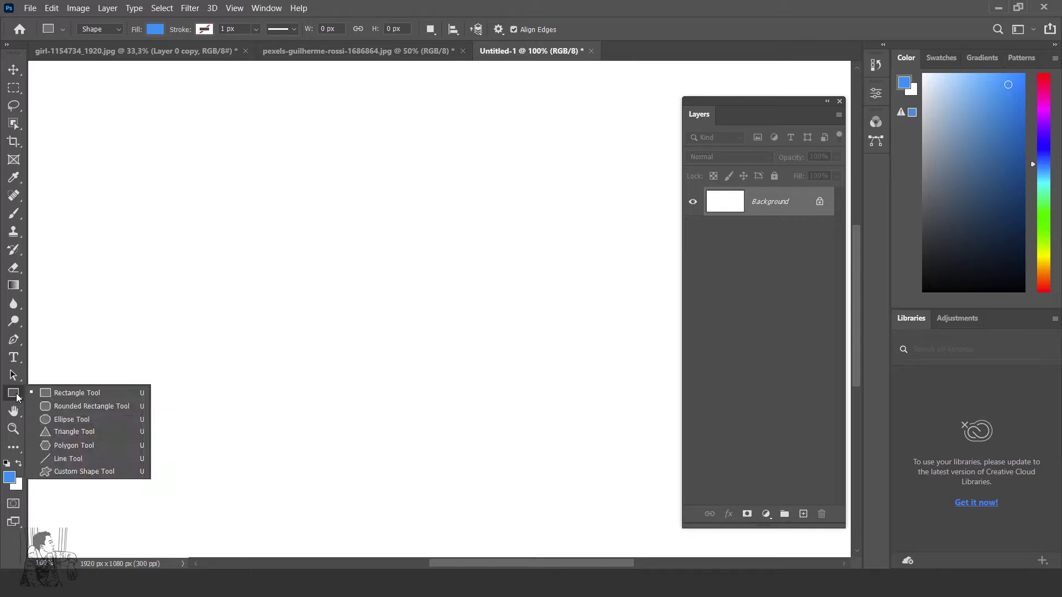
key("Escape")
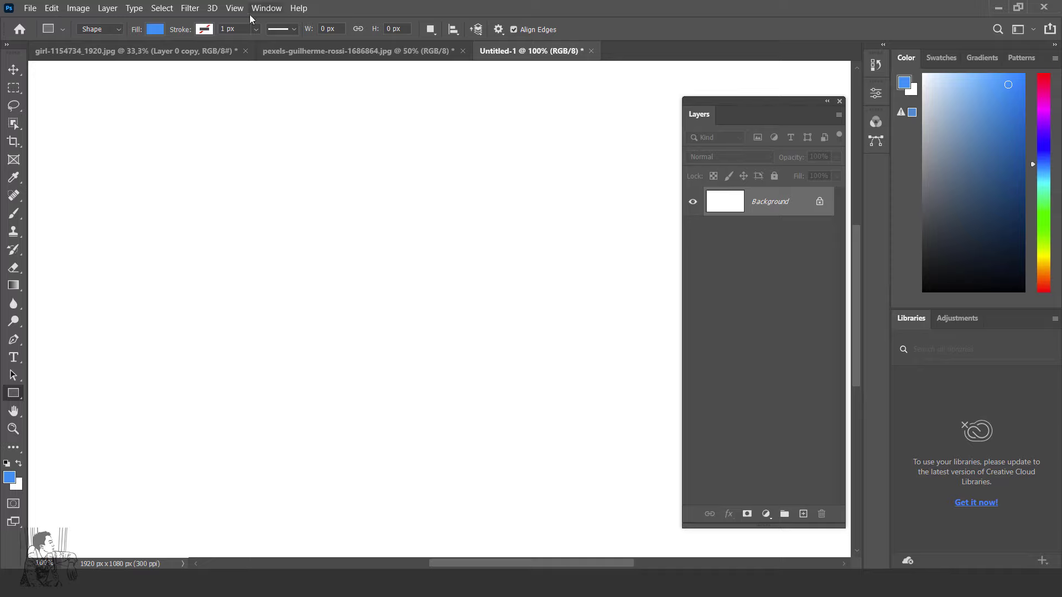
right_click(14, 394)
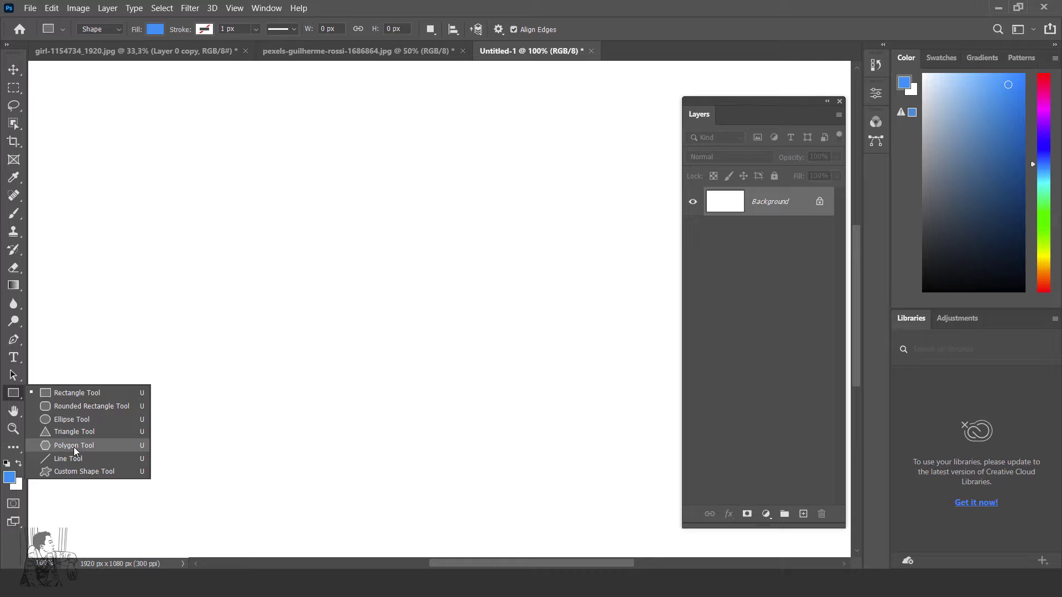
left_click(74, 394)
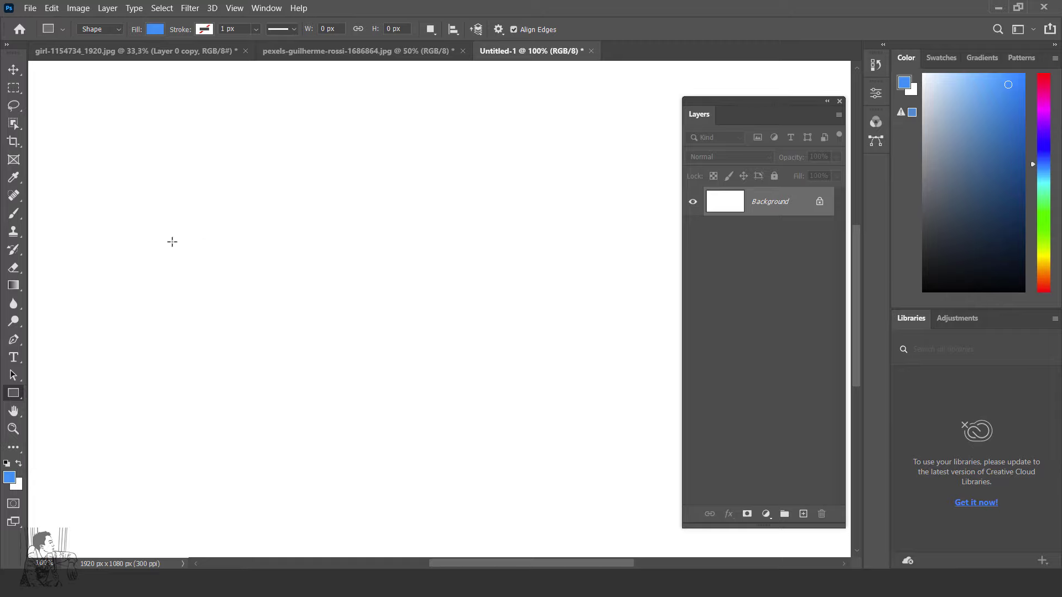
mouse_move(172, 242)
left_mouse_down()
mouse_move(390, 350)
mouse_move(420, 346)
left_mouse_up()
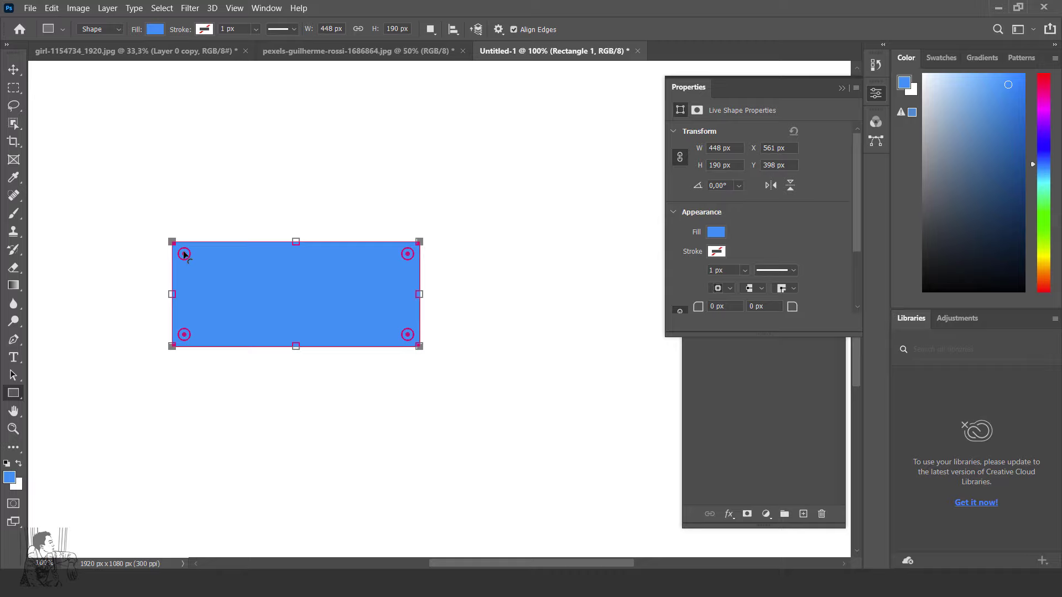
left_click_drag(184, 253, 166, 254)
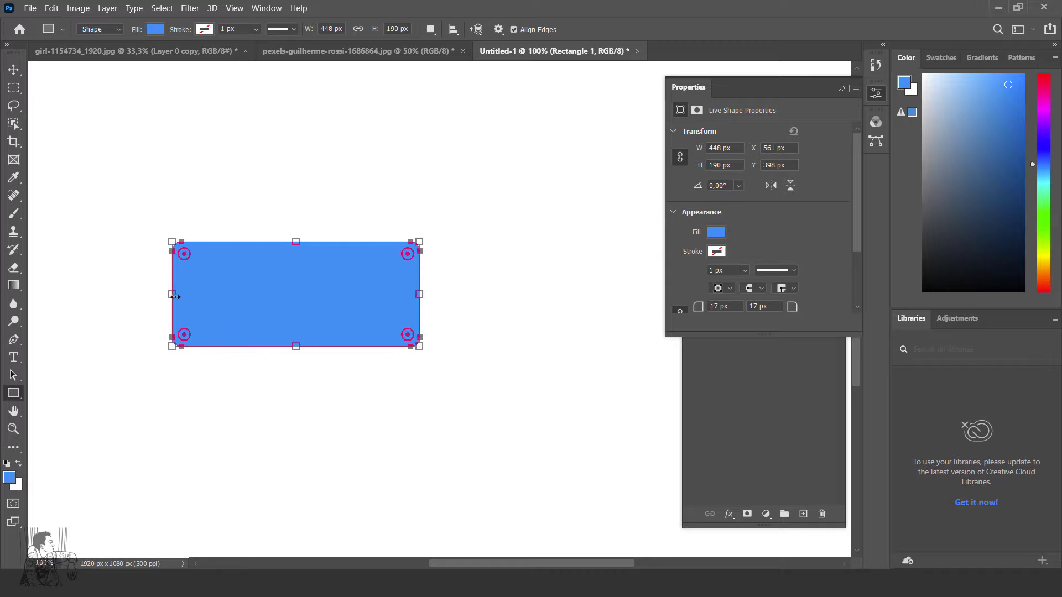
left_click_drag(175, 297, 126, 295)
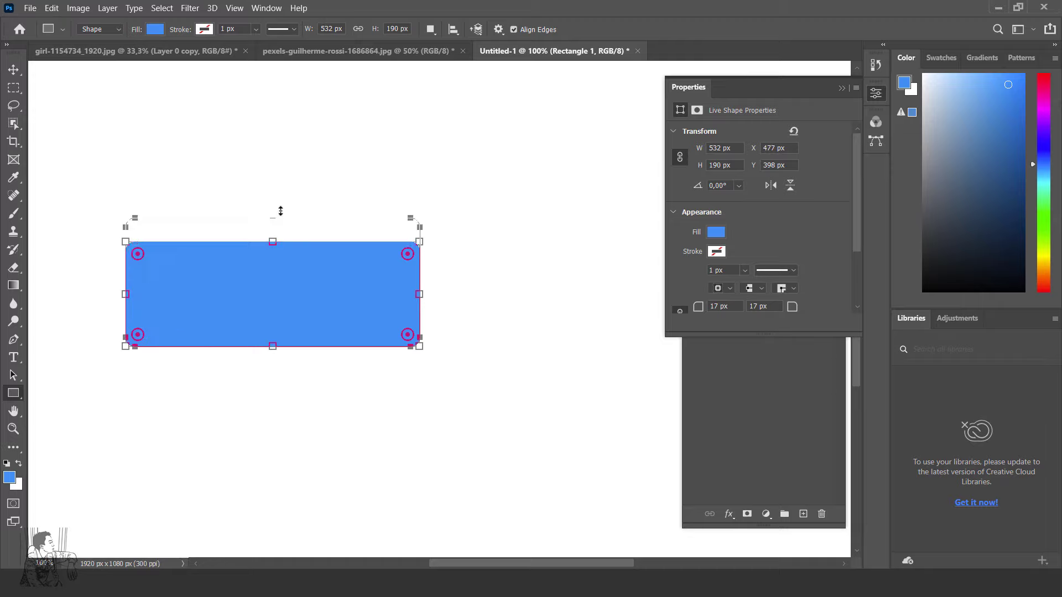
left_click_drag(281, 211, 280, 197)
left_click_drag(446, 271, 484, 271)
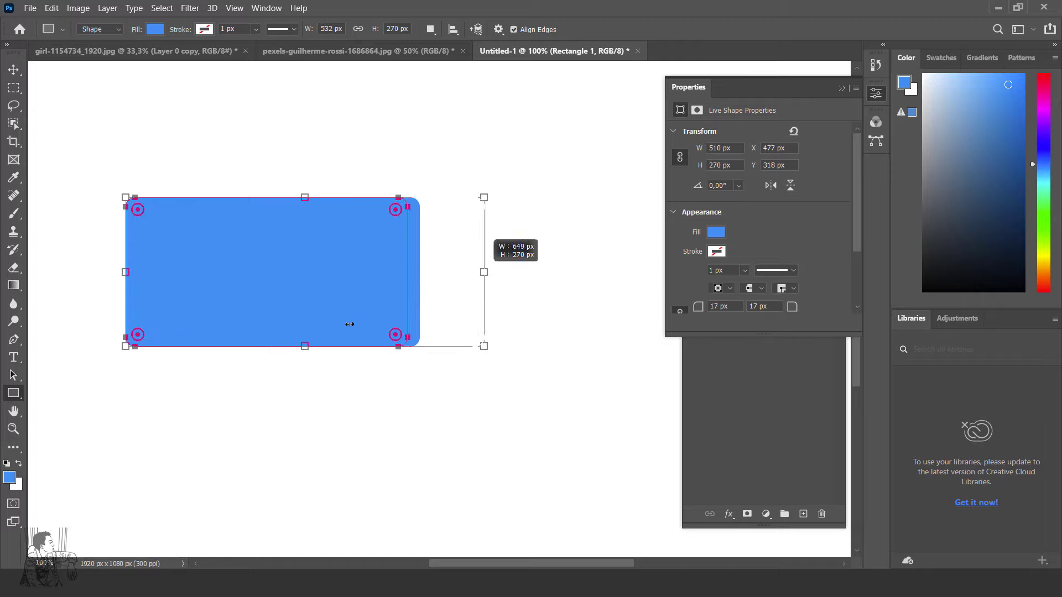
left_click_drag(267, 347, 266, 390)
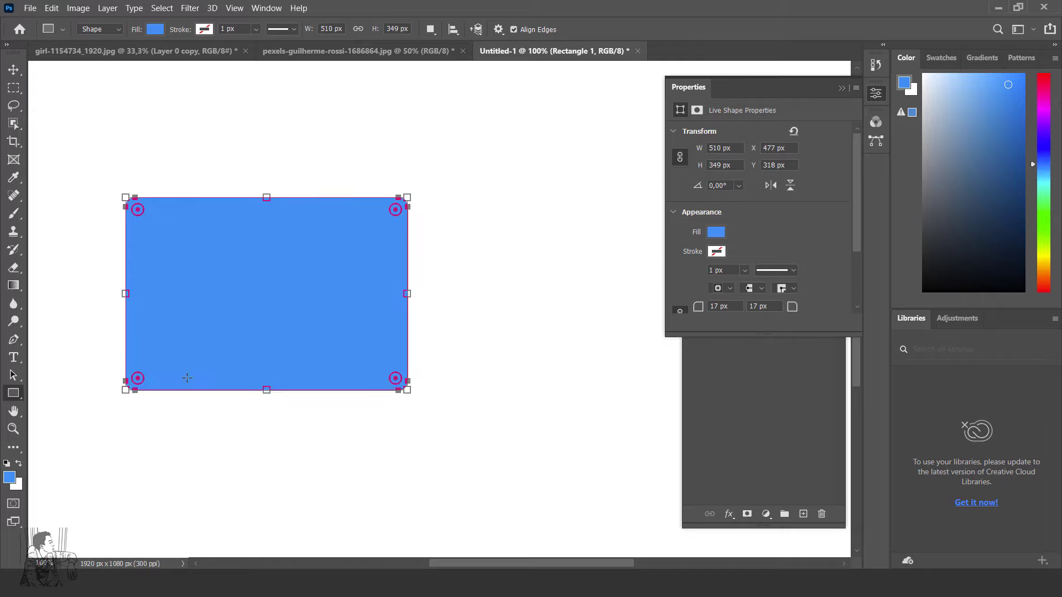
mouse_move(138, 378)
left_mouse_down()
mouse_move(190, 340)
mouse_move(248, 270)
mouse_move(183, 320)
mouse_move(177, 300)
left_mouse_up()
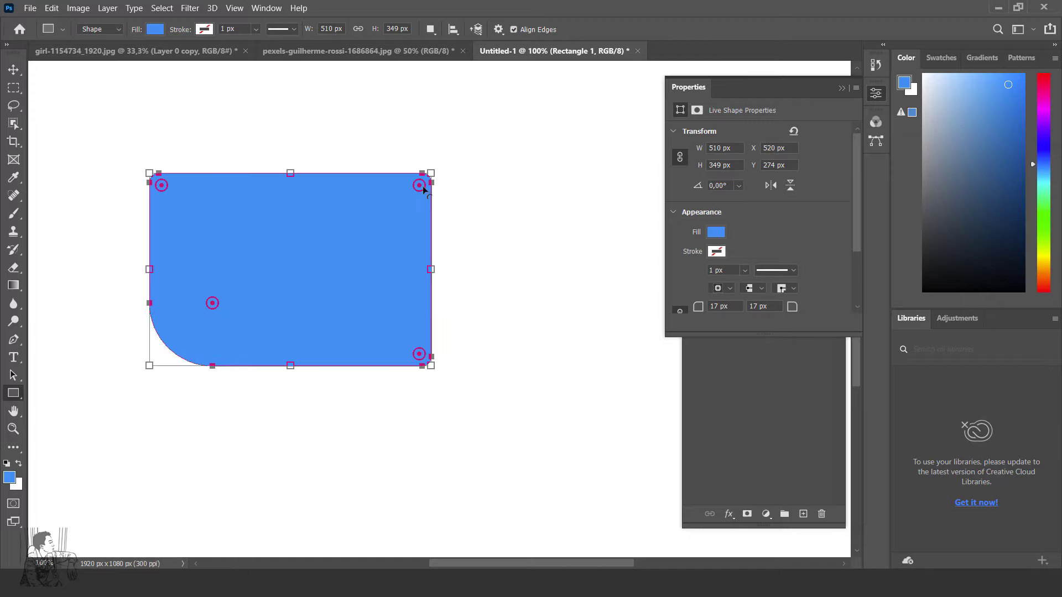
mouse_move(422, 188)
left_mouse_down()
mouse_move(287, 362)
mouse_move(399, 191)
mouse_move(385, 215)
mouse_move(400, 204)
left_mouse_up()
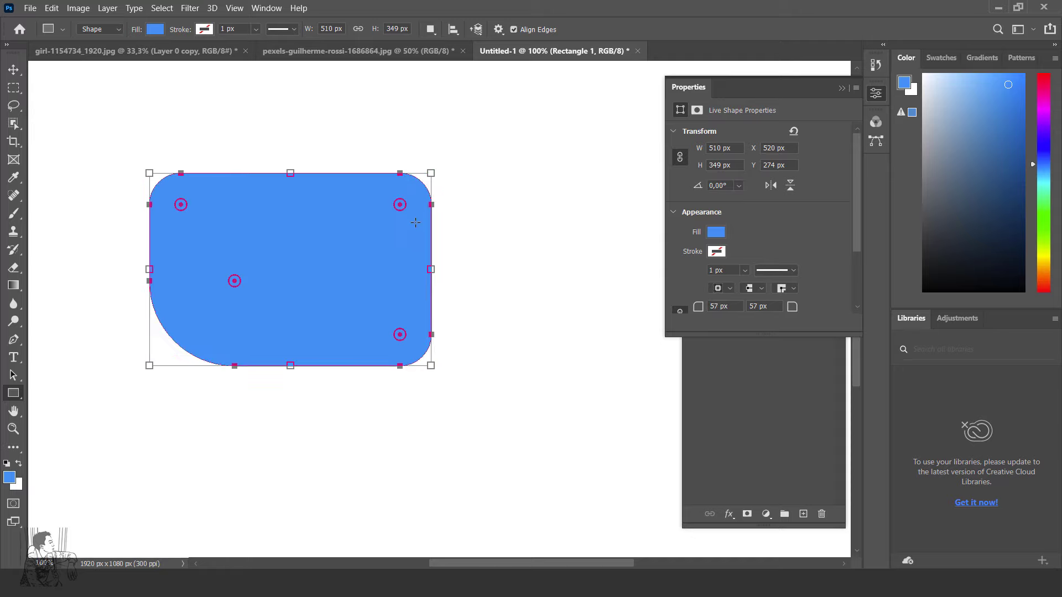
left_click_drag(181, 204, 159, 183)
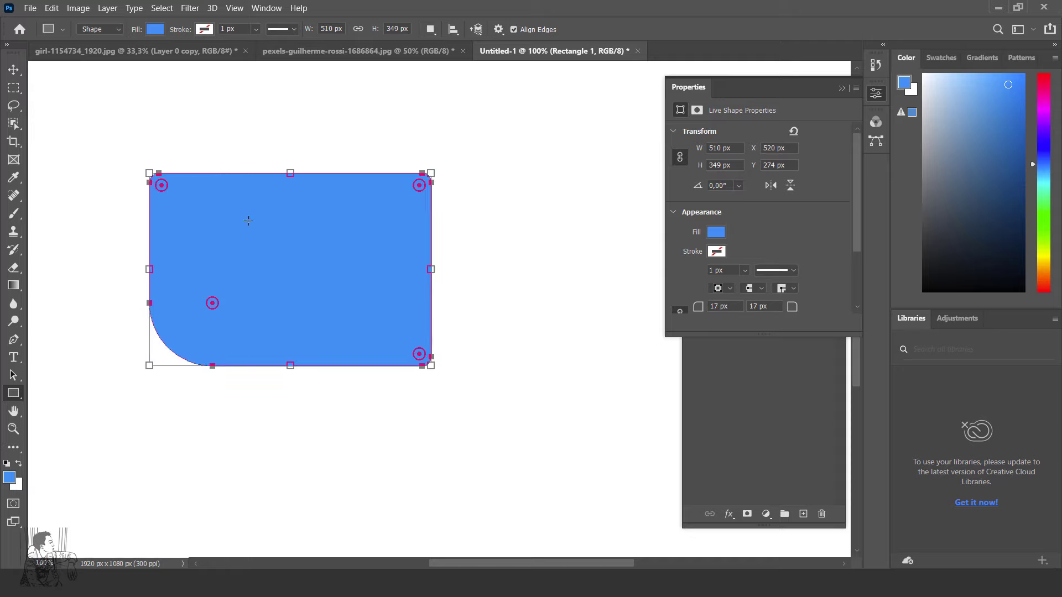
key("v")
left_click_drag(413, 224, 553, 231)
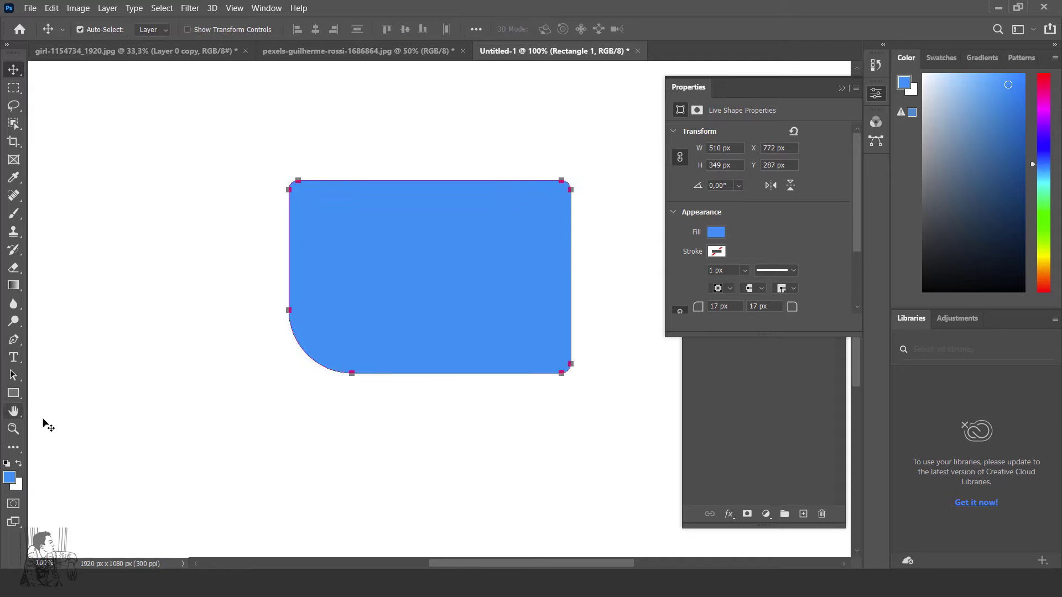
left_click_drag(437, 225, 325, 189)
key("Delete")
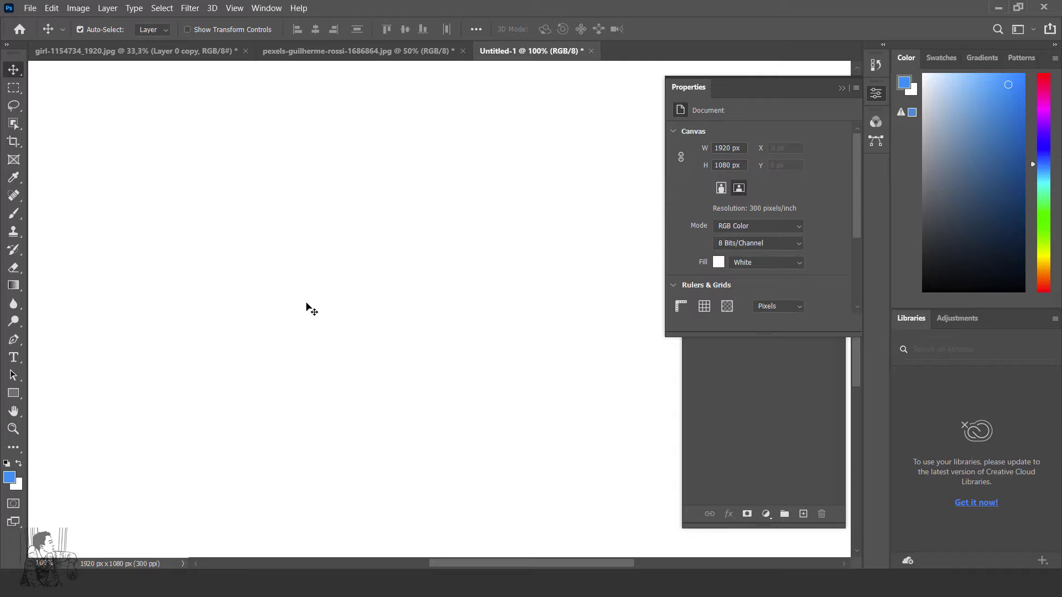
left_click(14, 394)
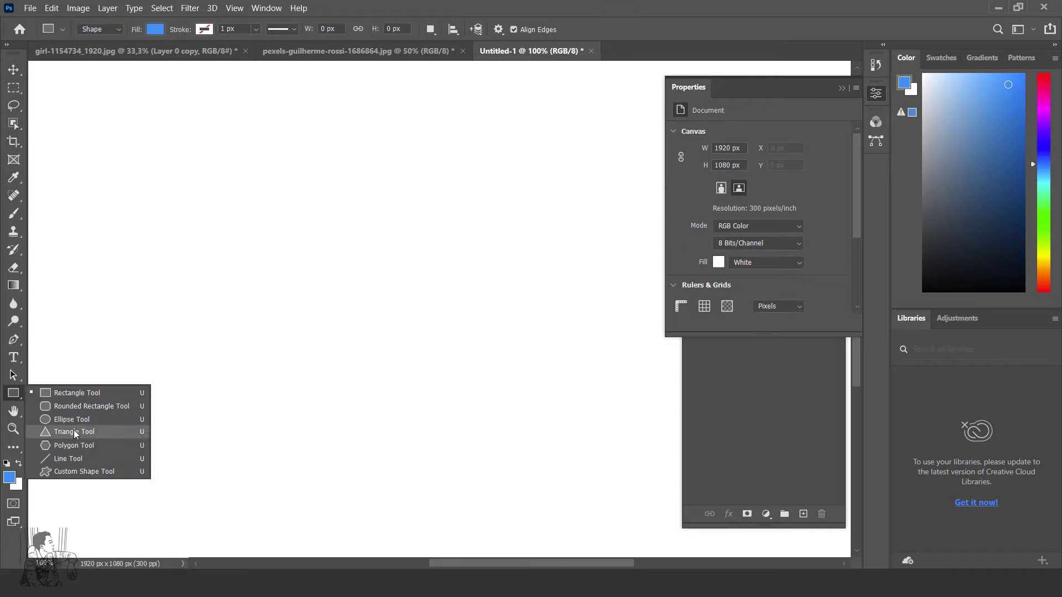
key("Escape")
key("shift+u")
key("shift+u")
key("shift+u")
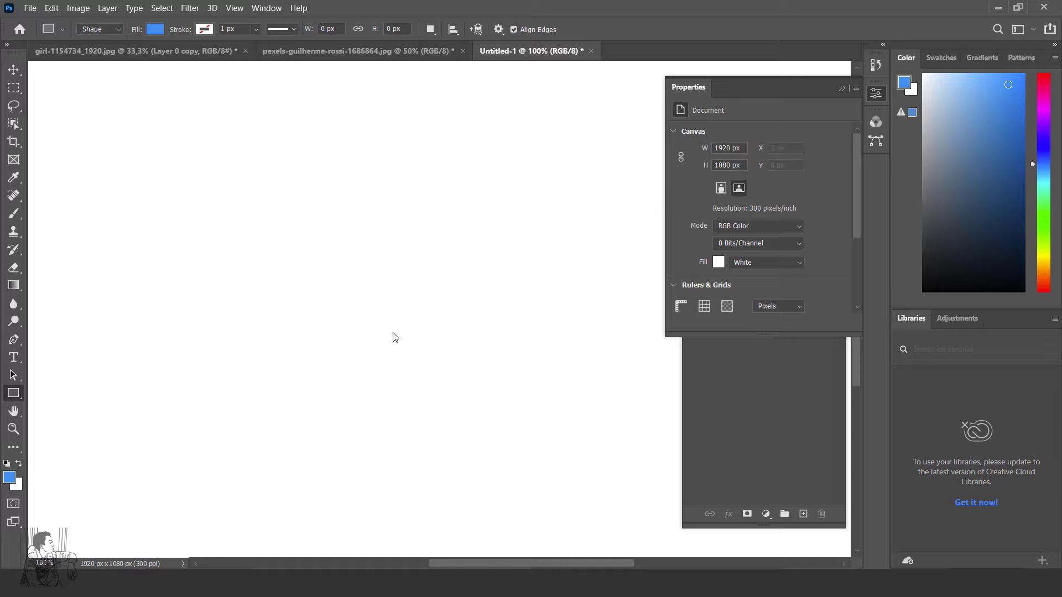
mouse_move(168, 247)
left_mouse_down()
mouse_move(230, 195)
mouse_move(356, 268)
left_mouse_up()
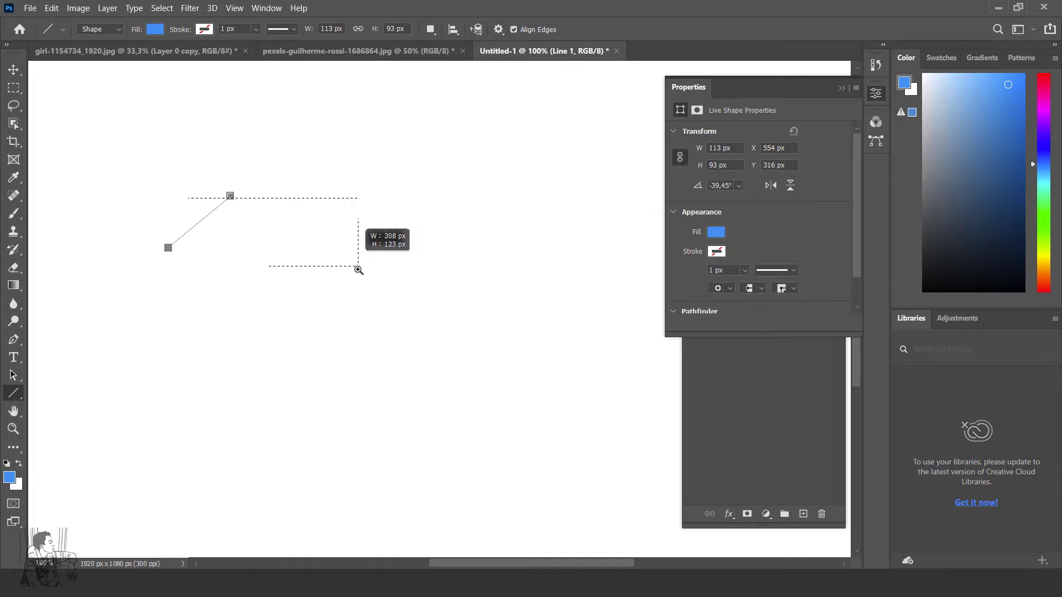
mouse_move(190, 142)
left_mouse_down()
mouse_move(450, 214)
mouse_move(364, 164)
left_mouse_up()
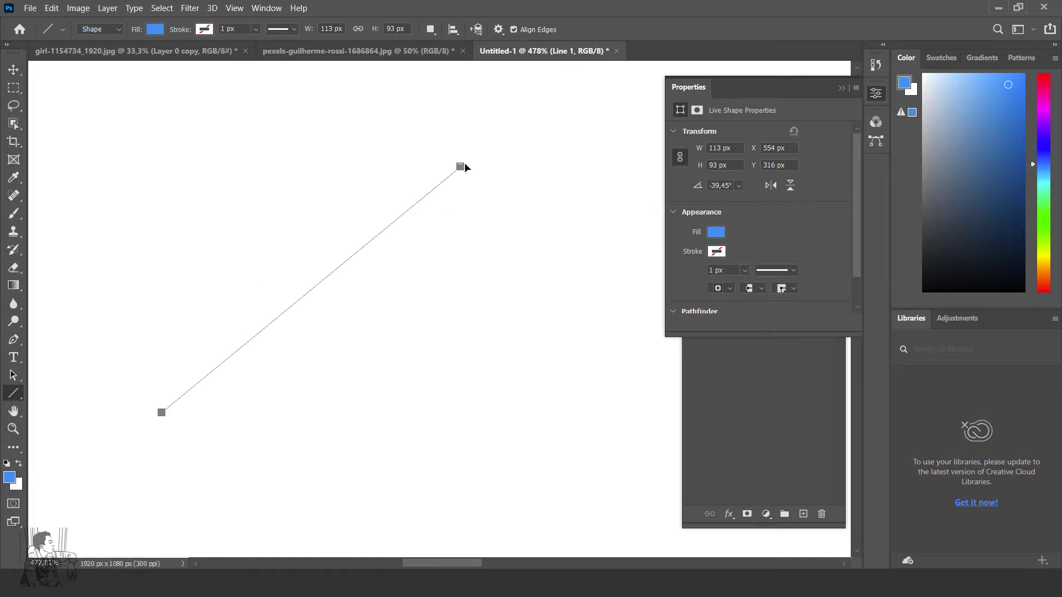
mouse_move(464, 166)
left_mouse_down()
mouse_move(529, 127)
mouse_move(312, 179)
mouse_move(391, 169)
left_mouse_up()
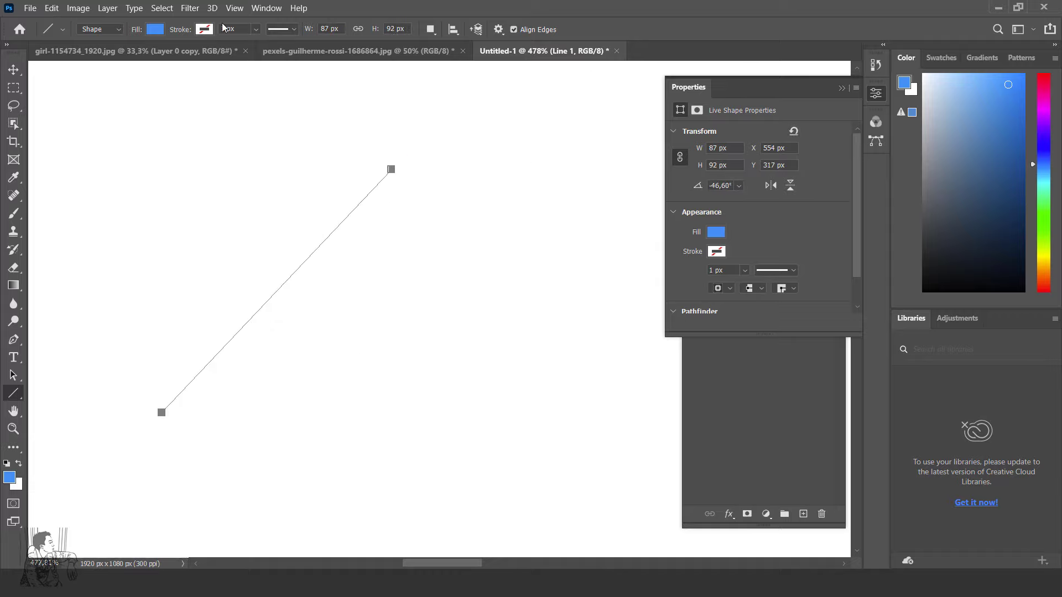
left_click(255, 29)
left_click_drag(260, 45, 293, 42)
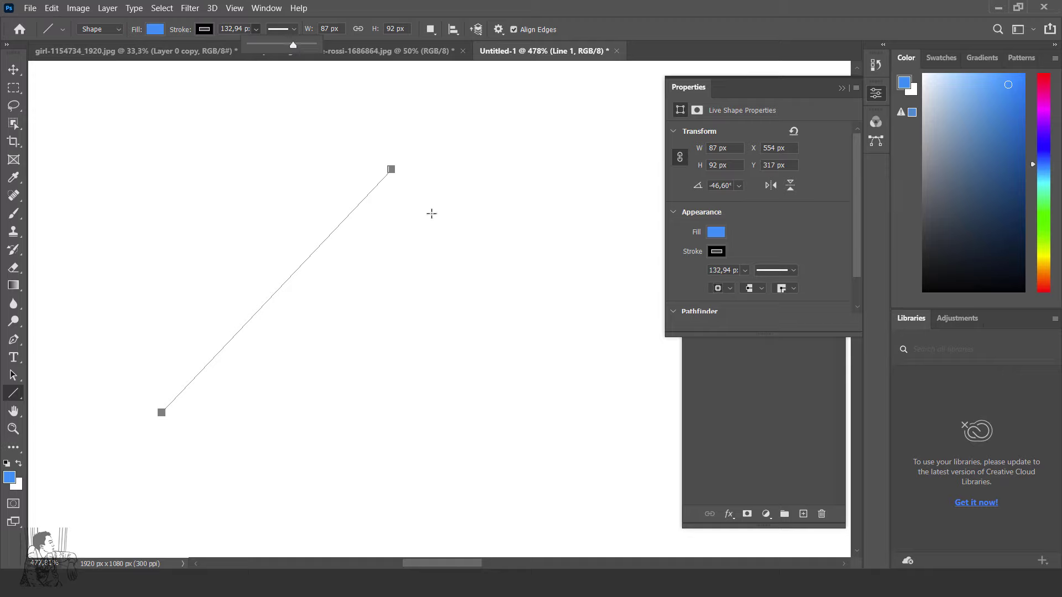
key("Escape")
key("v")
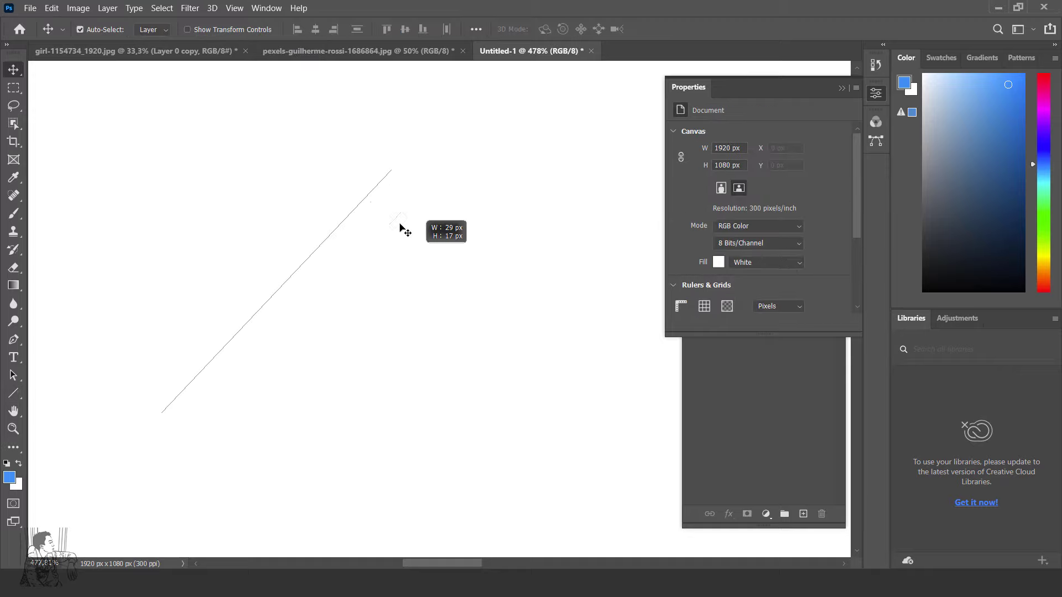
left_click_drag(318, 211, 430, 198)
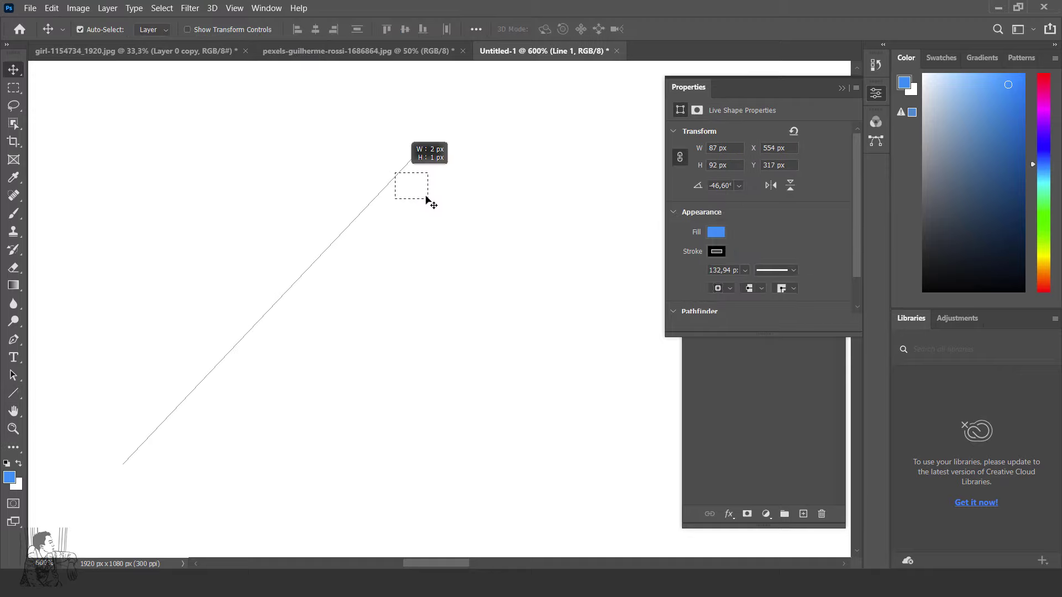
left_click(722, 252)
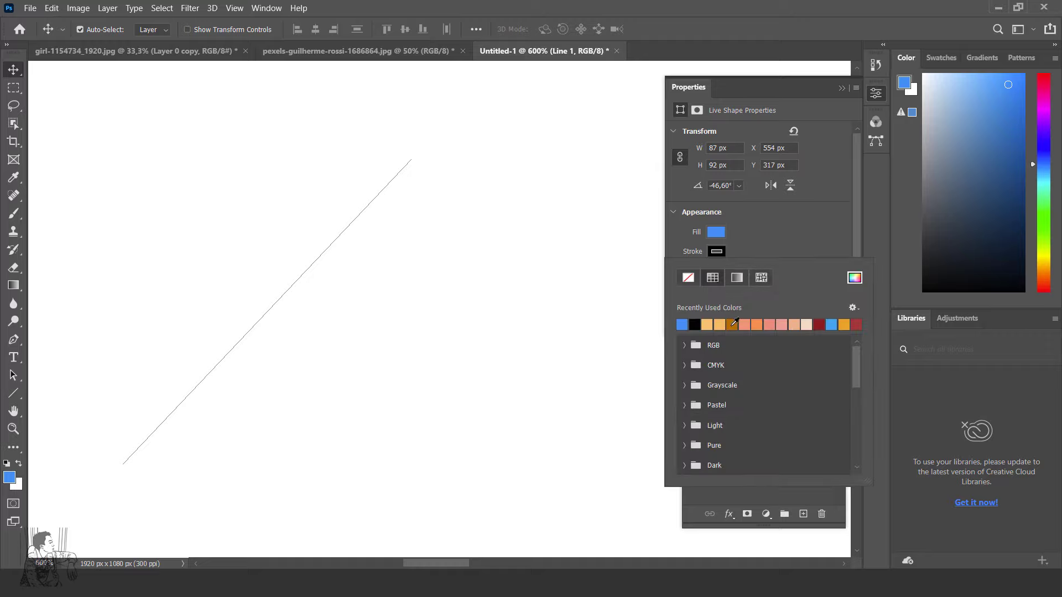
left_click(732, 324)
left_click(557, 226)
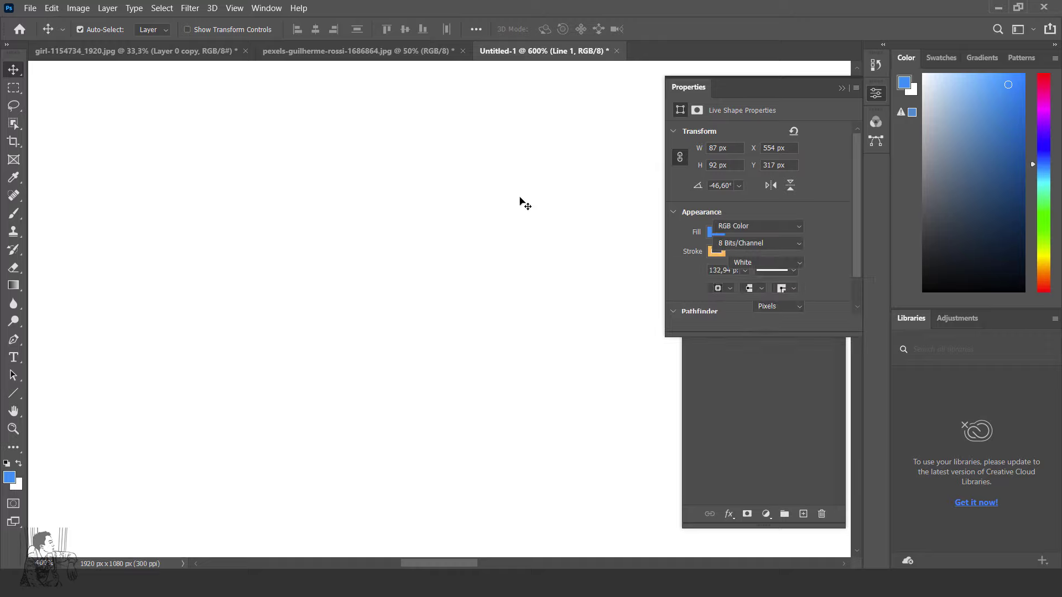
key("ctrl+minus")
key("ctrl+minus")
key("ctrl+minus")
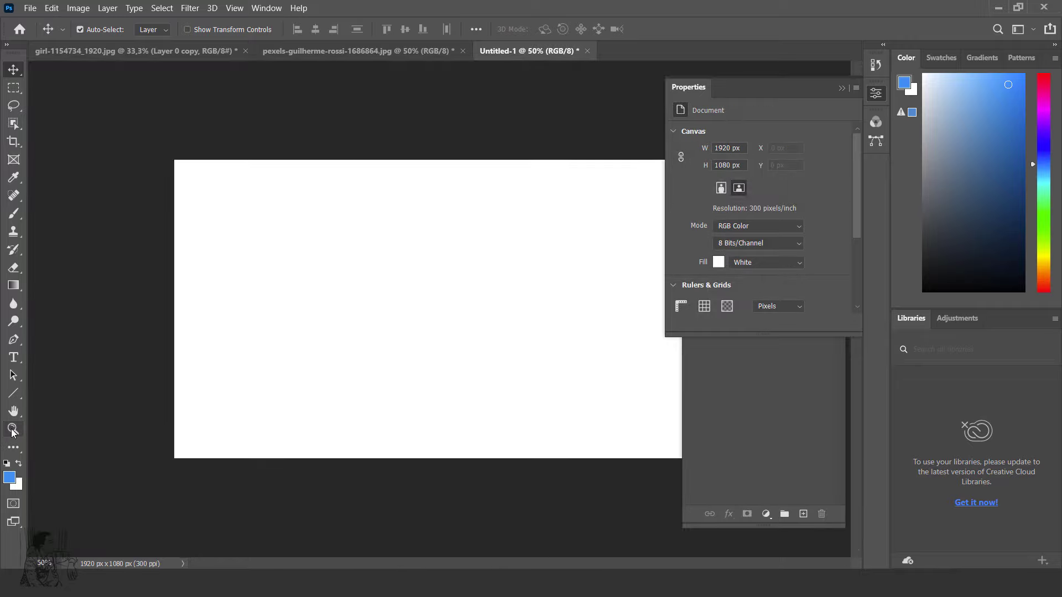
Draw a blue triangle with the Triangle tool, trying then undoing rounded corners.
left_click(14, 393)
right_click(15, 396)
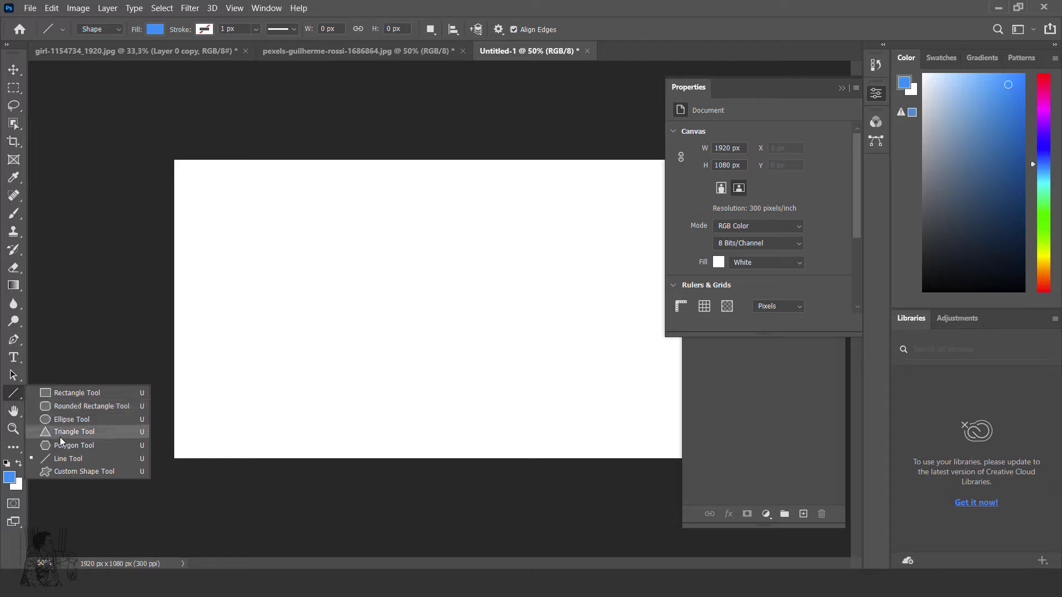
left_click(60, 436)
key("shift+u")
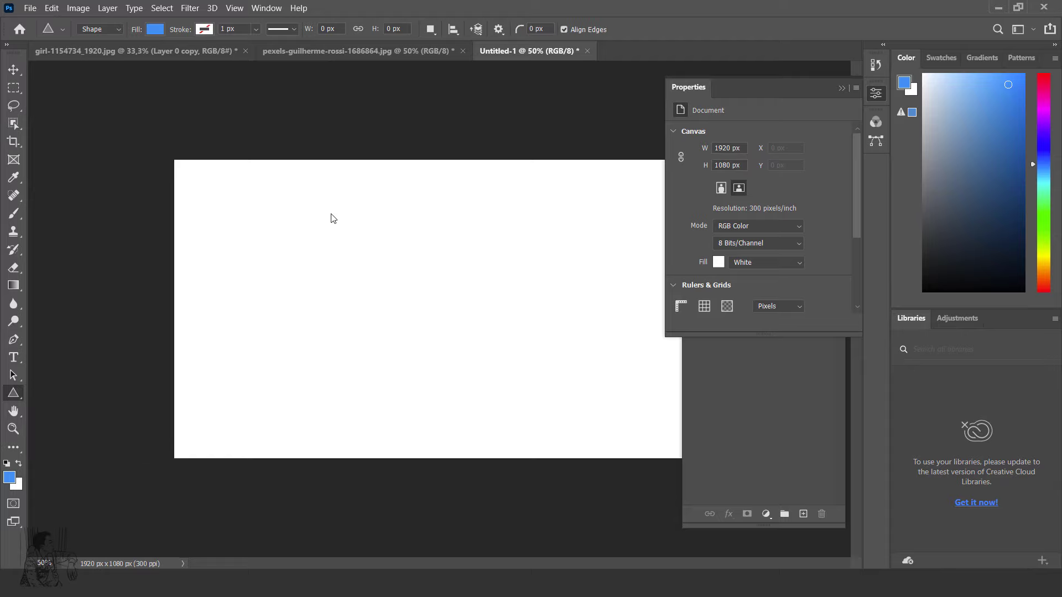
mouse_move(330, 214)
left_mouse_down()
mouse_move(362, 272)
mouse_move(331, 216)
mouse_move(331, 227)
mouse_move(441, 205)
left_mouse_up()
key("ctrl+plus")
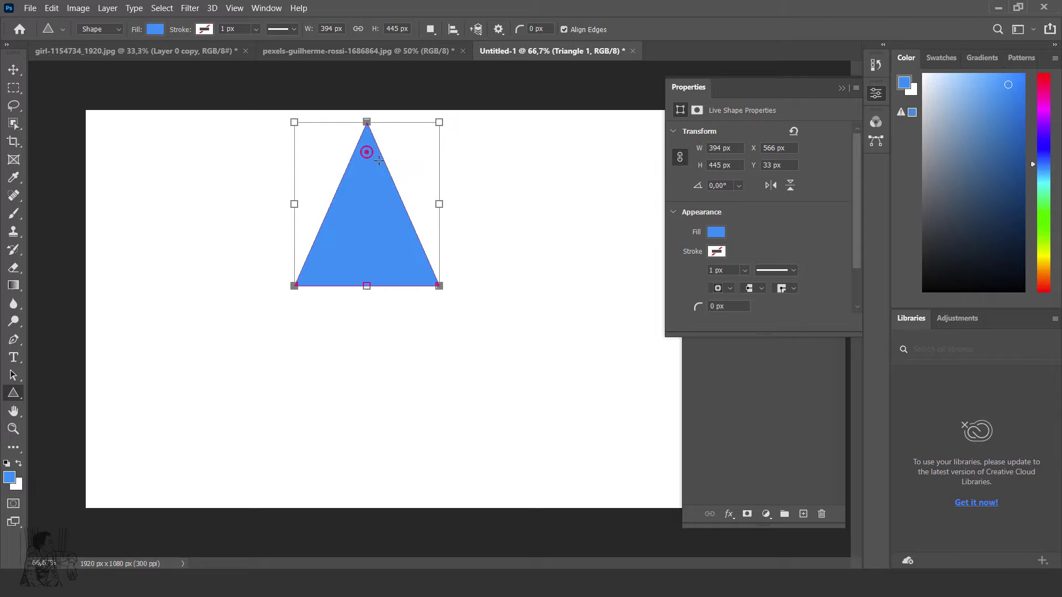
left_click_drag(367, 152, 367, 216)
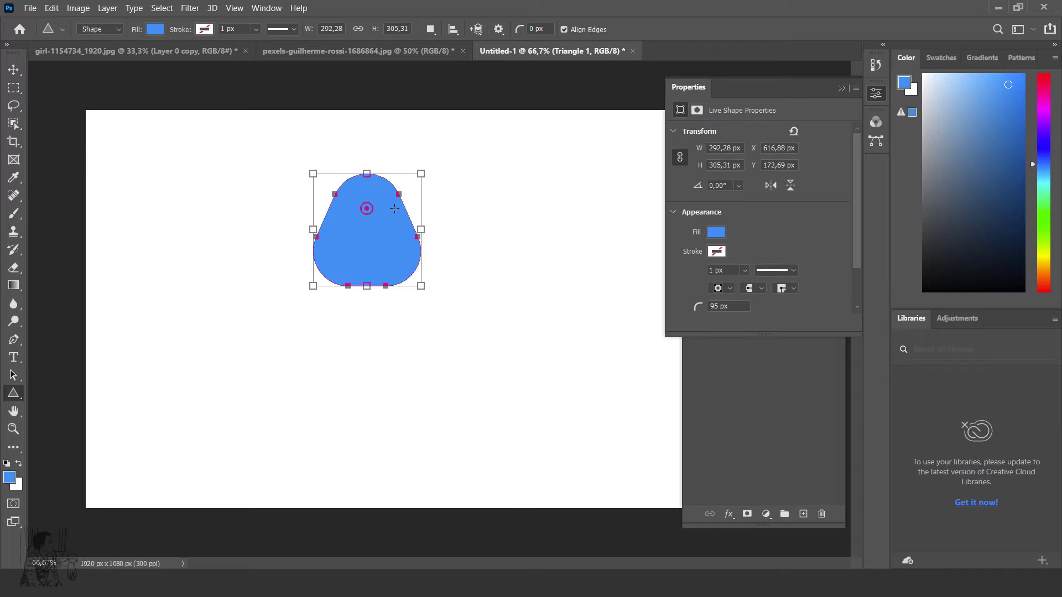
key("ctrl+z")
Move the triangle down and left of centre, then switch to the umbrella photo.
key("v")
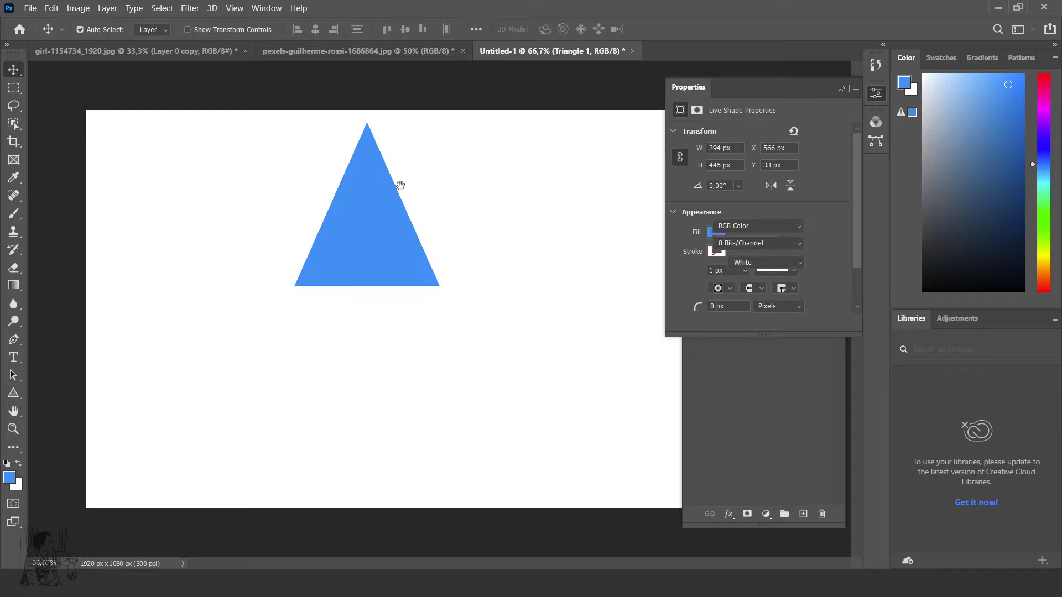
mouse_move(336, 226)
left_mouse_down()
mouse_move(332, 307)
mouse_move(391, 277)
mouse_move(274, 314)
left_mouse_up()
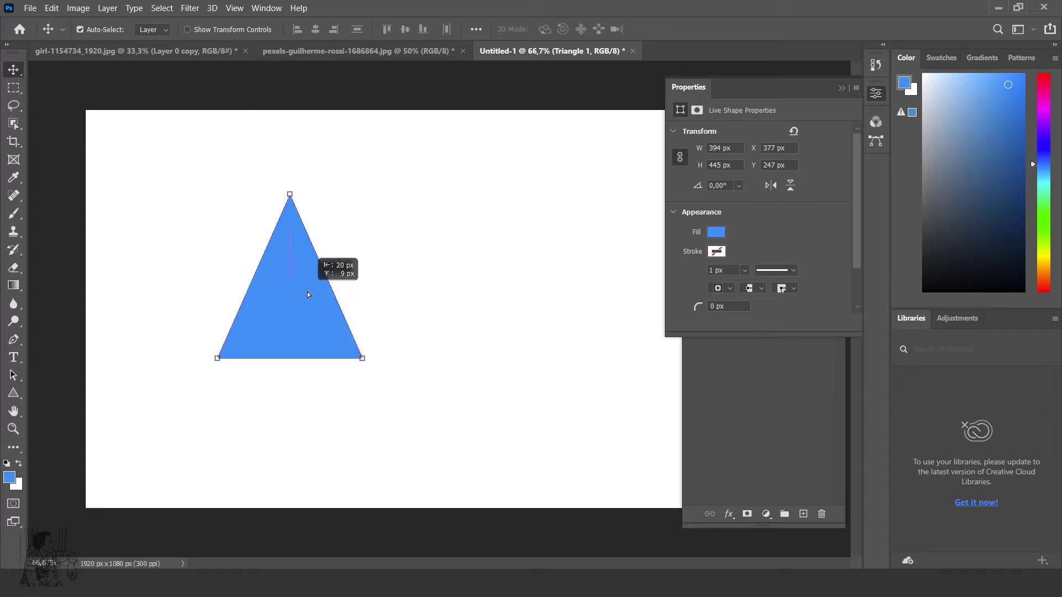
left_click_drag(313, 301, 290, 300)
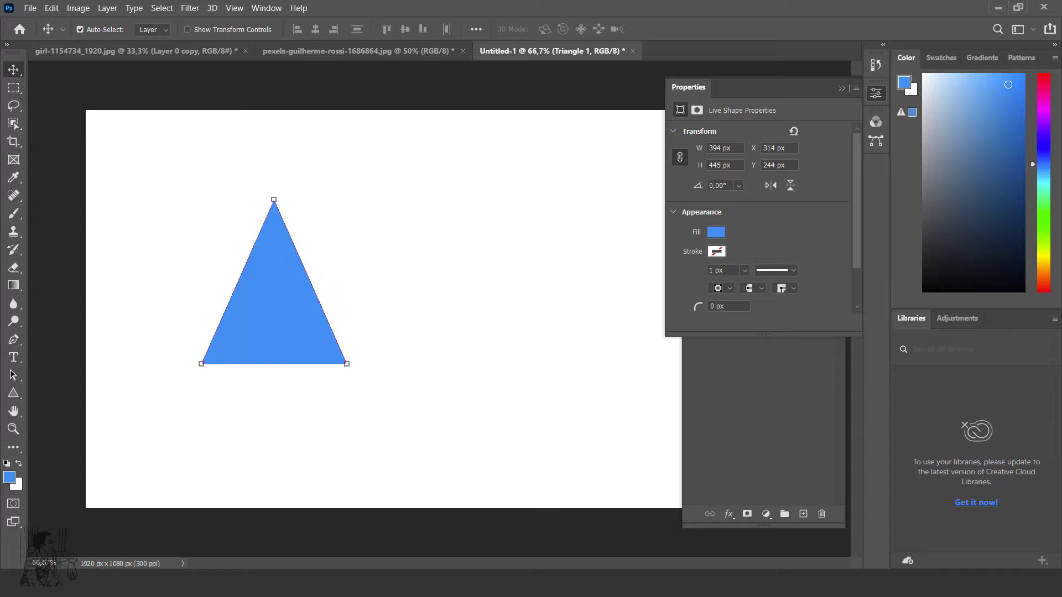
key("ctrl+shift+Tab")
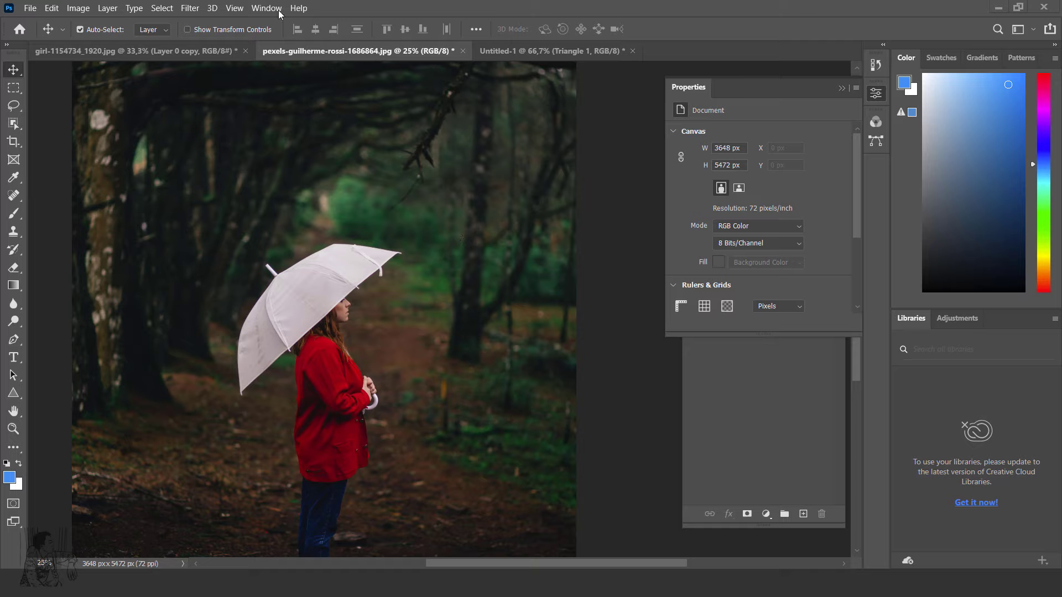
Reopen the Discover panel with a cleared search and dock it right of the photo.
left_click(300, 9)
left_click(316, 22)
left_click_drag(230, 45, 584, 79)
left_click(641, 67)
left_click(303, 8)
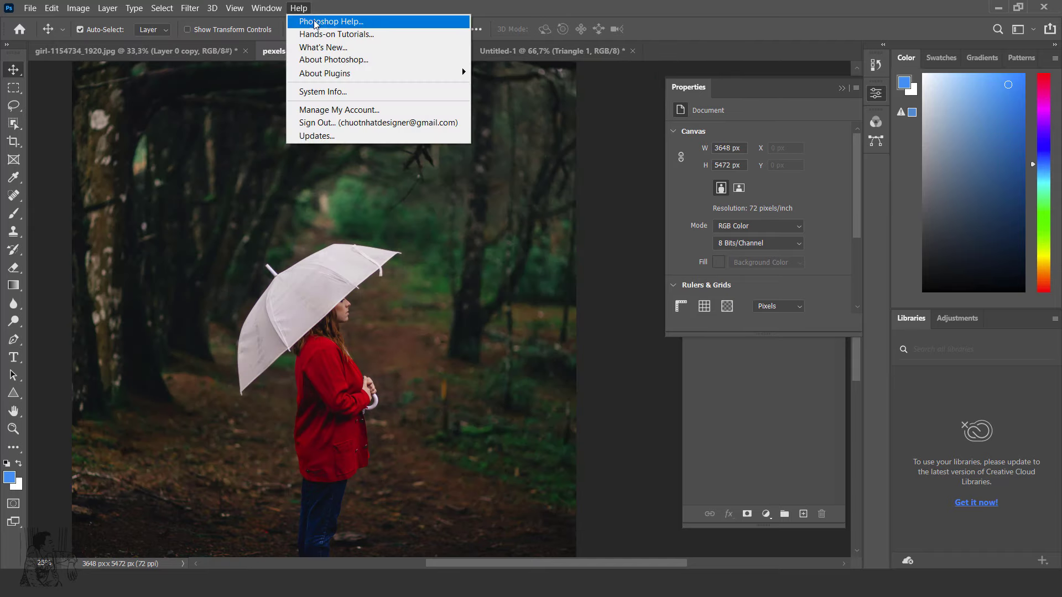
left_click(341, 22)
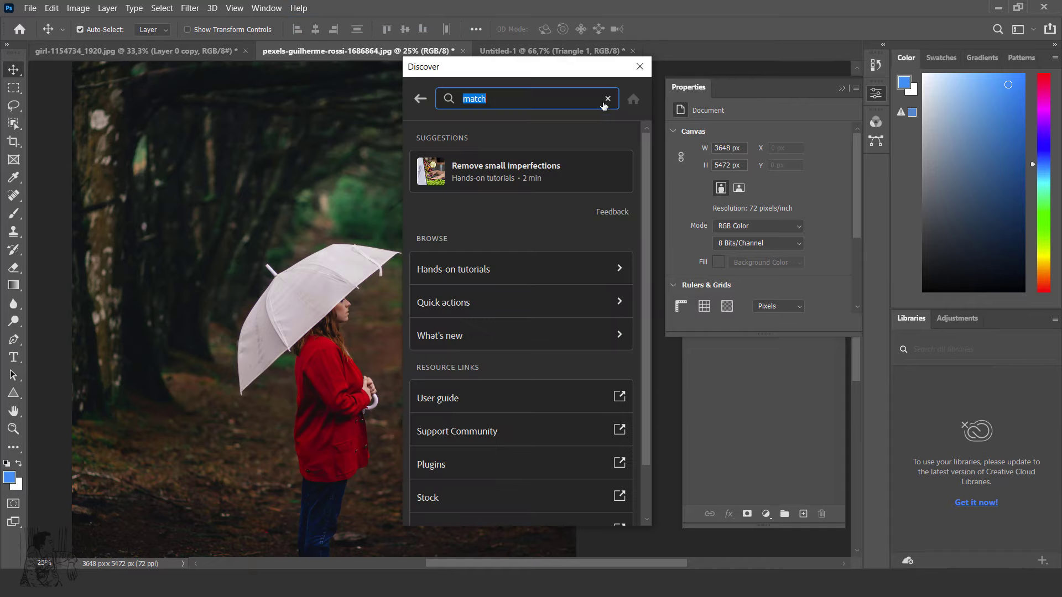
left_click(640, 68)
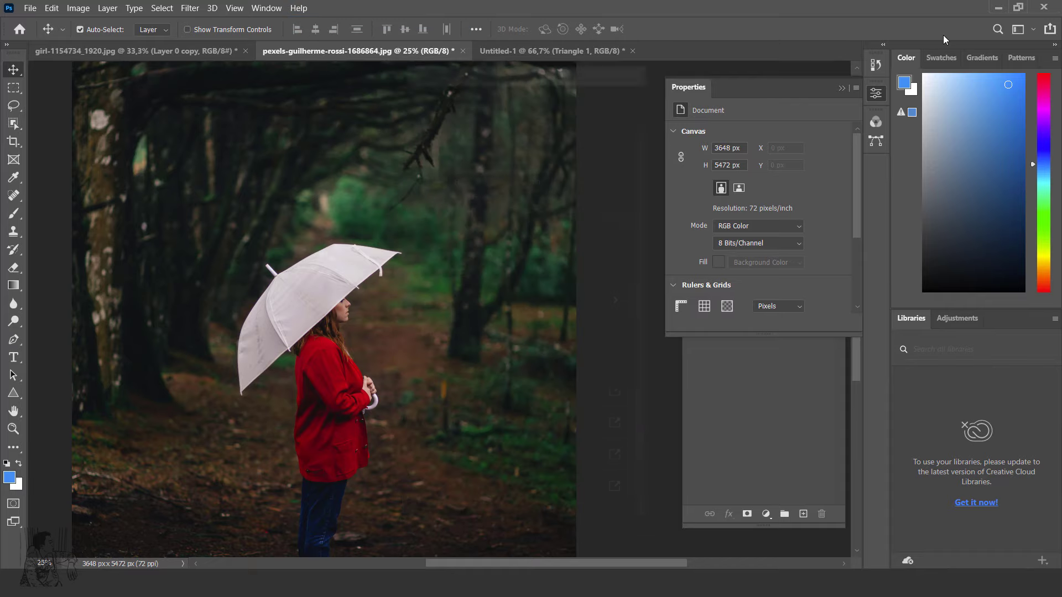
left_click(998, 30)
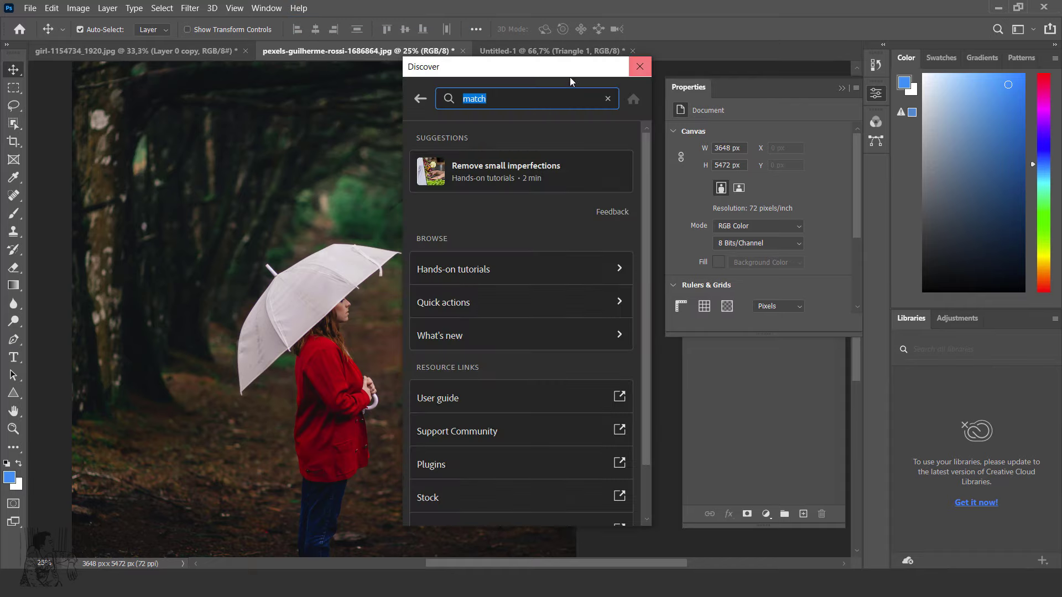
left_click(607, 100)
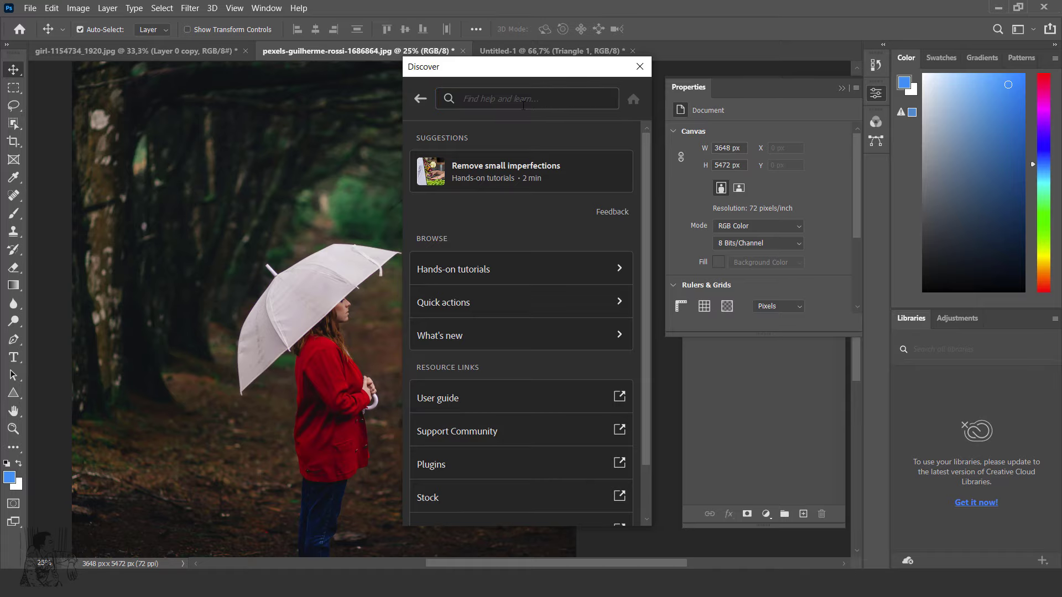
mouse_move(522, 66)
left_mouse_down()
mouse_move(712, 74)
mouse_move(697, 79)
left_mouse_up()
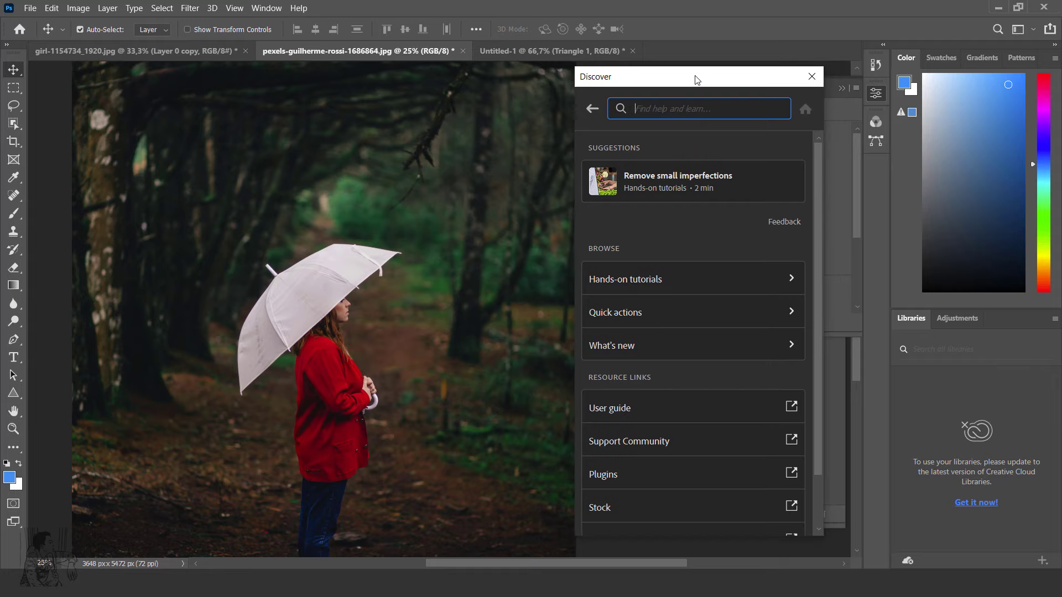
Browse the image adjustments list and search Discover for 'equalize'.
left_click(77, 12)
mouse_move(98, 41)
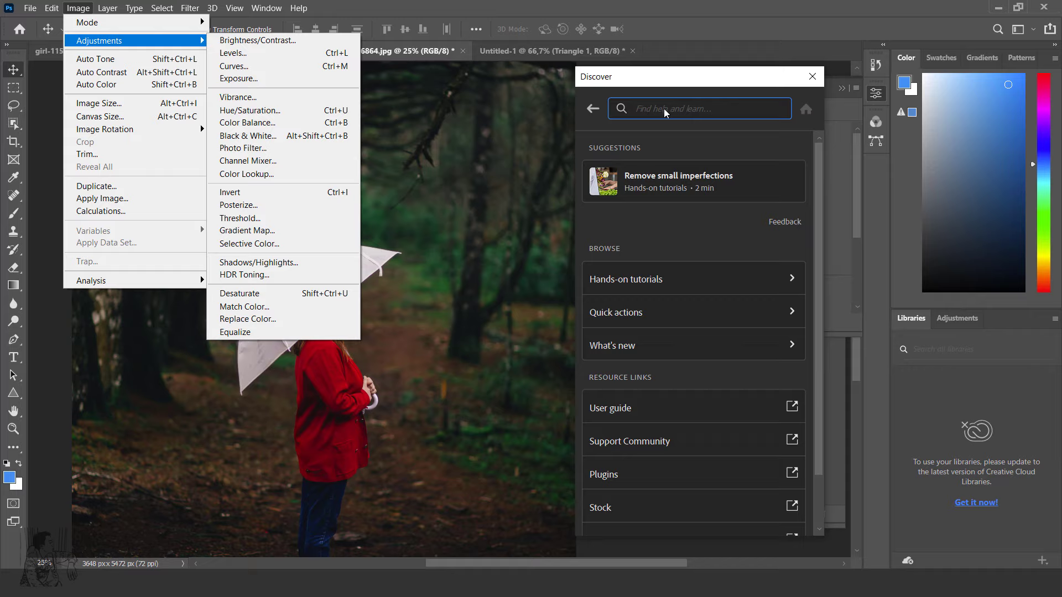
left_click(667, 111)
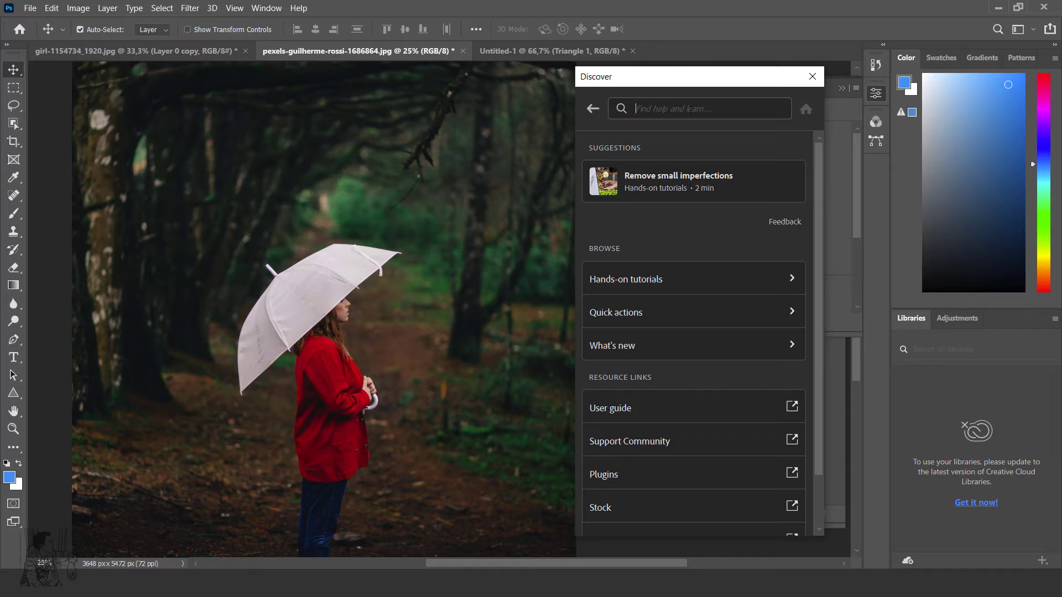
type("equalize")
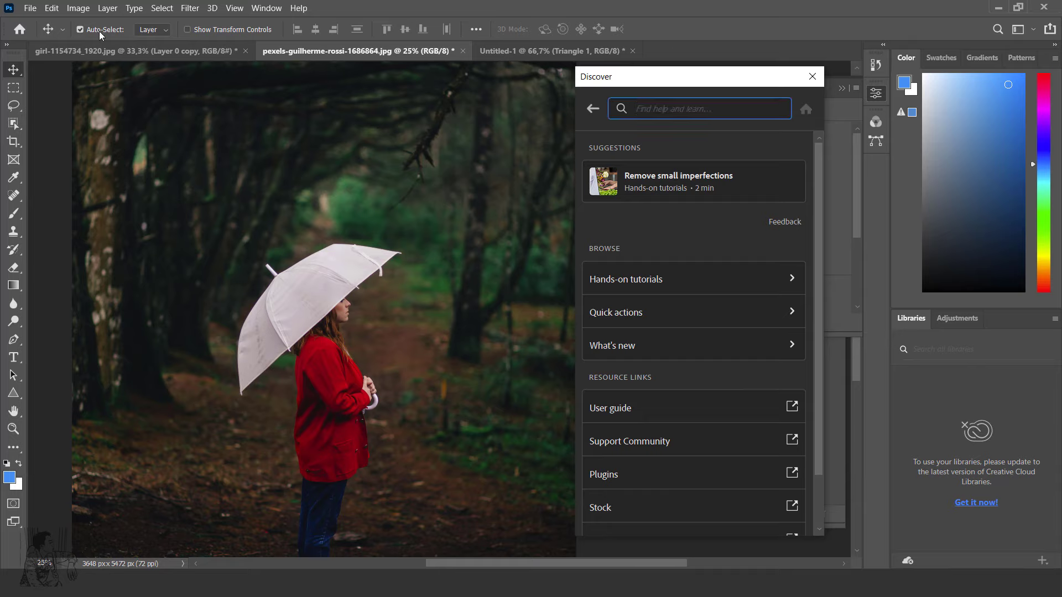
left_click(78, 8)
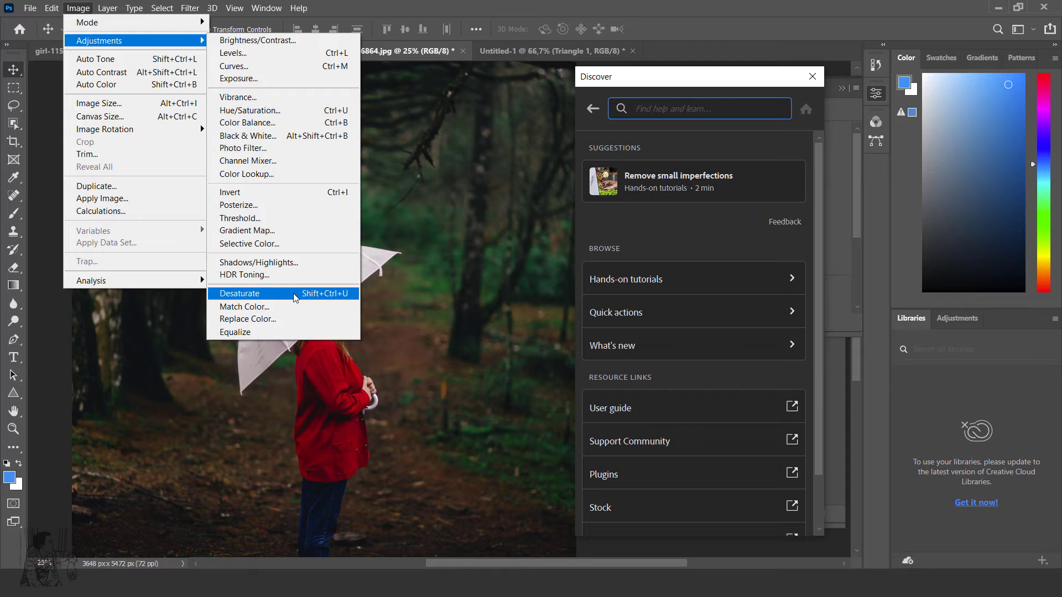
left_click(642, 111)
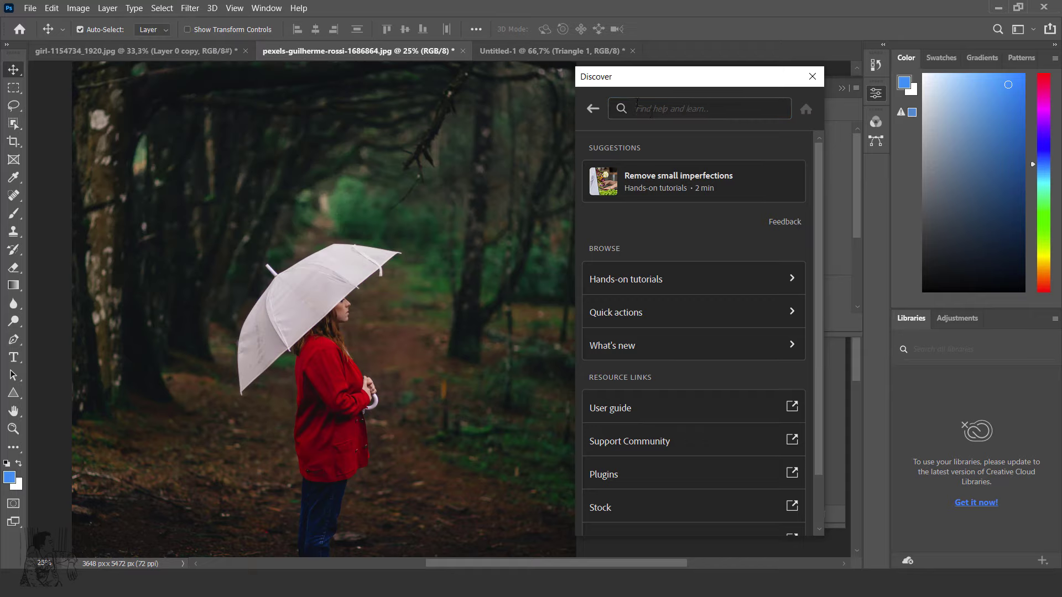
Search Discover for 'match', open and cancel Match Color, then search 'replace'.
type("des")
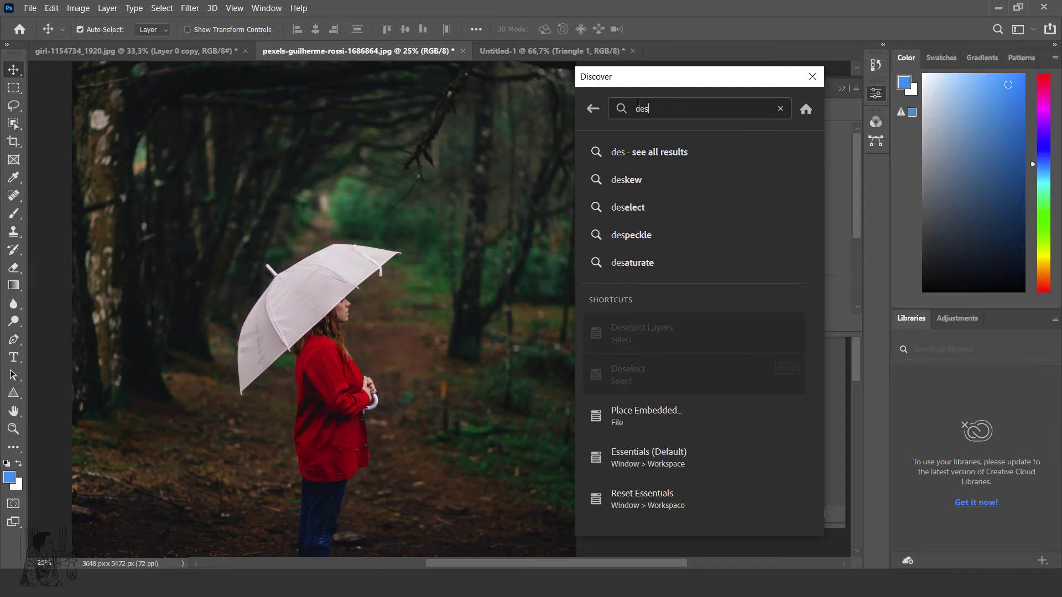
type("e")
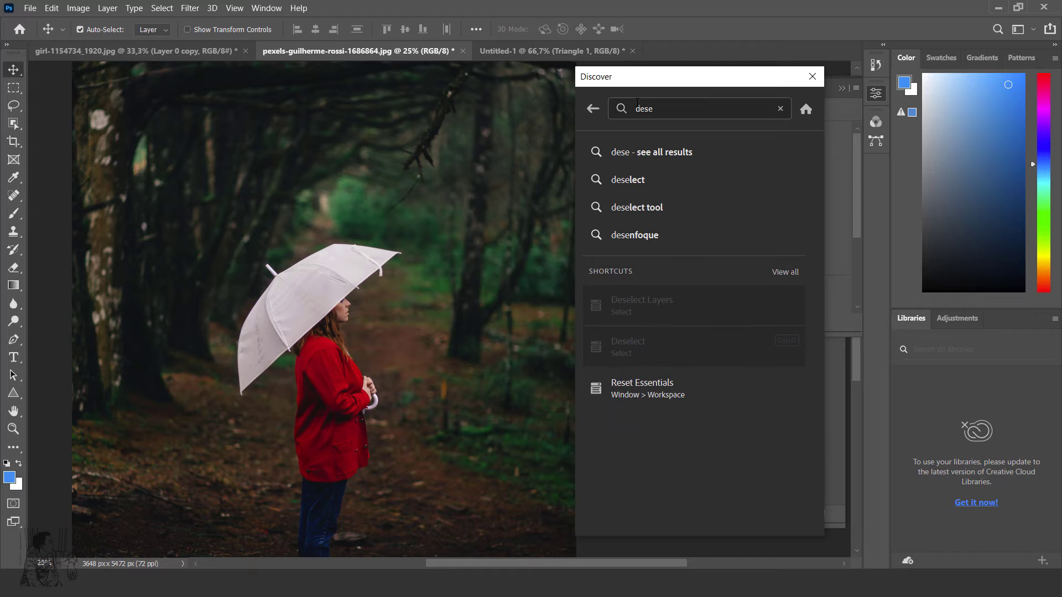
key("BackSpace")
key("BackSpace")
key("BackSpace")
key("BackSpace")
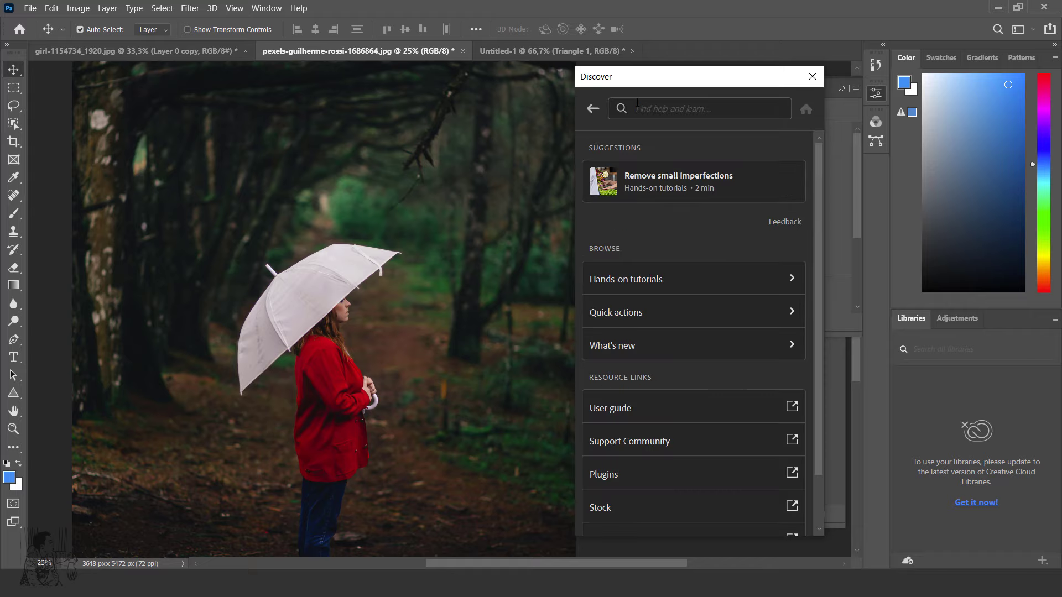
type("ma")
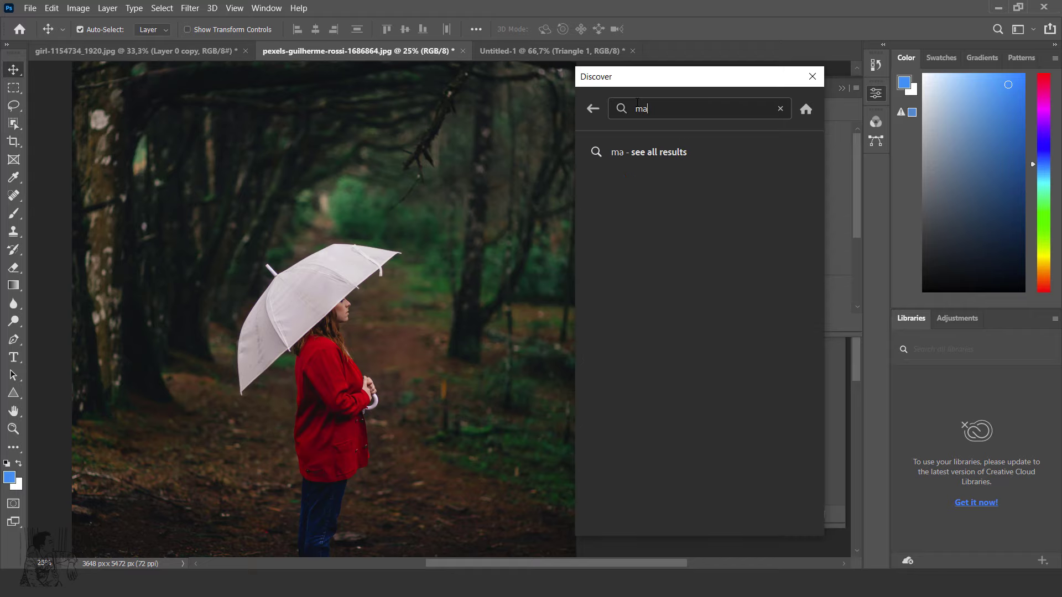
type("tch")
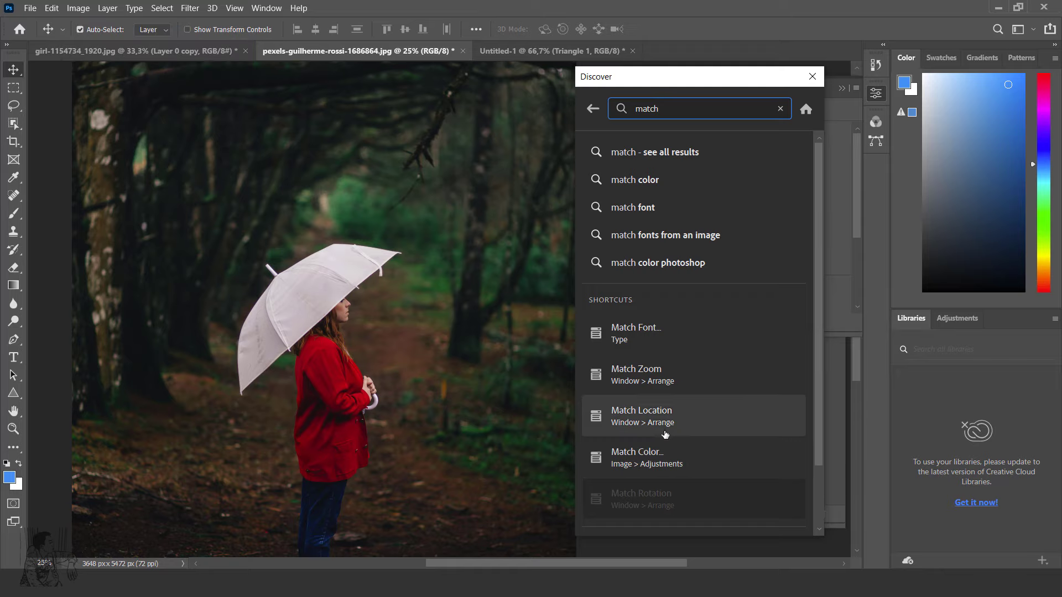
left_click(657, 454)
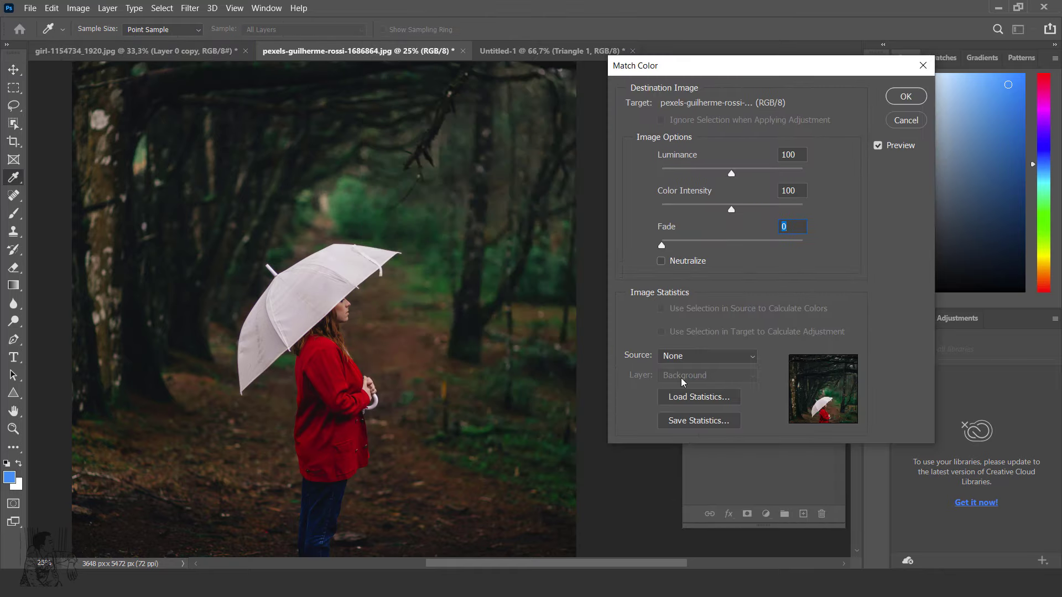
left_click(909, 123)
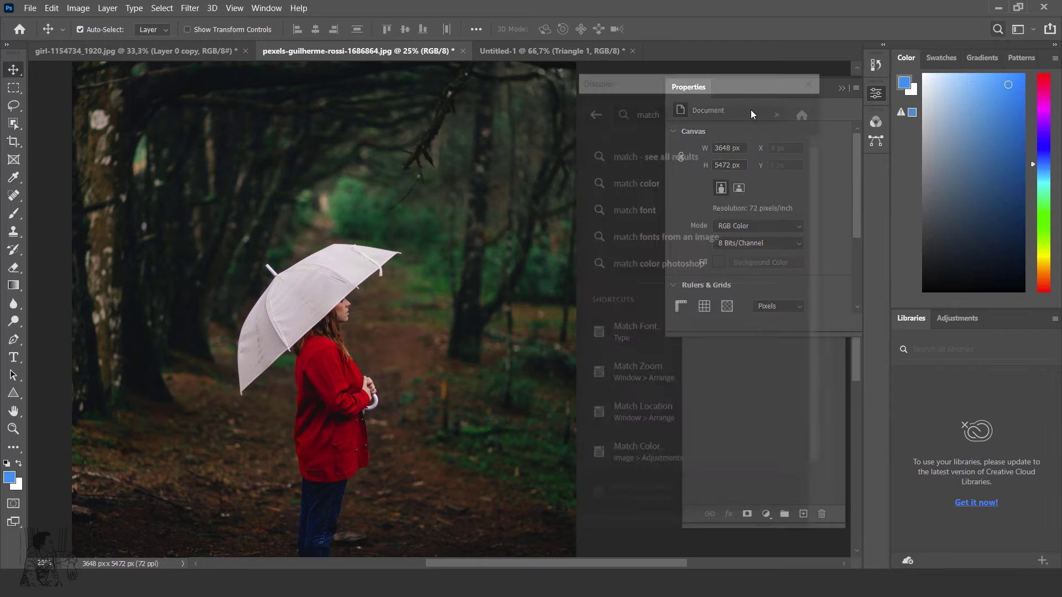
type("re")
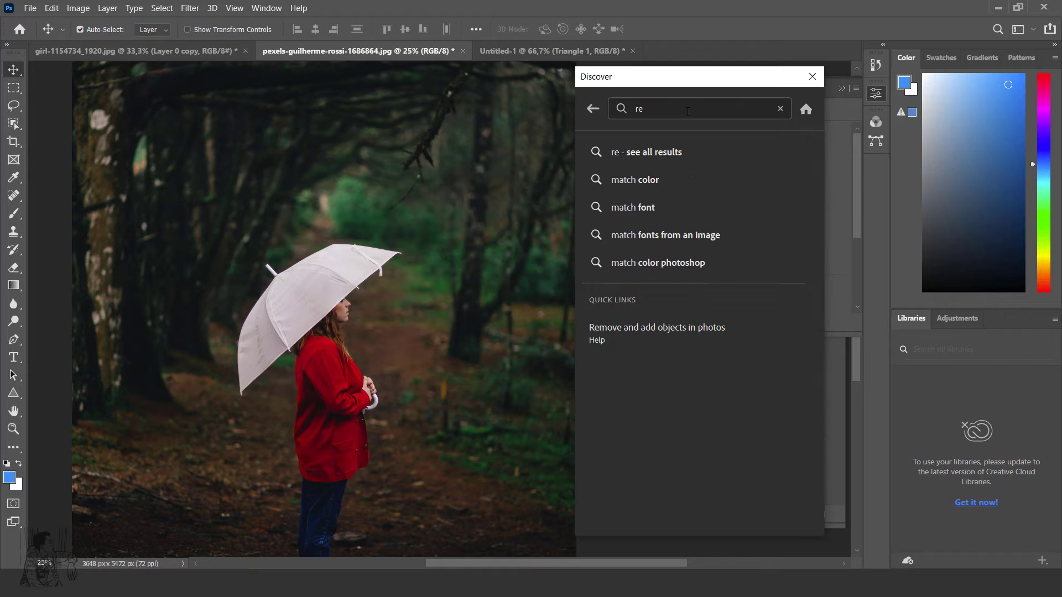
type("place")
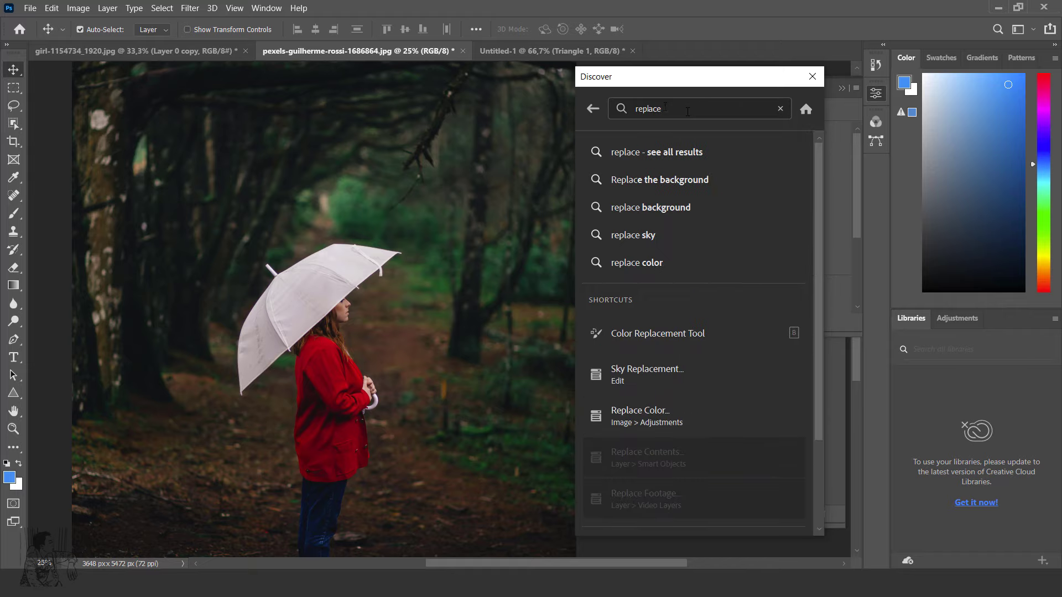
Trial Replace Color on the red jacket with Localized Color Clusters, cancel, then open Discover search.
left_click(622, 409)
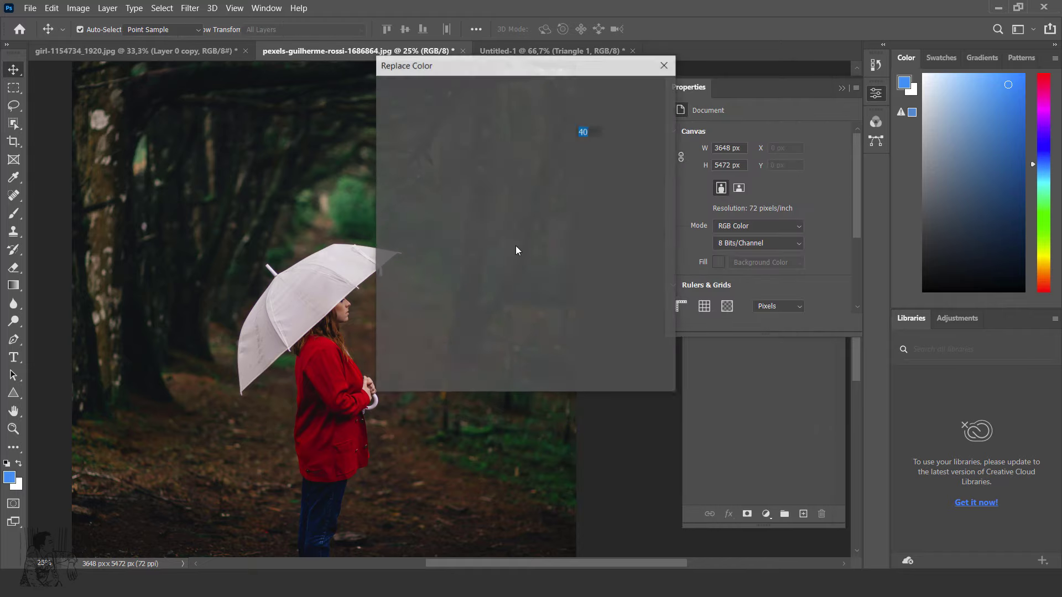
left_click(491, 172)
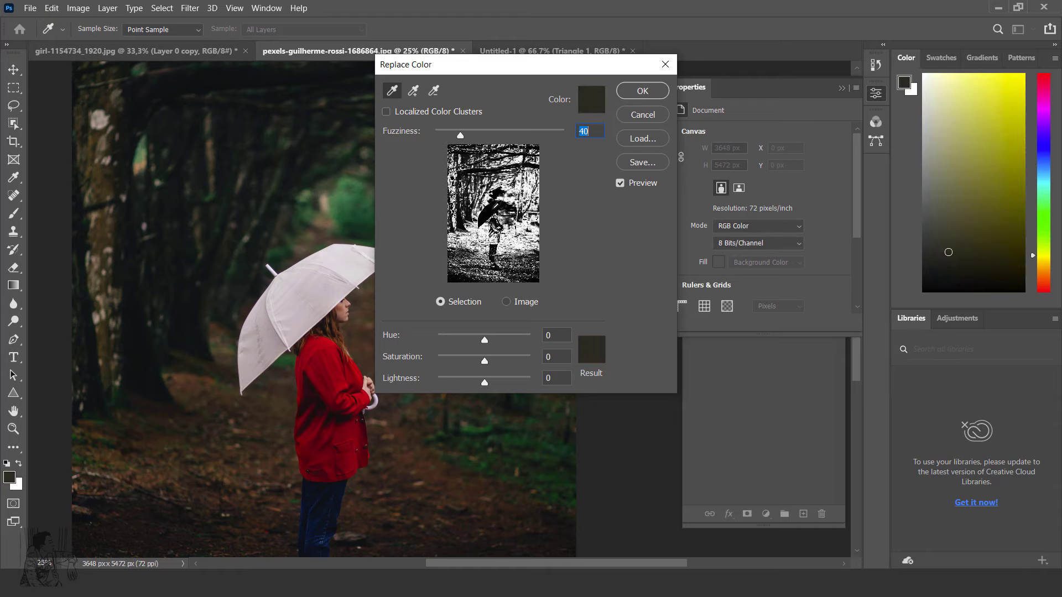
left_click(495, 231)
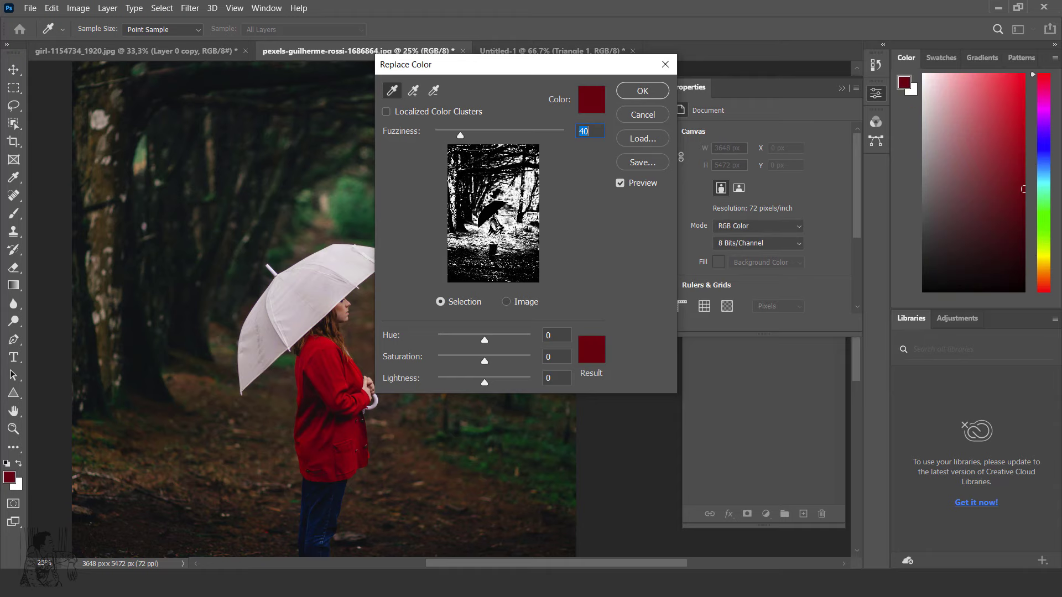
mouse_move(459, 142)
left_mouse_down()
mouse_move(579, 139)
mouse_move(479, 133)
left_mouse_up()
left_click(386, 111)
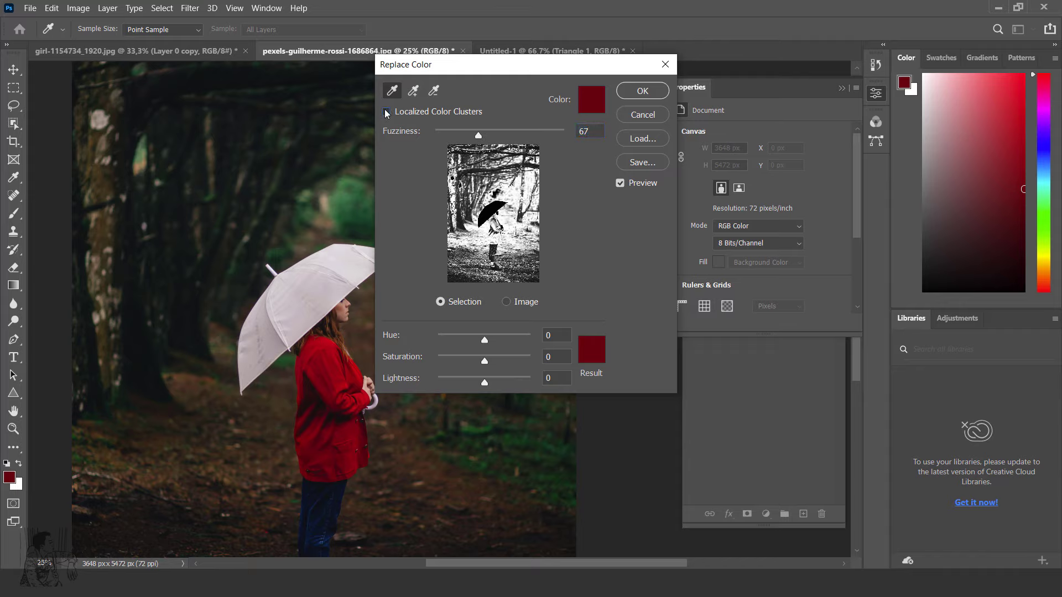
left_click(642, 115)
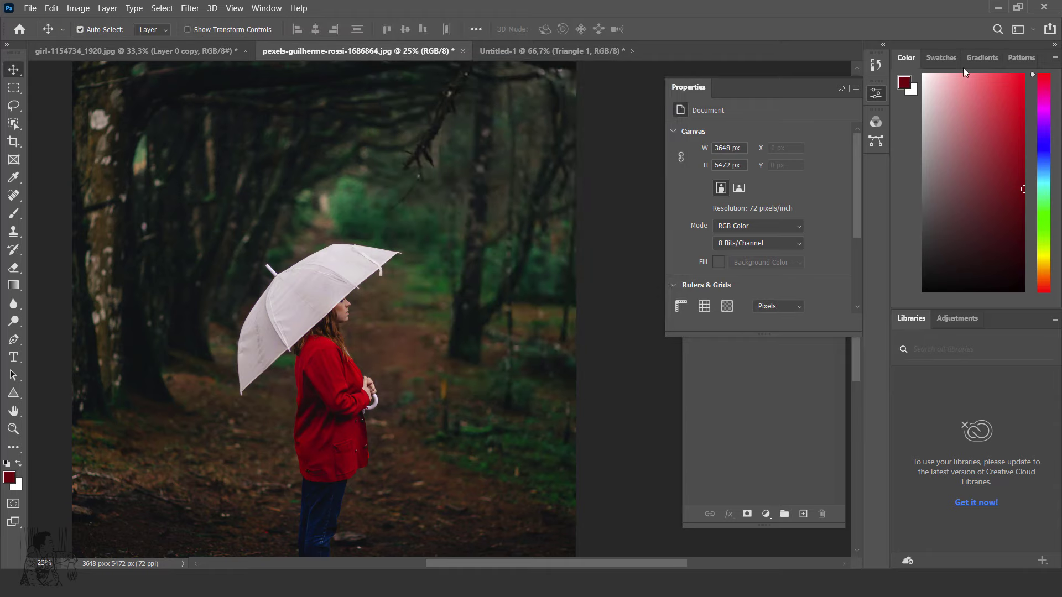
left_click(997, 30)
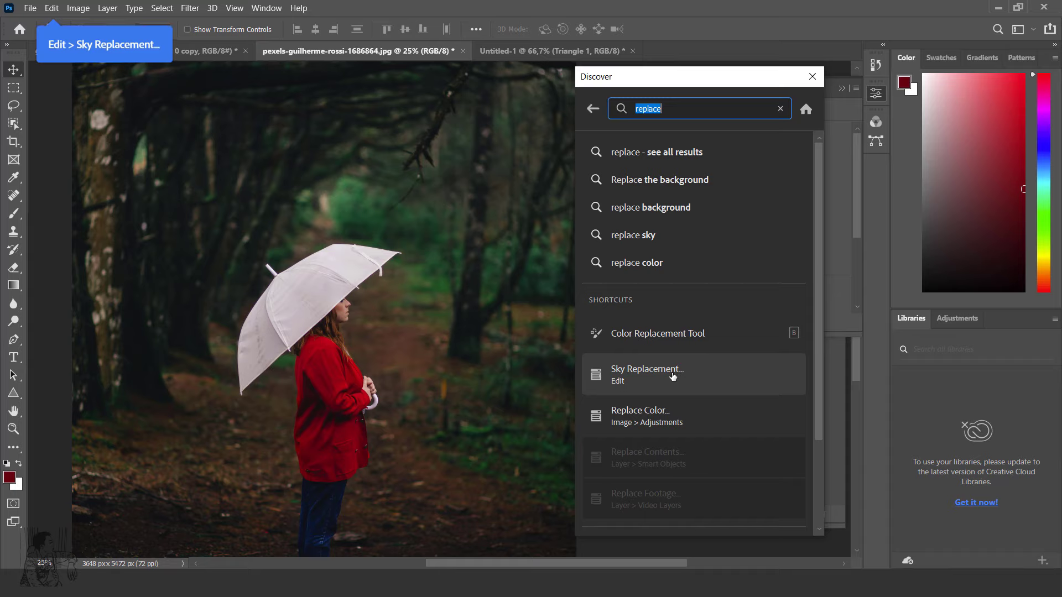
In Replace Color, sample the red jacket and widen Fuzziness to 141.
left_click(614, 365)
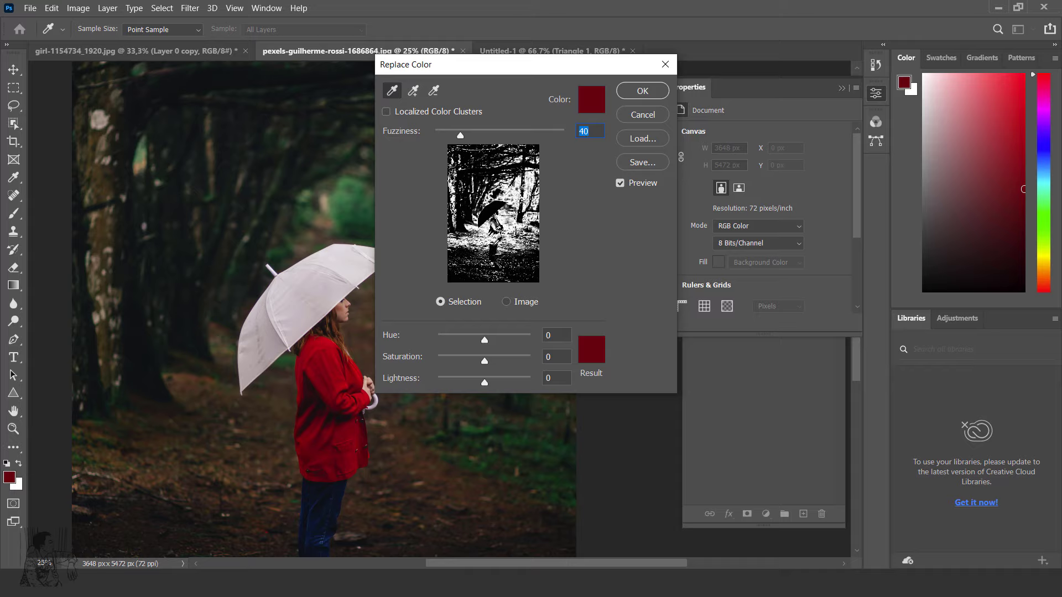
left_click(507, 302)
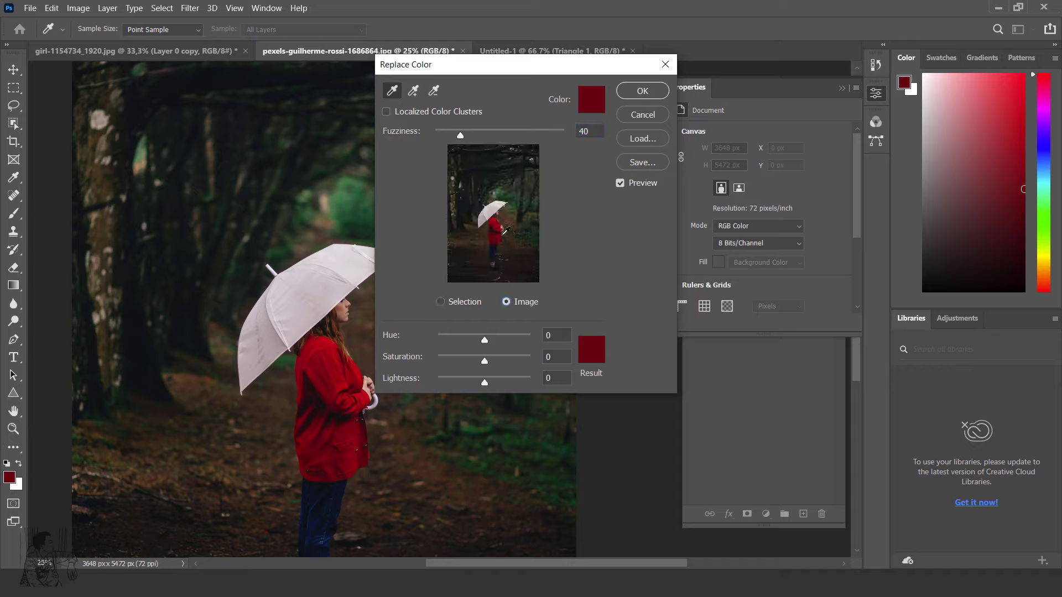
left_click(499, 222)
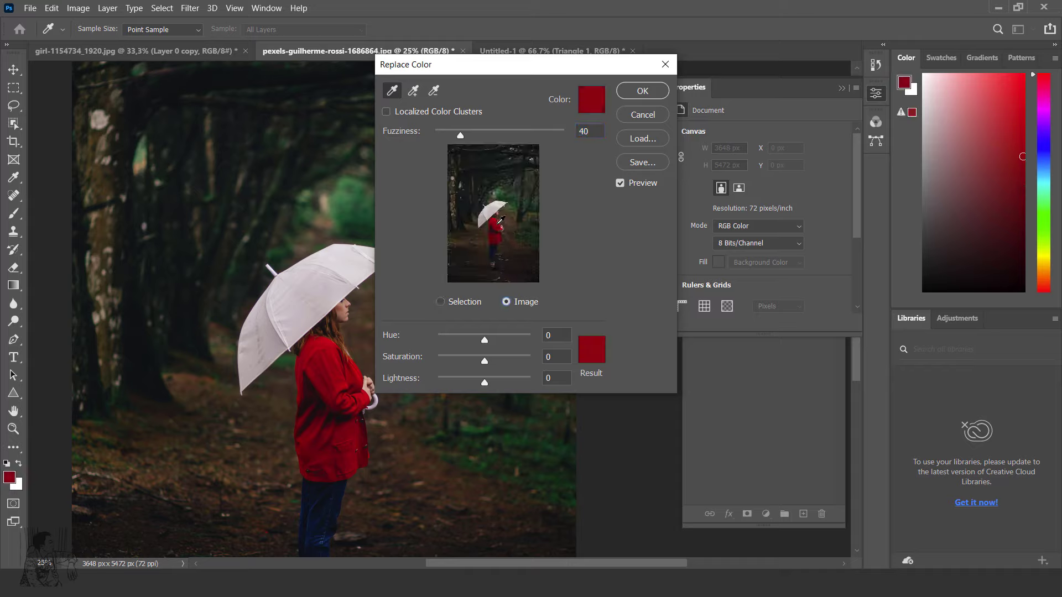
left_click(526, 133)
Choose a bright green replacement colour (Hue +116, Saturation -6, Lightness +20).
left_click(601, 351)
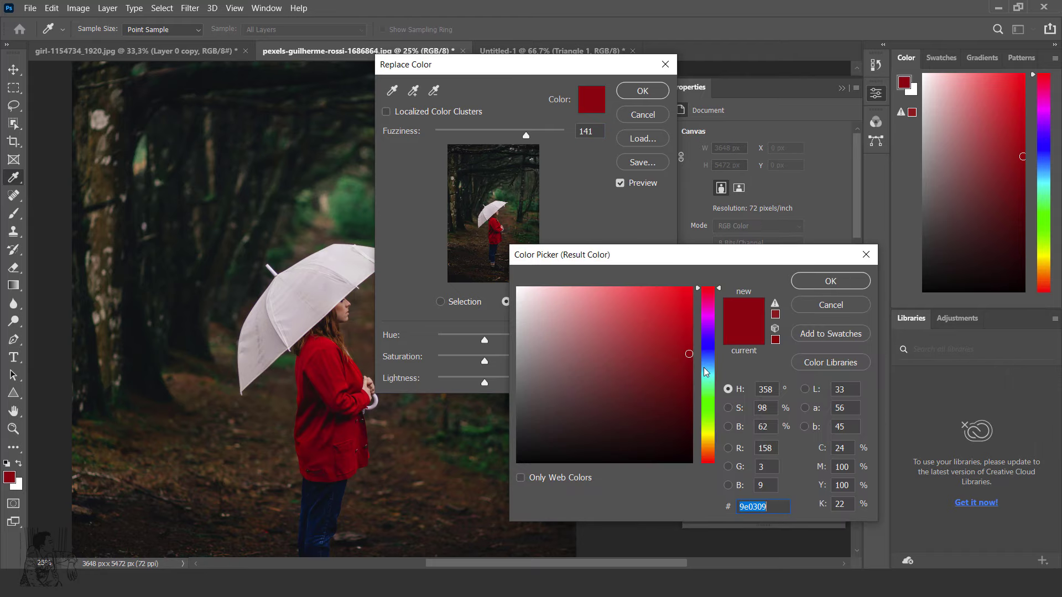
mouse_move(706, 371)
left_mouse_down()
mouse_move(708, 349)
mouse_move(684, 310)
mouse_move(664, 303)
left_mouse_up()
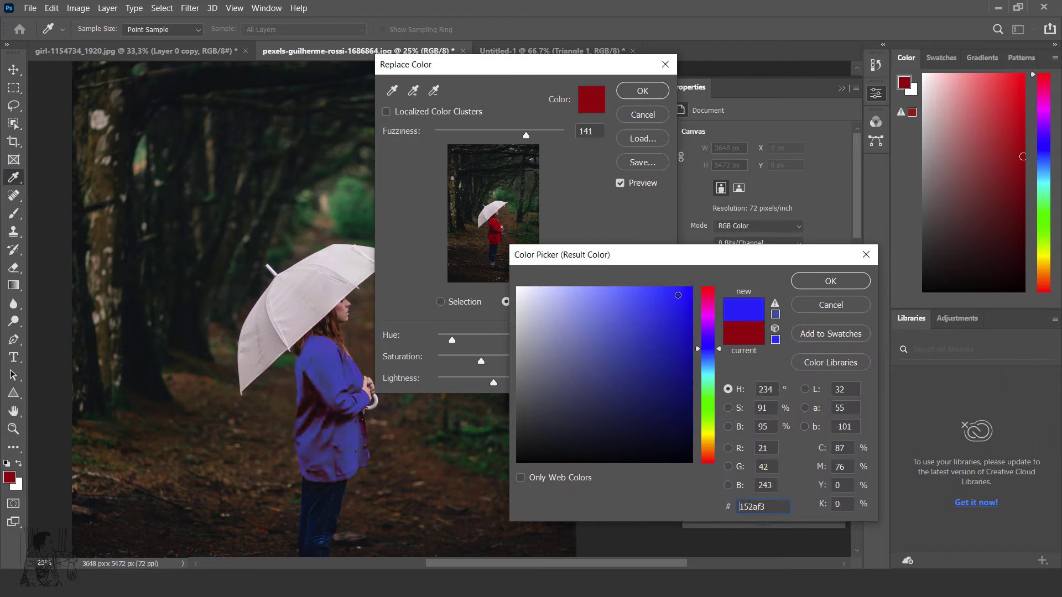
left_click(678, 295)
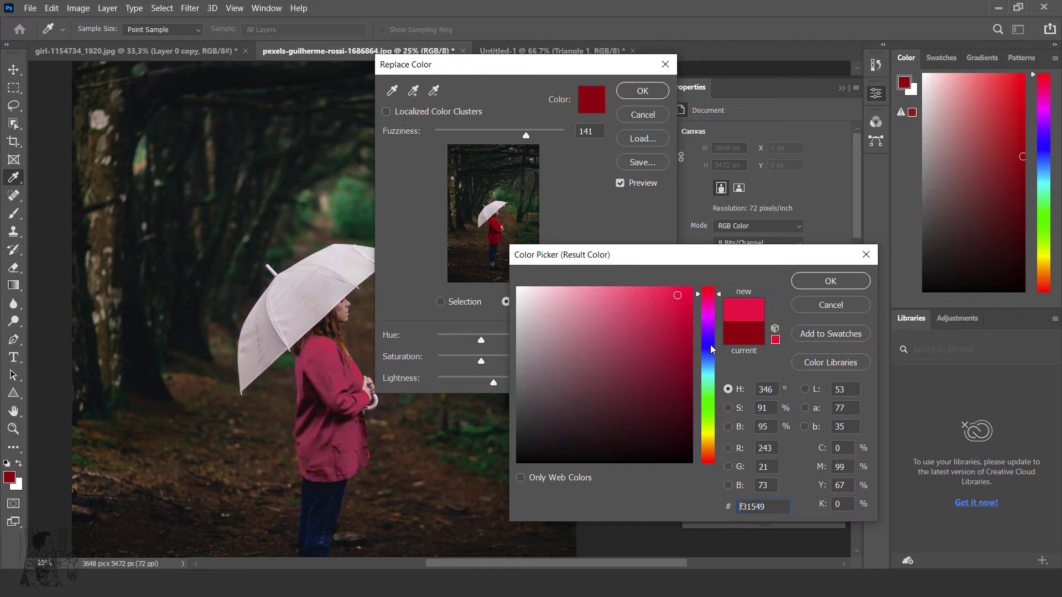
left_click_drag(712, 348, 711, 410)
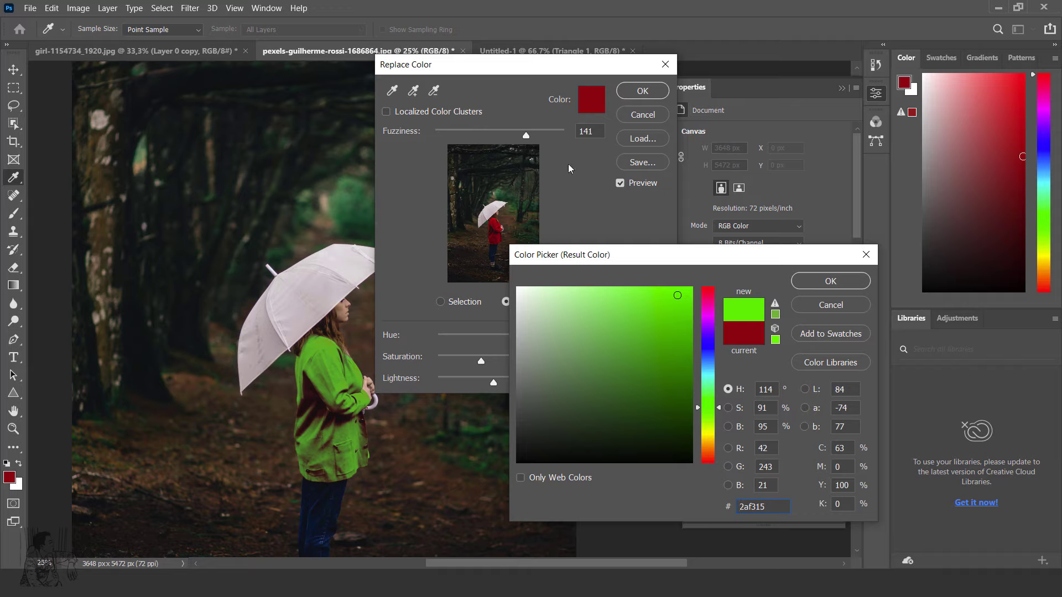
left_click(828, 281)
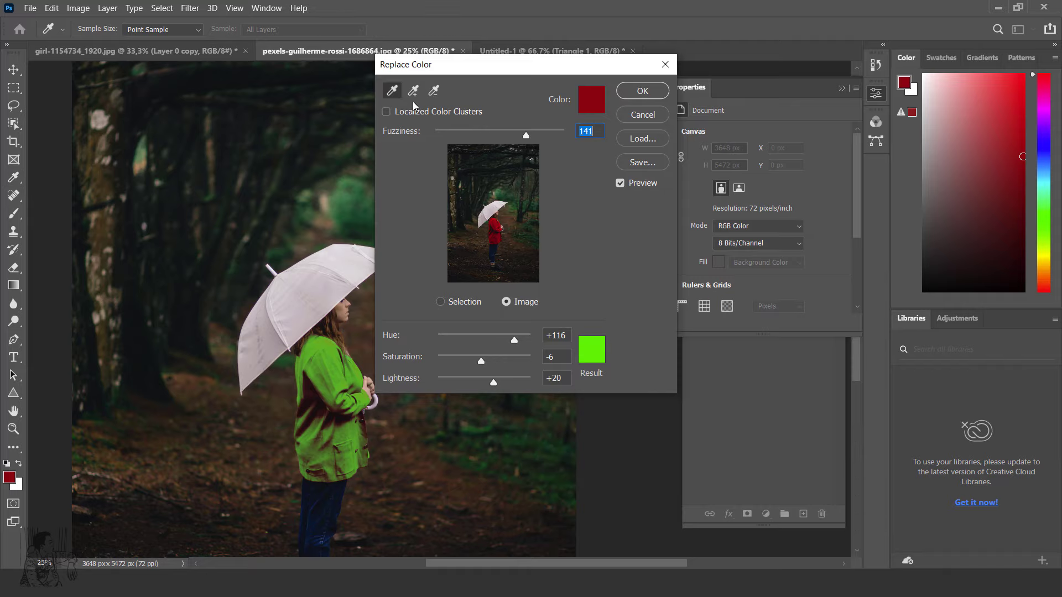
Try adding a darker jacket red to the sample, undo it, and apply the recolour.
left_click(414, 95)
left_click(315, 389)
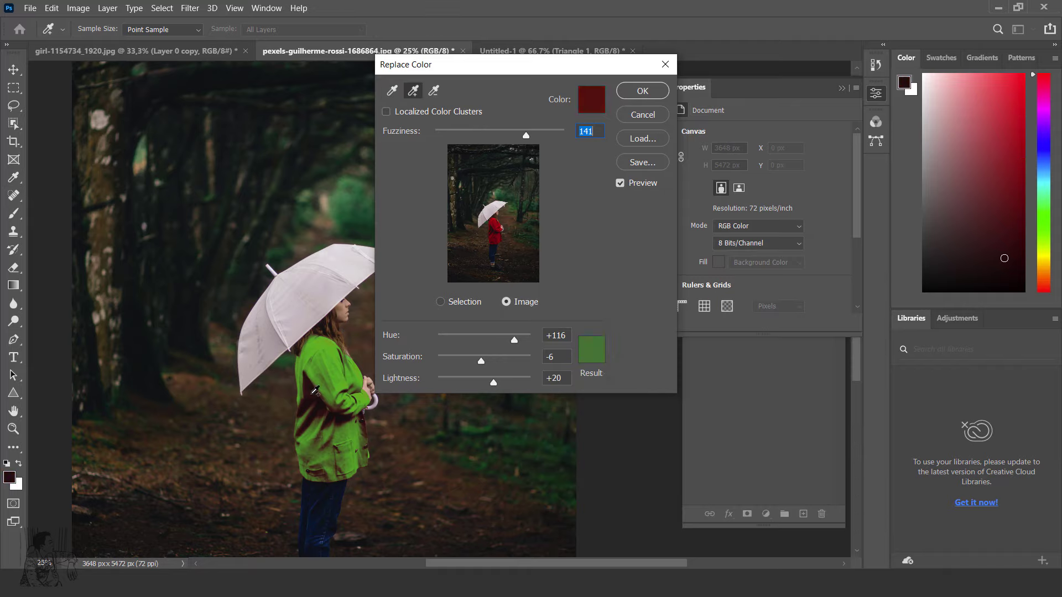
key("ctrl+z")
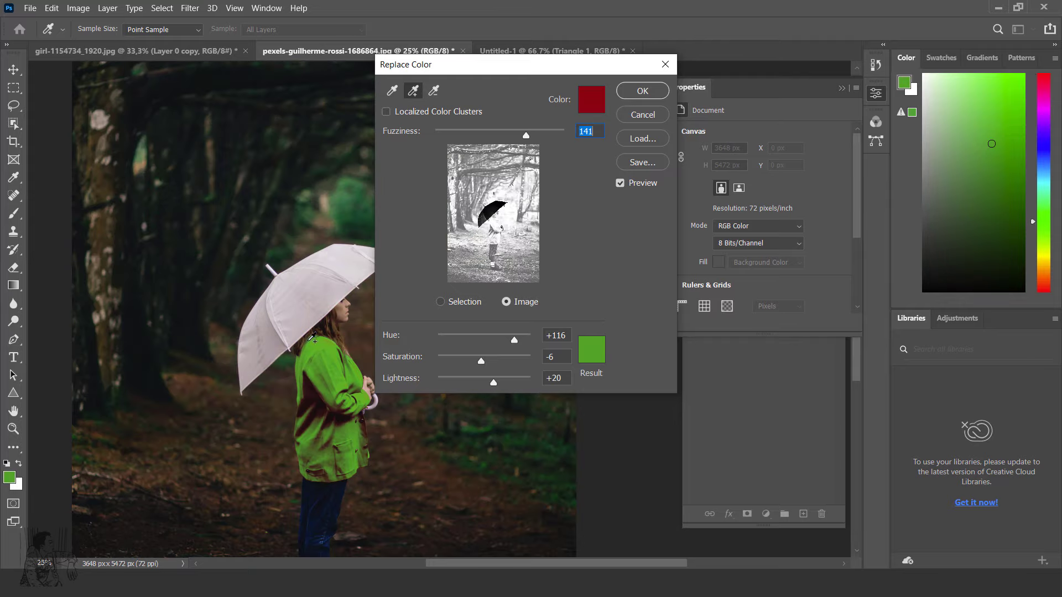
left_click(643, 92)
Zoom out to see the whole umbrella photo.
key("v")
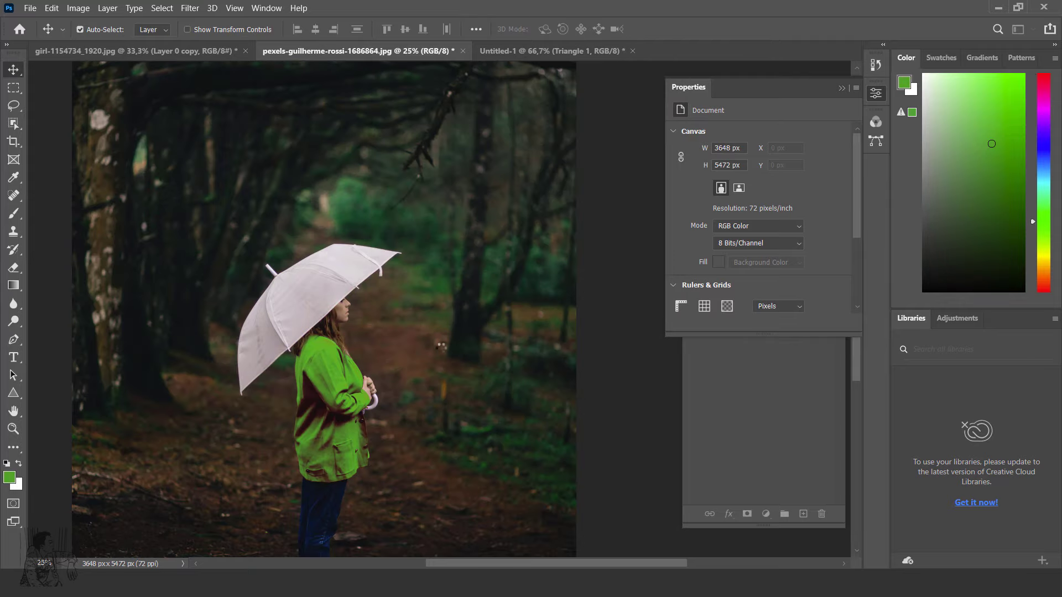
key("ctrl+minus")
scroll(531, 336, "up", 1)
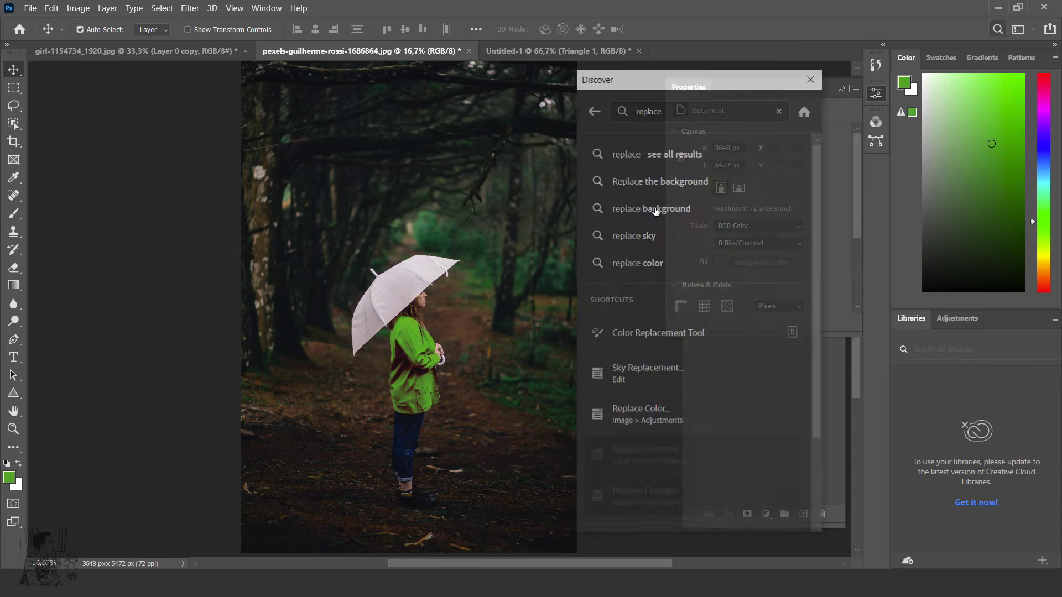
Search Discover for 'level', then 'Curve' to list the Curves shortcuts.
left_click(998, 28)
scroll(664, 265, "down", 2)
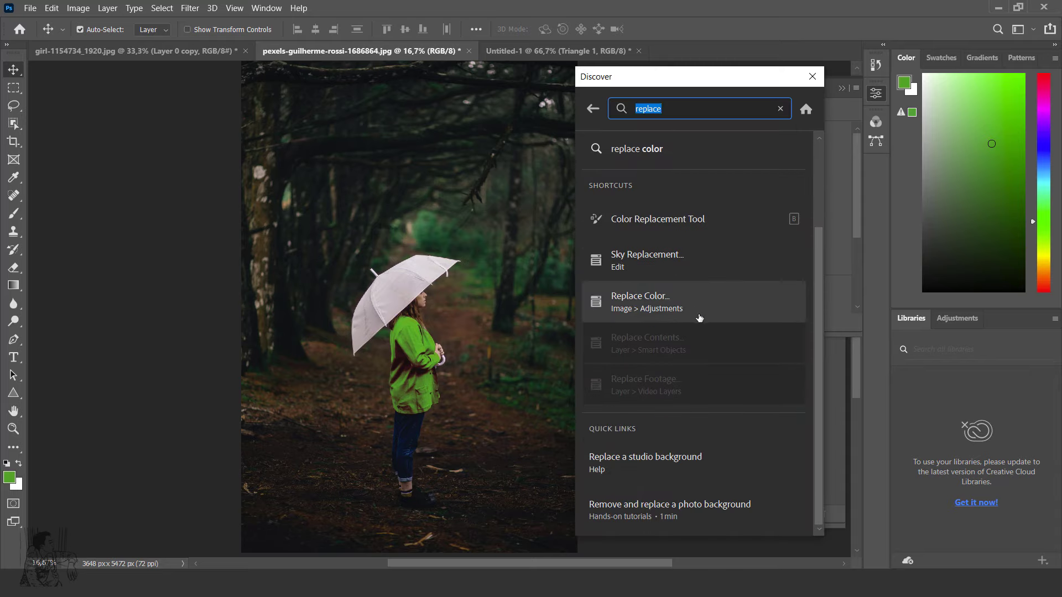
scroll(699, 318, "up", 2)
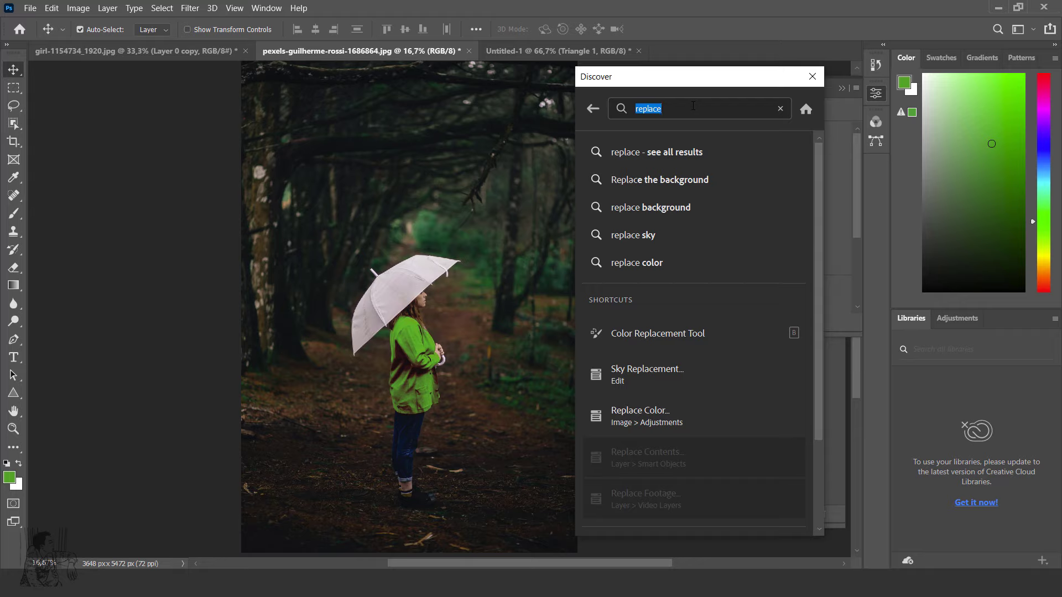
key("BackSpace")
type("le")
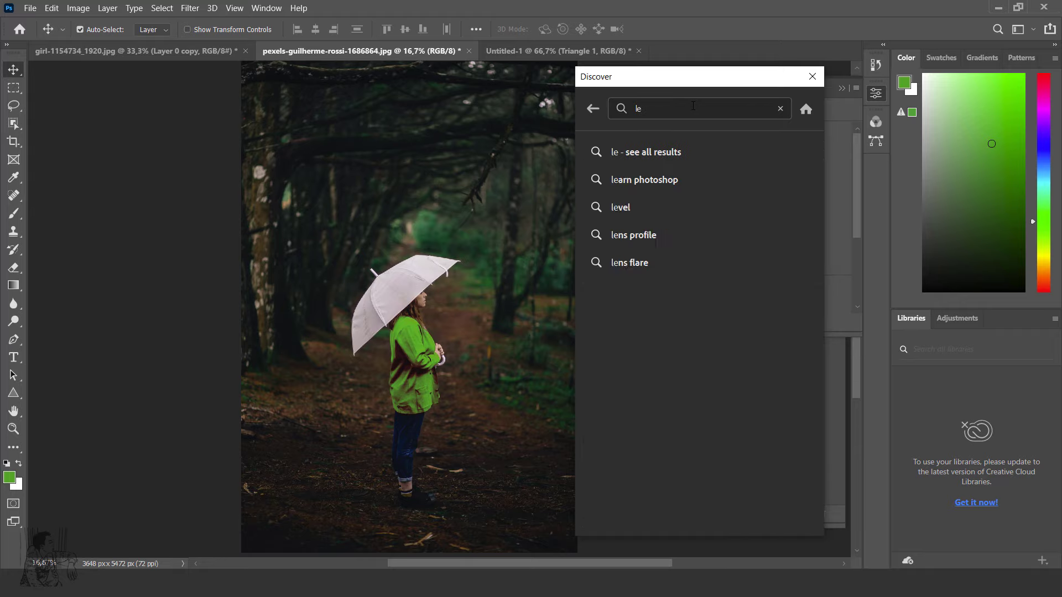
type("vel")
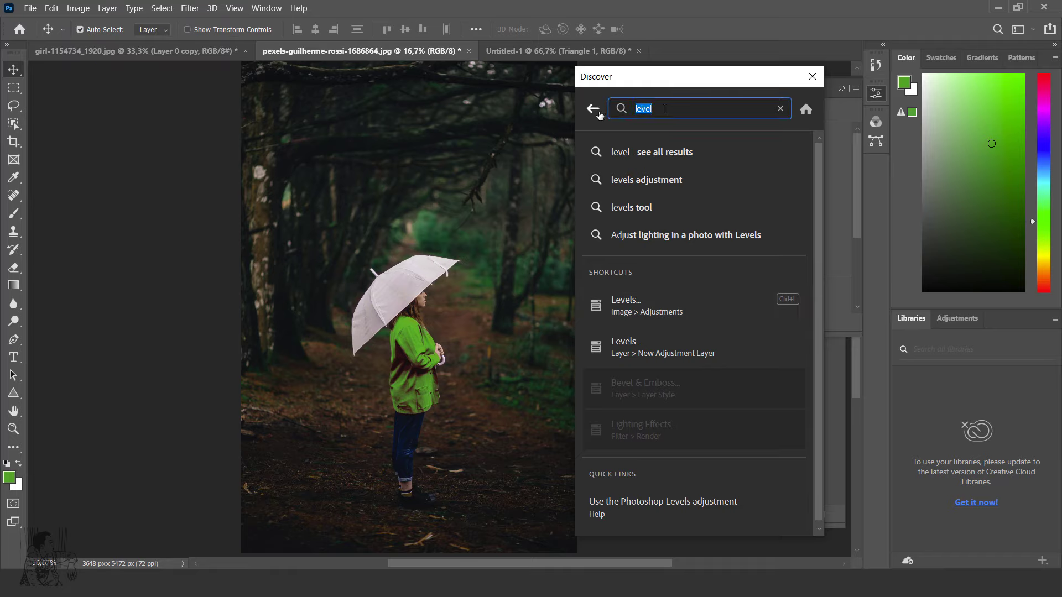
type("Curve")
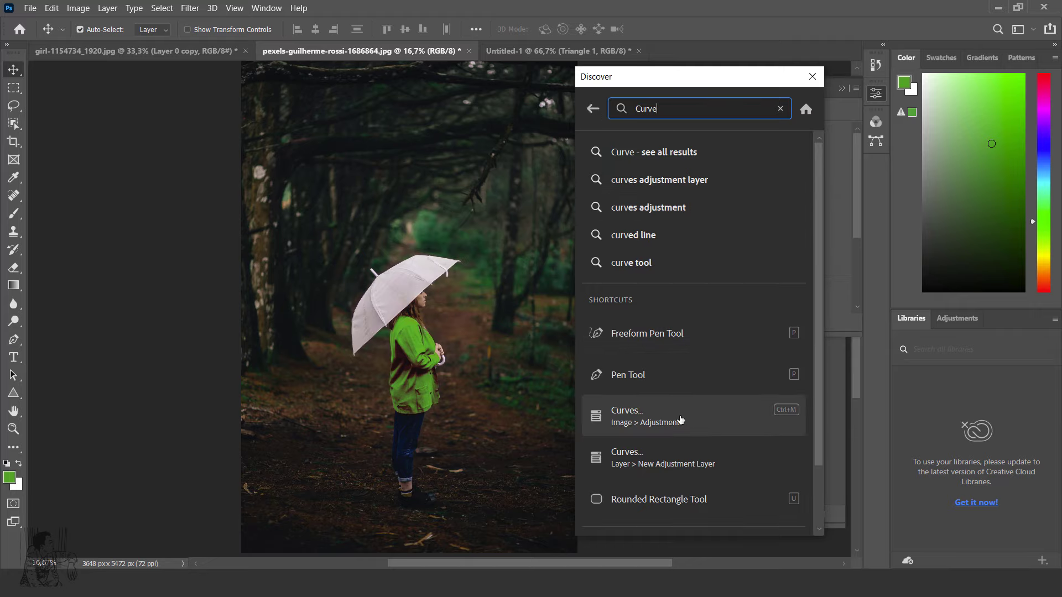
Open Curves, preview an S-curve contrast boost, then cancel it without applying.
left_click(681, 421)
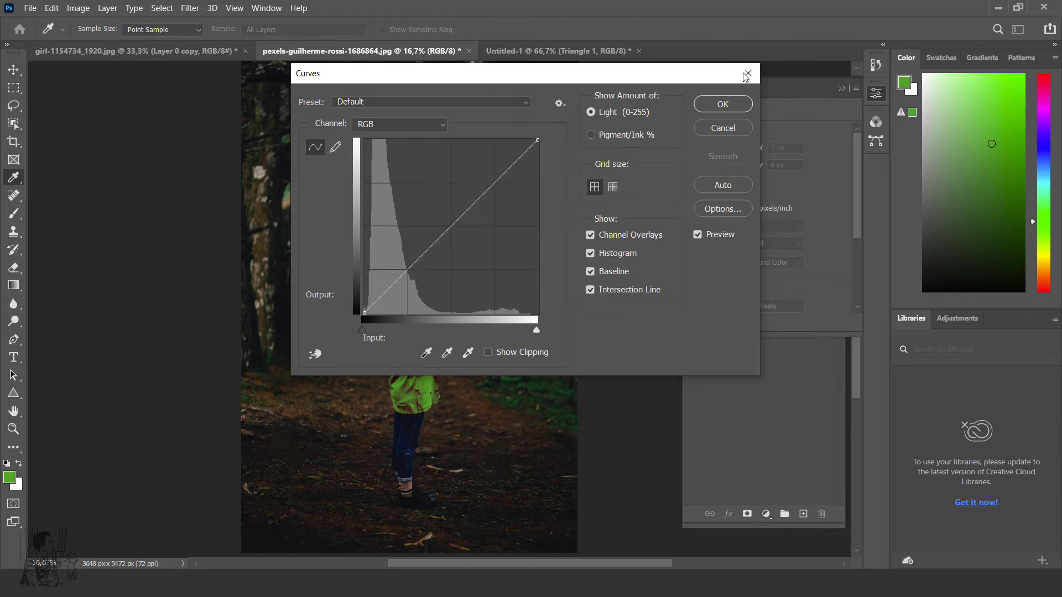
left_click_drag(730, 73, 1057, 83)
left_click_drag(754, 260, 750, 274)
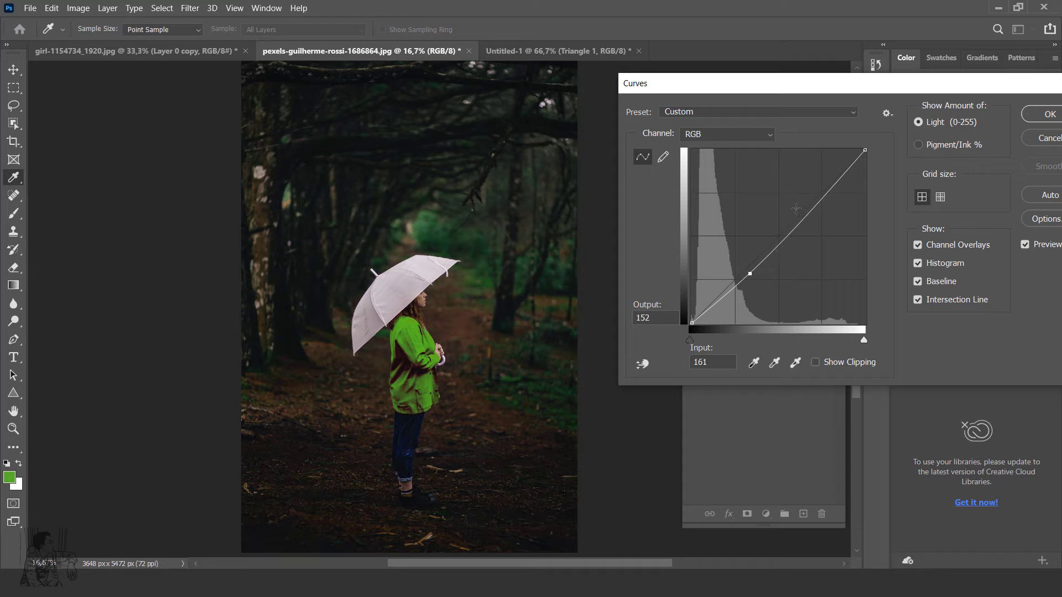
left_click_drag(795, 209, 795, 204)
left_click_drag(984, 92, 823, 92)
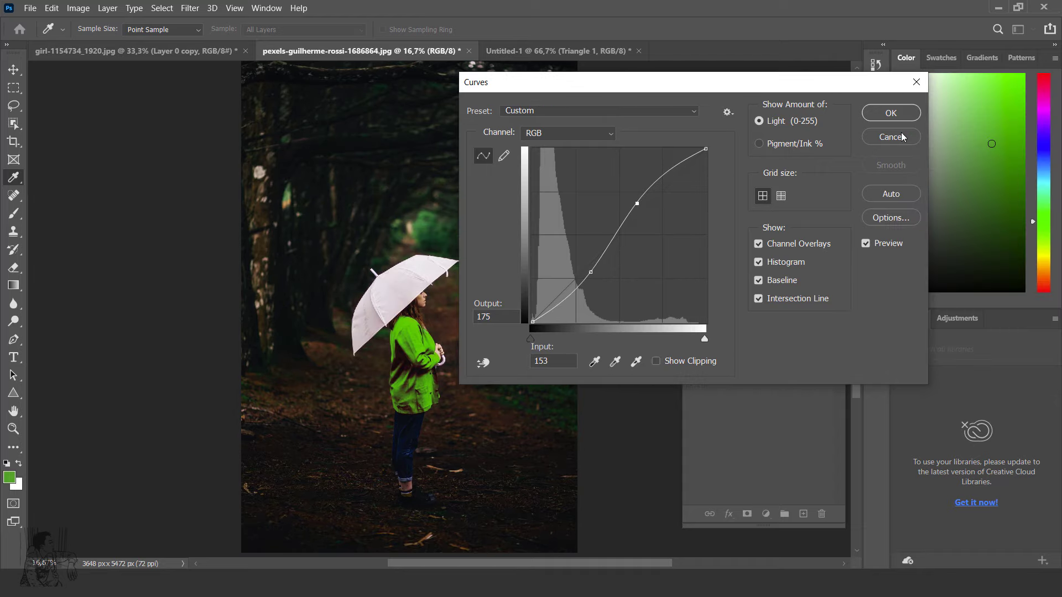
left_click(892, 135)
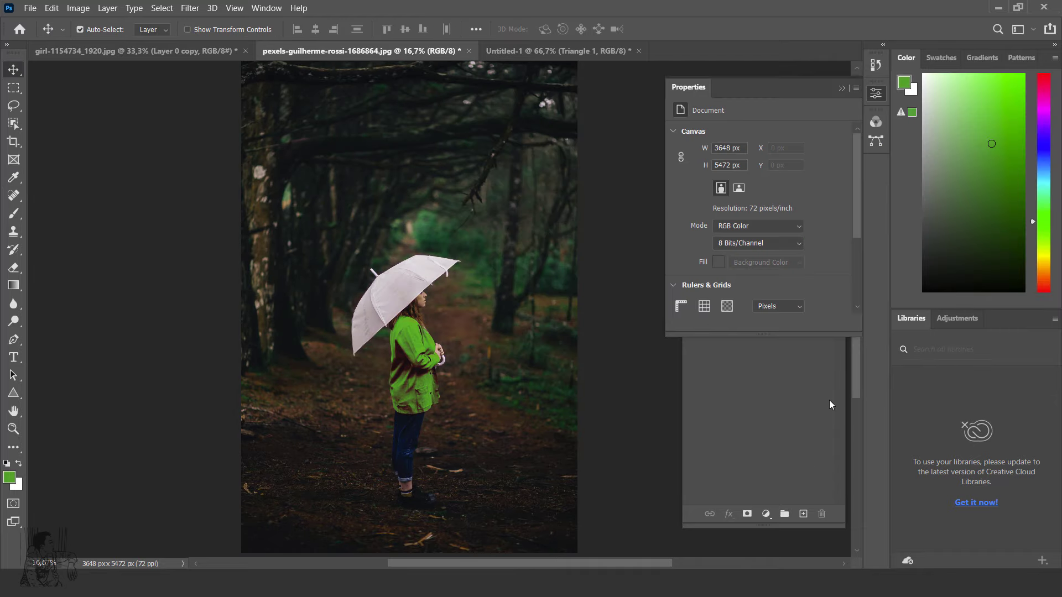
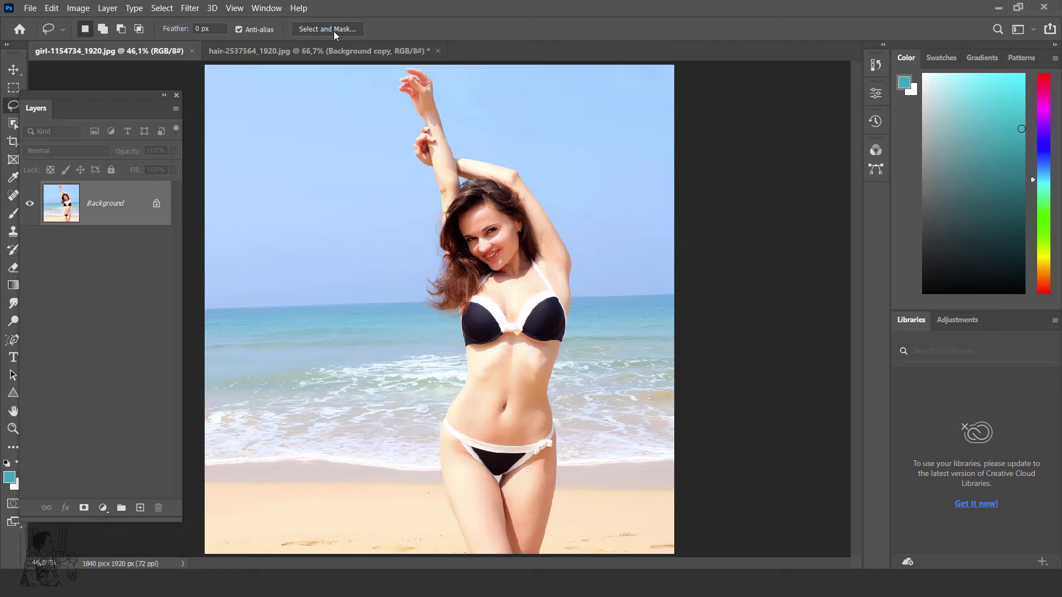
Open the Select and Mask workspace from the Object Selection tool.
left_click(13, 123)
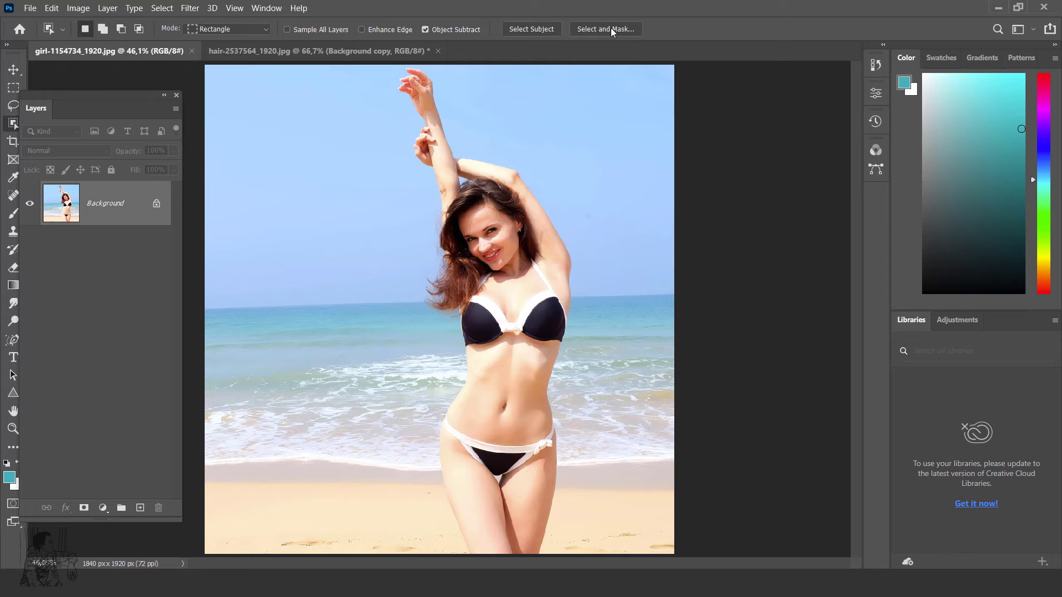
left_click(612, 30)
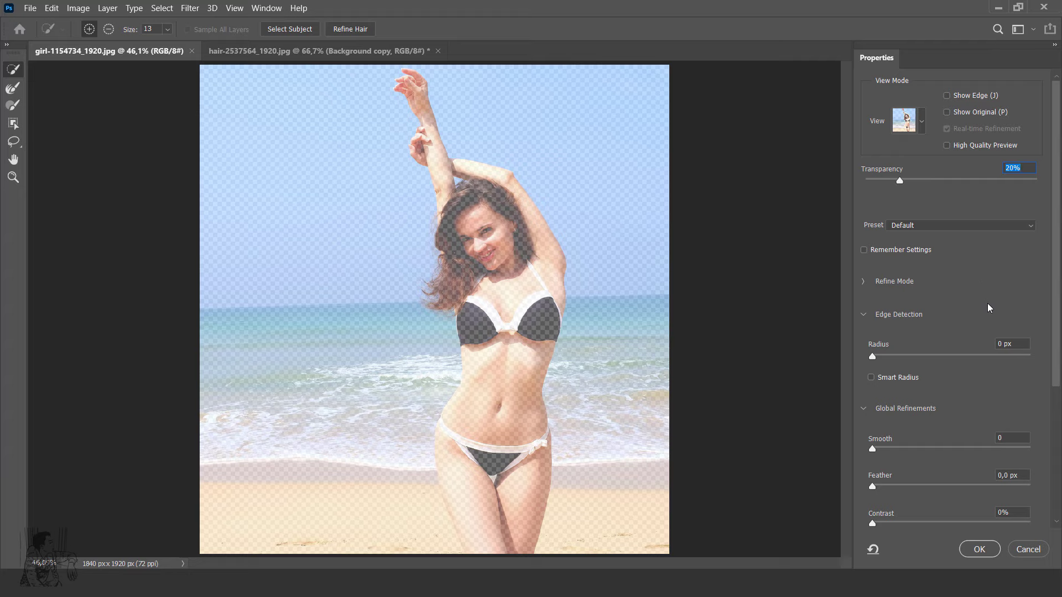
left_click(922, 121)
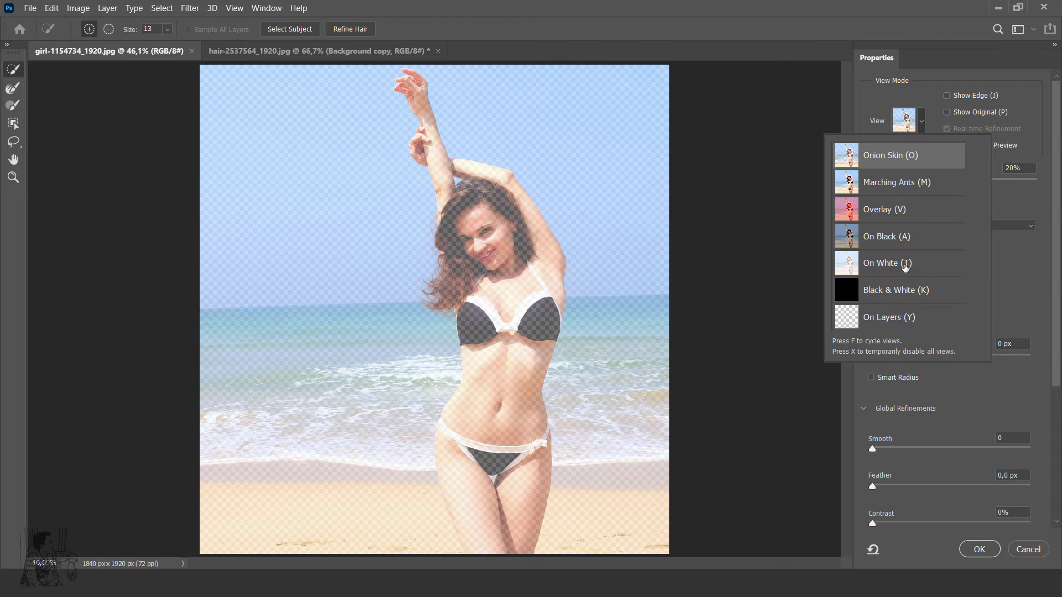
left_click(340, 19)
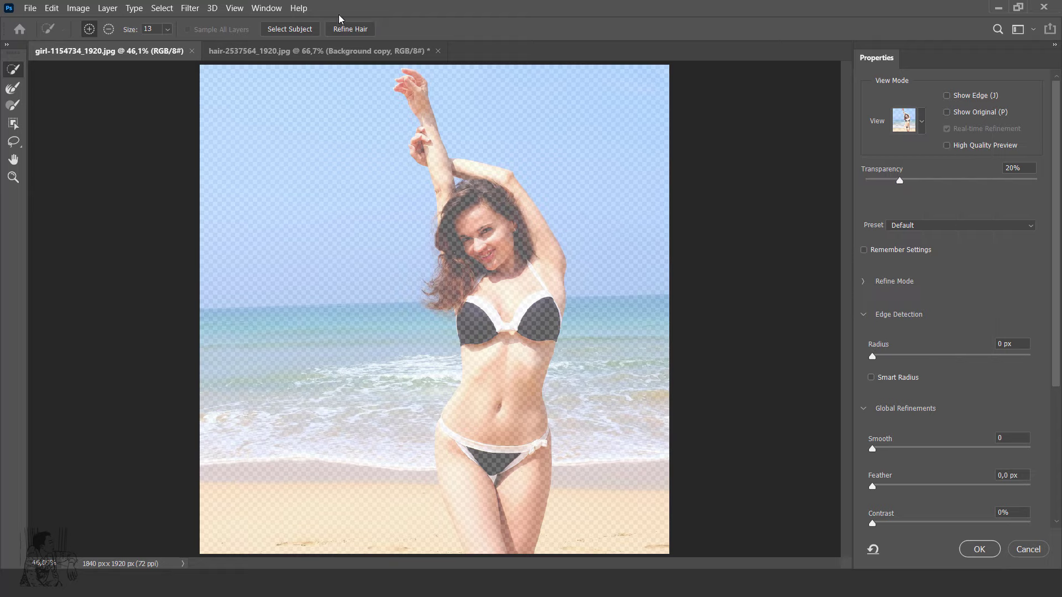
Run Select Subject to select the beach woman and open the View mode list.
left_click(288, 29)
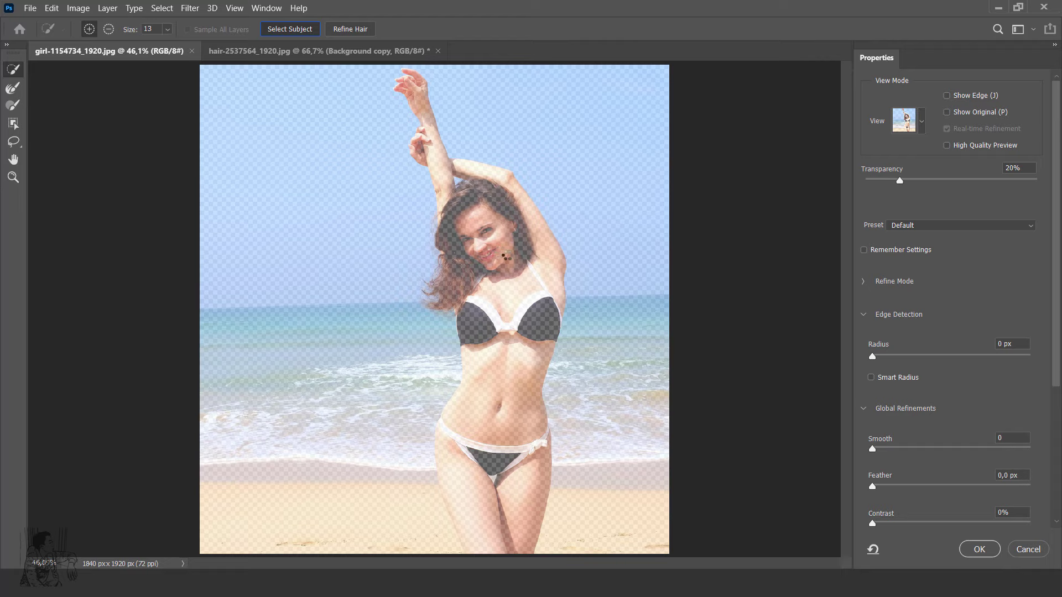
left_click(506, 257)
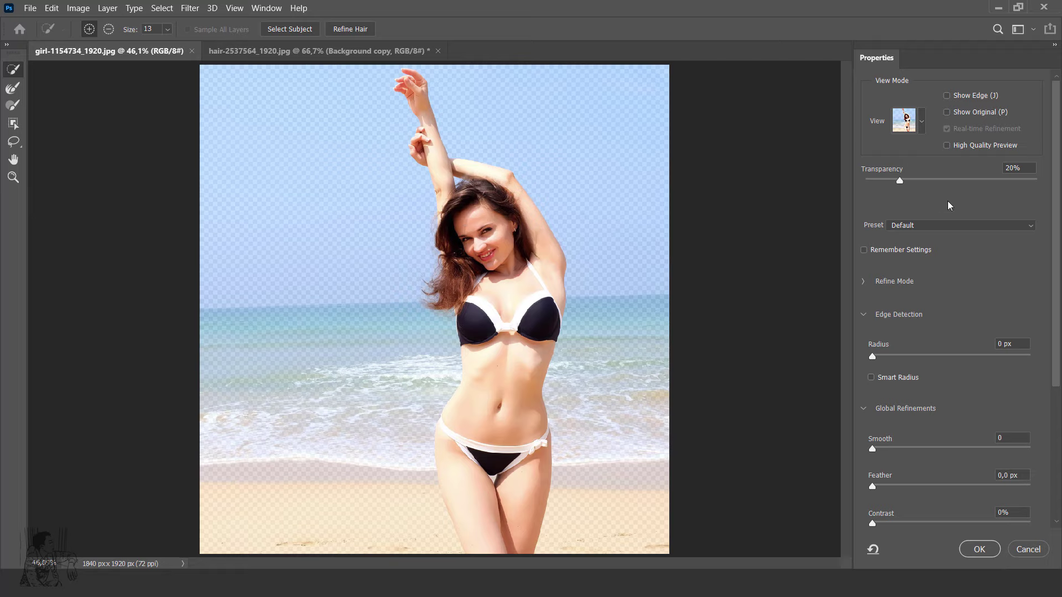
left_click(922, 123)
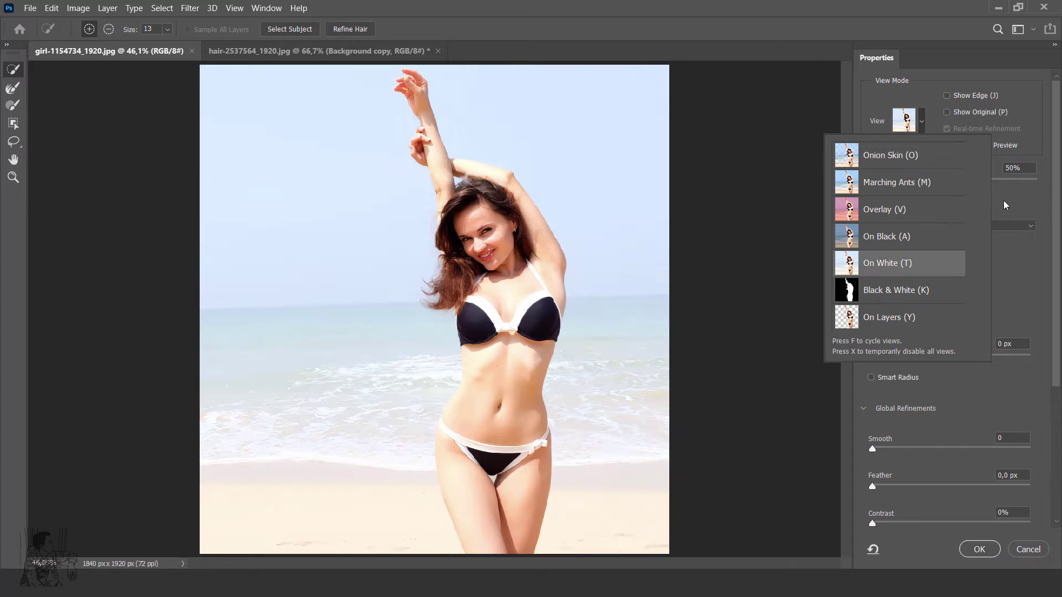
Preview the cutout On White, sliding backdrop opacity to full and back.
left_click(1005, 202)
left_click_drag(956, 181, 1031, 176)
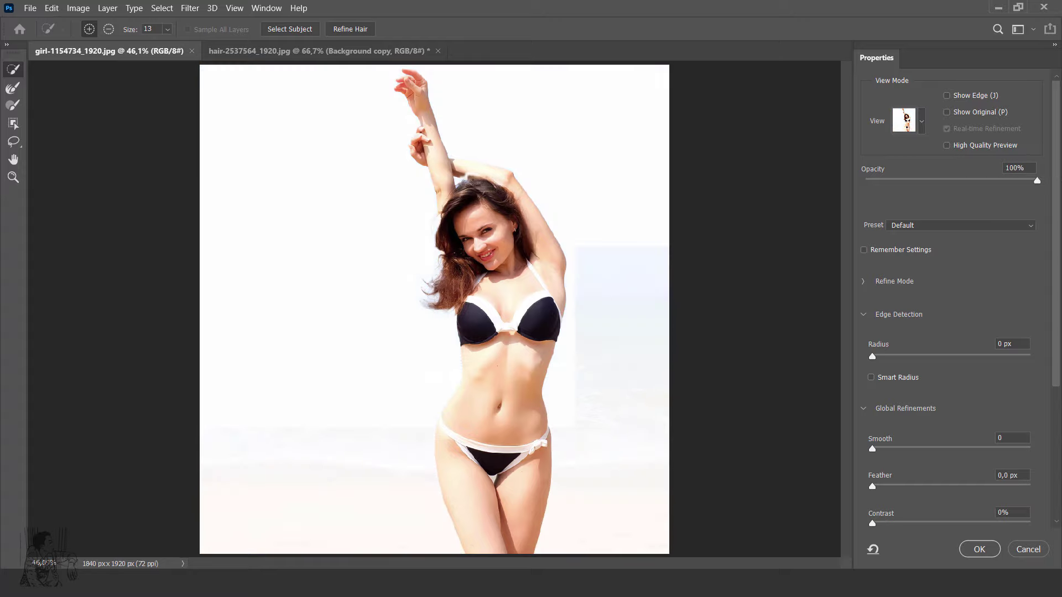
mouse_move(1037, 180)
left_mouse_down()
mouse_move(940, 180)
mouse_move(1037, 181)
left_mouse_up()
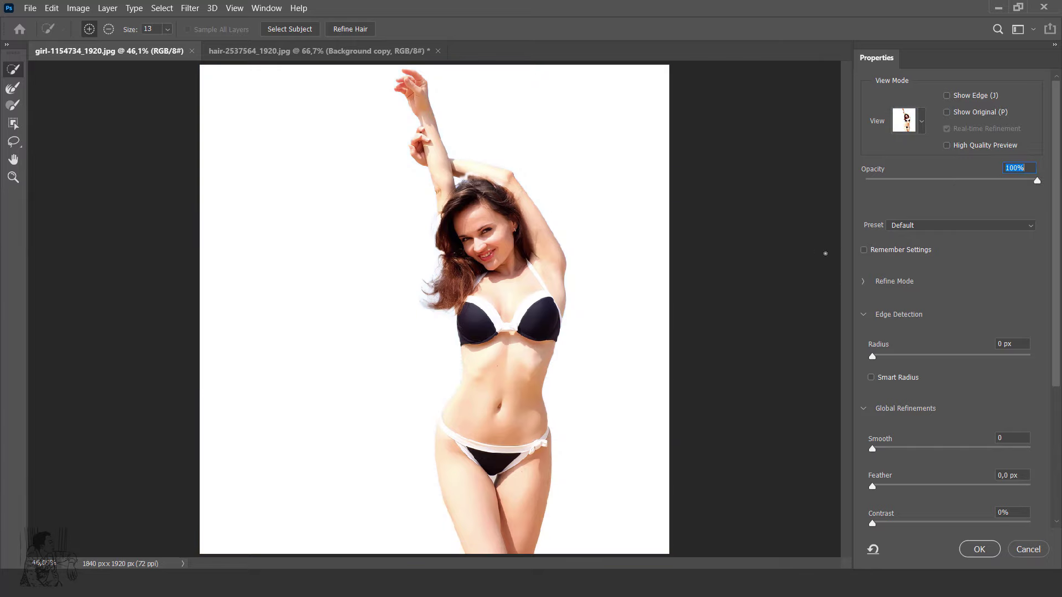
scroll(974, 491, "down", 5)
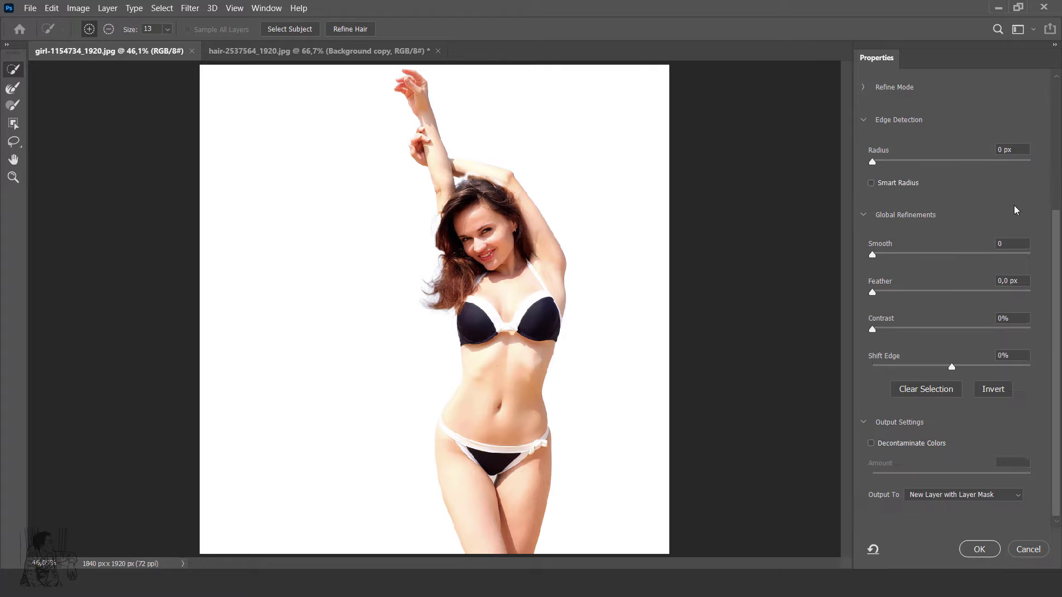
scroll(1042, 157, "up", 2)
scroll(1042, 157, "up", 3)
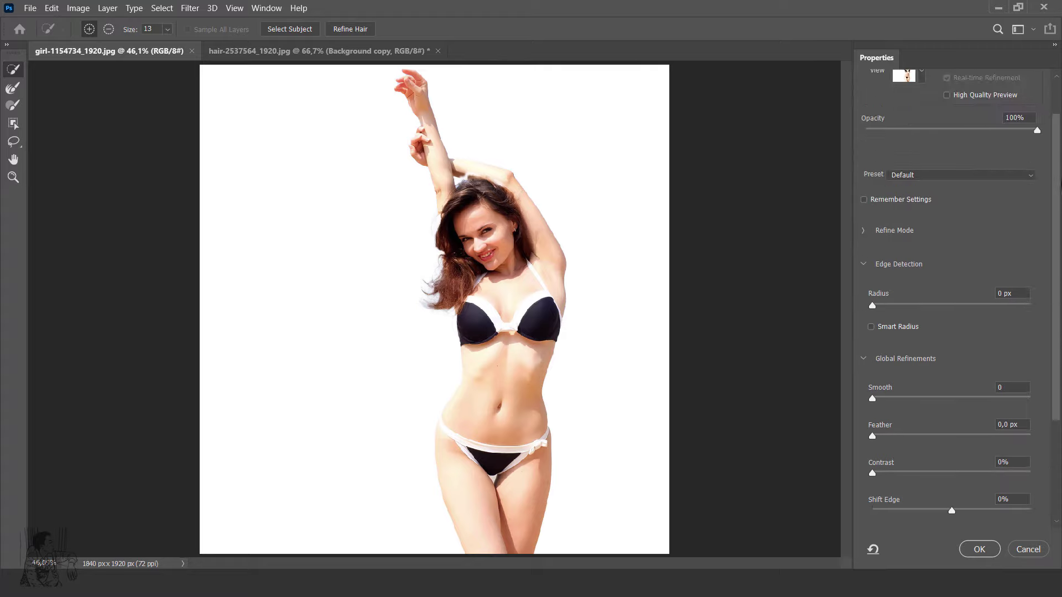
scroll(1001, 128, "up", 2)
Preview the cutout On Black, then Black & White, then On White at 65% opacity.
left_click(922, 122)
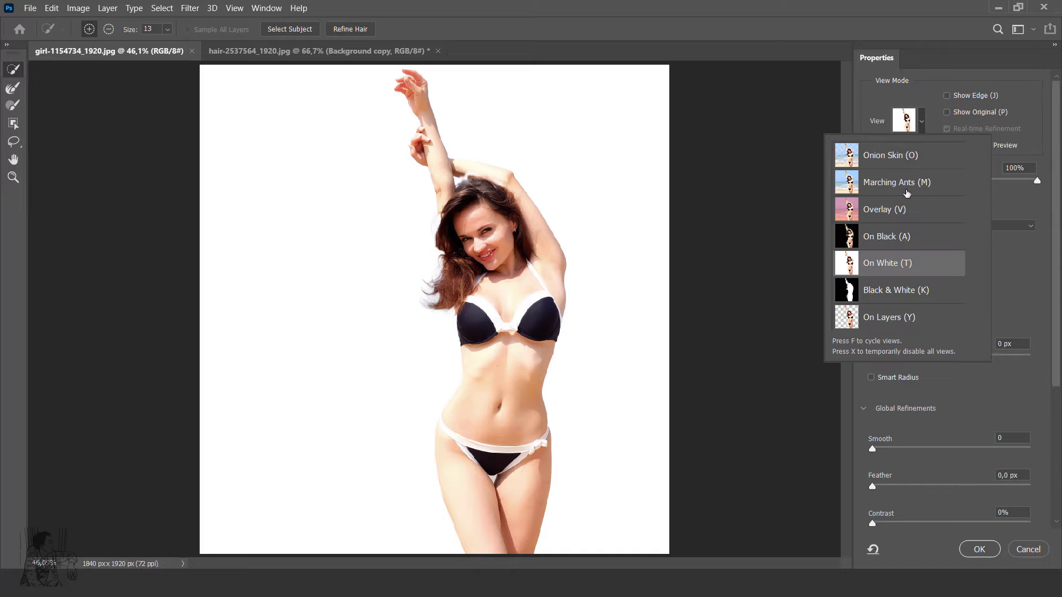
left_click(884, 236)
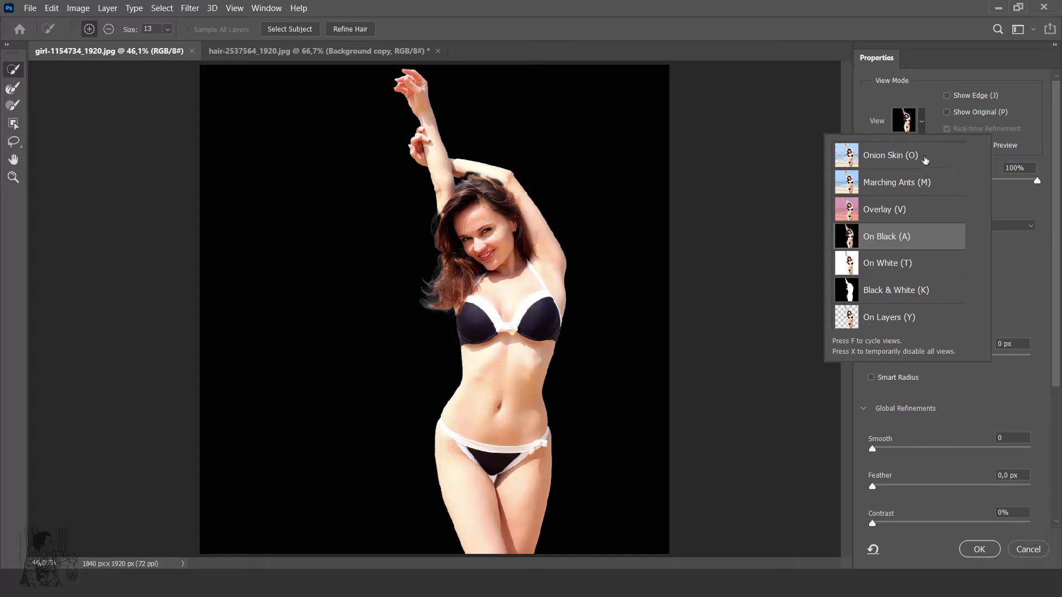
left_click(892, 291)
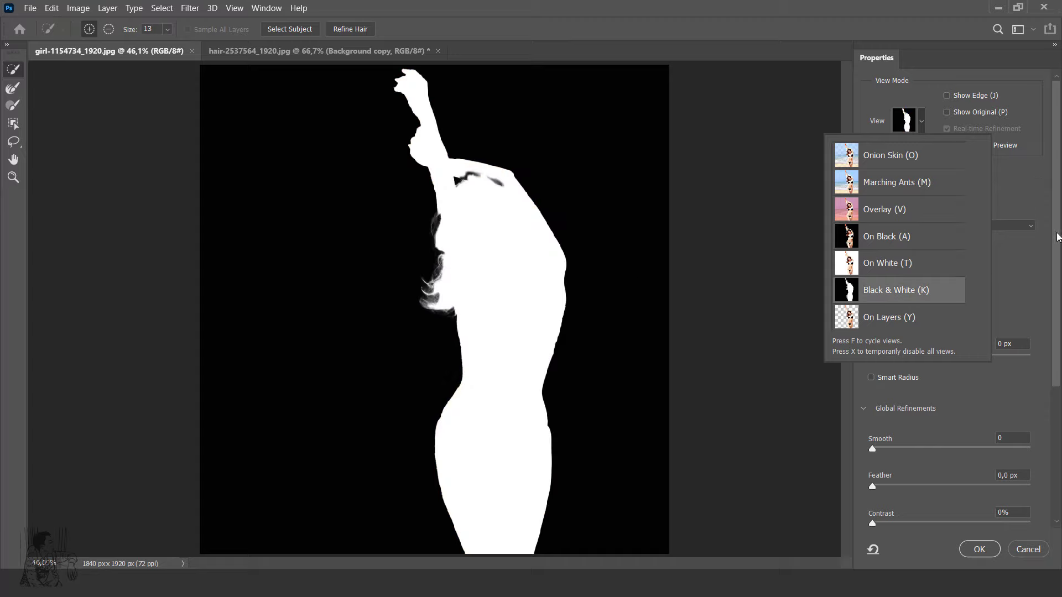
left_click(1030, 237)
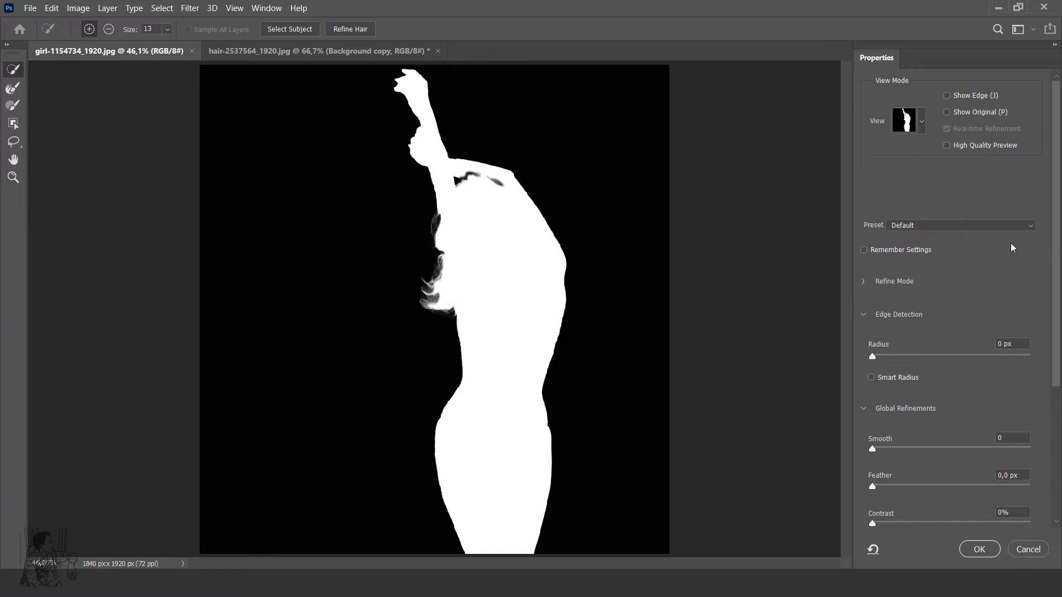
left_click(924, 120)
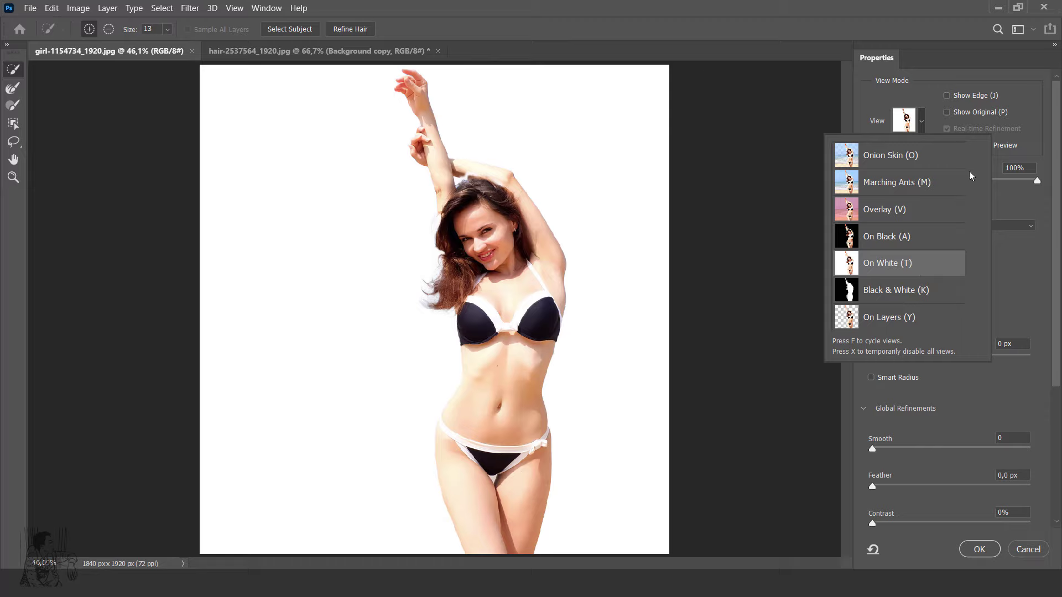
left_click(1028, 195)
left_click_drag(1036, 181, 974, 181)
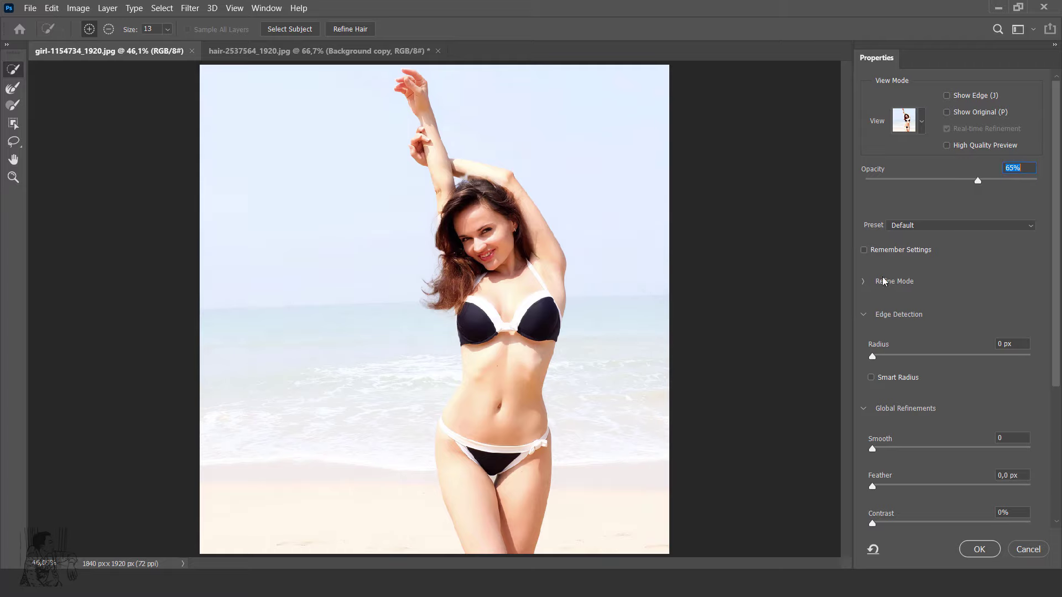
Check Refine Mode and the Preset list, keeping Default, then cancel Select and Mask unchanged.
left_click(865, 282)
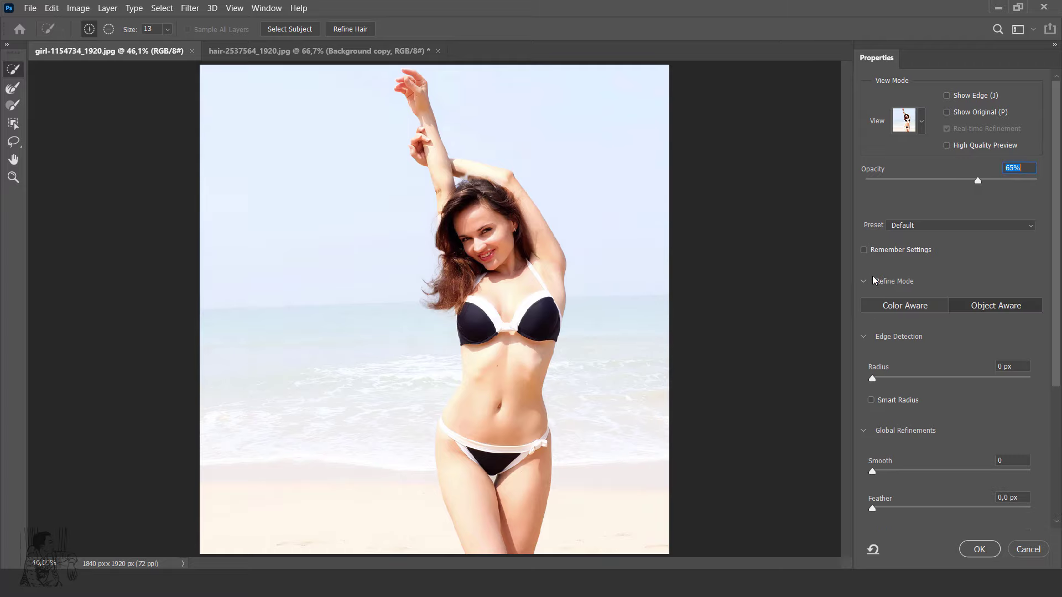
left_click(865, 282)
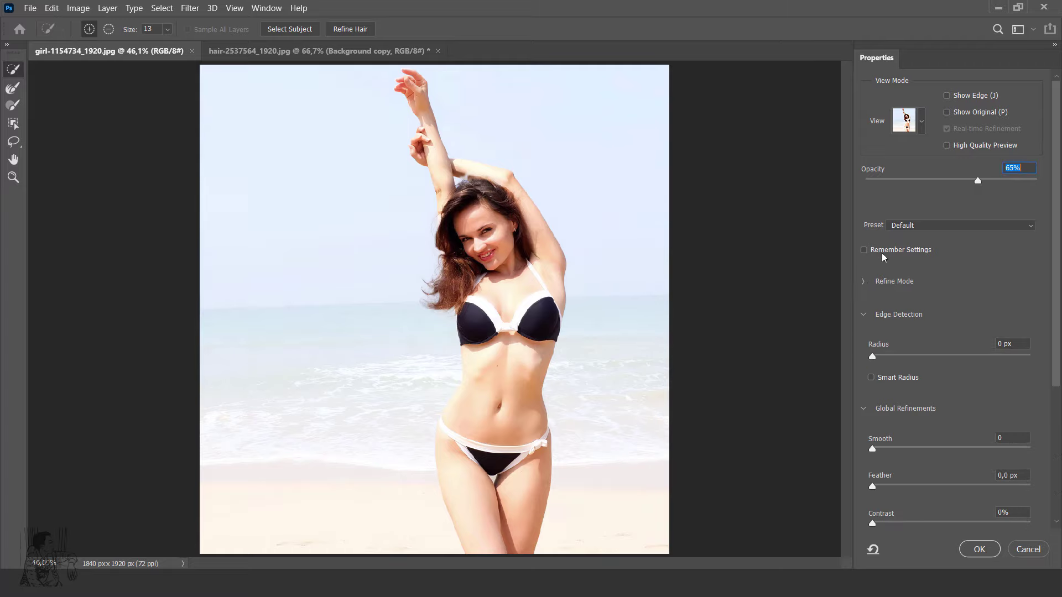
left_click(902, 227)
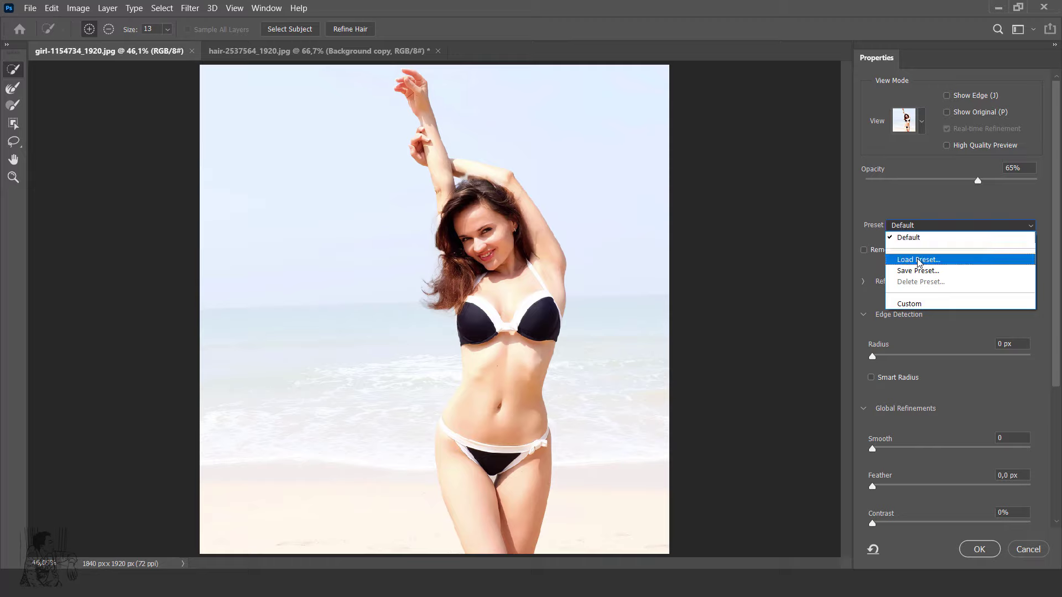
left_click(930, 196)
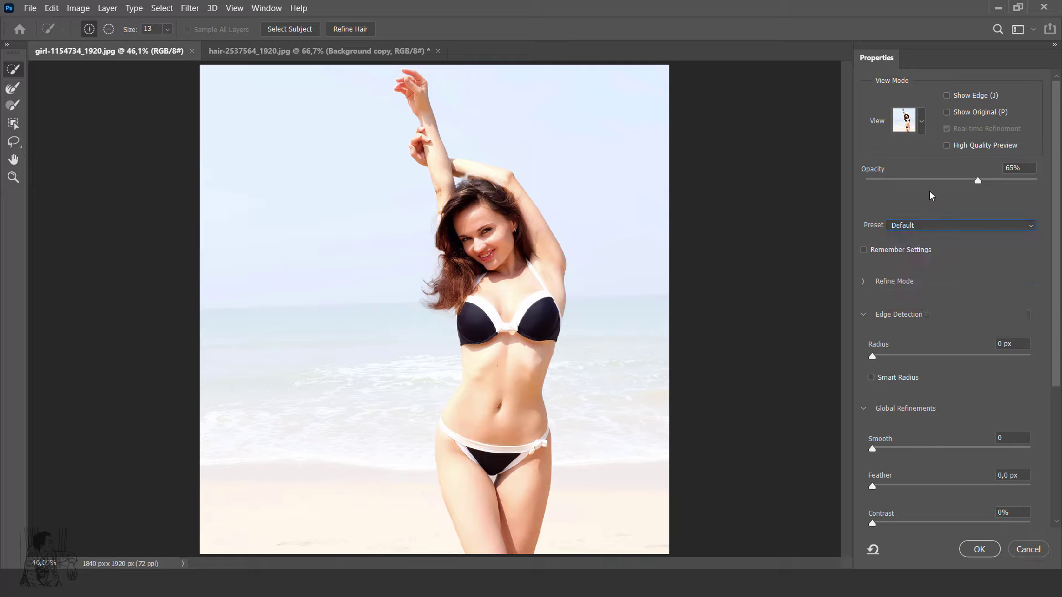
left_click(922, 226)
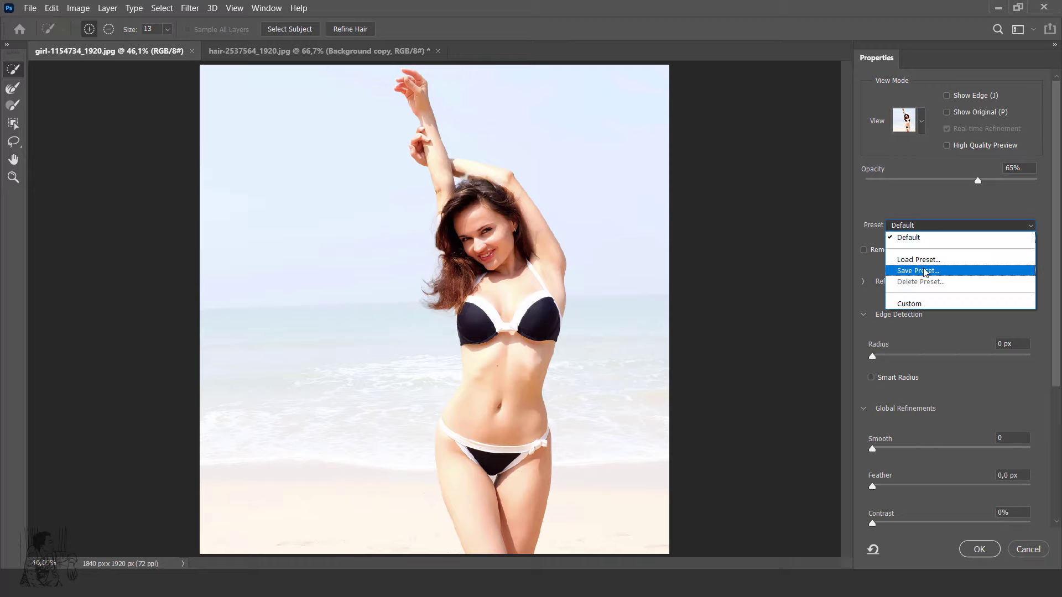
left_click(938, 196)
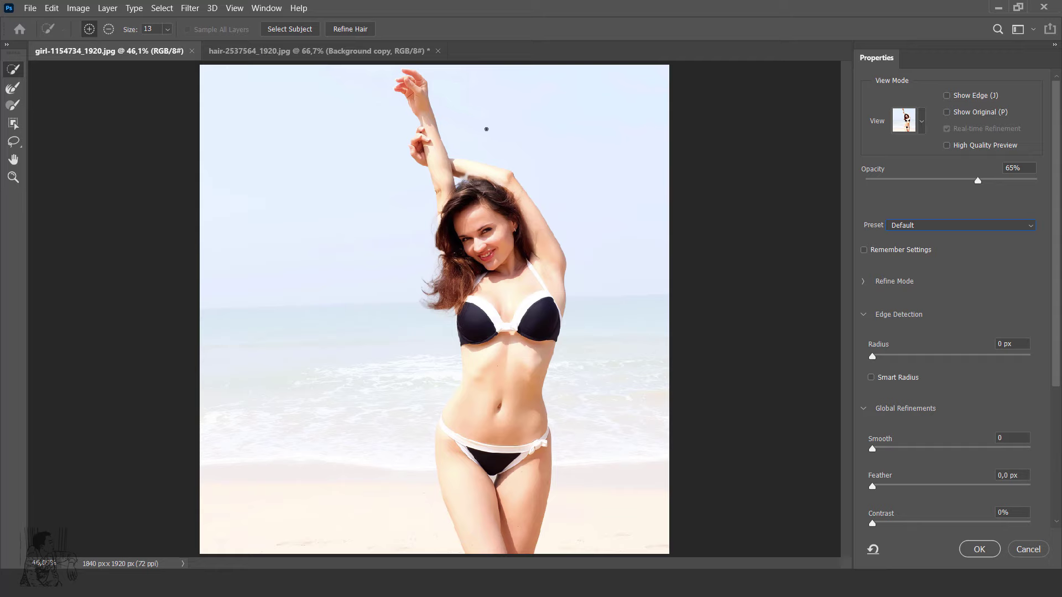
left_click(1030, 551)
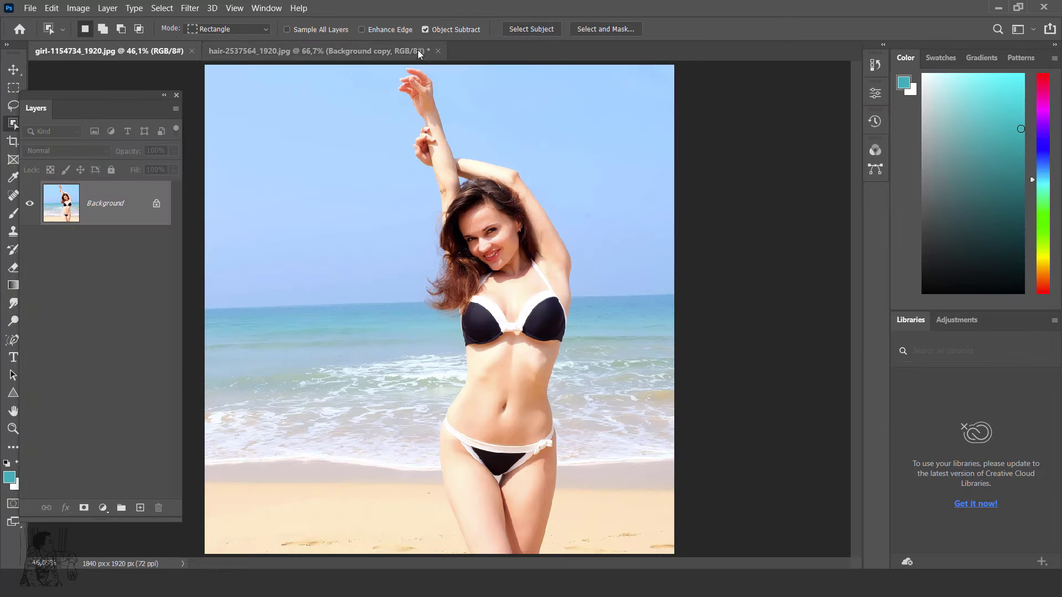
Switch to the curly-hair portrait in full screen mode and pan the view.
left_click(378, 51)
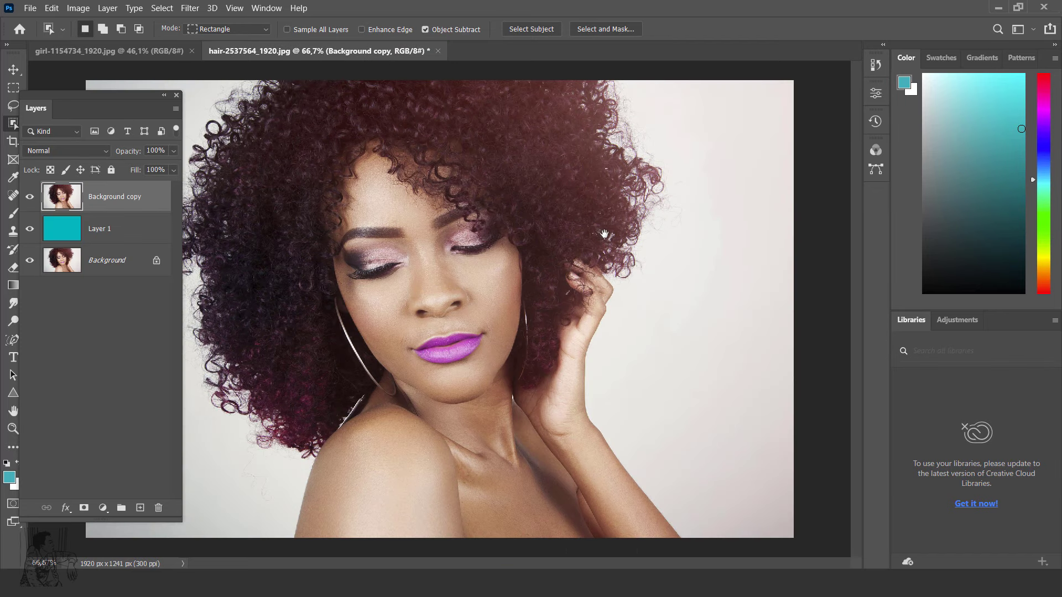
key("f")
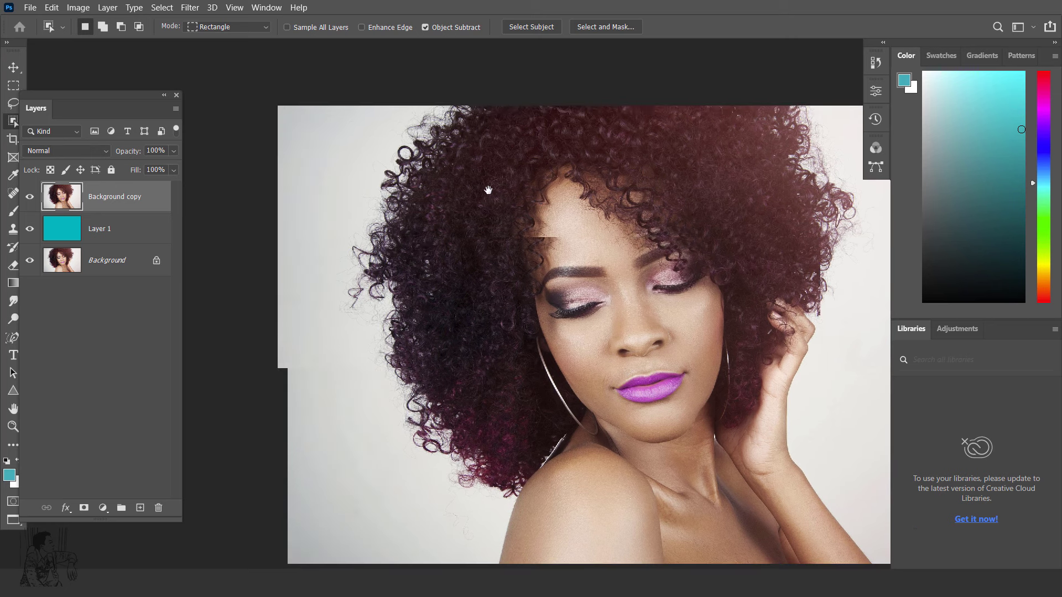
left_click_drag(488, 190, 455, 180)
key("v")
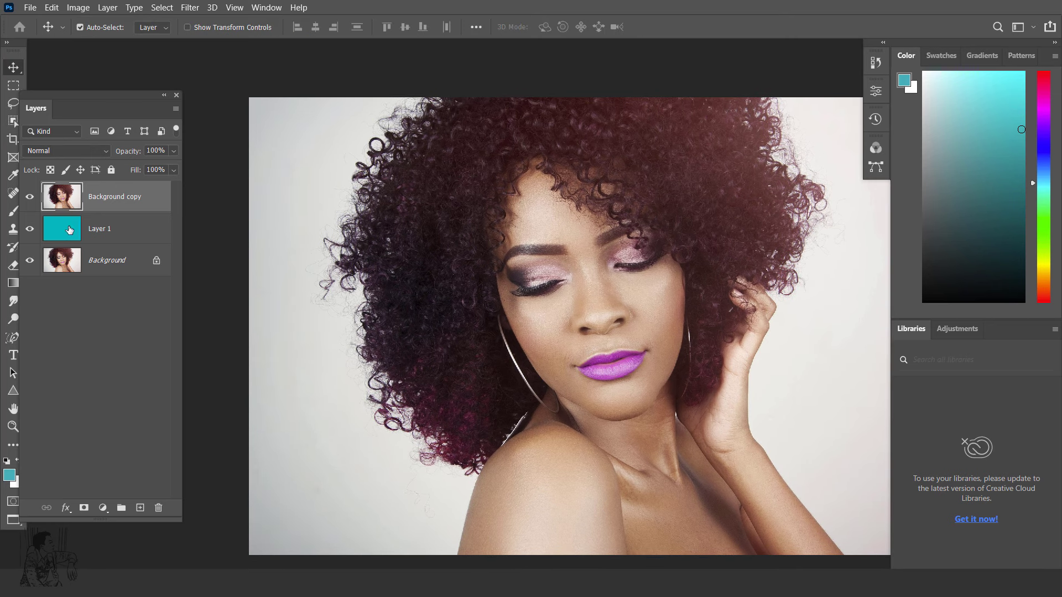
Change Layer 1's fill from teal to a lighter sky blue.
left_click(70, 230)
left_click(1045, 176)
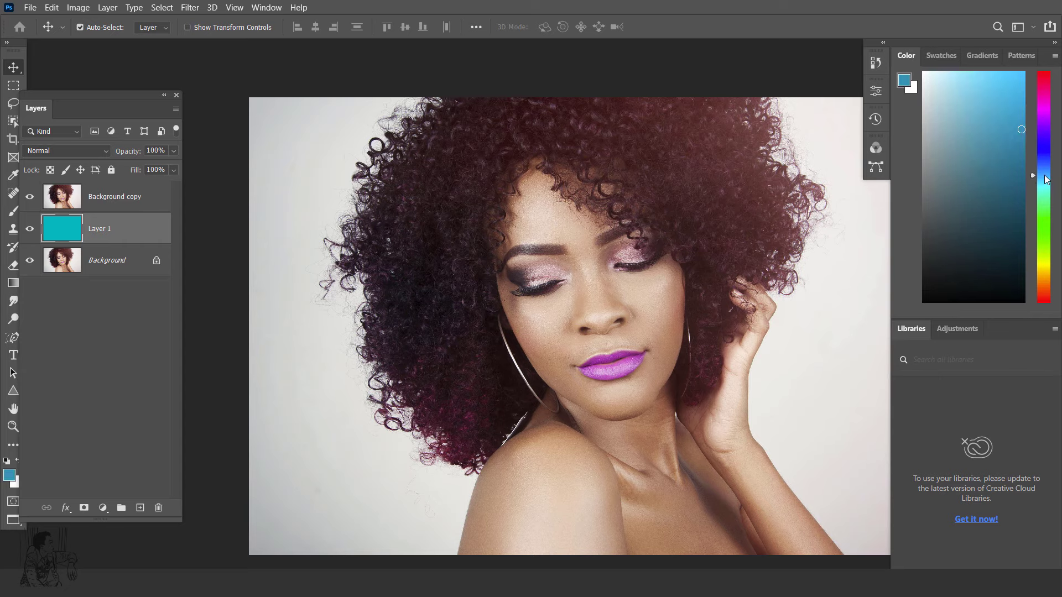
left_click(1020, 91)
left_click(14, 121)
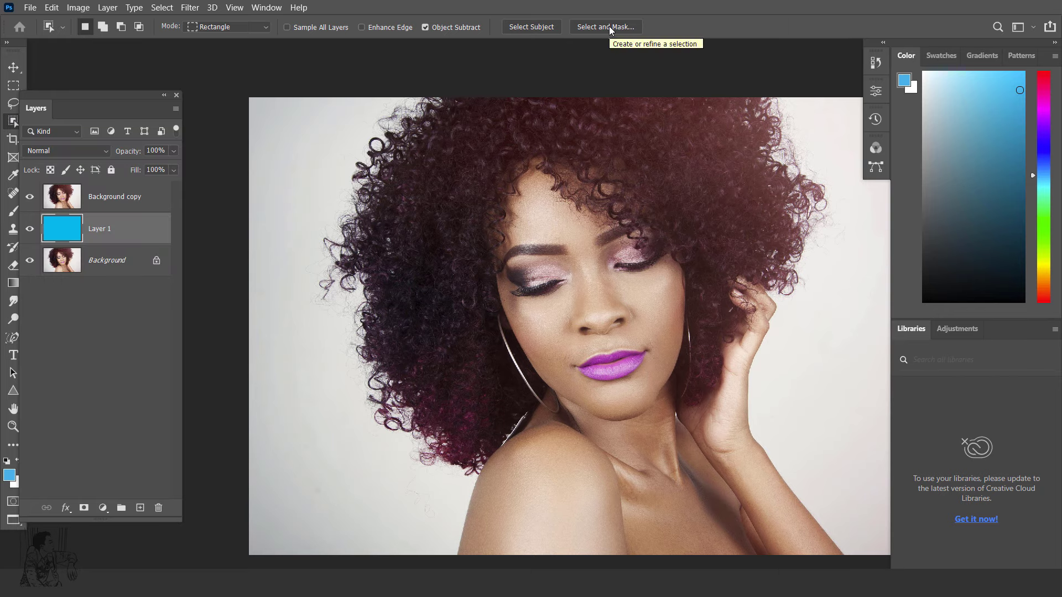
left_click(608, 28)
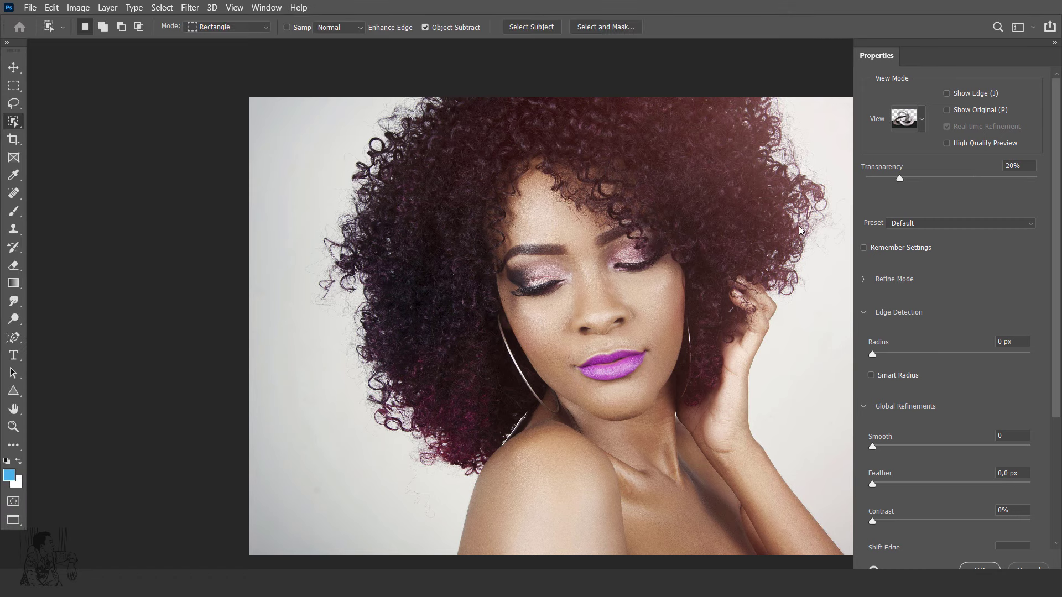
left_click_drag(754, 251, 574, 247)
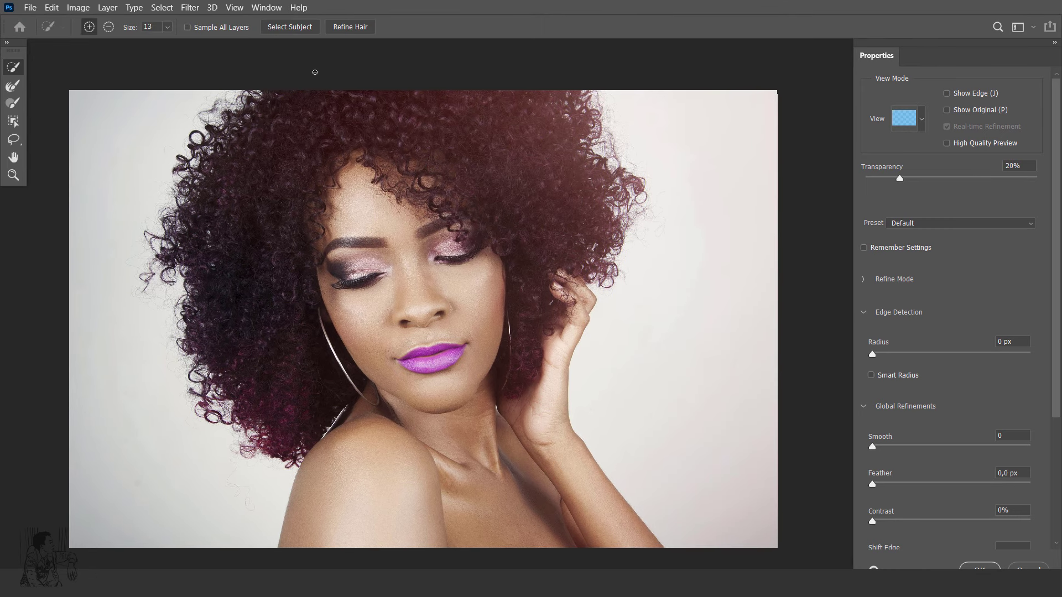
left_click(297, 31)
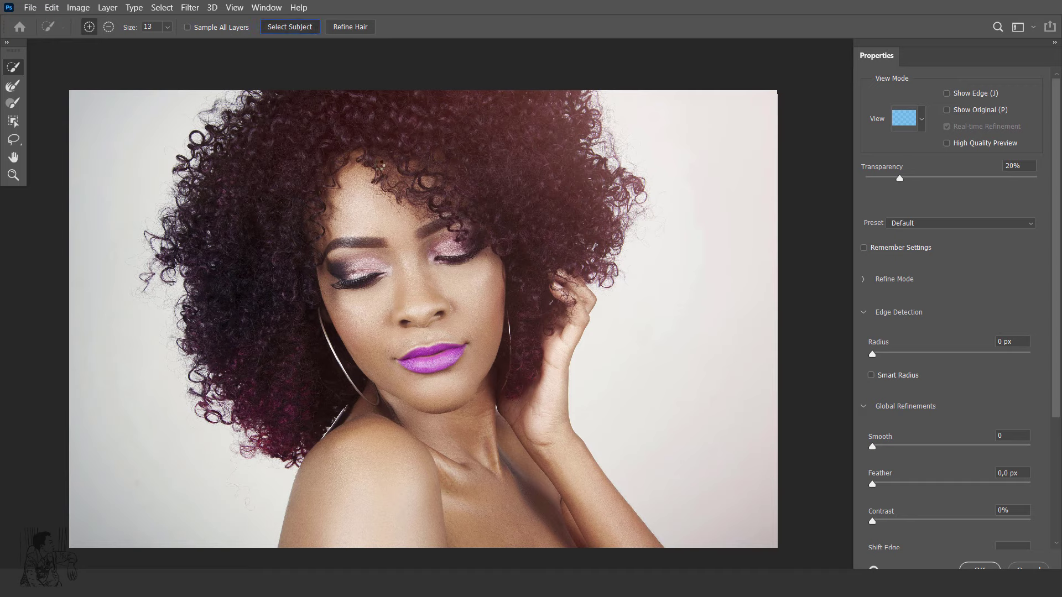
left_click(557, 237)
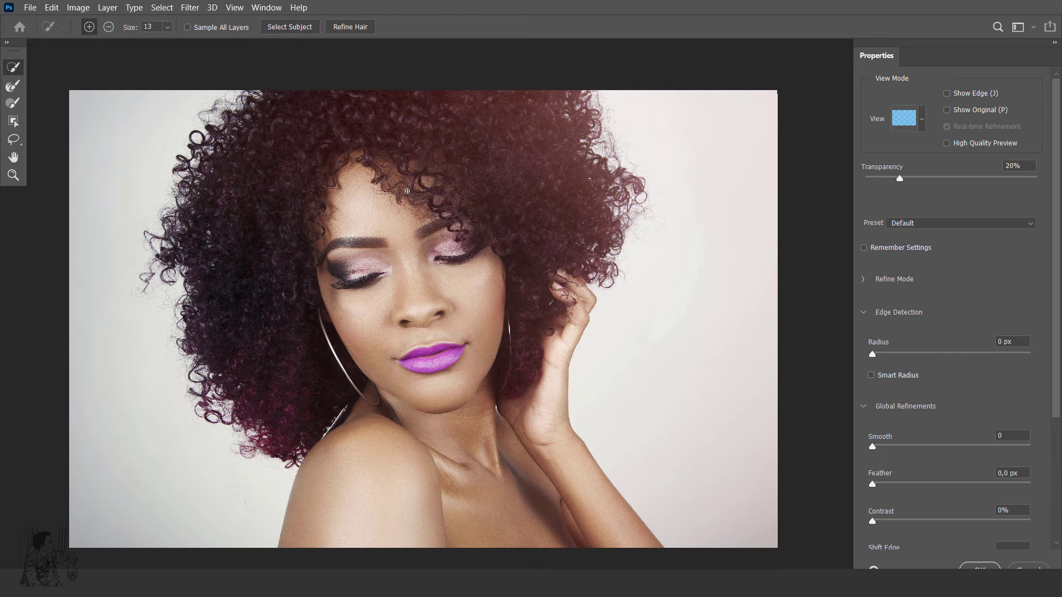
left_click(923, 119)
left_click(923, 119)
left_click(1029, 568)
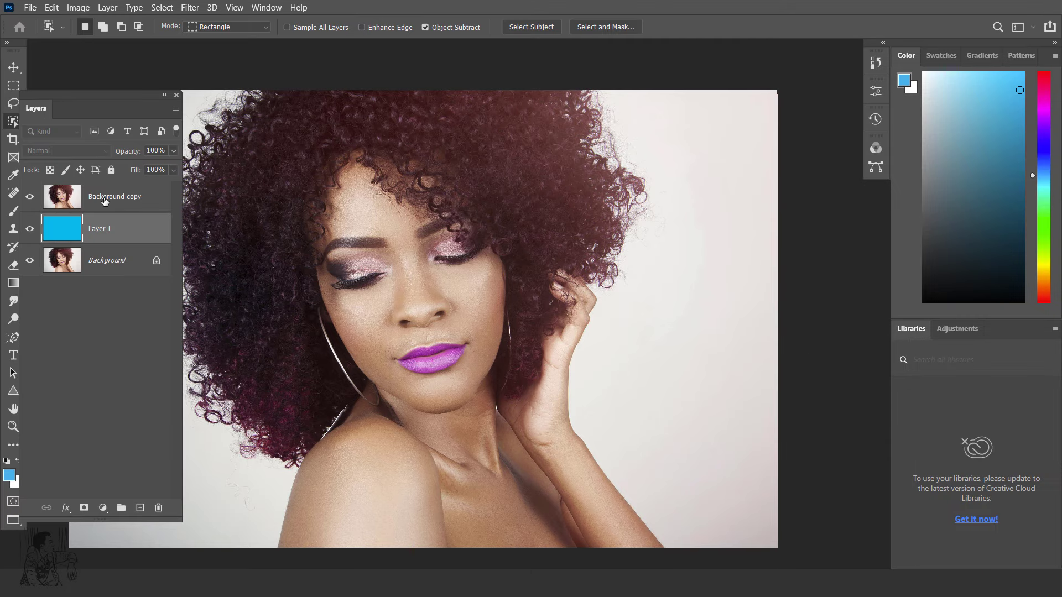
Open Select and Mask on Background copy and pick the Refine Edge Brush tool.
left_click(111, 196)
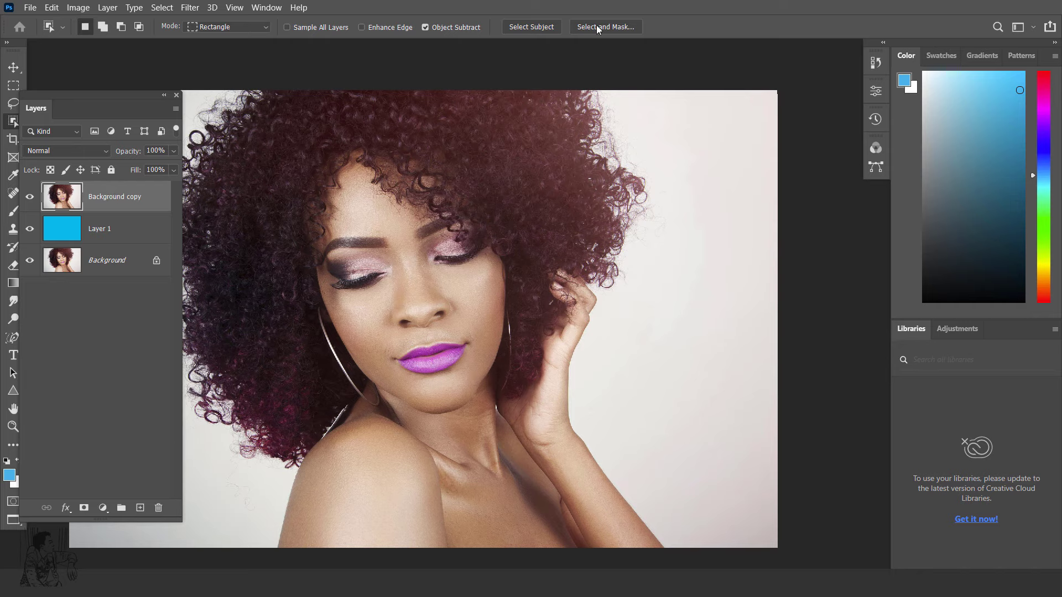
left_click(598, 28)
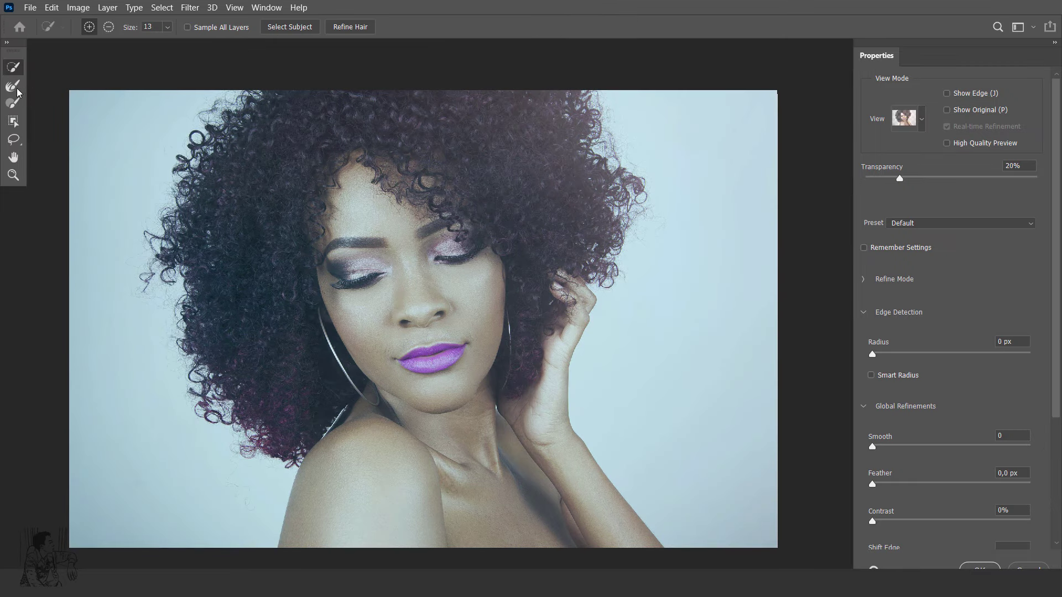
left_click(15, 87)
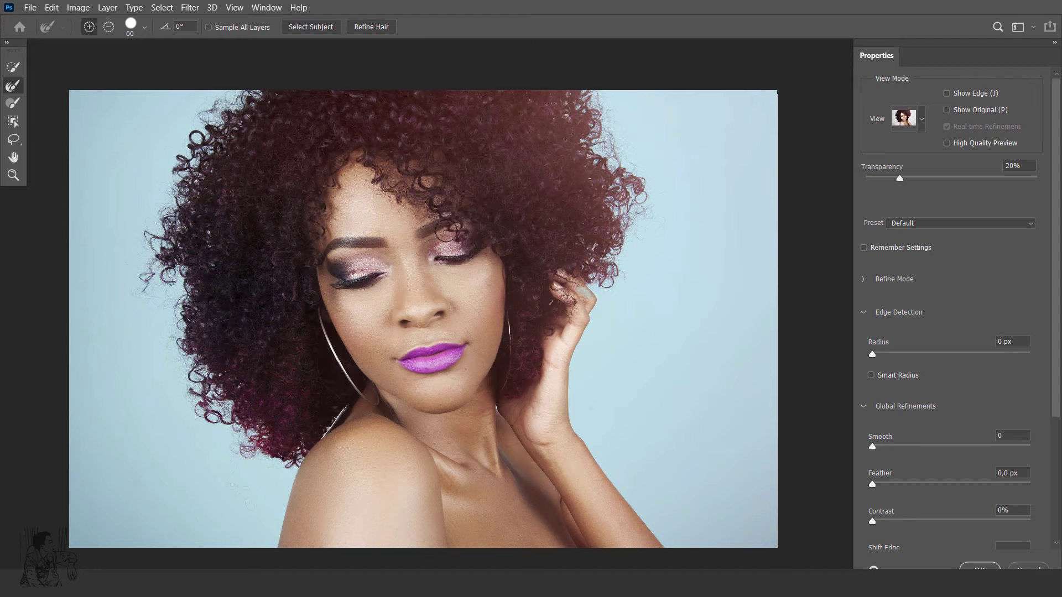
Run Refine Hair, set preview opacity to 100%, brush the hair edges, and refine again.
left_click(372, 30)
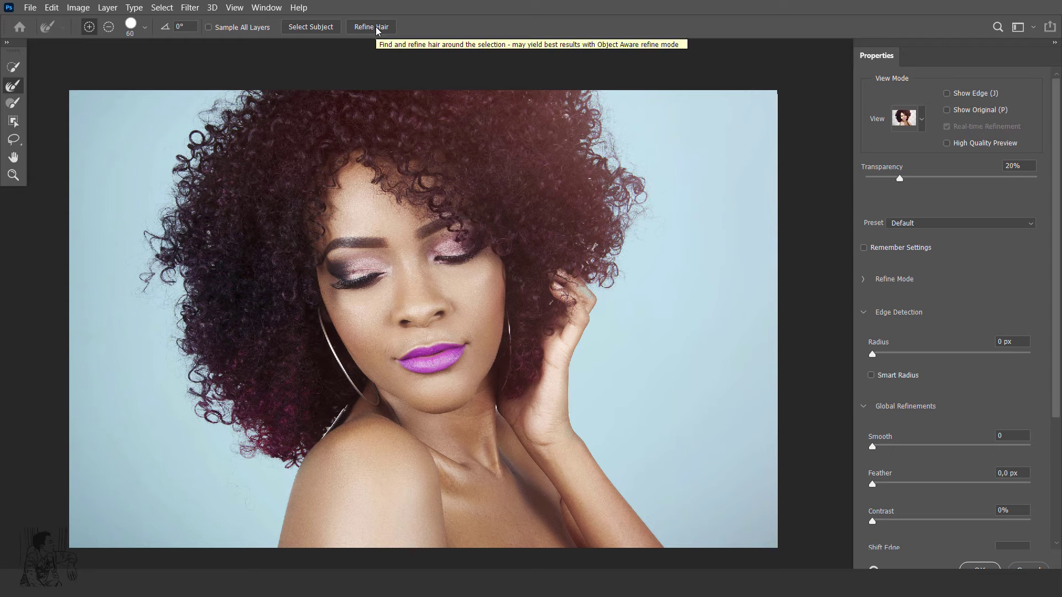
left_click_drag(898, 178, 1045, 181)
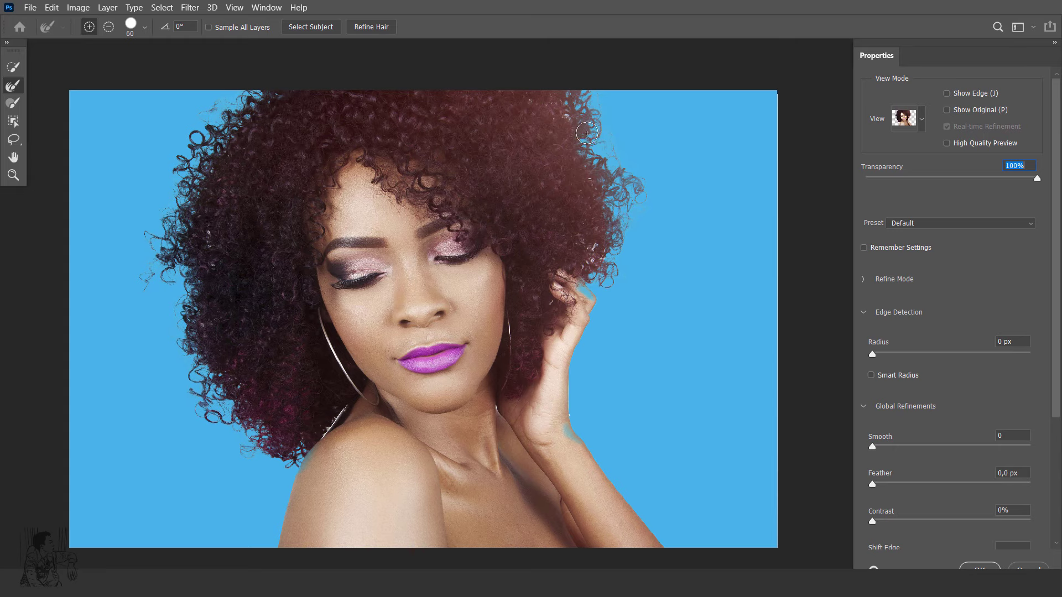
left_click(589, 130)
left_click(375, 26)
scroll(1061, 402, "down", 5)
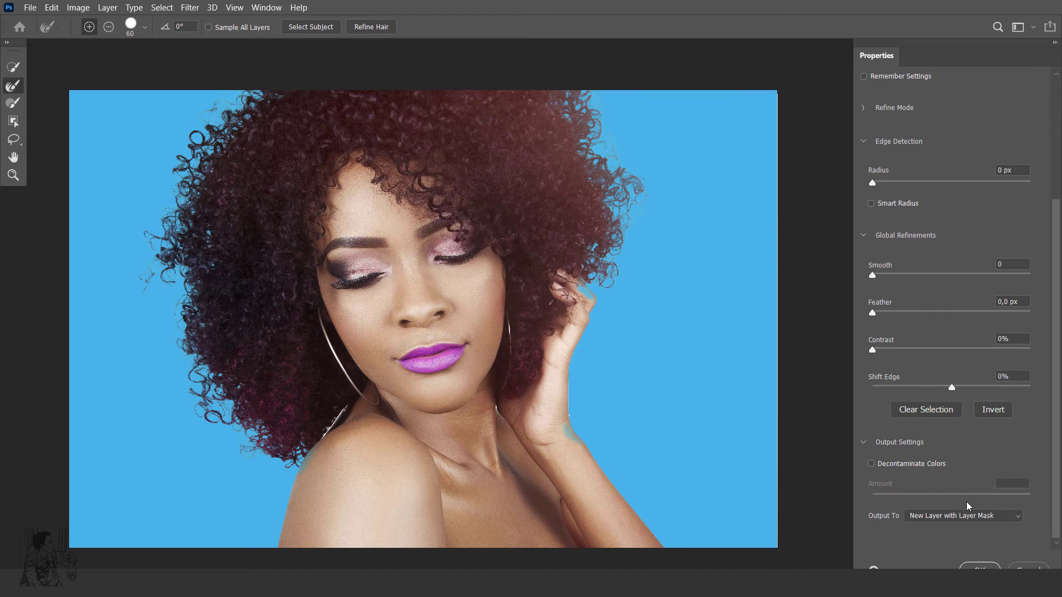
Output with Decontaminate Colors to New Layer with Layer Mask, then zoom to inspect the hair.
left_click(872, 464)
left_click(1004, 519)
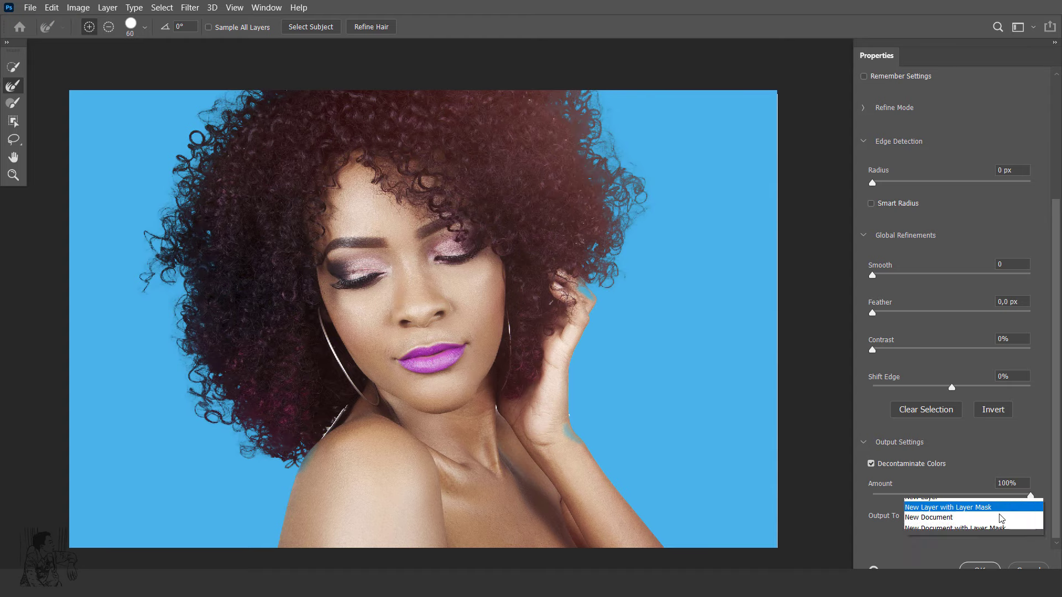
left_click(1002, 537)
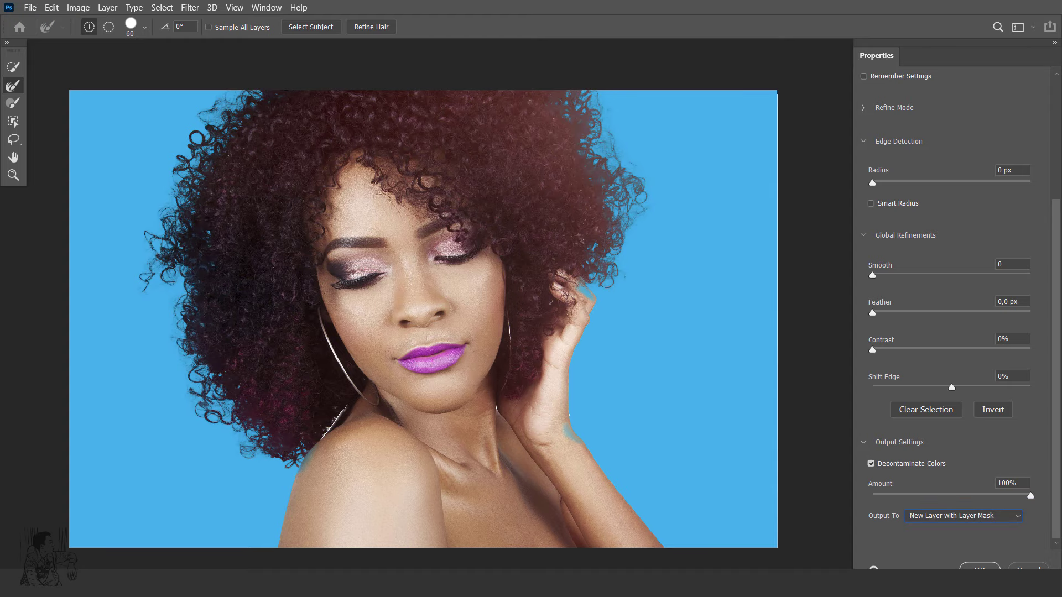
left_click(980, 567)
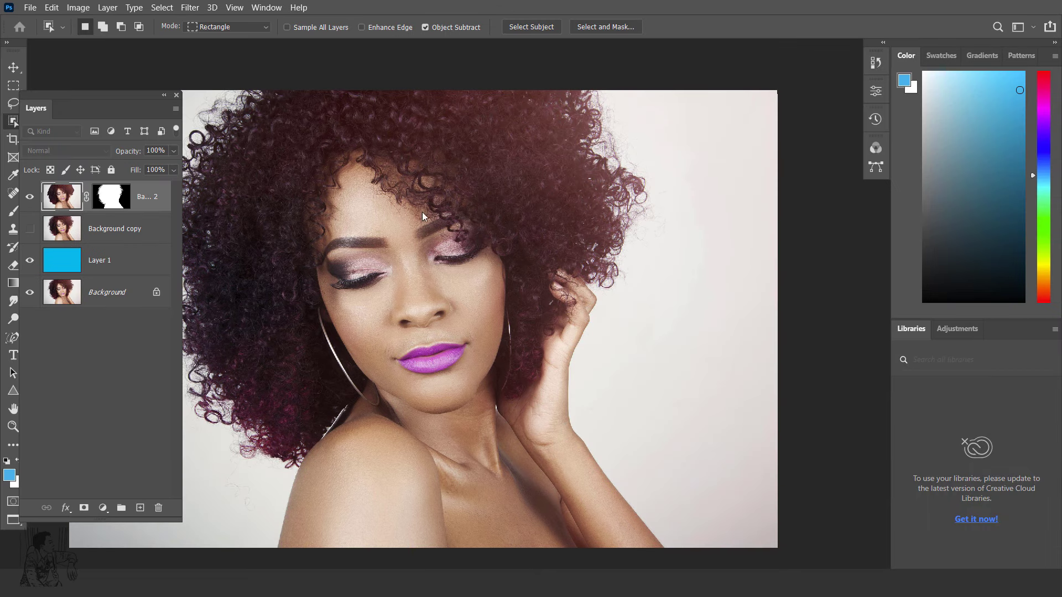
key("ctrl+minus")
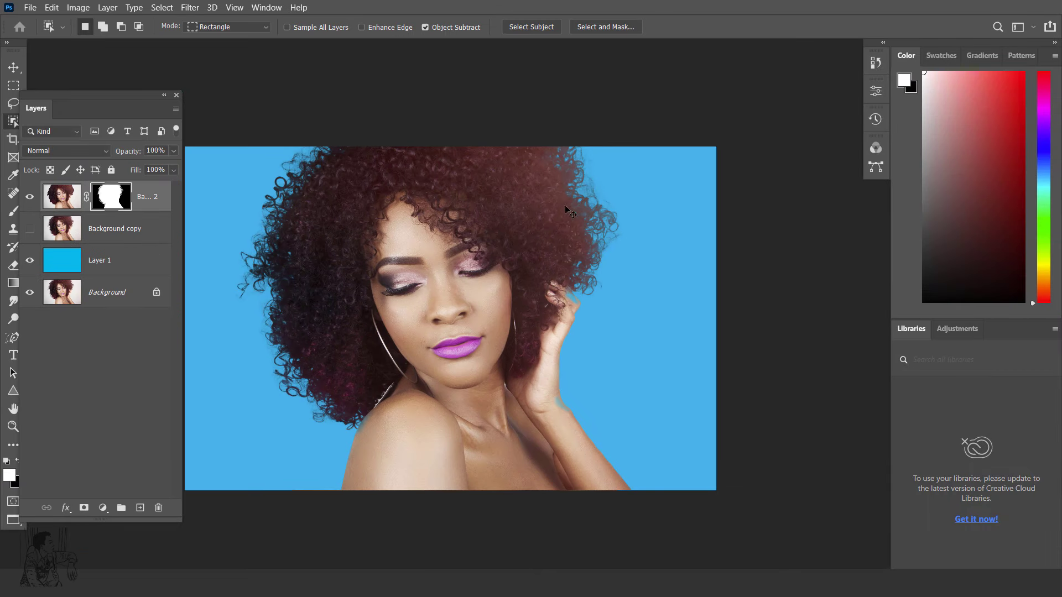
key("ctrl+plus")
key("ctrl+plus")
left_click_drag(367, 303, 507, 391)
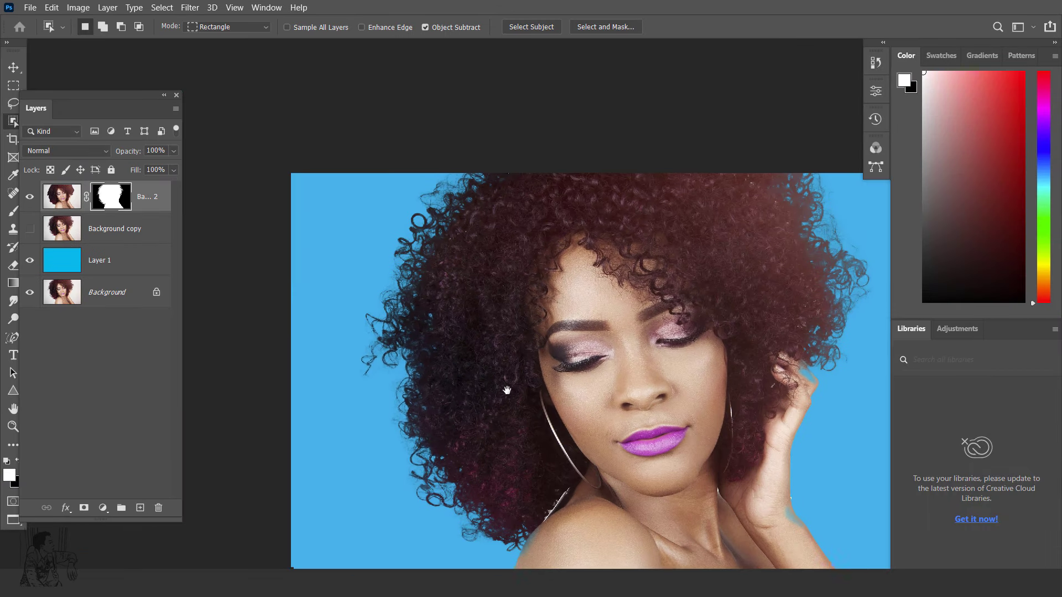
scroll(485, 214, "up", 1)
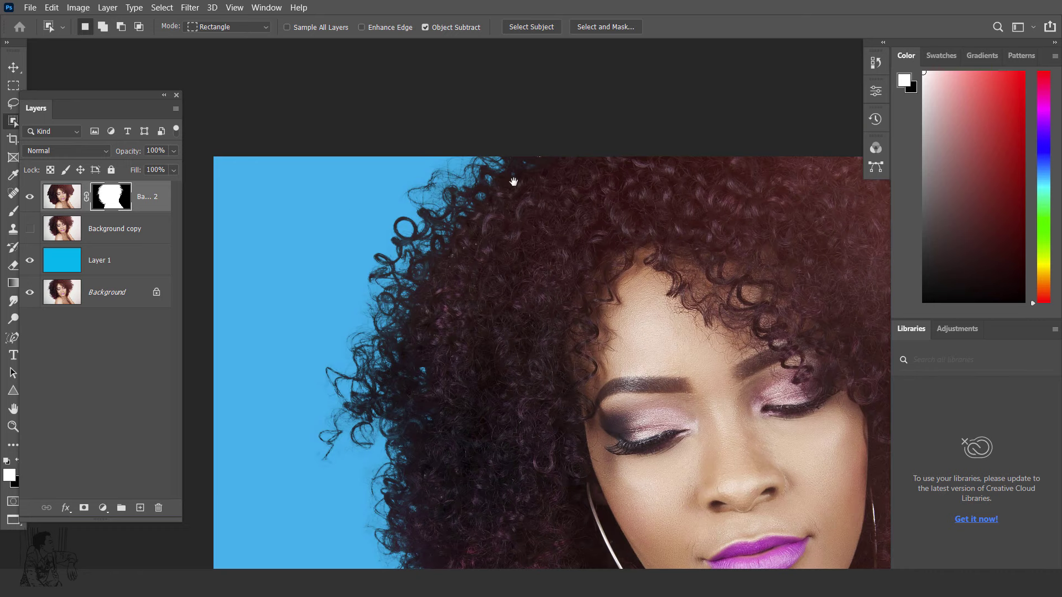
key("ctrl+minus")
key("ctrl+minus")
key("ctrl+minus")
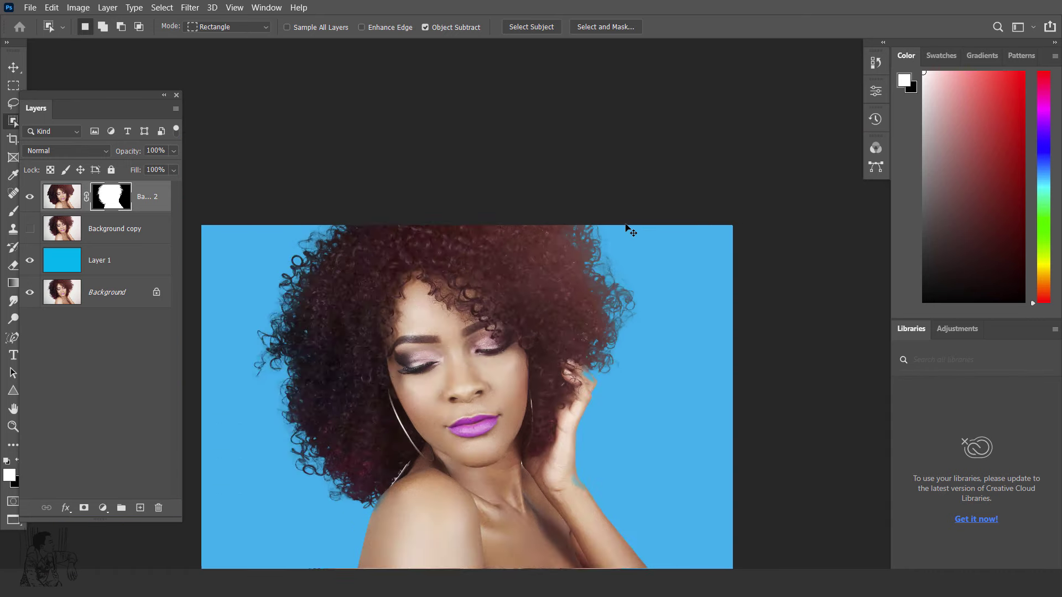
key("ctrl+minus")
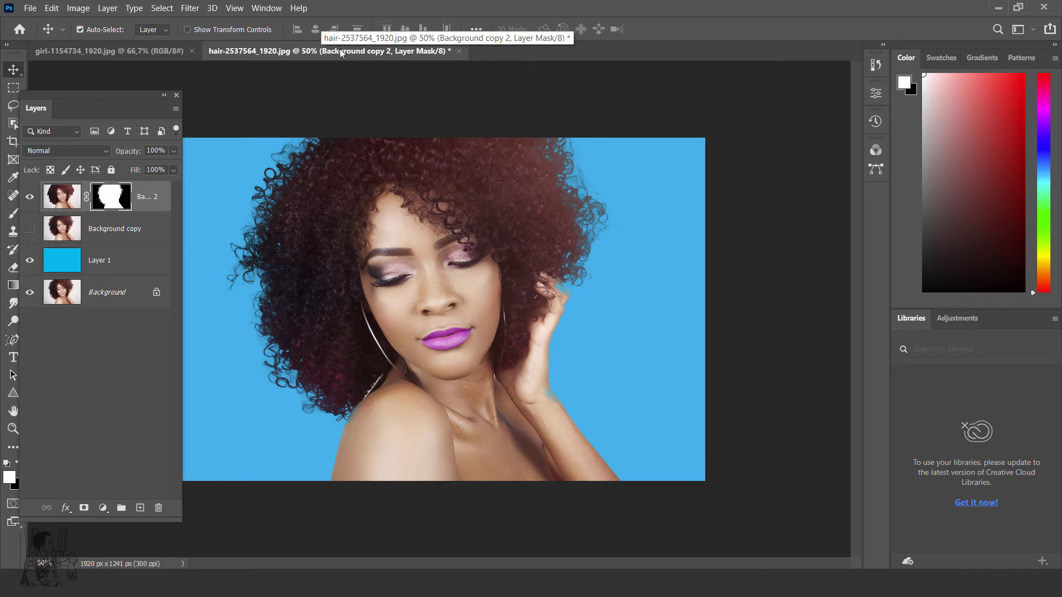
Zoom into the lips on both the beach photo and the curly-hair portrait.
left_click(190, 7)
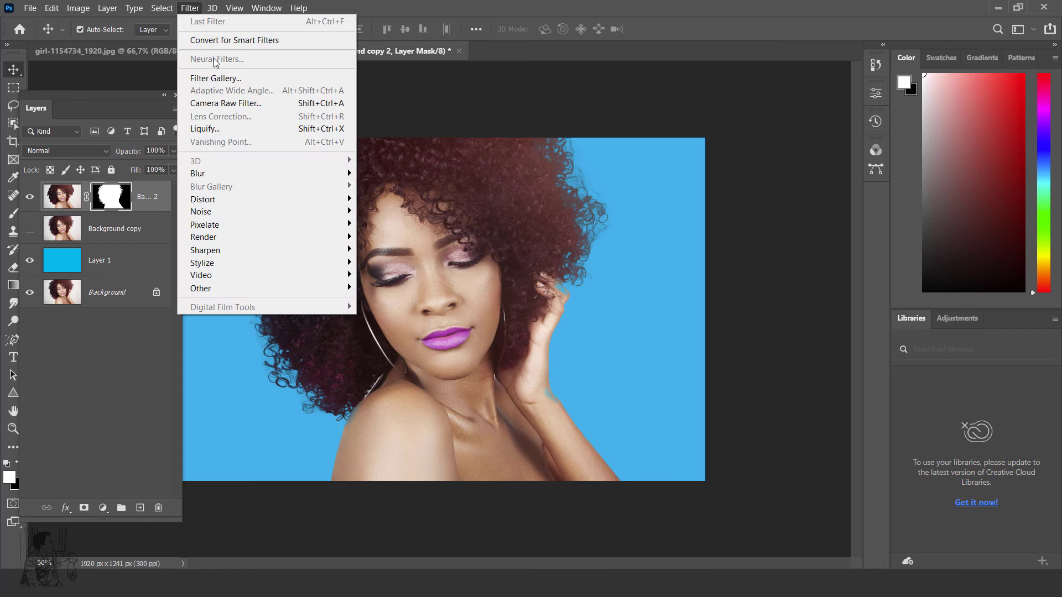
left_click(496, 14)
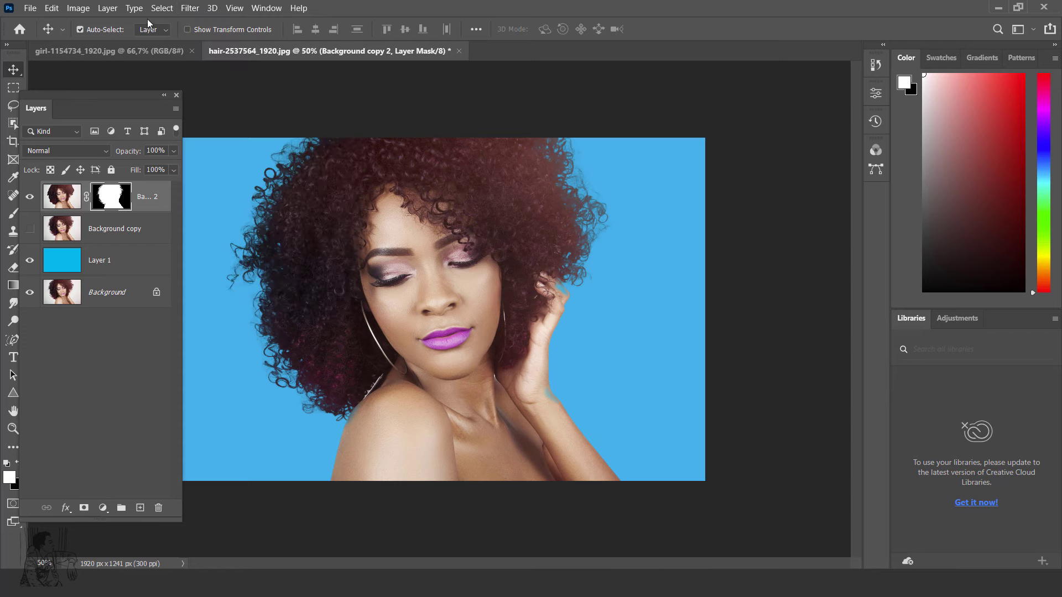
left_click(158, 53)
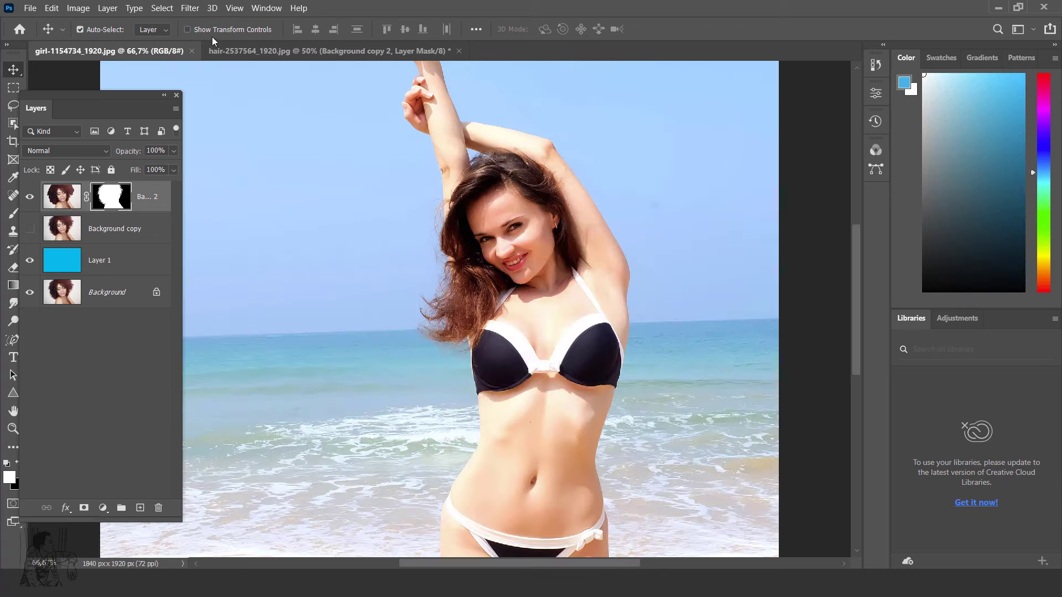
left_click(526, 258)
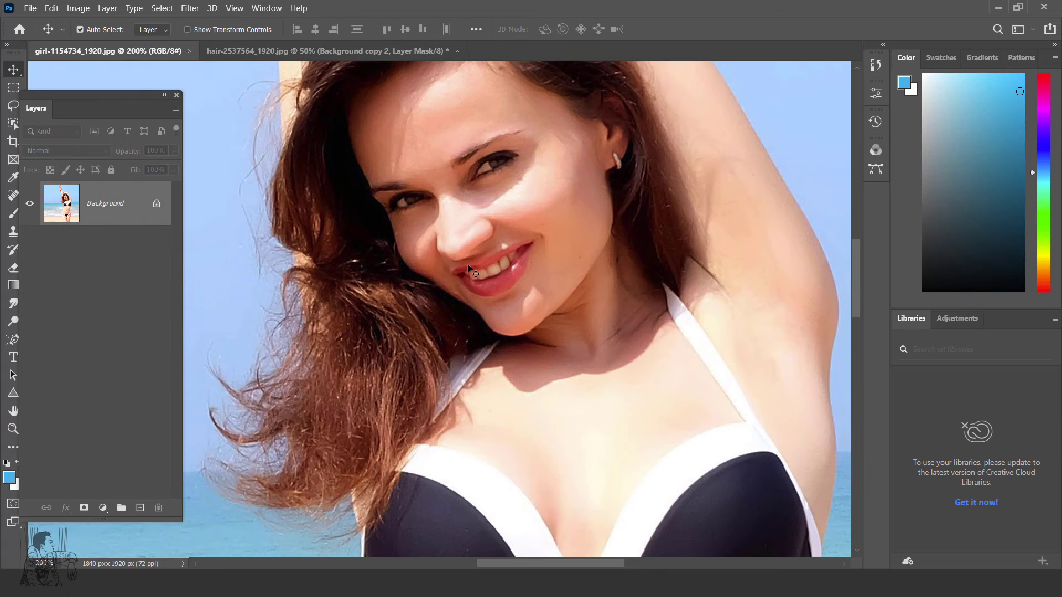
left_click(319, 52)
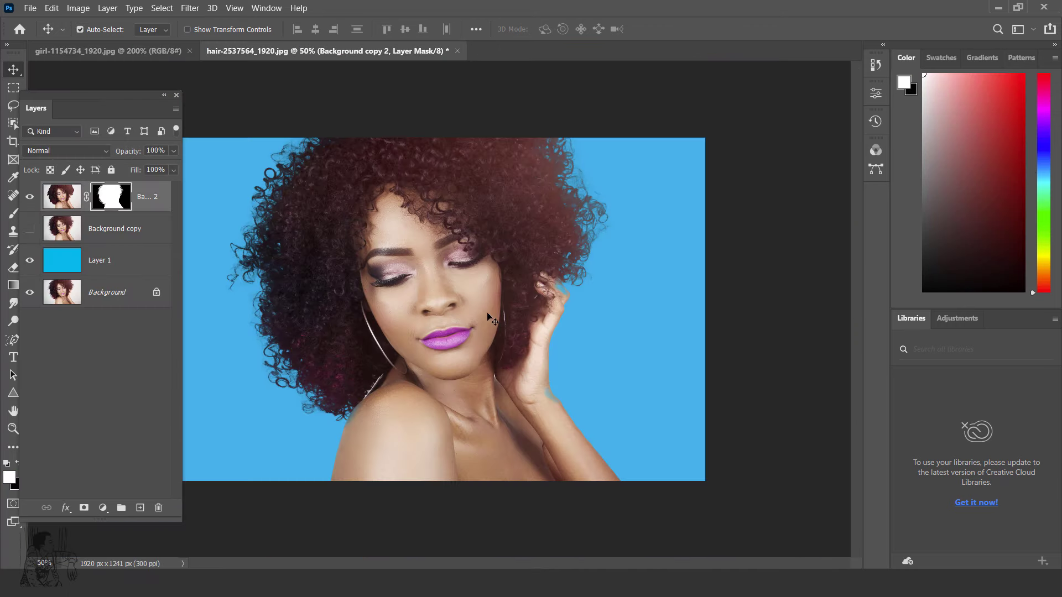
left_click(460, 337)
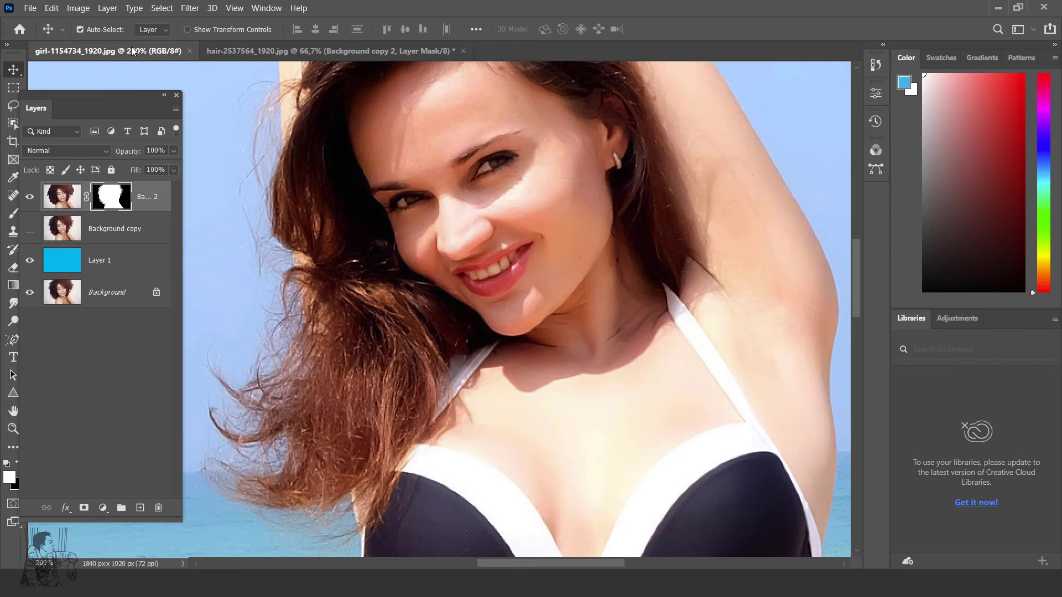
Zoom in close on the beach woman's face in girl-1154734_1920.jpg and centre it.
left_click(128, 51)
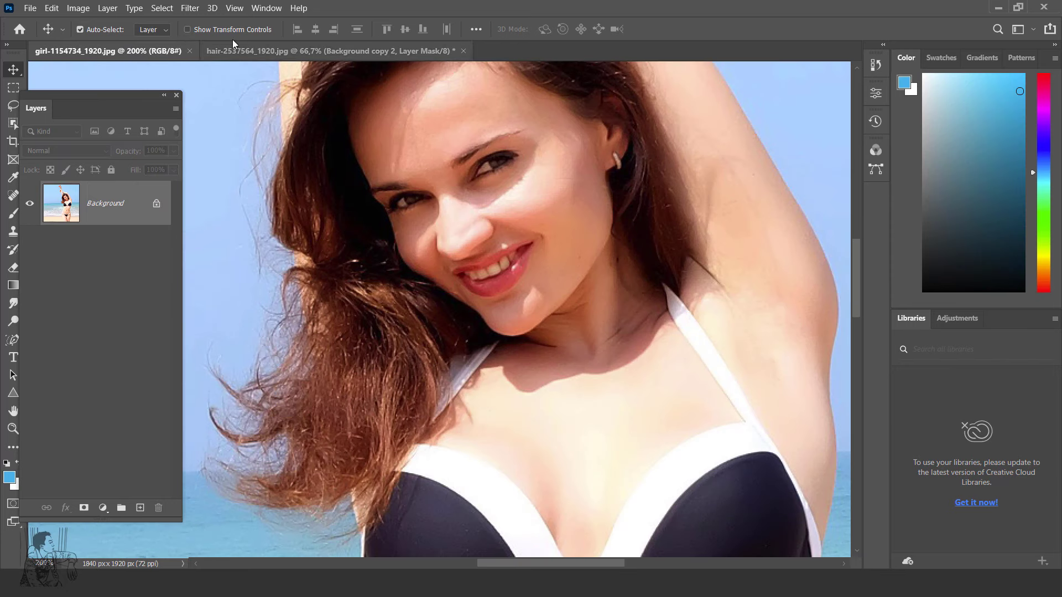
left_click(370, 165, "ctrl+alt")
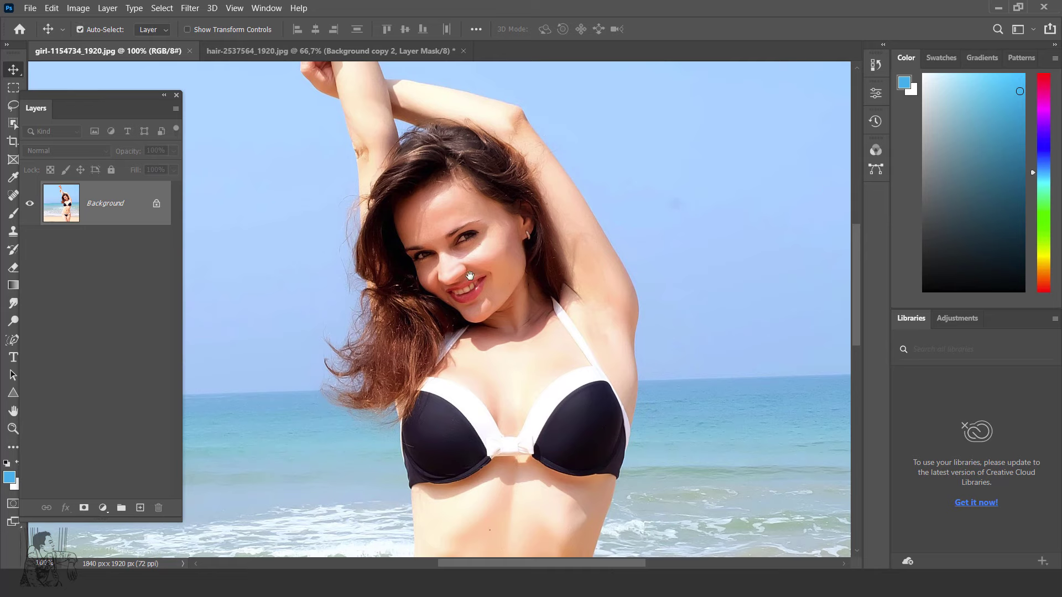
left_click(457, 256, "ctrl")
left_click_drag(487, 238, 490, 264)
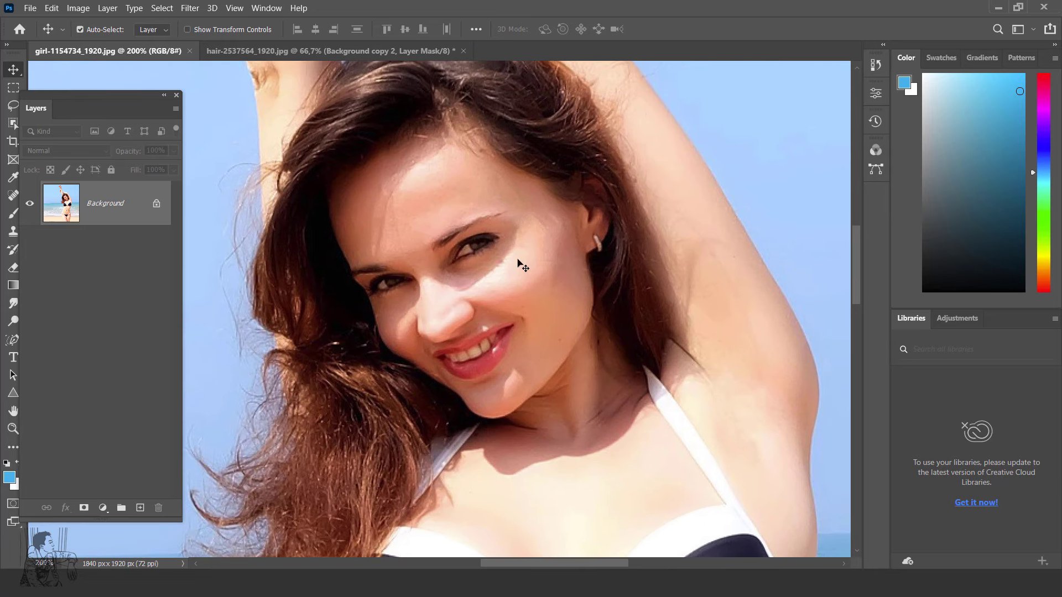
left_click(189, 9)
Apply the beta Makeup Transfer neural filter using hair-2537564_1920.jpg as the reference.
left_click(210, 57)
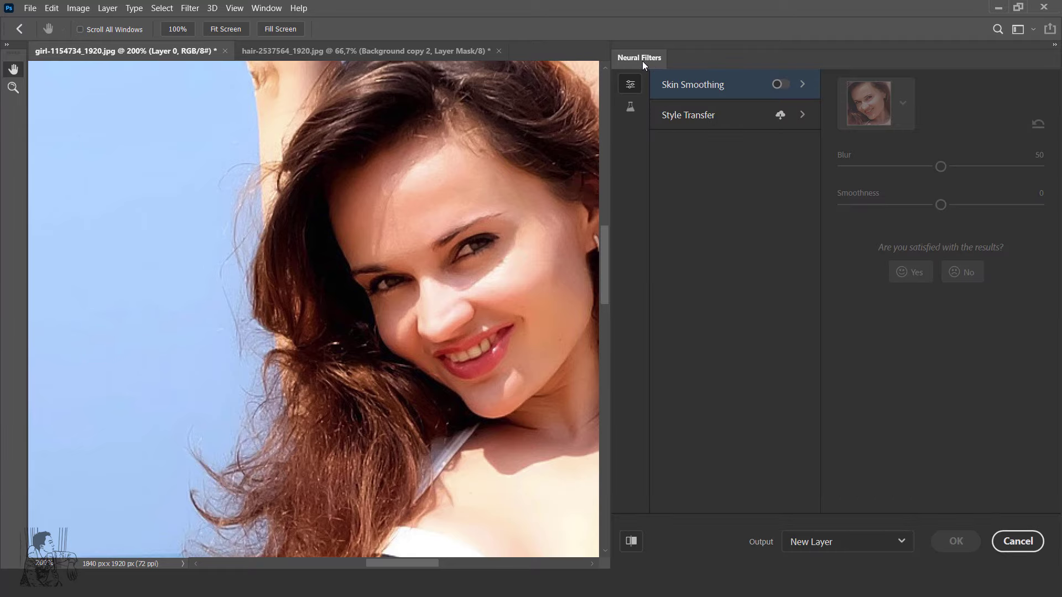
left_click(631, 107)
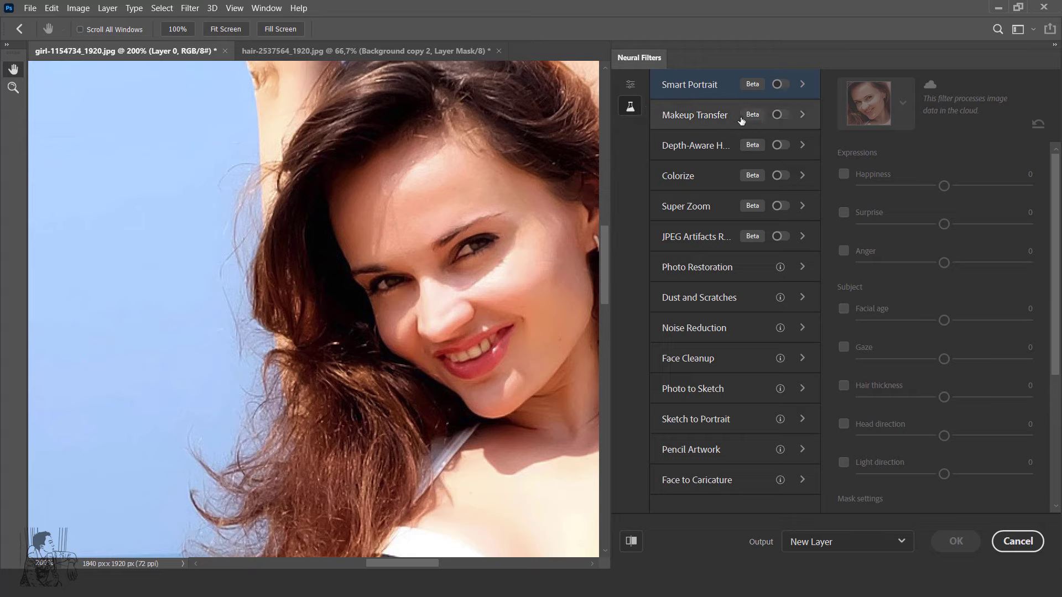
left_click(786, 117)
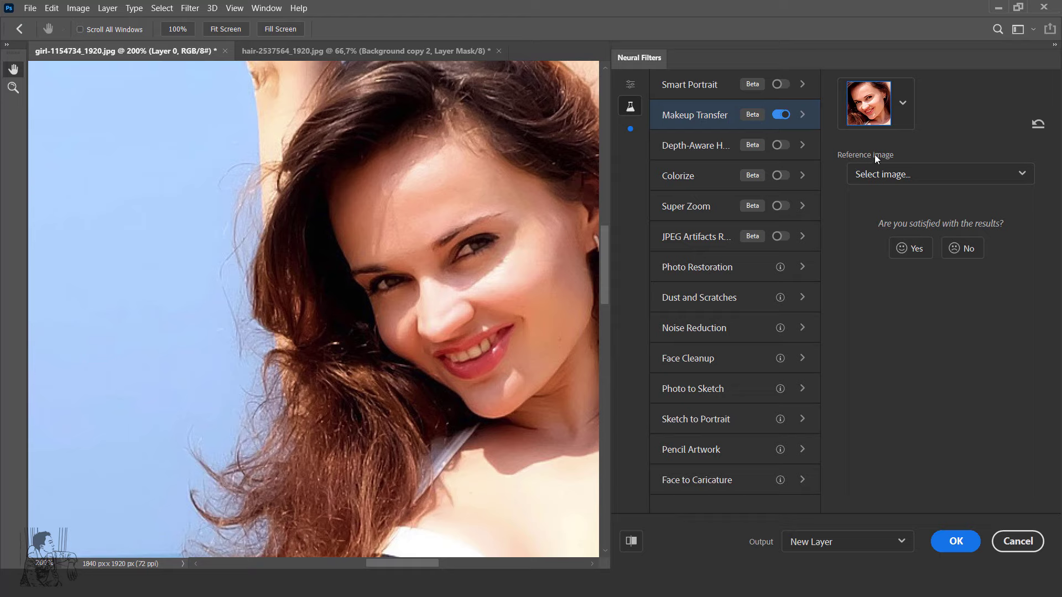
left_click(913, 173)
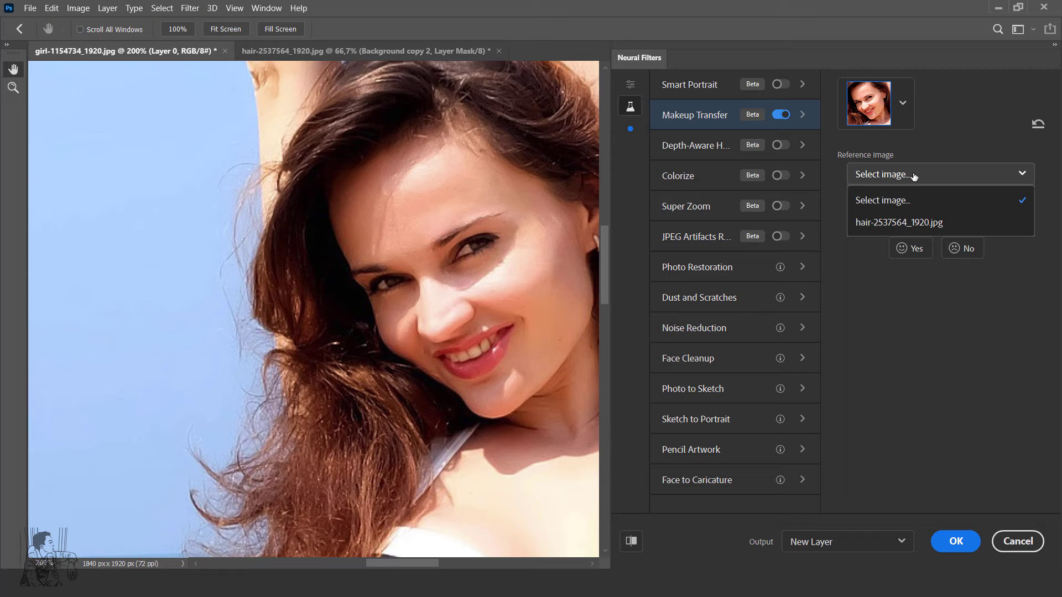
left_click(921, 223)
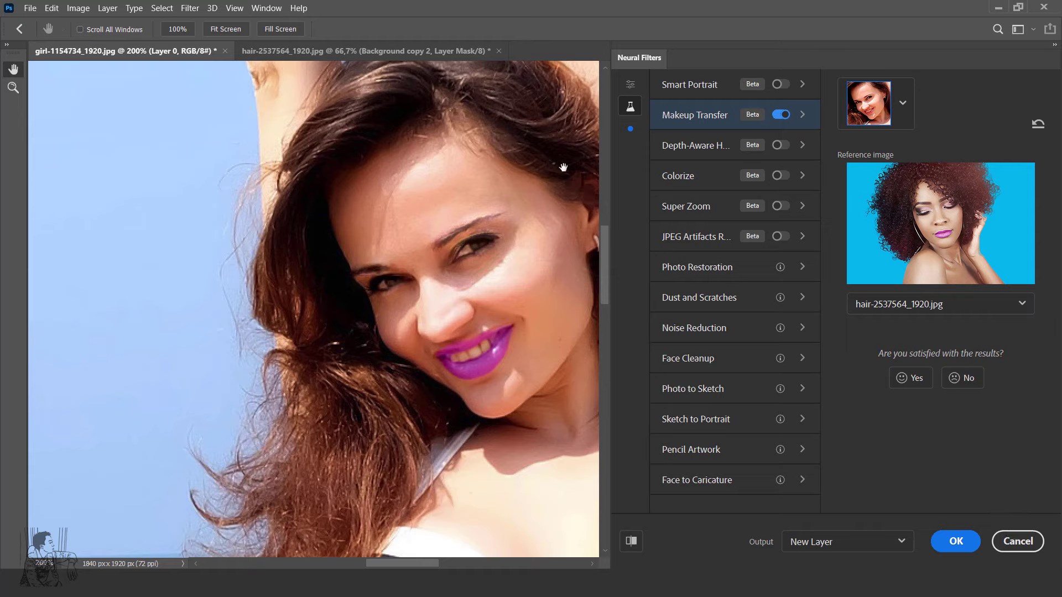
key("ctrl+minus")
key("ctrl+minus")
key("ctrl+minus")
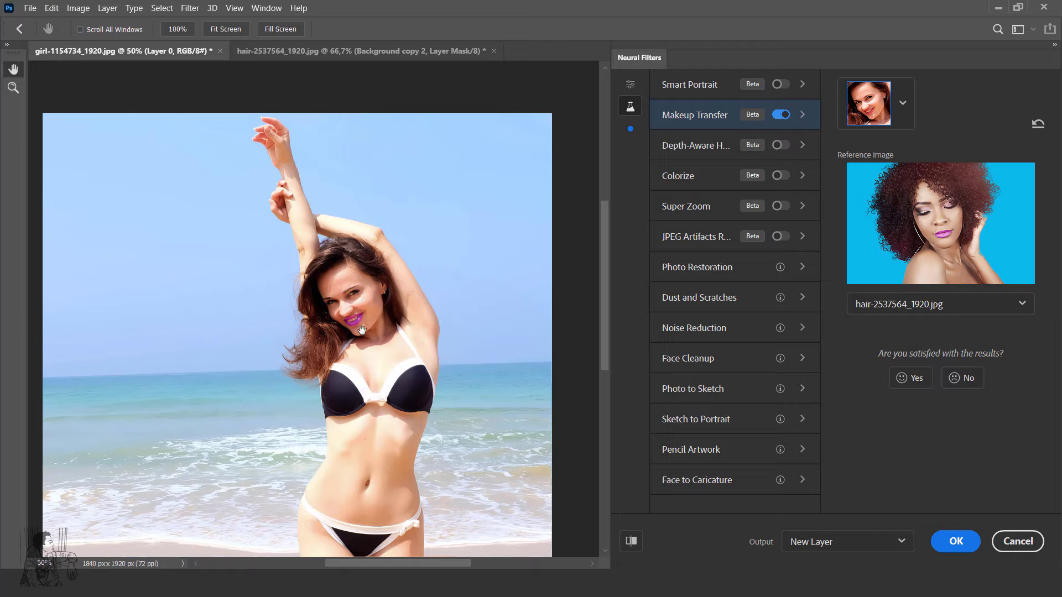
left_click(956, 542)
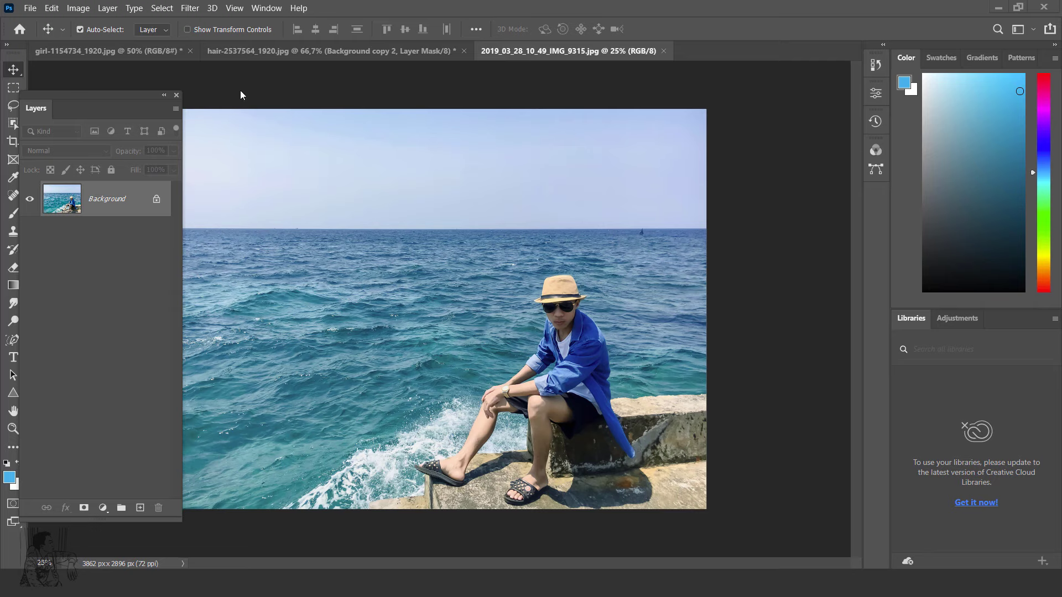
Enable the beta Depth-Aware Haze neural filter on the seaside photo, Haze 50, Warmth 0.
left_click(191, 8)
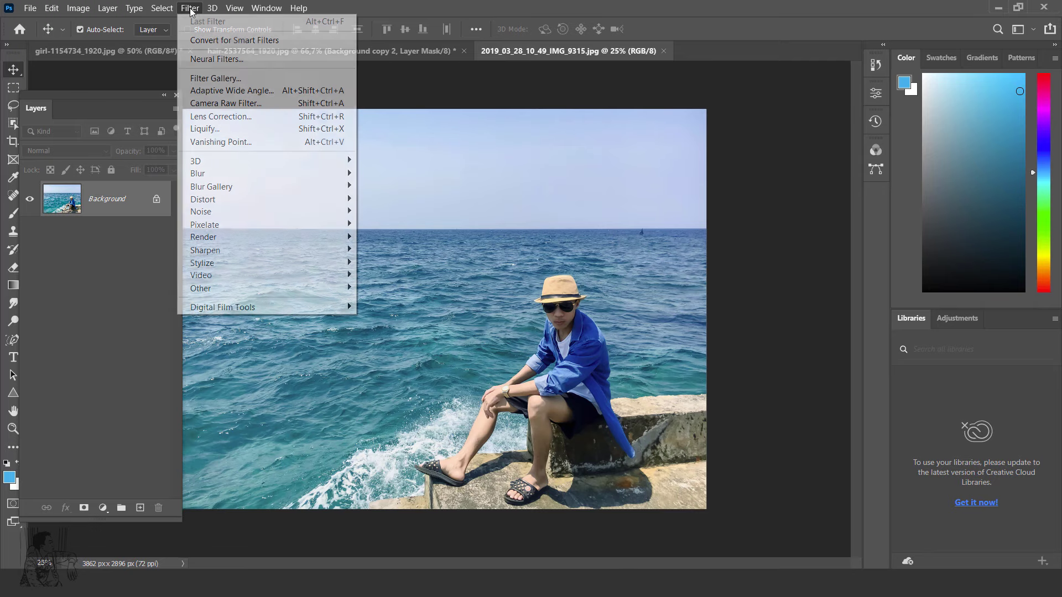
left_click(215, 59)
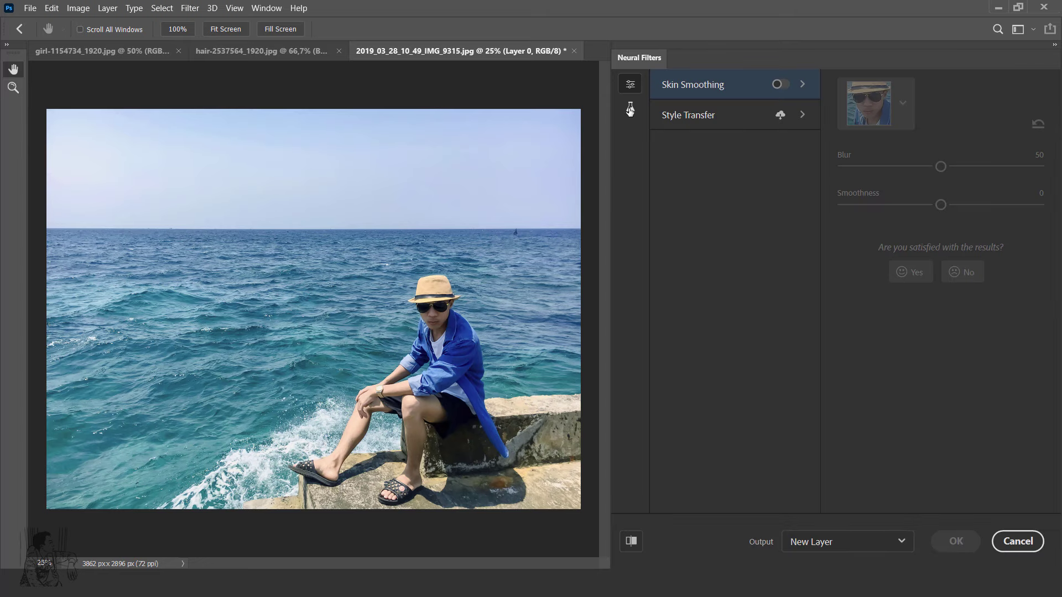
left_click(630, 109)
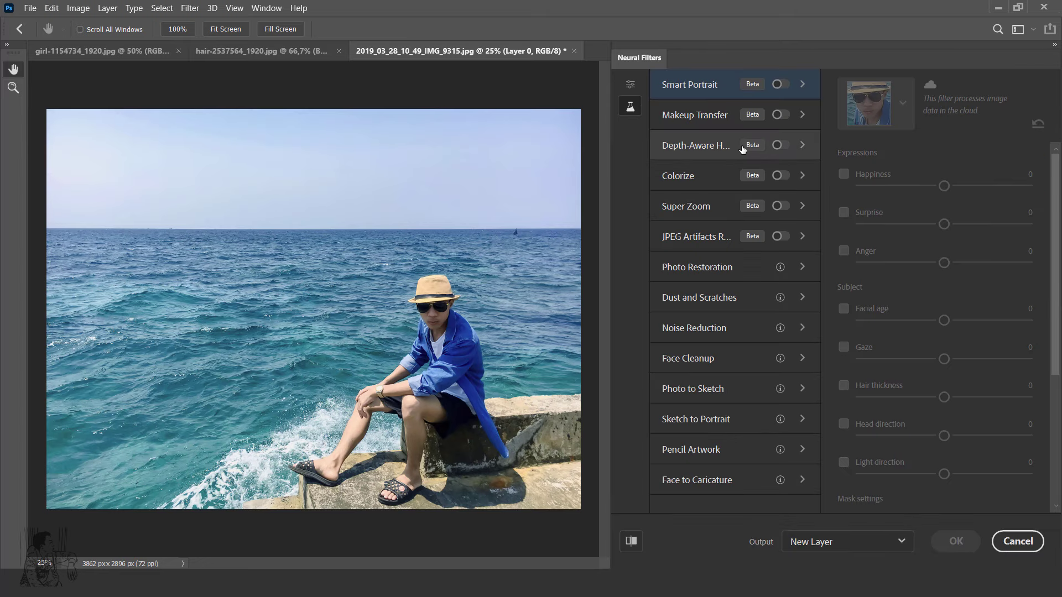
mouse_move(694, 145)
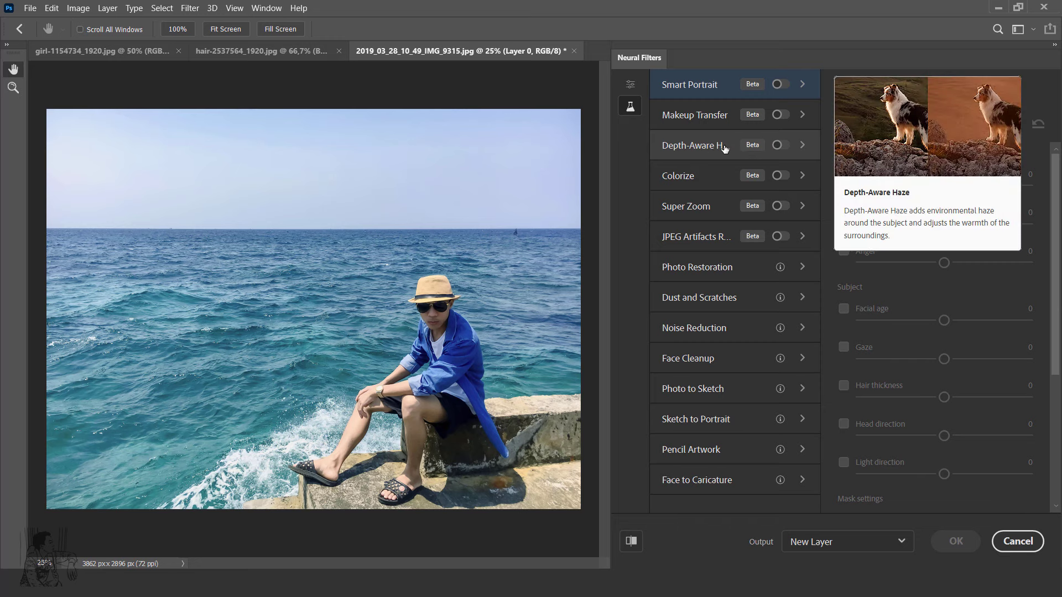
left_click(781, 146)
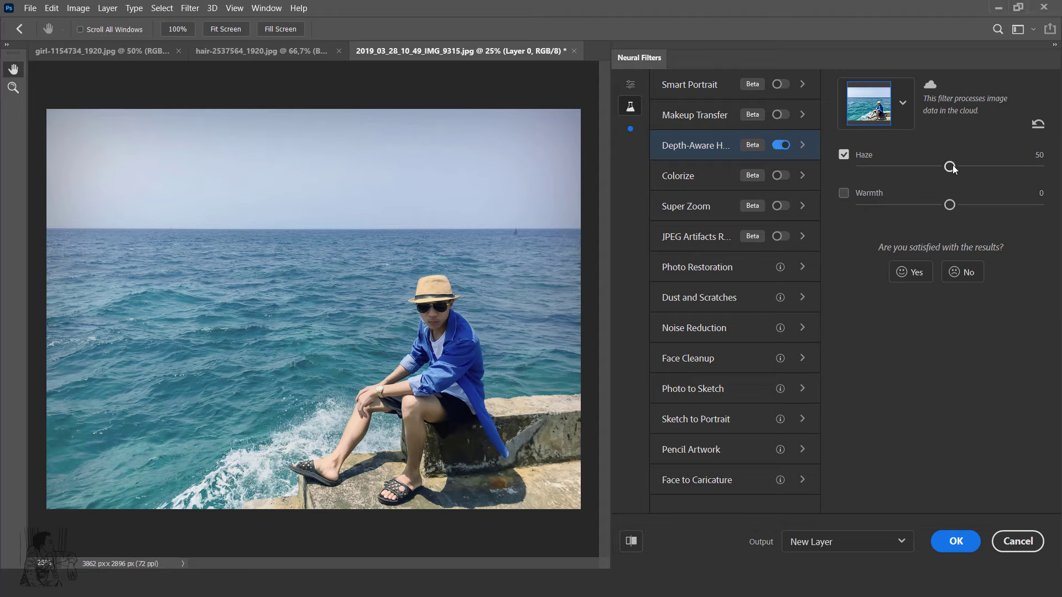
Try the Haze strength at 74, then 100, then set it back to 0.
left_click_drag(950, 166, 993, 167)
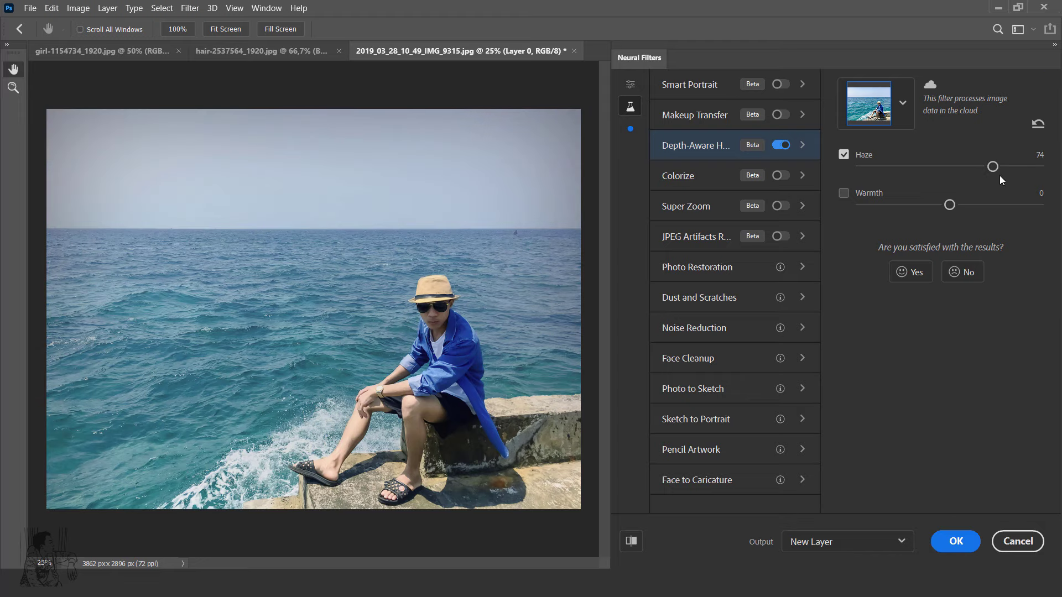
left_click_drag(992, 166, 1039, 167)
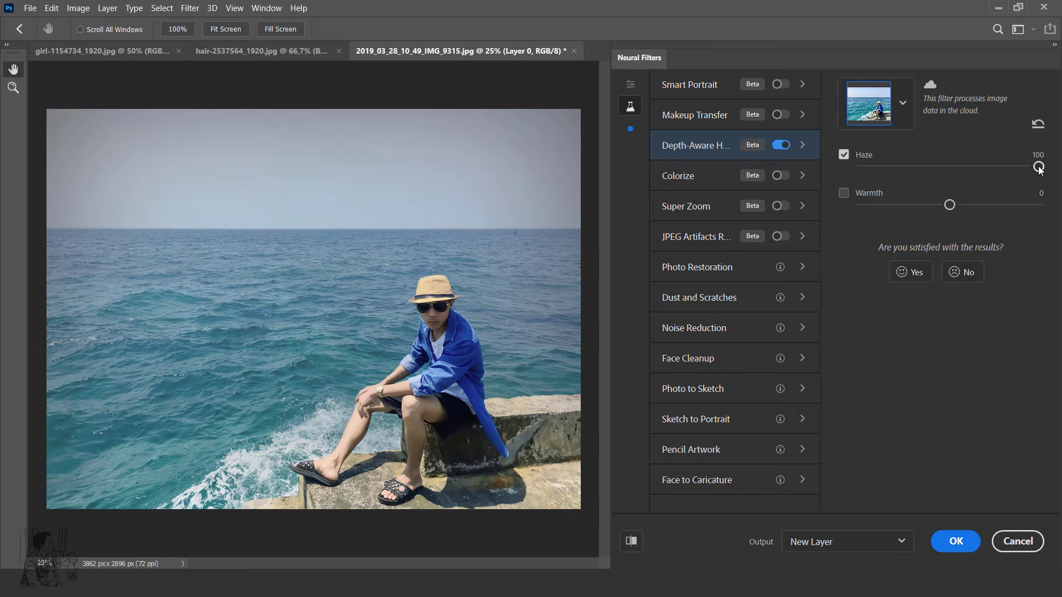
left_click_drag(1039, 166, 861, 167)
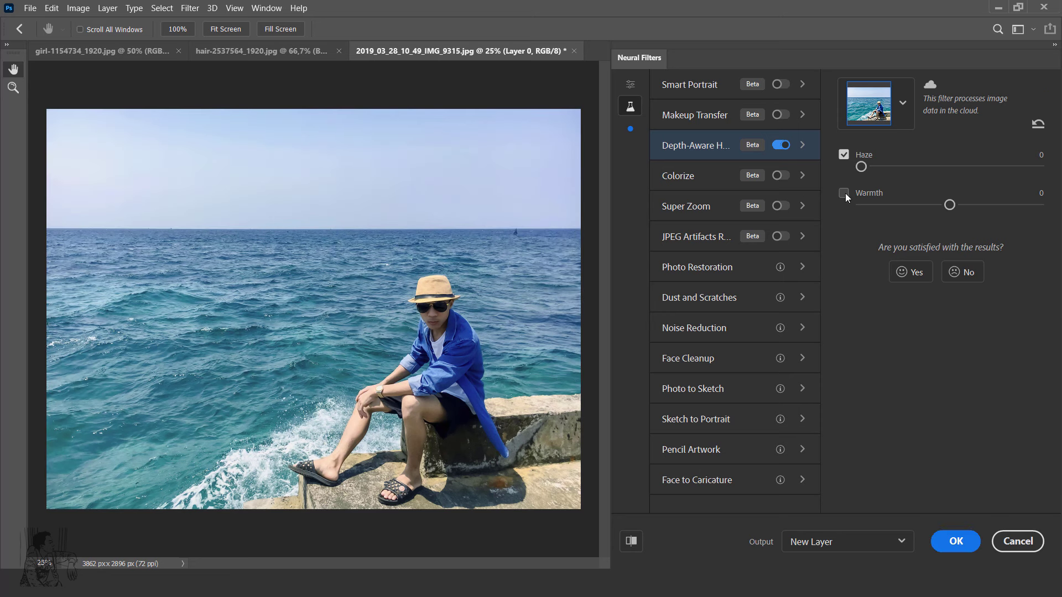
Enable Warmth and try it at 18, then cool the scene to -50.
left_click(844, 193)
mouse_move(949, 204)
left_mouse_down()
mouse_move(999, 208)
mouse_move(977, 205)
left_mouse_up()
mouse_move(878, 207)
left_mouse_down()
mouse_move(861, 207)
mouse_move(1034, 208)
mouse_move(937, 211)
mouse_move(947, 211)
left_mouse_up()
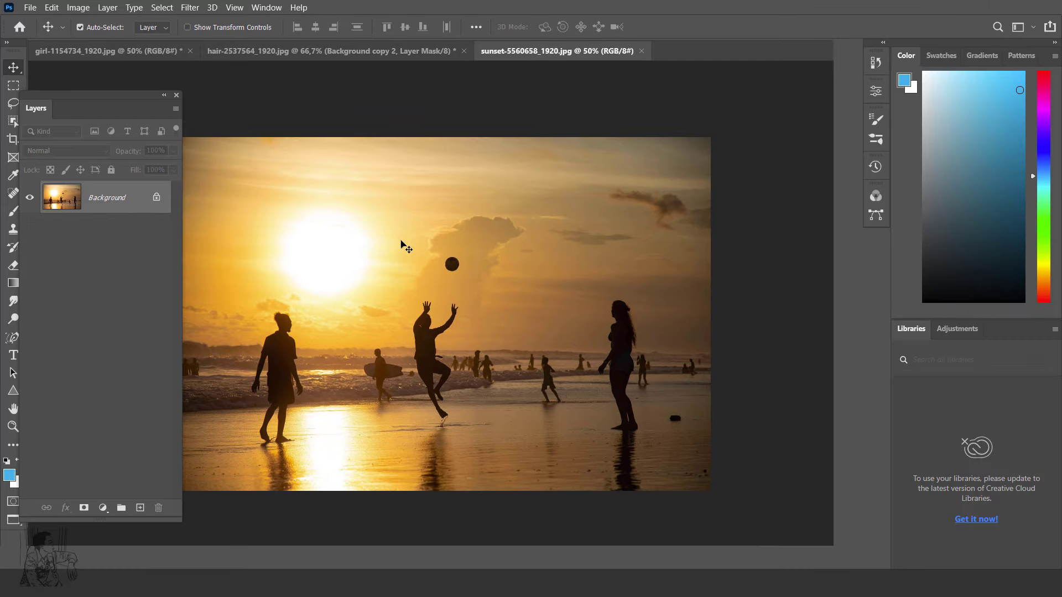
Zoom in on the ball in the sunset sky and lasso around it.
mouse_move(402, 244)
left_mouse_down()
mouse_move(483, 239)
mouse_move(581, 282)
left_mouse_up()
left_click(603, 284, "ctrl")
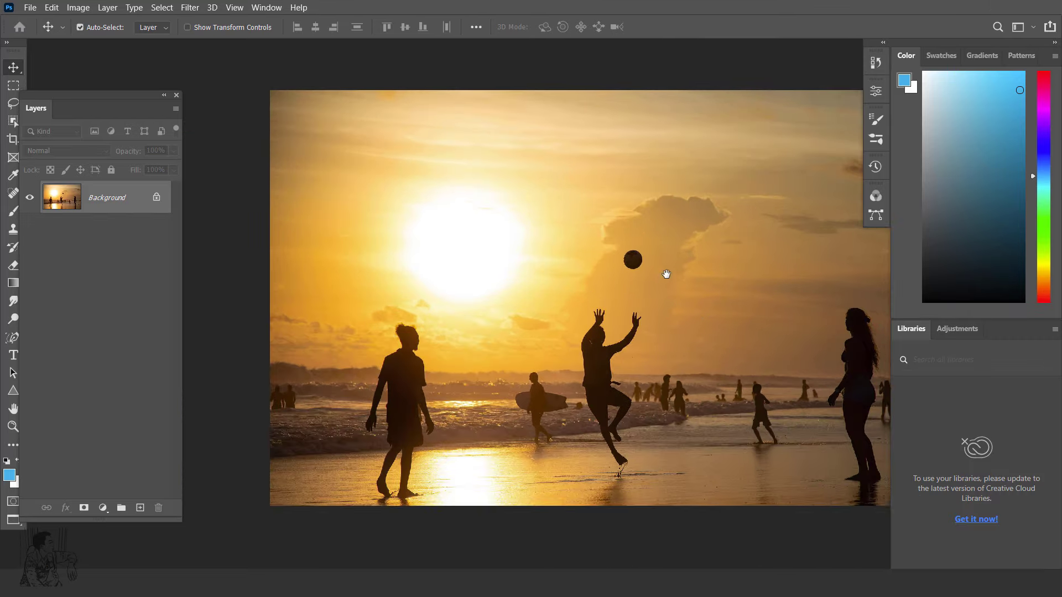
left_click_drag(666, 274, 606, 214)
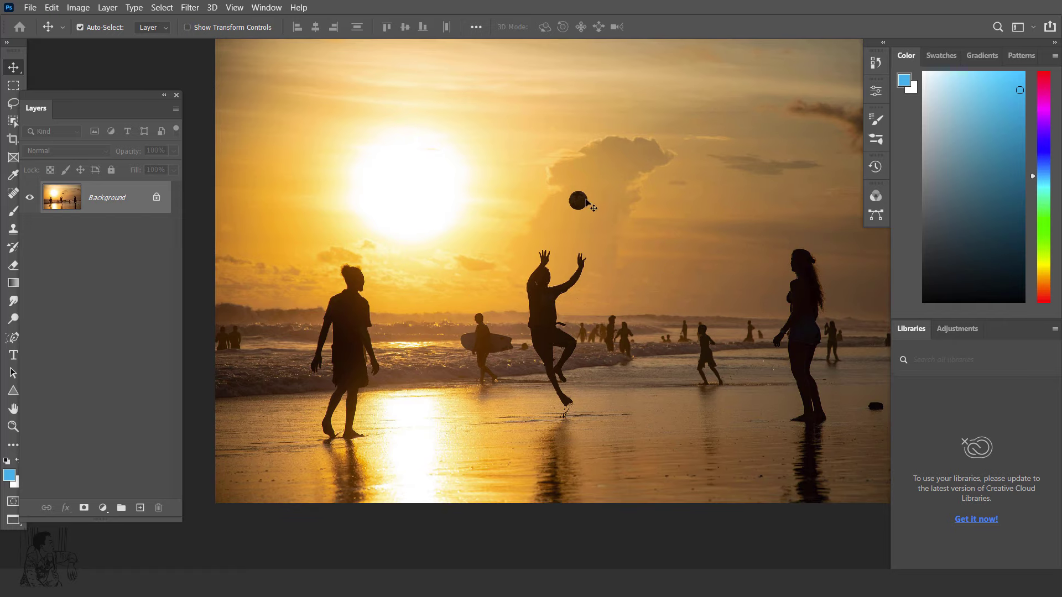
left_click(13, 105)
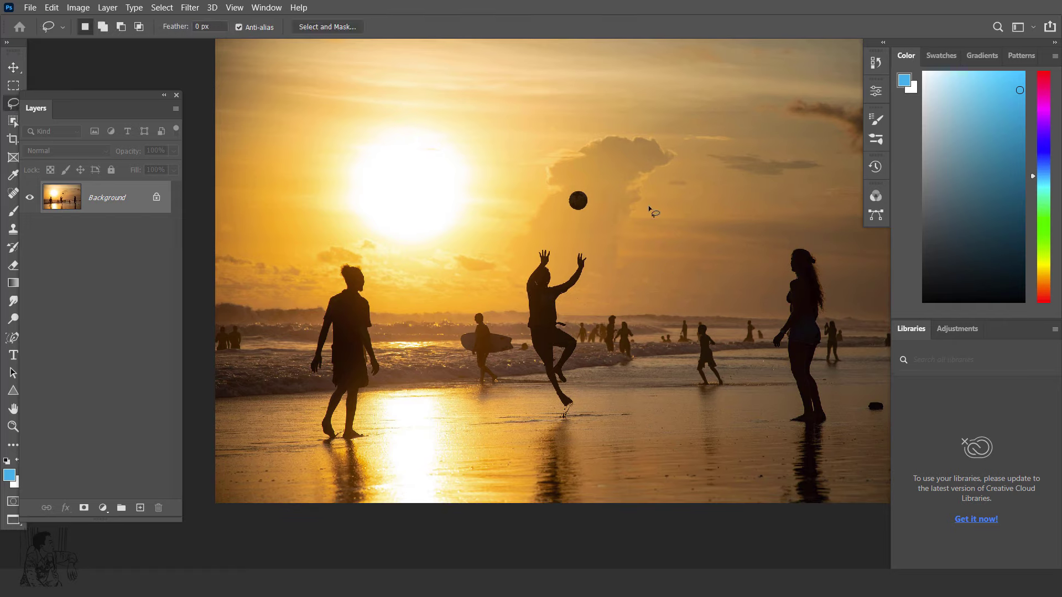
left_click_drag(561, 207, 563, 188)
Content-Aware Fill the ball, undo it to restore the ball, then right-click the selection.
left_click(52, 8)
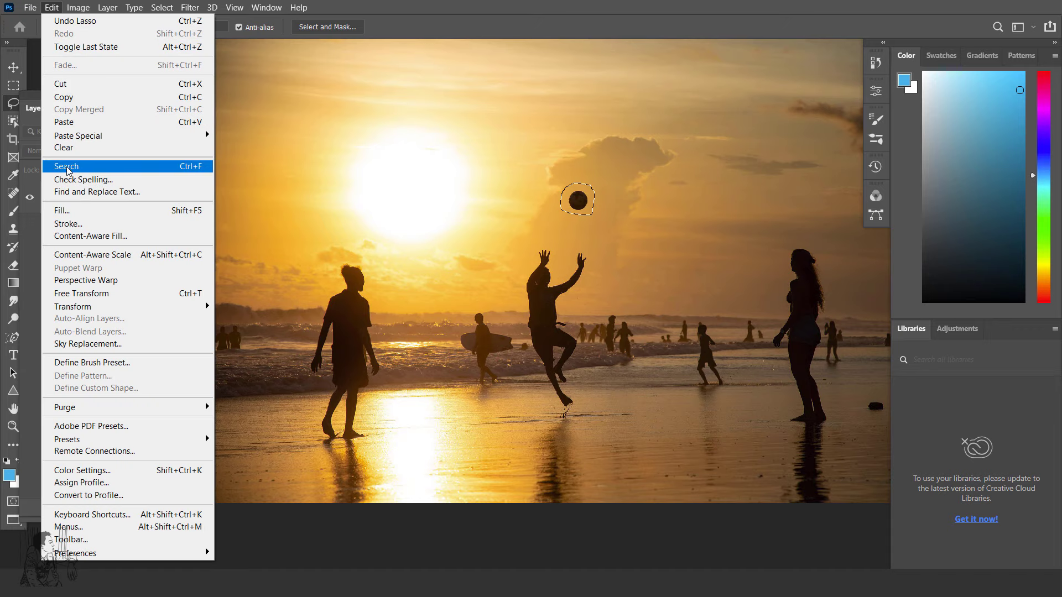
left_click(96, 214)
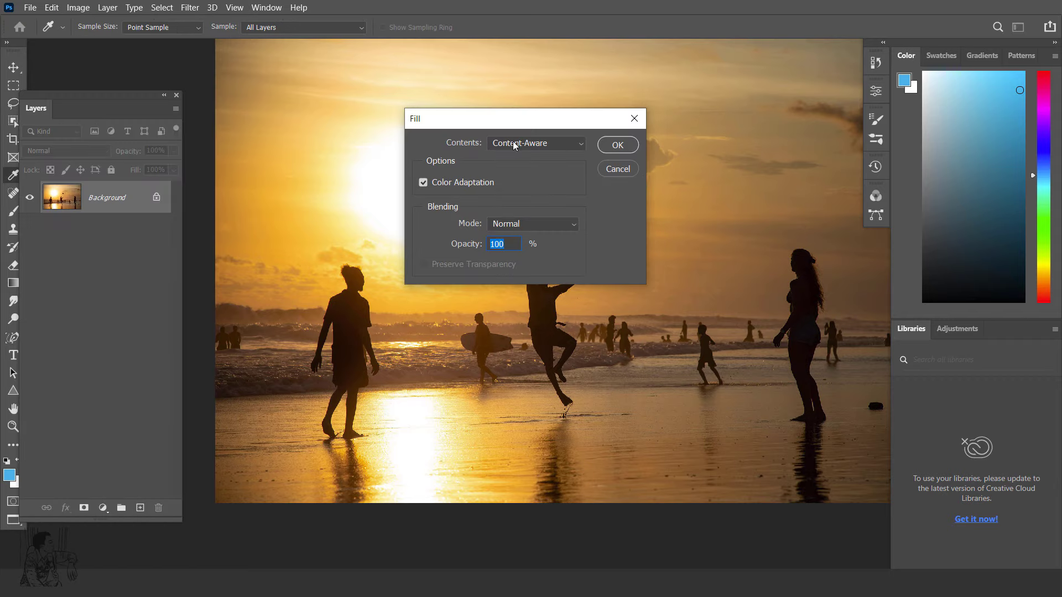
left_click(624, 147)
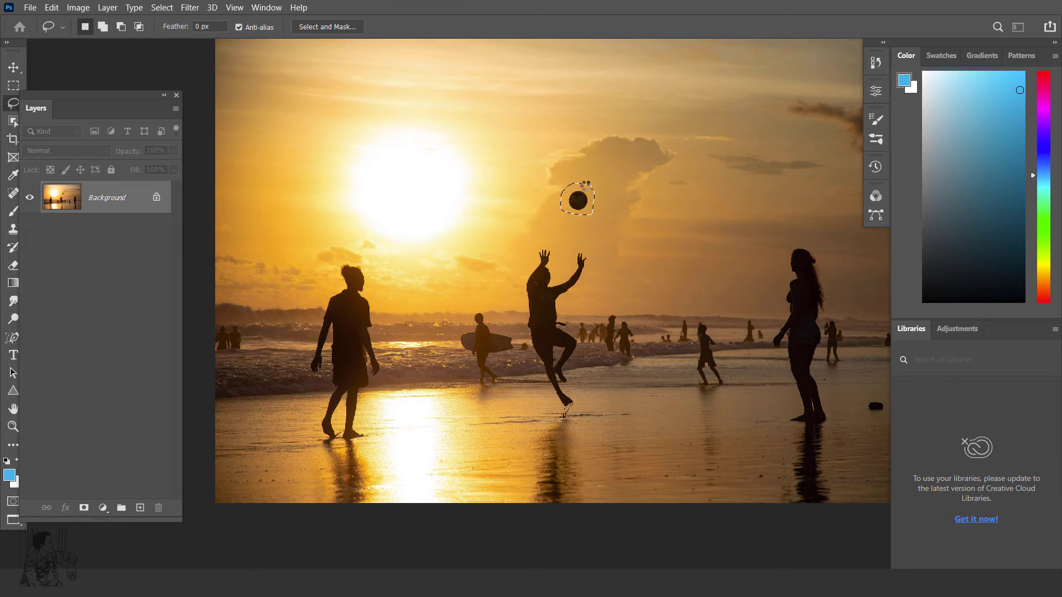
key("ctrl+z")
left_click(51, 8)
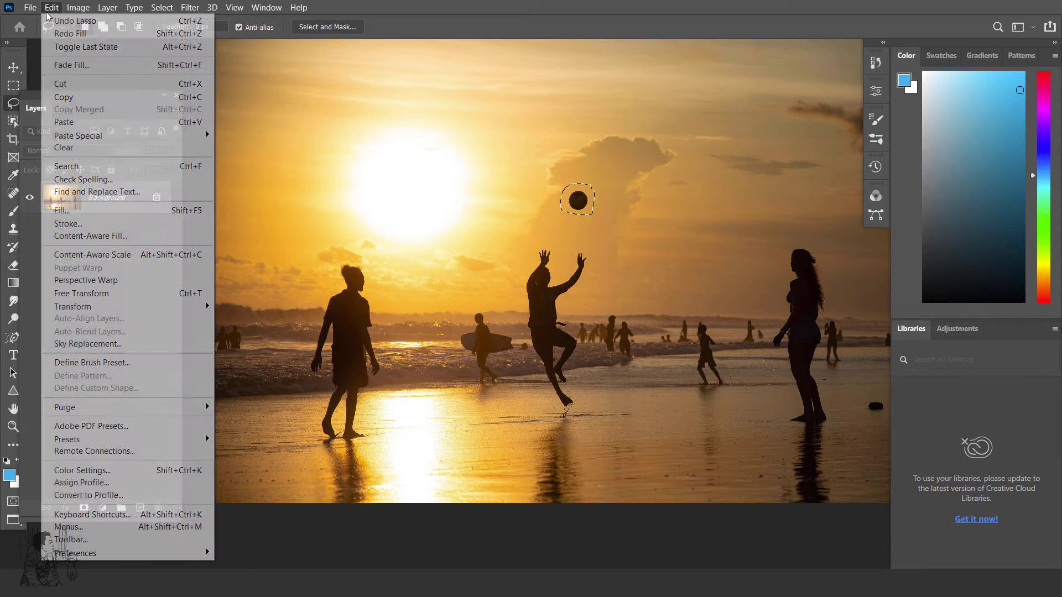
left_click(49, 8)
right_click(581, 203)
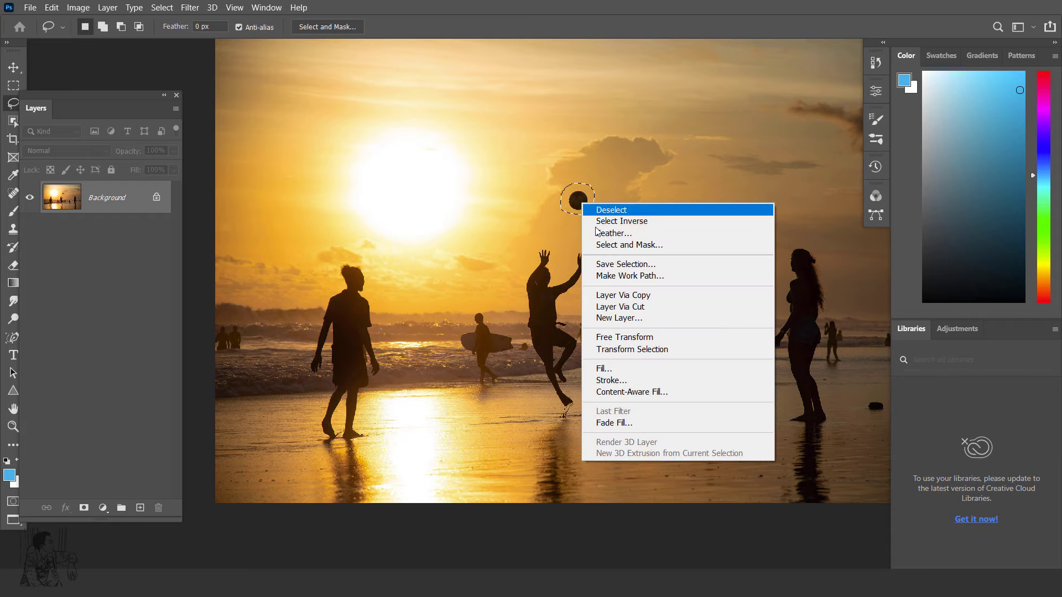
In Content-Aware Fill, dock the preview, exclude the raised hands from sampling, and apply to a new layer.
left_click(642, 393)
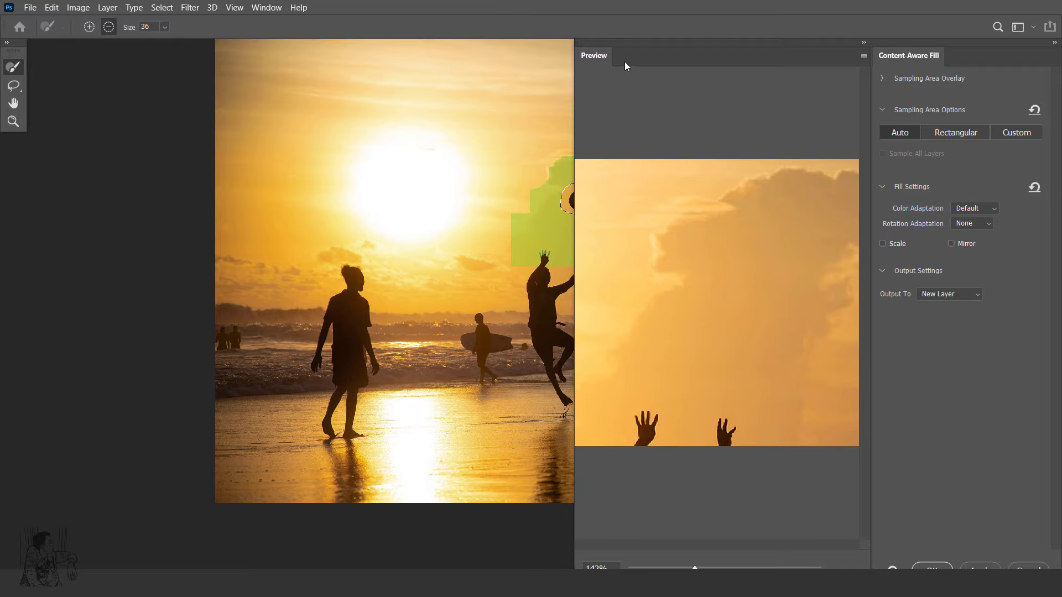
left_click_drag(629, 57, 607, 66)
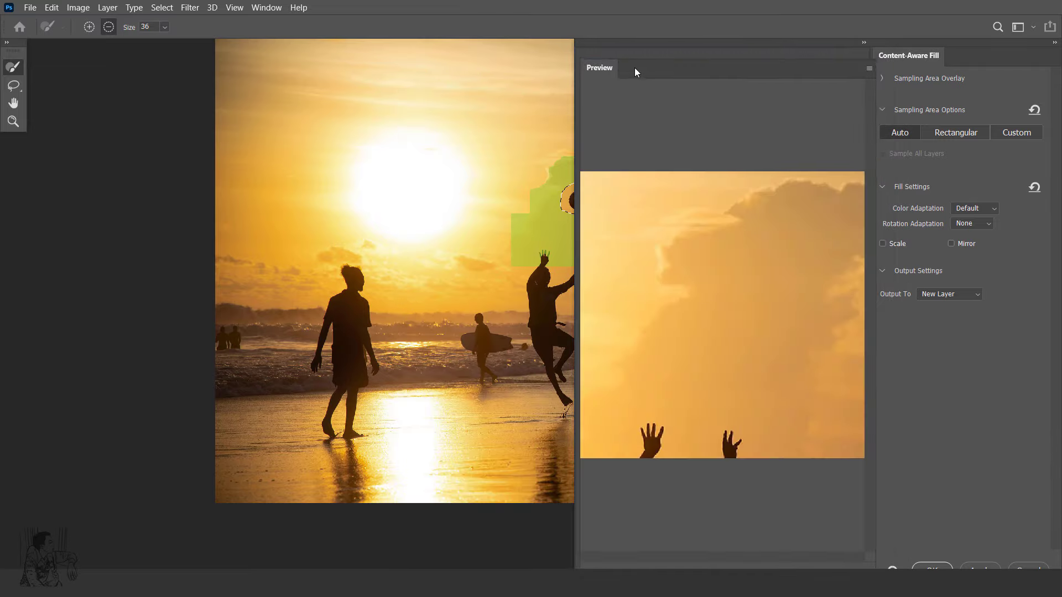
left_click_drag(607, 67, 635, 67)
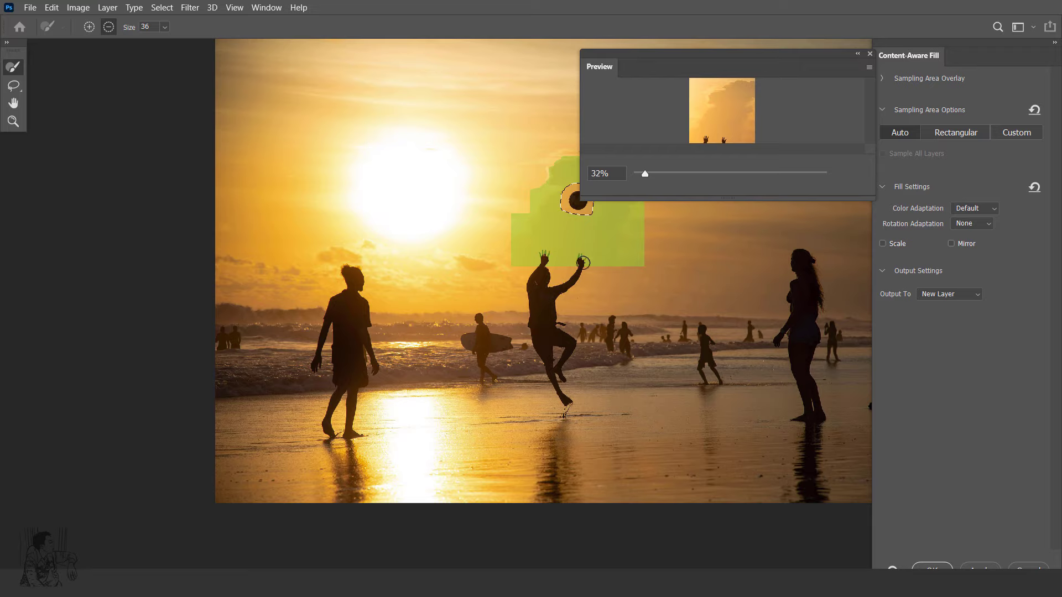
left_click_drag(577, 256, 546, 253)
key("Tab")
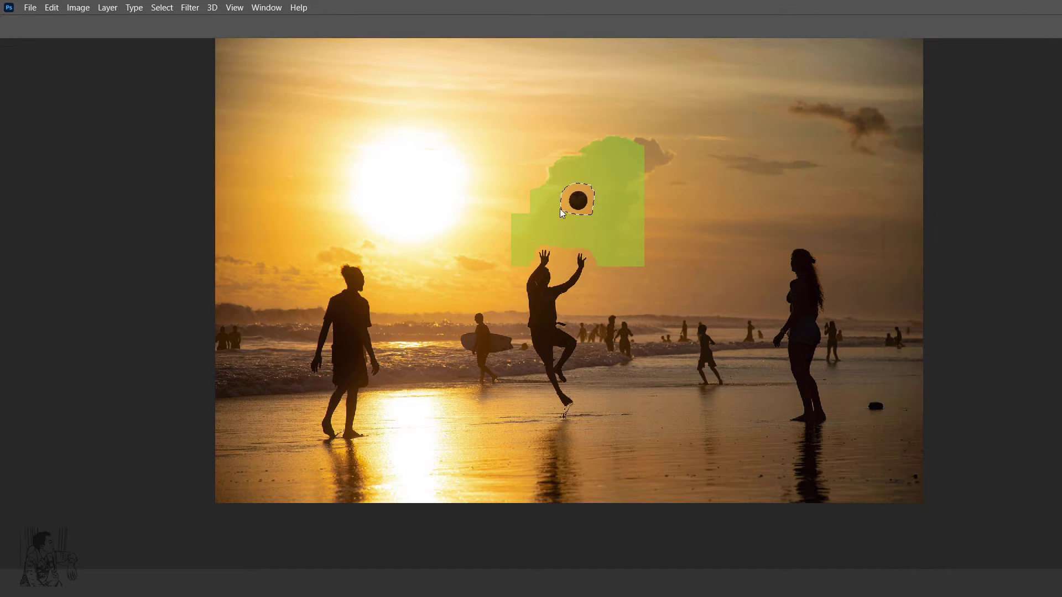
key("Return")
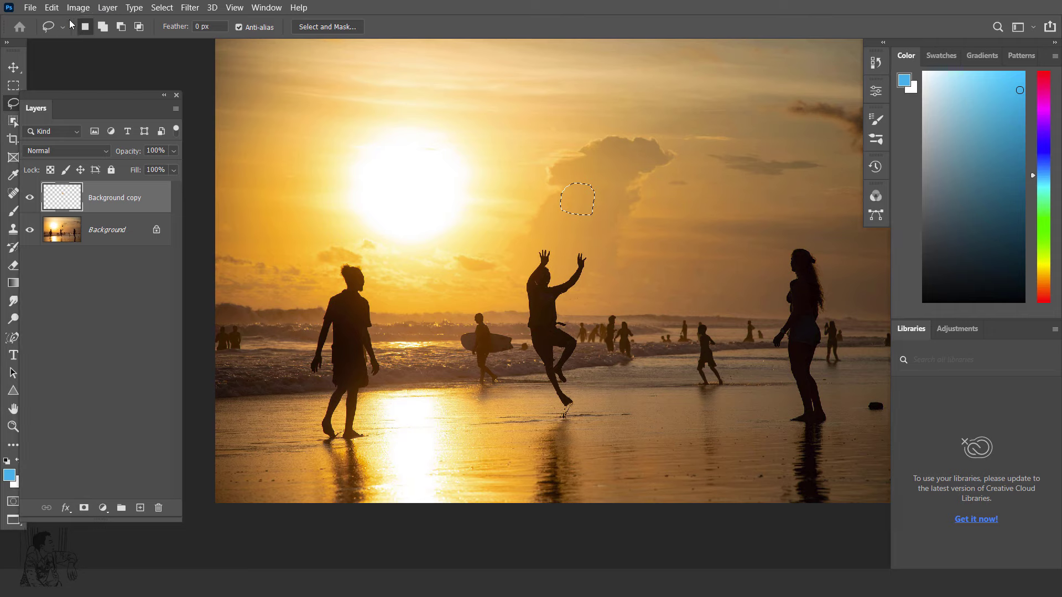
Deselect the filled area and select the Background layer.
left_click(51, 8)
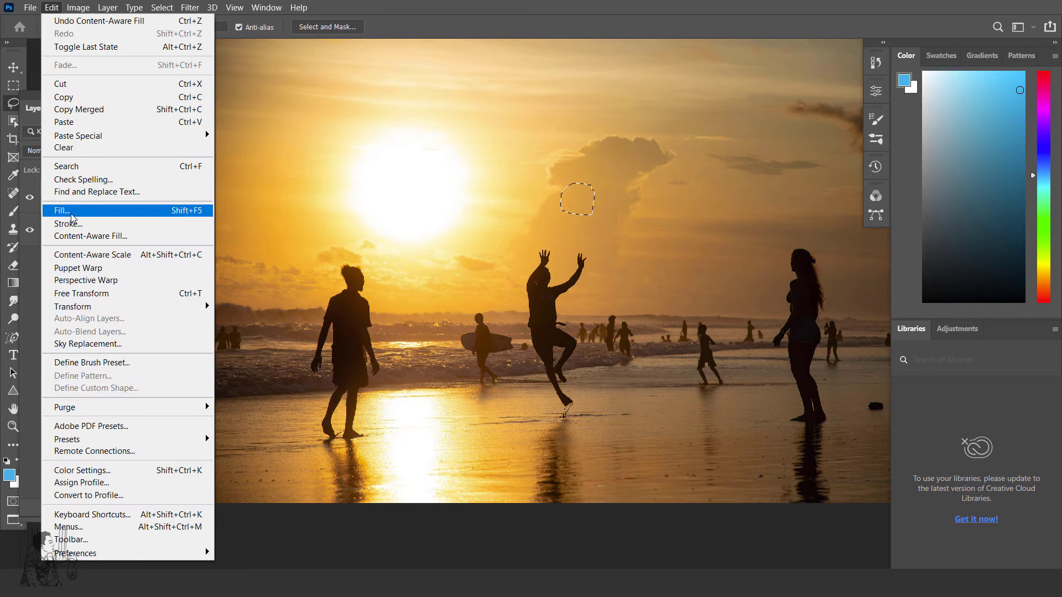
left_click(633, 99)
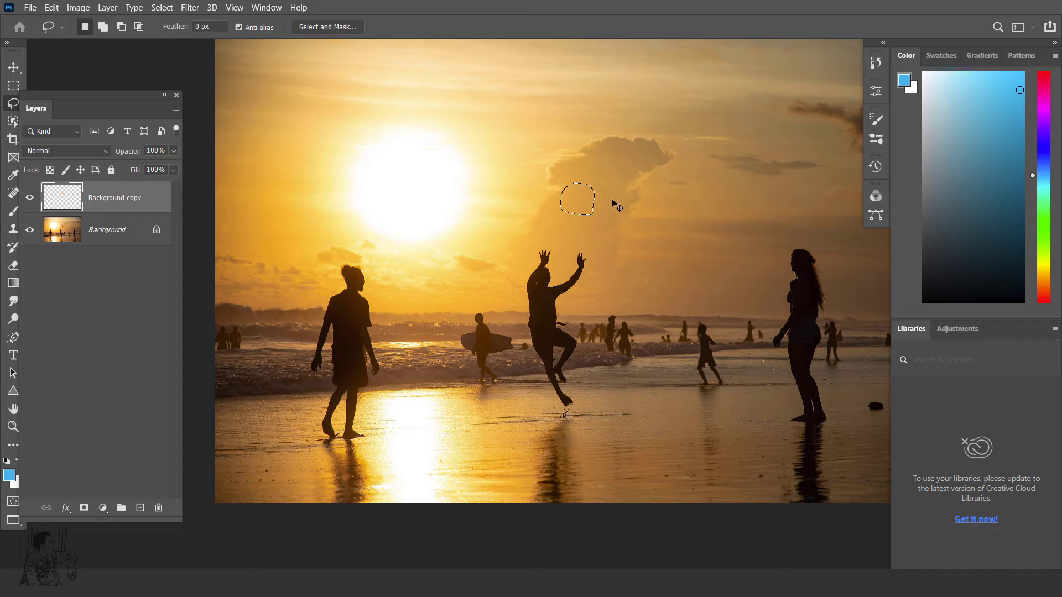
key("ctrl+d")
left_click(116, 230)
Open the Brushes panel and resize it to show the brush presets.
key("F5")
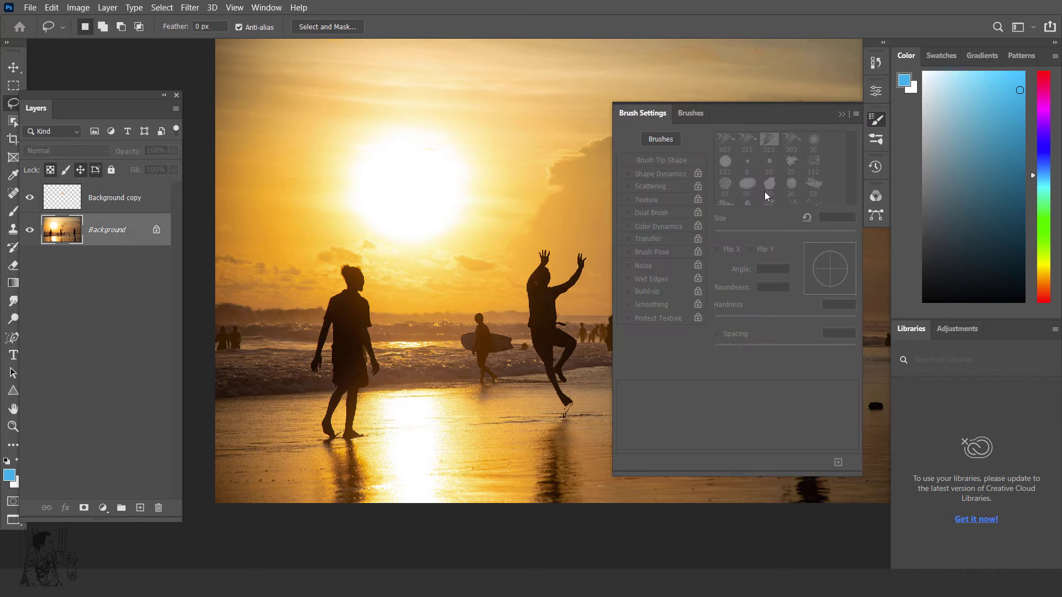
left_click(698, 113)
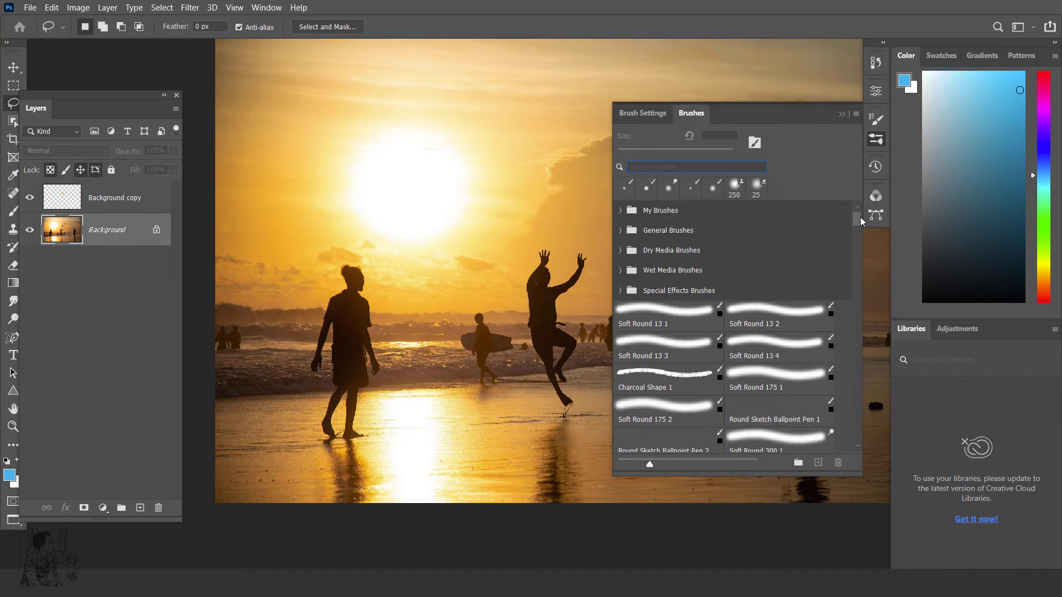
left_click_drag(857, 219, 857, 443)
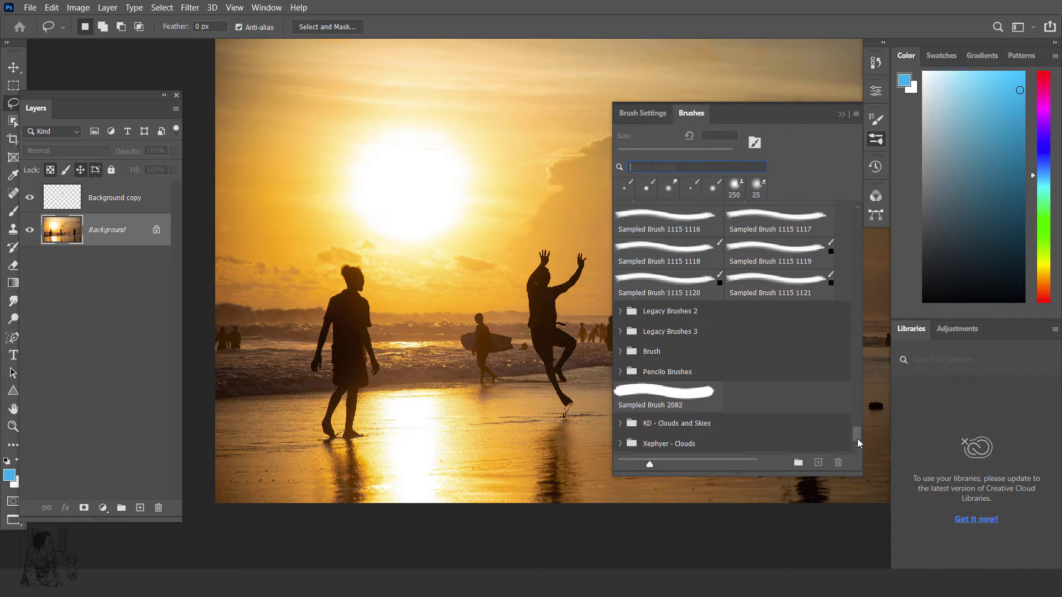
left_click_drag(858, 439, 872, 175)
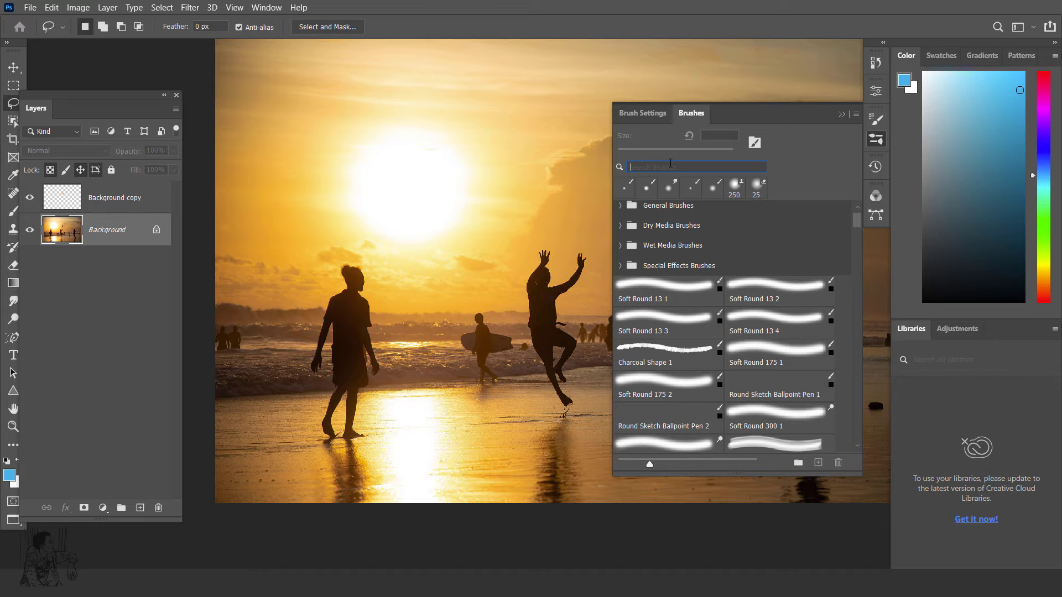
Search the brushes for 'wa', then 'splas', and scroll through the splash brush results.
type("wa")
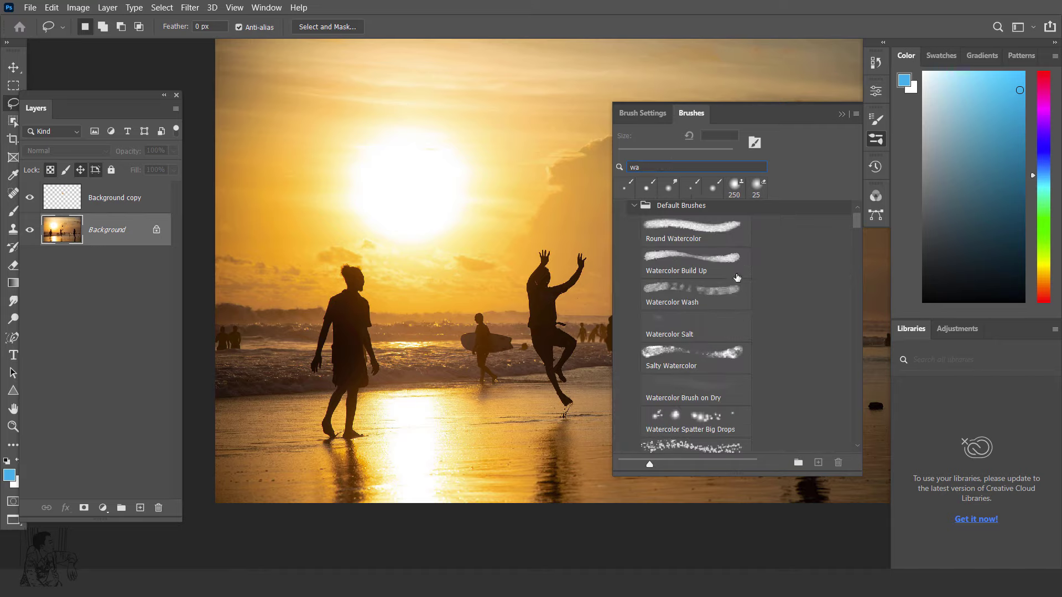
scroll(718, 277, "down", 3)
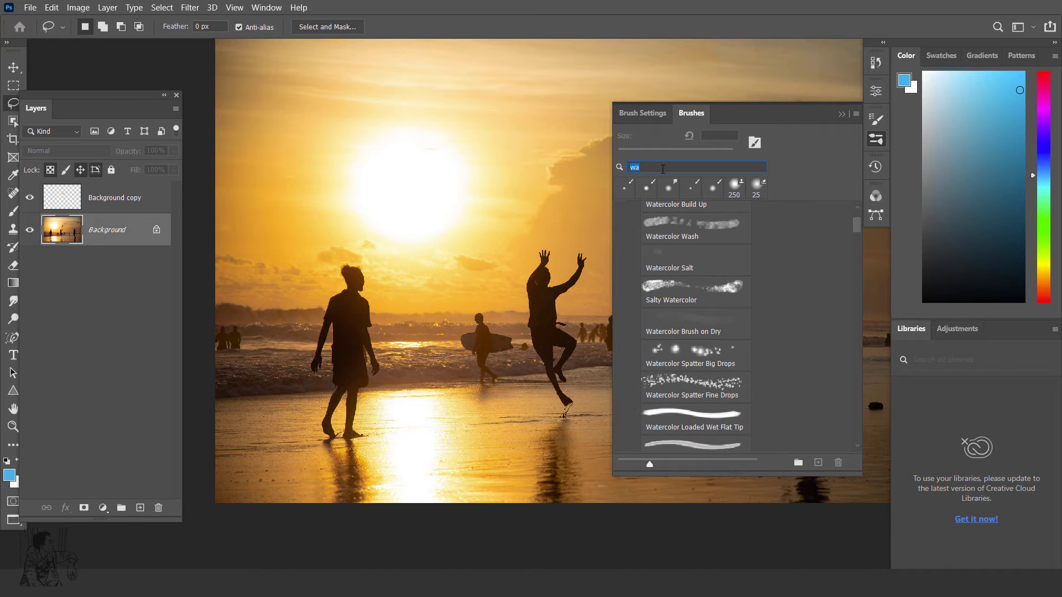
type("spl")
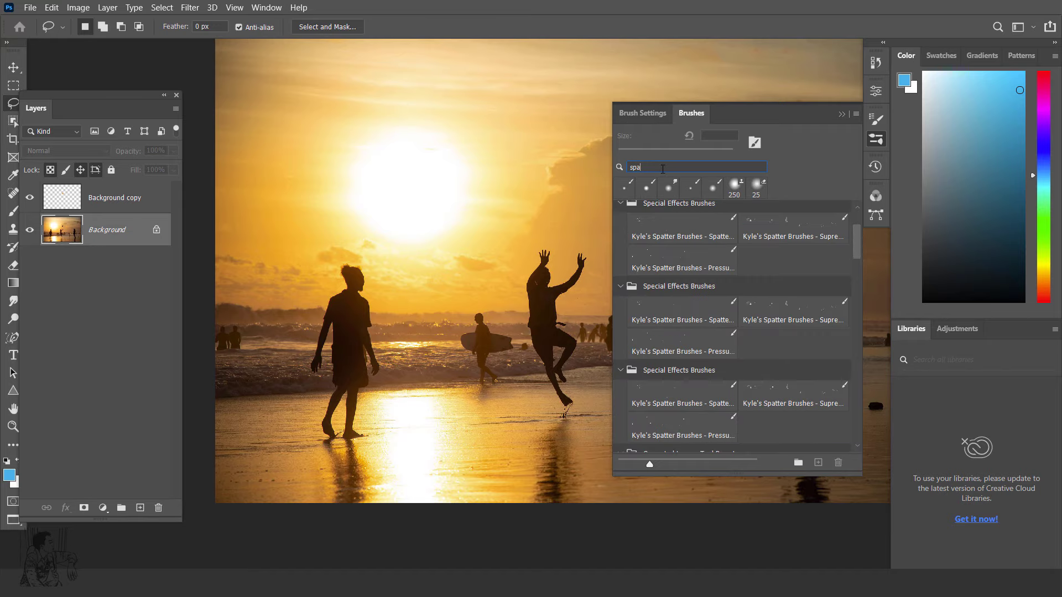
type("ash")
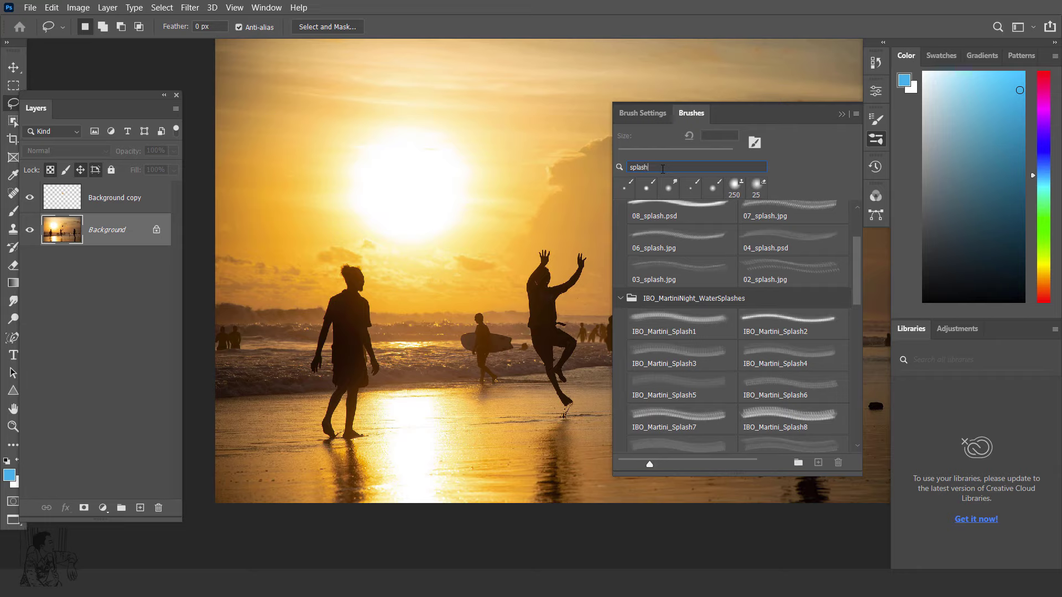
scroll(666, 244, "down", 2)
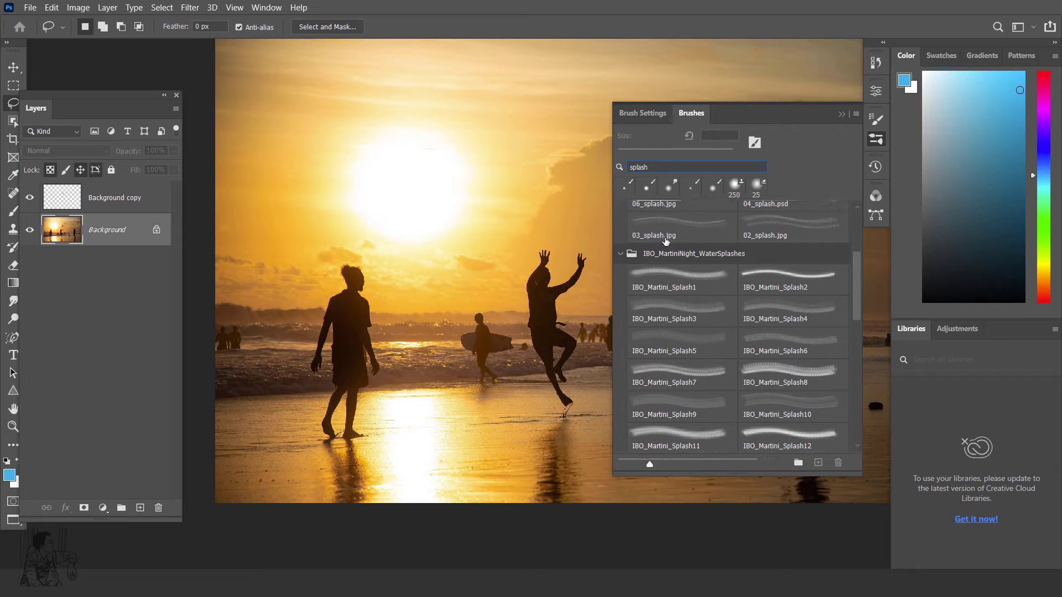
scroll(680, 271, "down", 1)
scroll(689, 299, "down", 2)
scroll(671, 336, "down", 3)
scroll(686, 335, "down", 2)
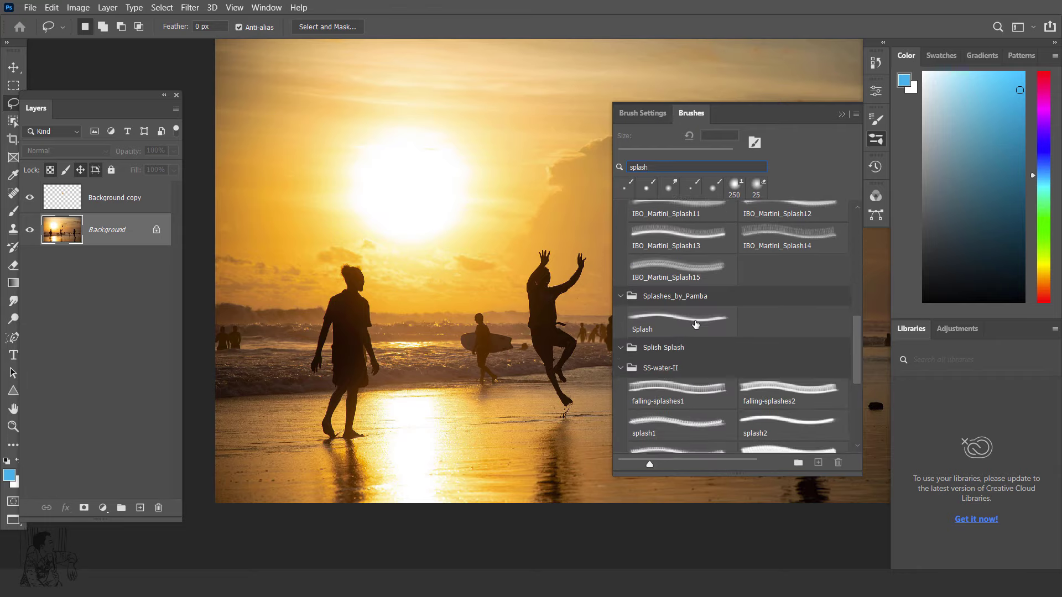
scroll(710, 333, "down", 2)
scroll(682, 328, "down", 1)
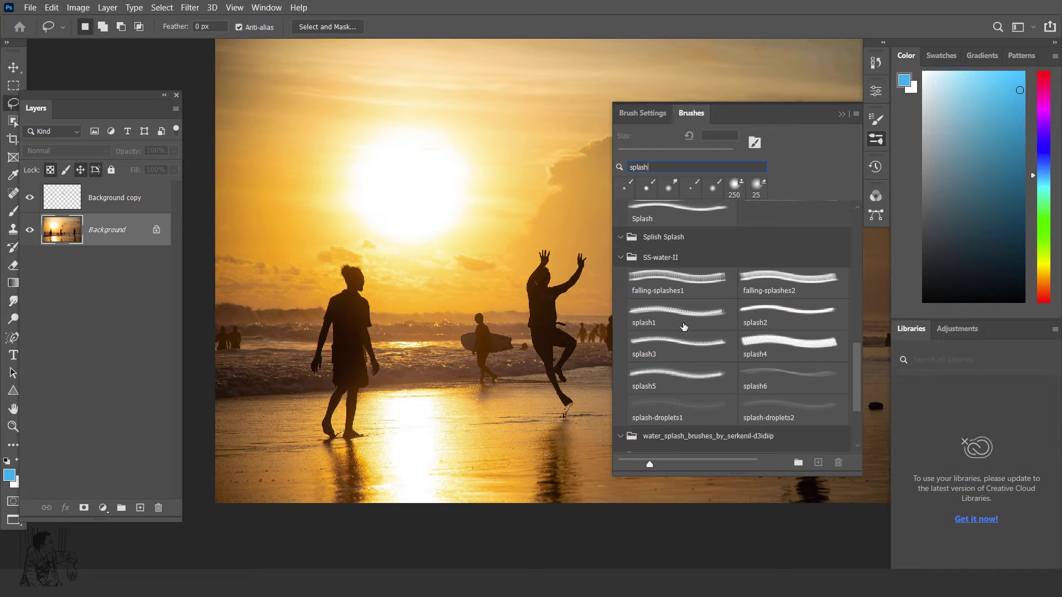
scroll(683, 327, "down", 1)
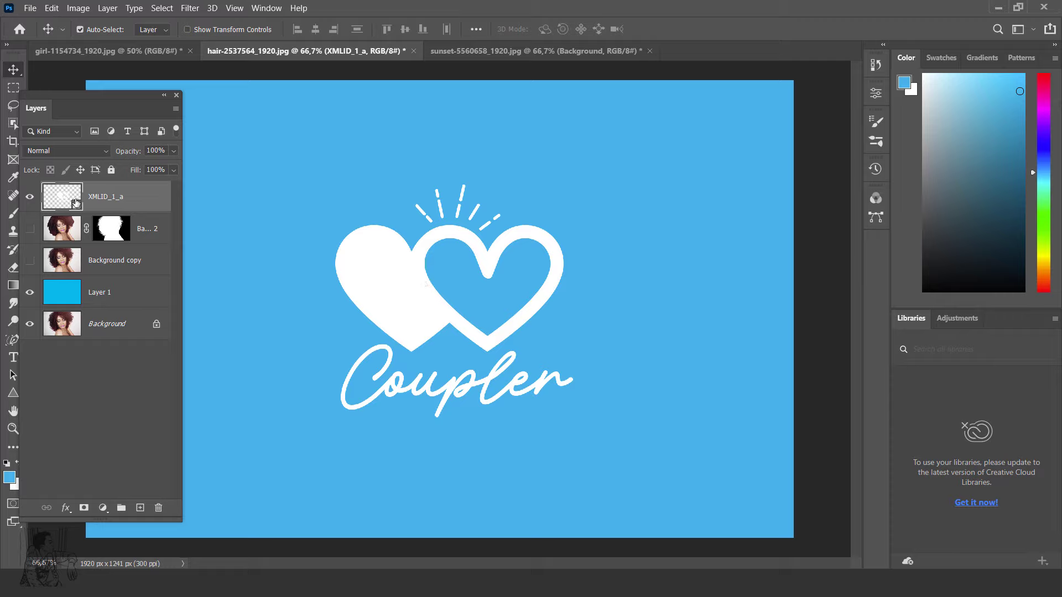
Drag the heart Couplen logo up and to the left.
left_click_drag(391, 280, 374, 268)
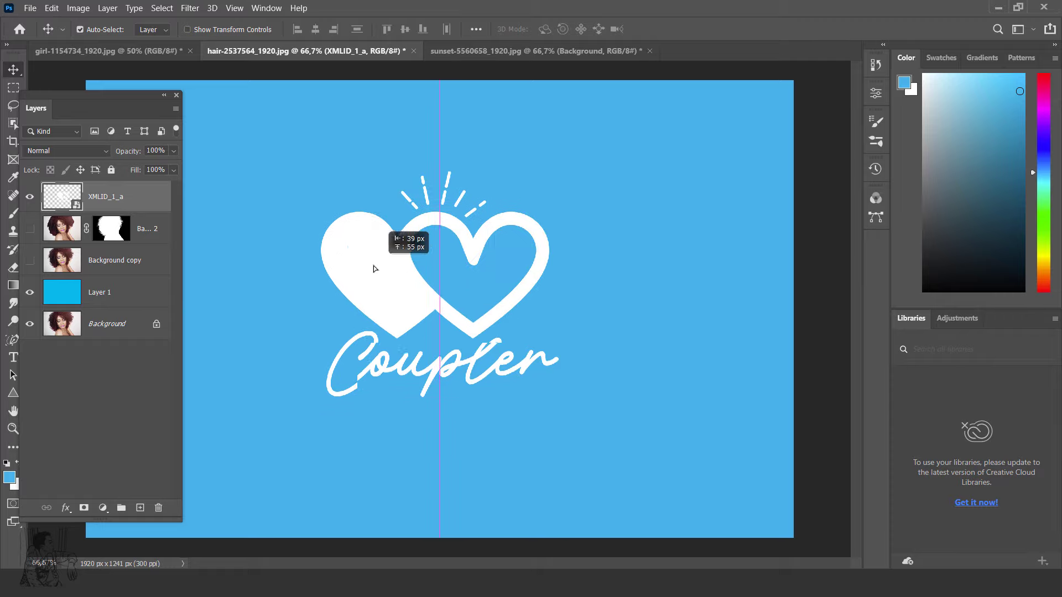
left_click_drag(374, 268, 374, 261)
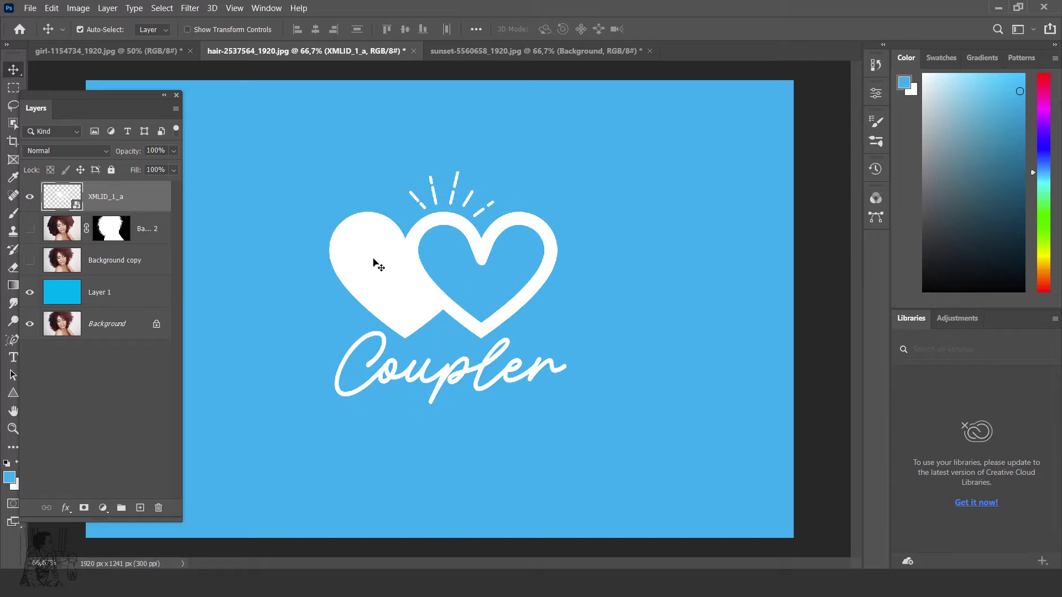
right_click(373, 265)
key("Escape")
Free Transform the logo, stretching it taller and enlarging and slanting it.
left_click(53, 8)
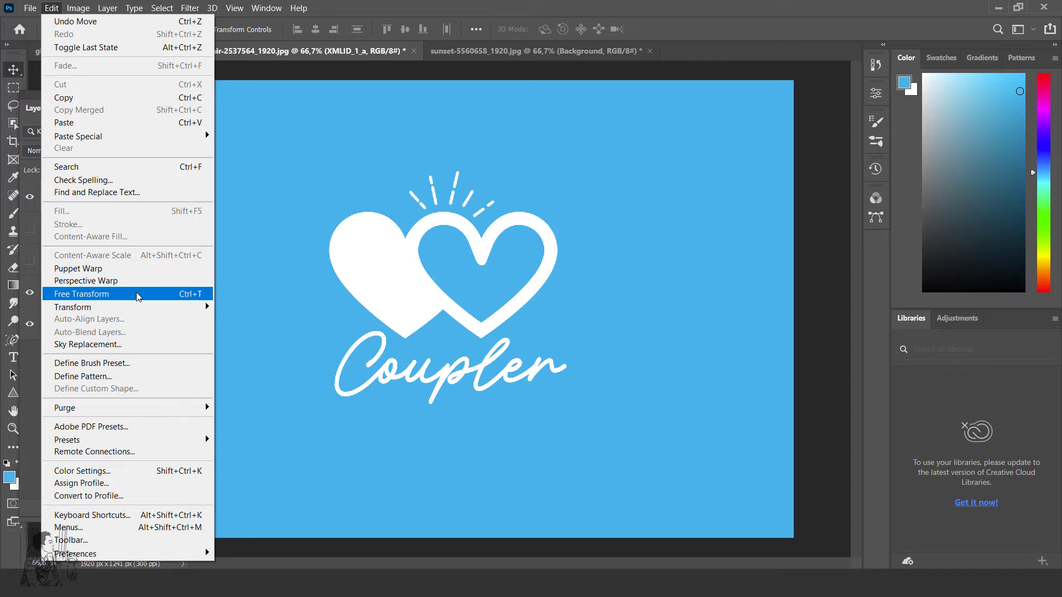
left_click(136, 294)
left_click_drag(447, 167, 446, 142)
mouse_move(586, 149)
left_mouse_down()
mouse_move(313, 308)
mouse_move(321, 252)
left_mouse_up()
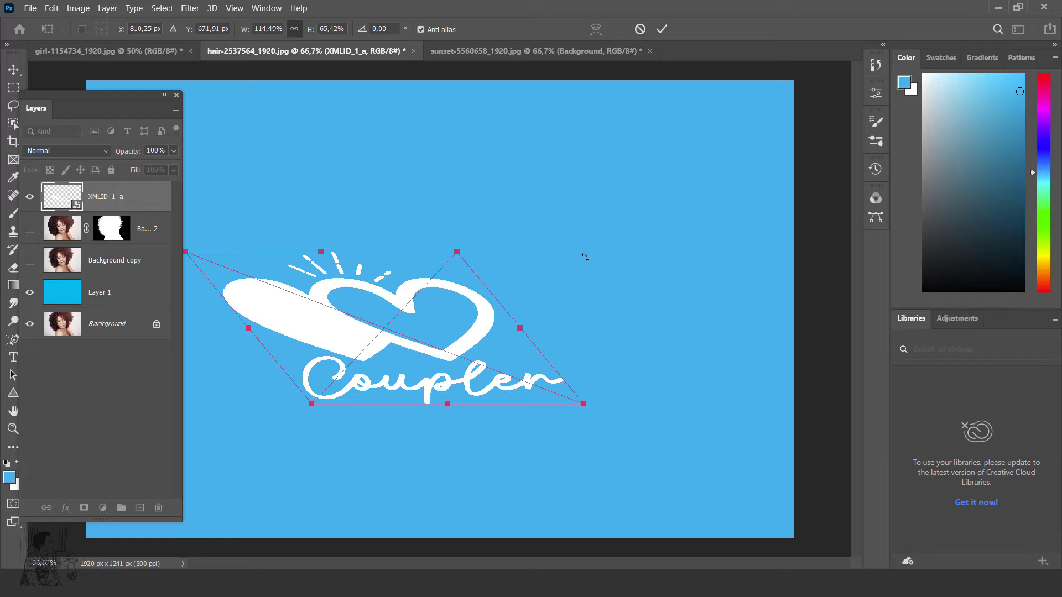
key("Return")
Show the Background copy portrait layer and move it far to the right.
left_click(148, 231)
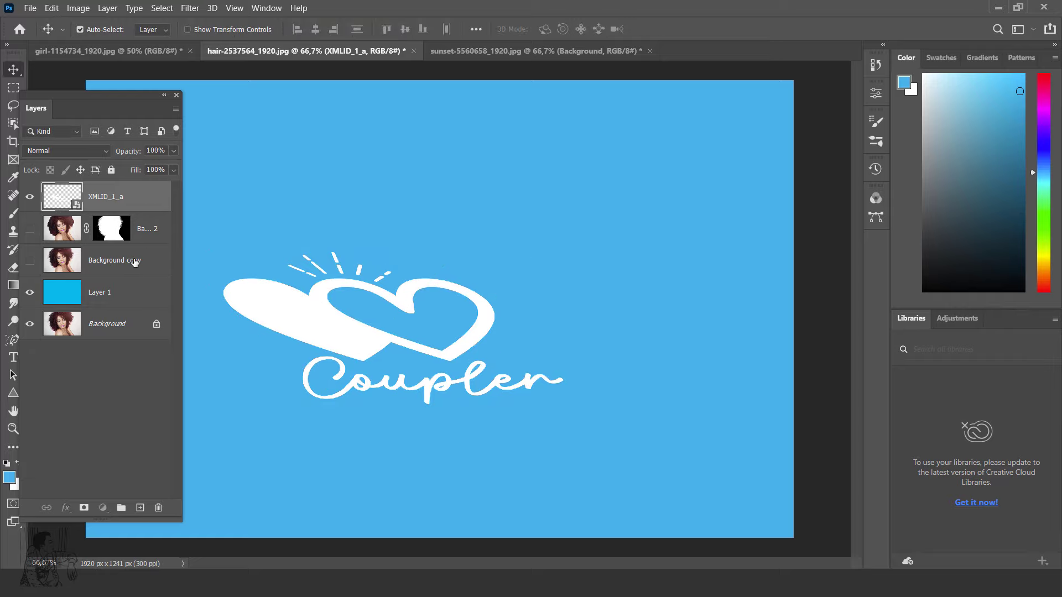
left_click(135, 264)
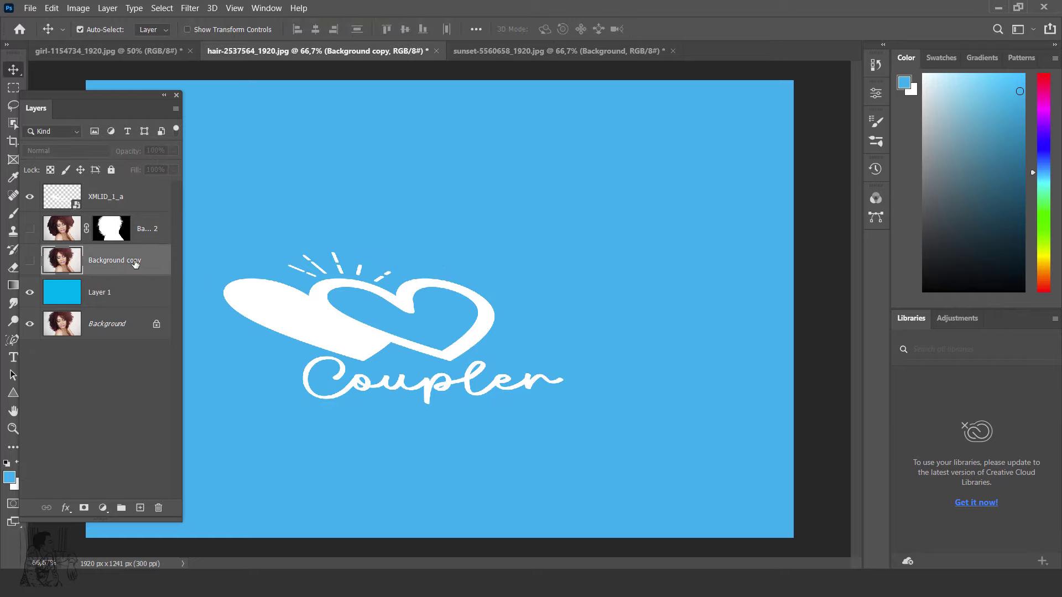
left_click(30, 260)
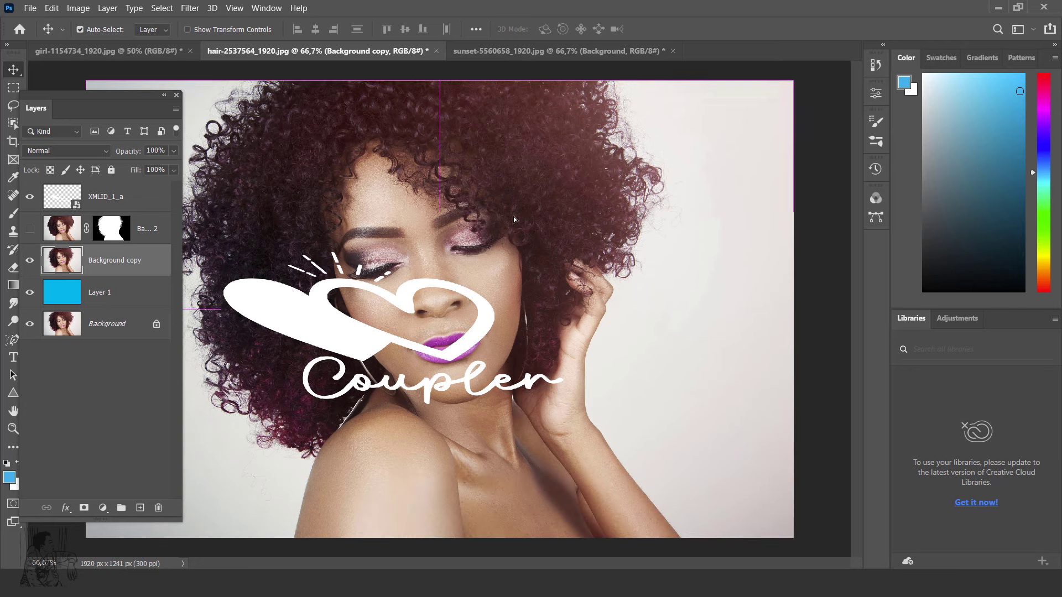
left_click_drag(513, 216, 747, 215)
left_click_drag(528, 212, 771, 213)
Move the blue backdrop Layer 1 right and the logo up-left.
left_click(264, 200)
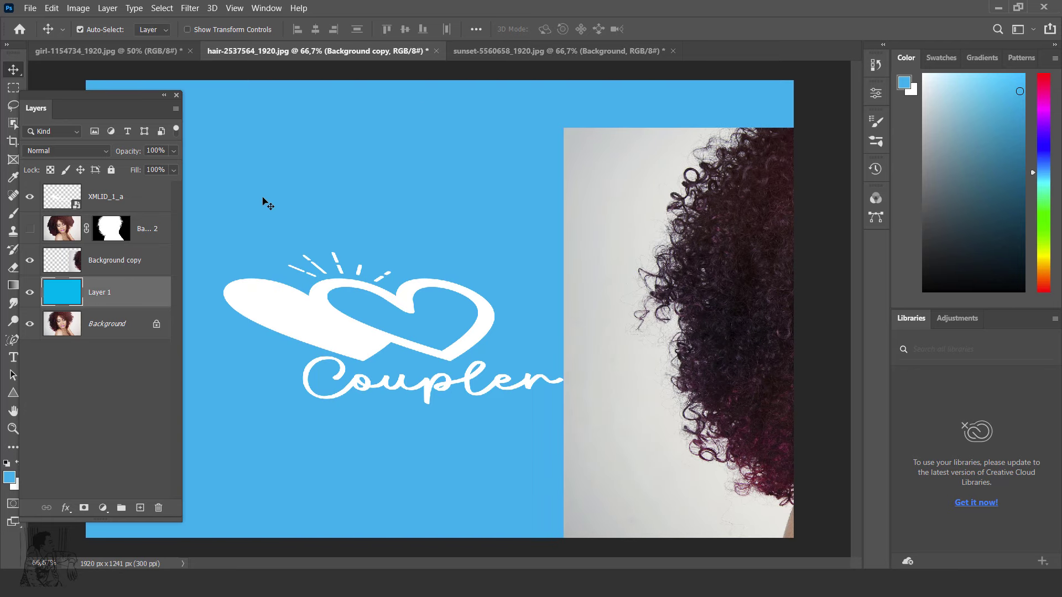
left_click_drag(263, 200, 415, 230)
left_click(323, 326)
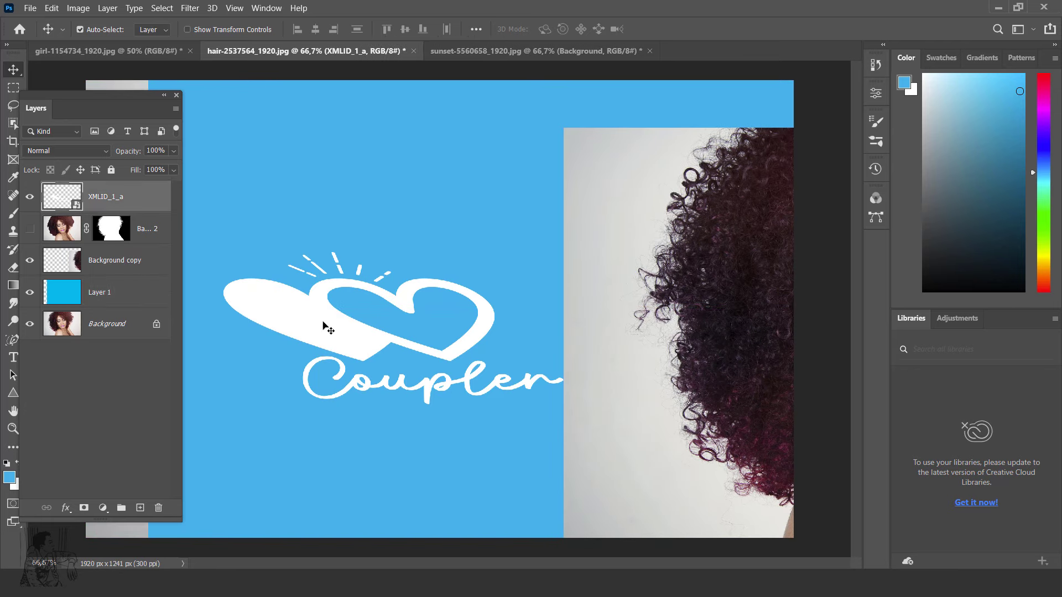
mouse_move(315, 322)
left_mouse_down()
mouse_move(289, 237)
mouse_move(293, 272)
left_mouse_up()
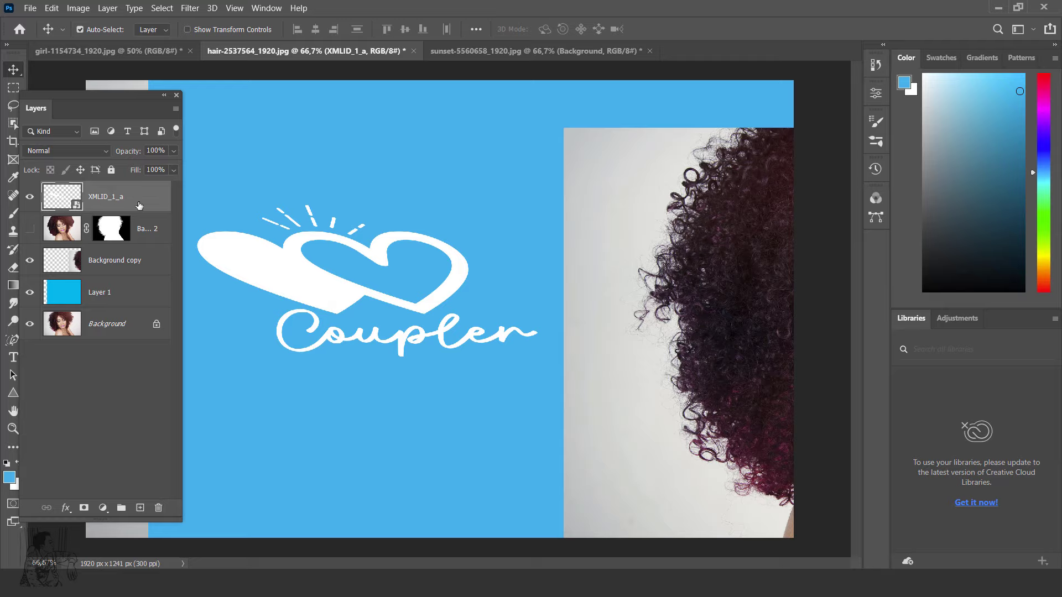
Reset Transform on the logo layer and reposition the logo.
right_click(100, 198)
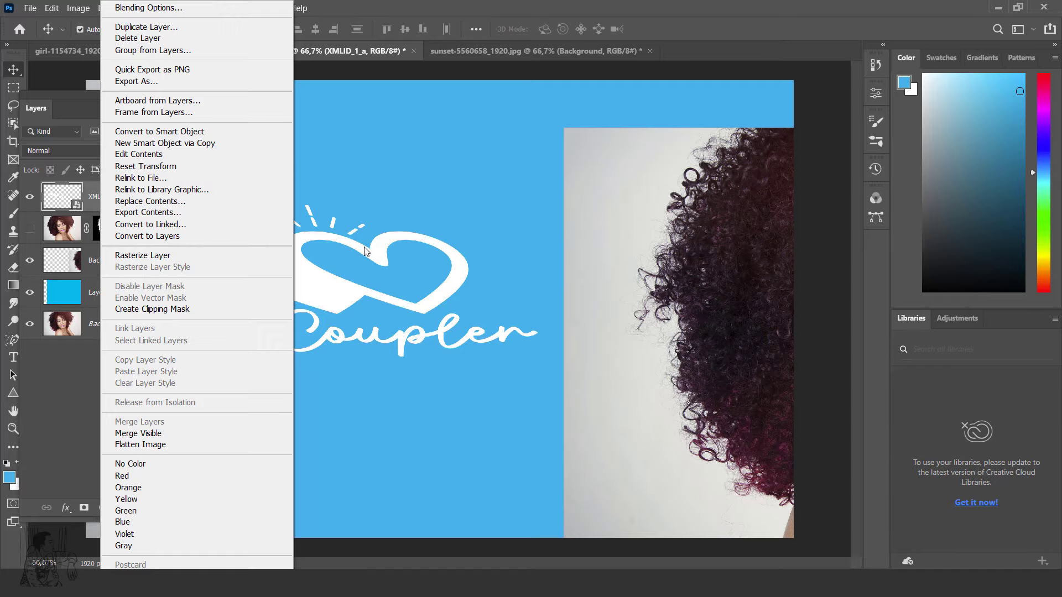
left_click(170, 168)
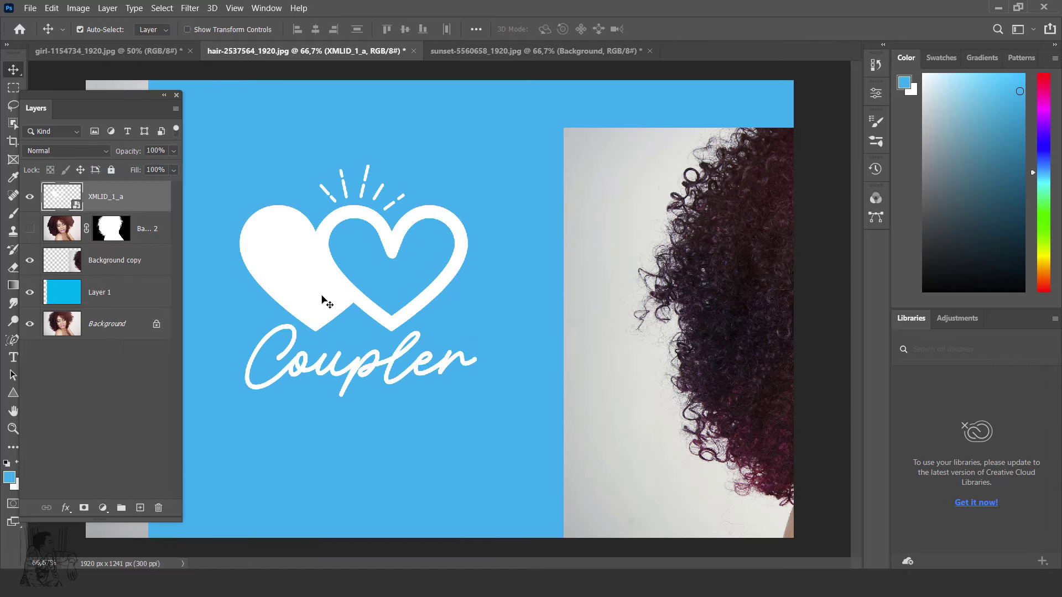
left_click_drag(325, 290, 359, 299)
left_click_drag(350, 299, 327, 291)
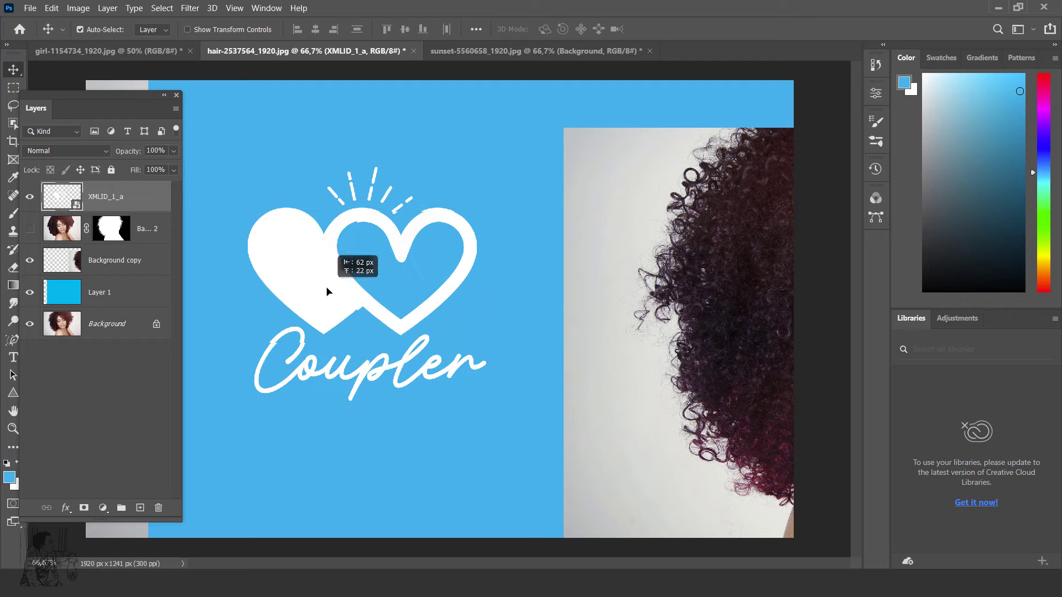
Move the Background copy portrait to fill the canvas and convert it to a smart object.
left_click(148, 232)
left_click(113, 268)
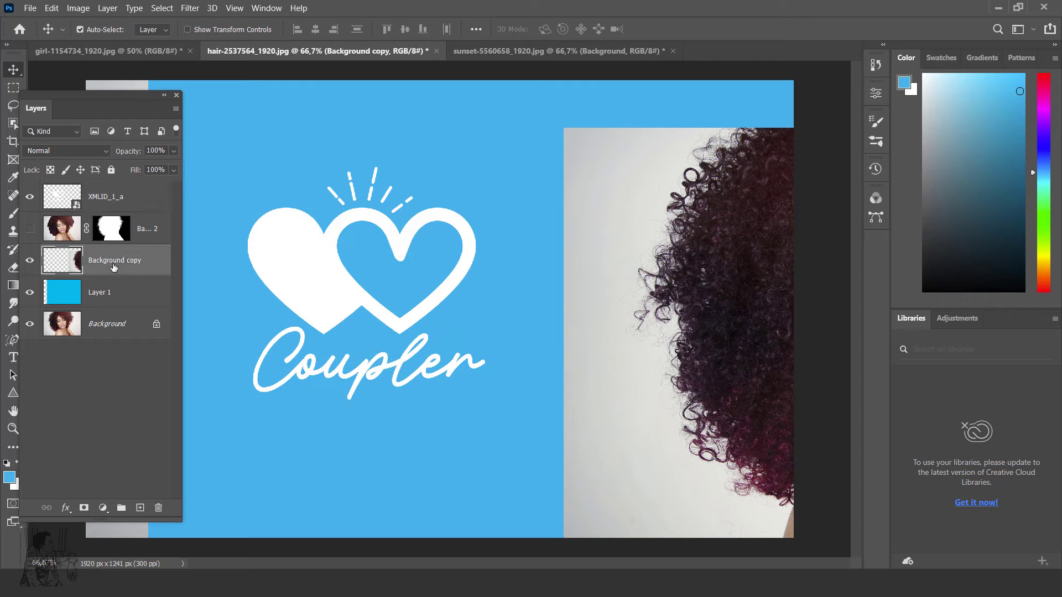
right_click(113, 267)
left_click(747, 224)
left_click_drag(746, 224, 405, 177)
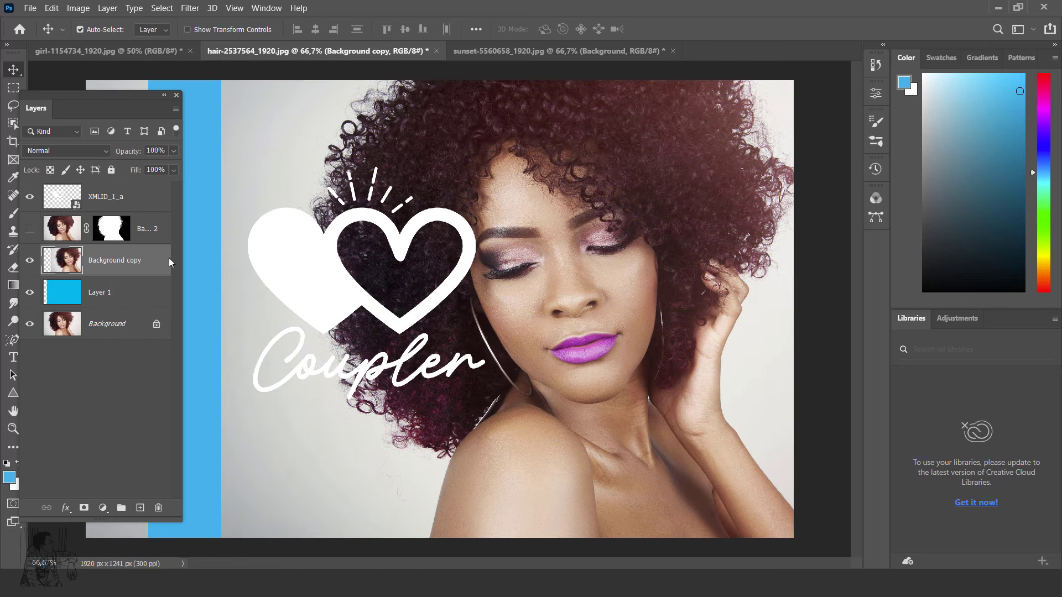
right_click(169, 262)
left_click(157, 180)
Skew the portrait photo by dragging its top-left corner with Free Transform.
key("ctrl+t")
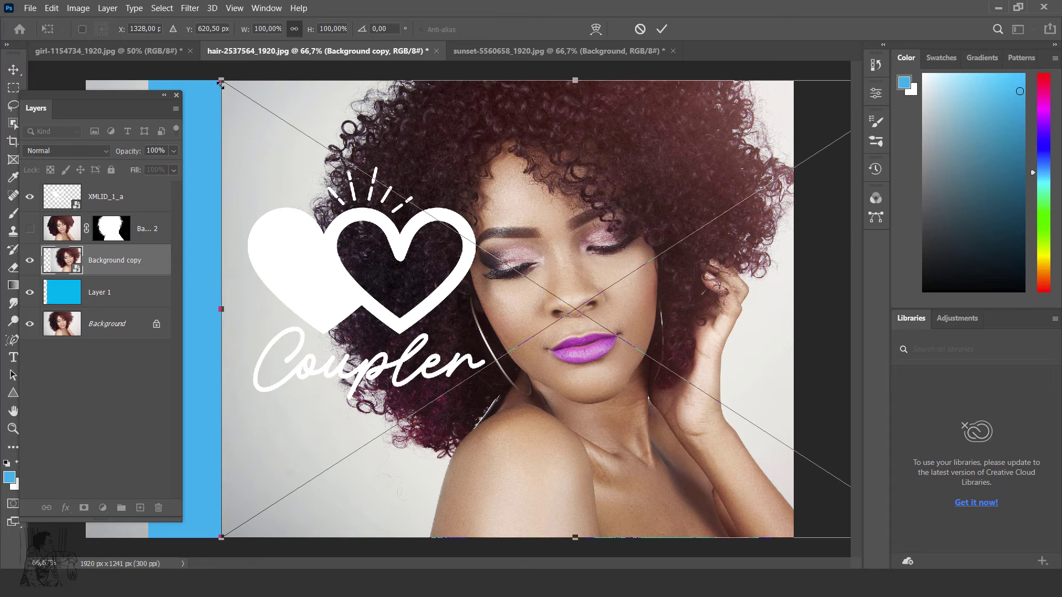
left_click_drag(220, 83, 299, 312)
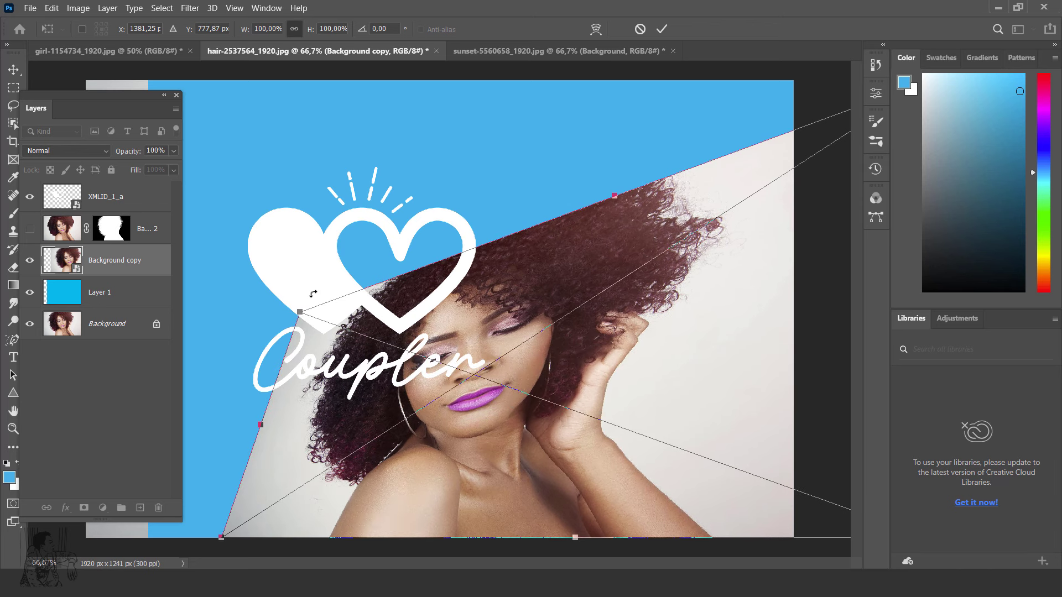
key("Return")
Move the logo up-left and scale it down into the top-left corner.
key("v")
left_click_drag(308, 275, 289, 175)
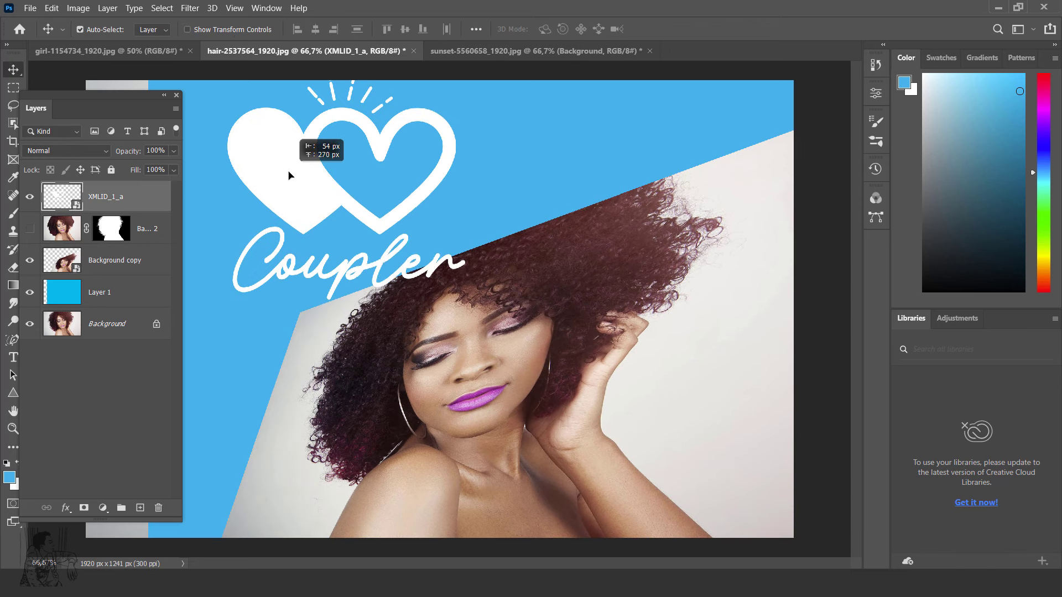
key("ctrl+t")
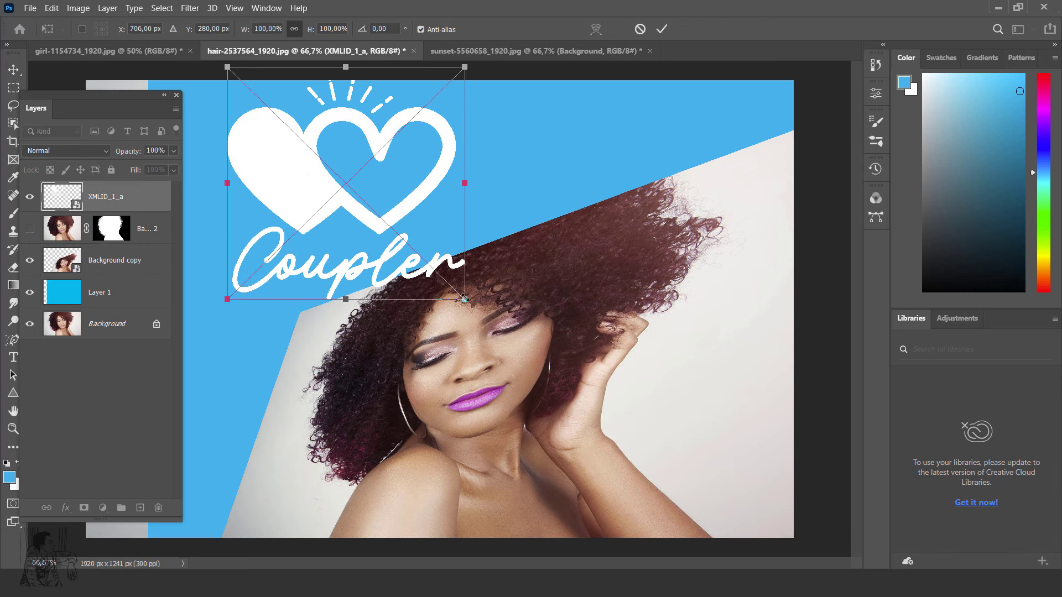
mouse_move(465, 299)
left_mouse_down()
mouse_move(391, 232)
mouse_move(373, 186)
left_mouse_up()
key("Return")
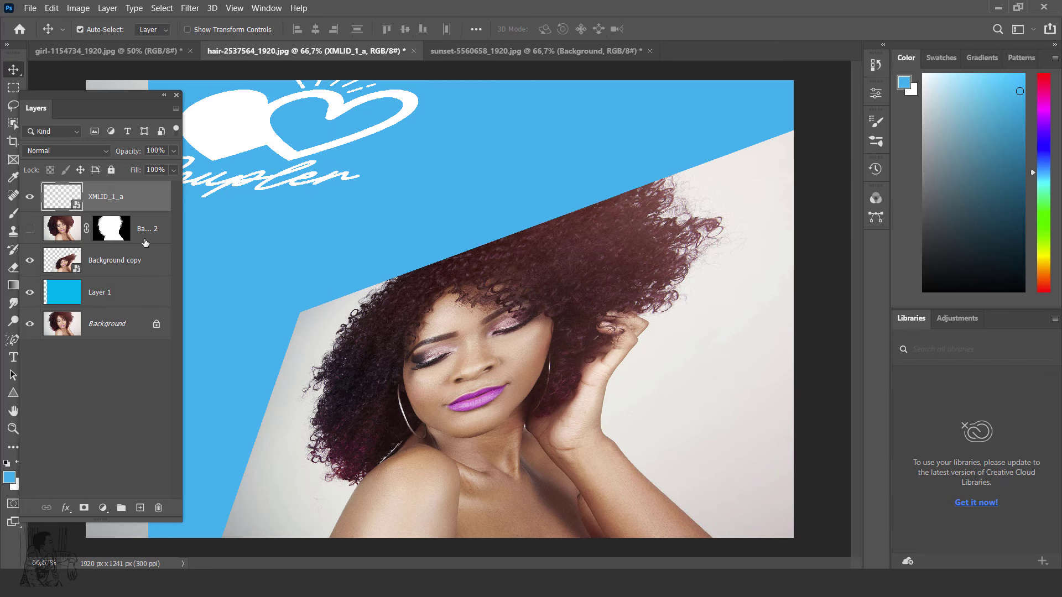
Reset Transform on the Background copy photo and reposition it to fill the canvas.
right_click(113, 261)
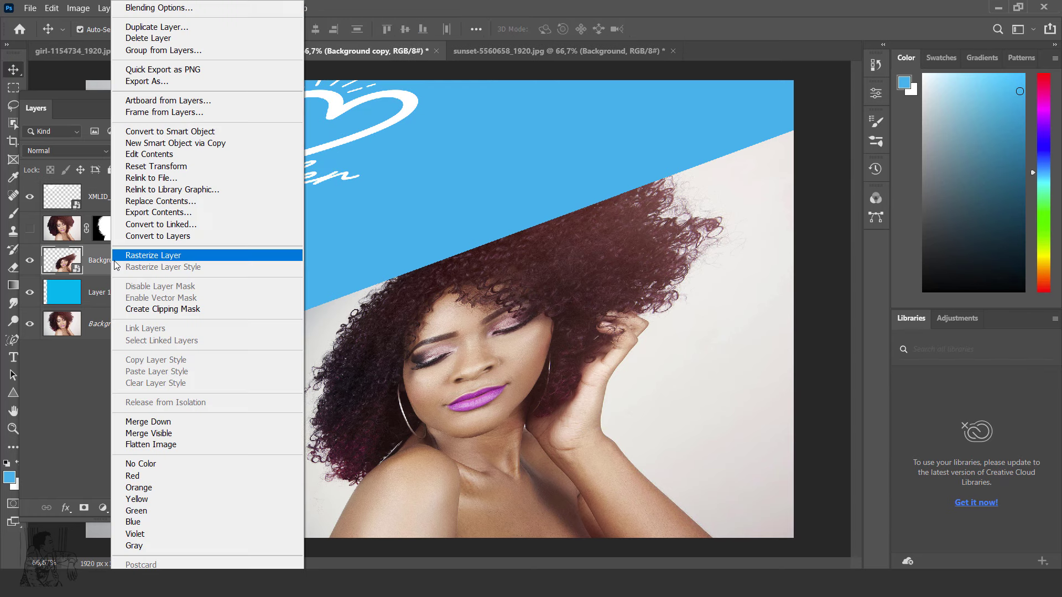
left_click(155, 165)
mouse_move(450, 252)
left_mouse_down()
mouse_move(554, 291)
mouse_move(426, 221)
left_mouse_up()
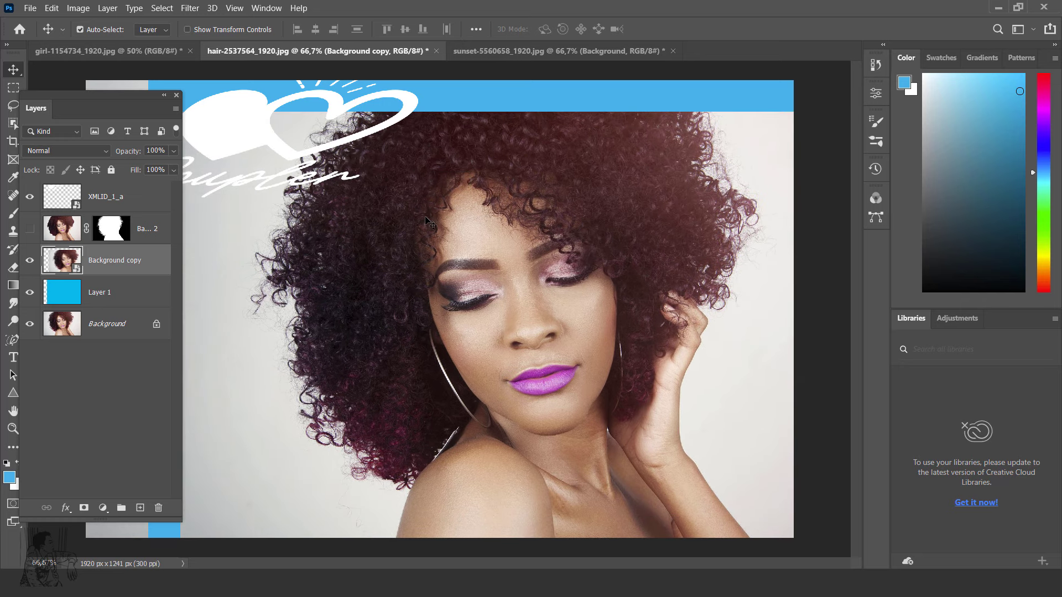
key("ctrl+minus")
key("ctrl+minus")
mouse_move(499, 257)
left_mouse_down()
mouse_move(515, 278)
mouse_move(489, 285)
left_mouse_up()
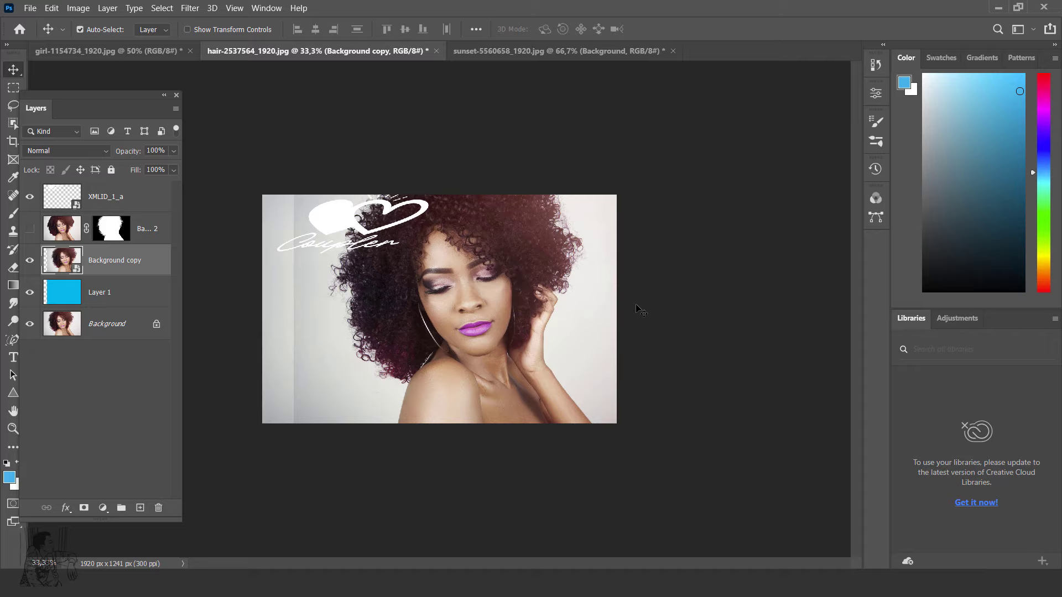
Deselect all layers, then select the logo layer and check its layer options.
left_click(684, 259)
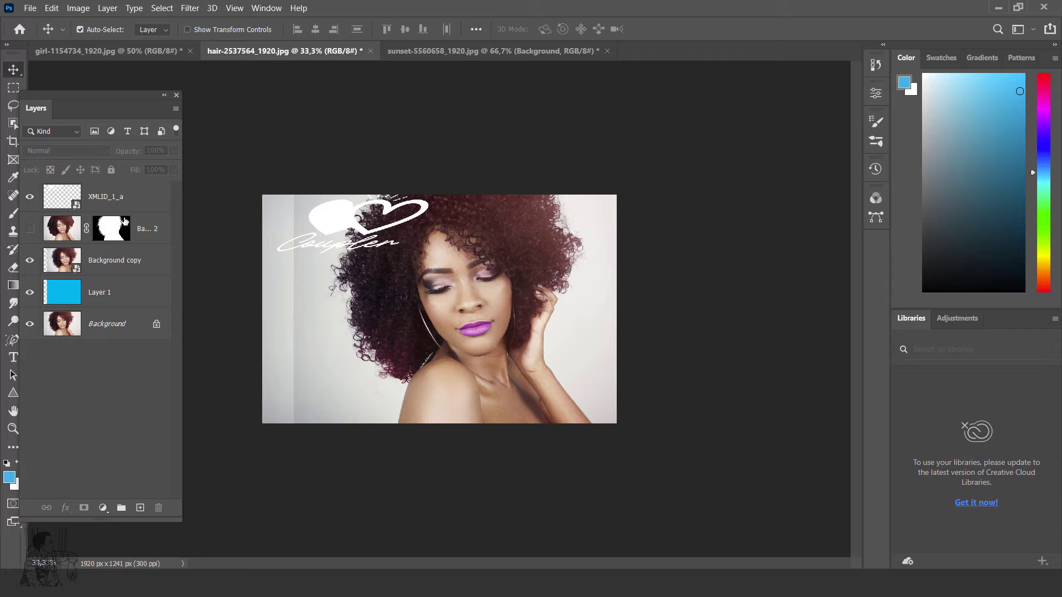
left_click(106, 199)
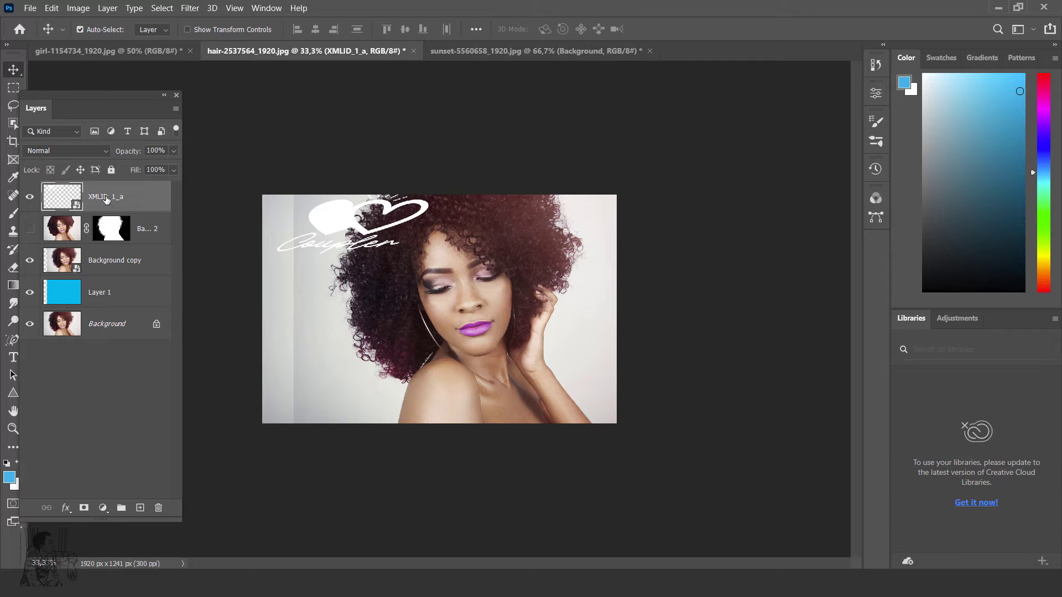
right_click(107, 199)
left_click(378, 151)
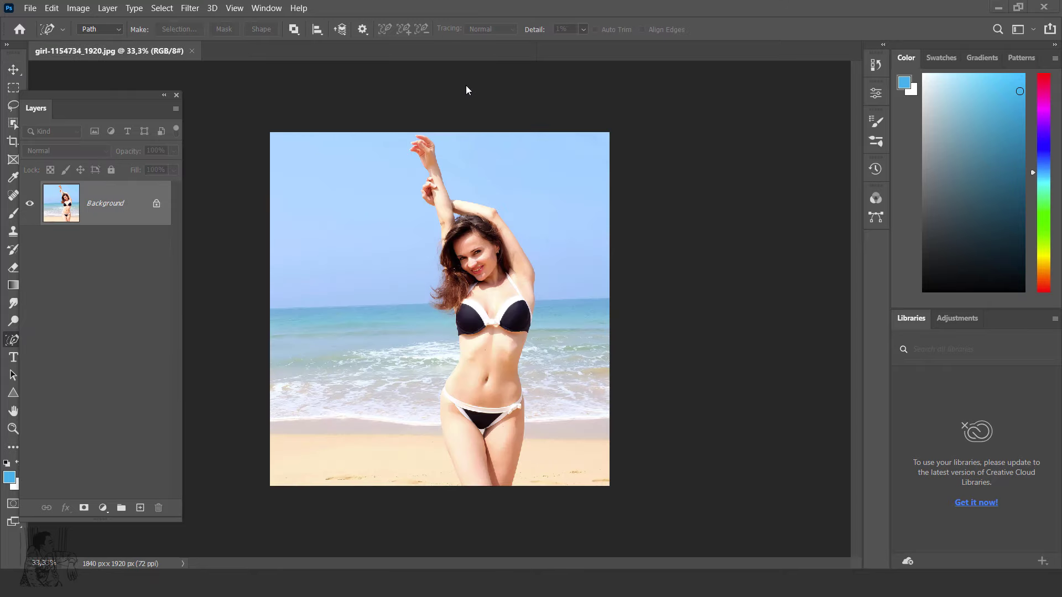
Nudge the Layers panel right, check the View menu, and keep the Content-Aware Tracing pen active.
left_click_drag(137, 94, 174, 96)
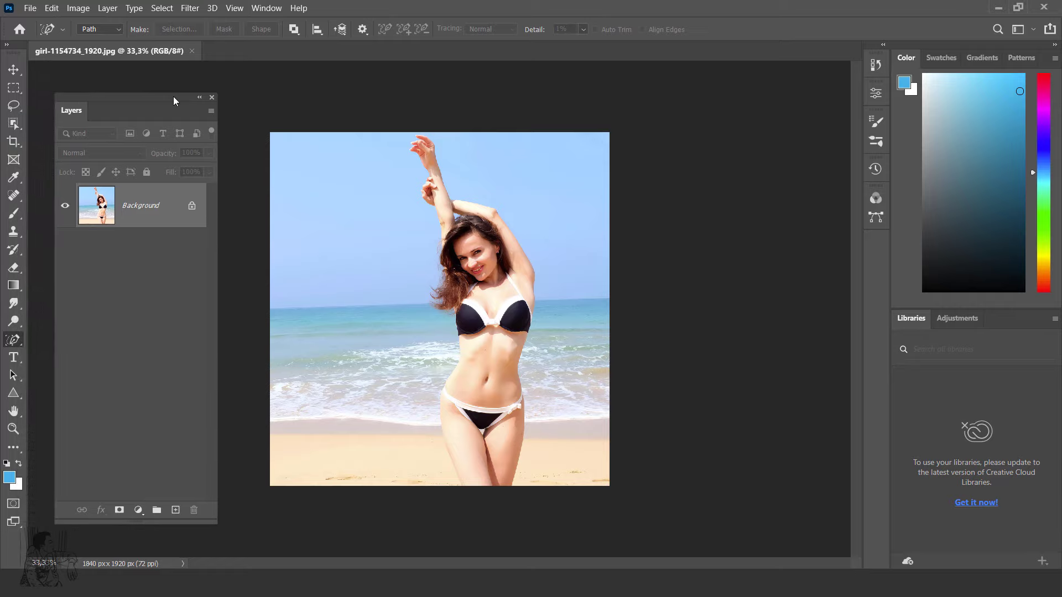
left_click_drag(174, 96, 179, 98)
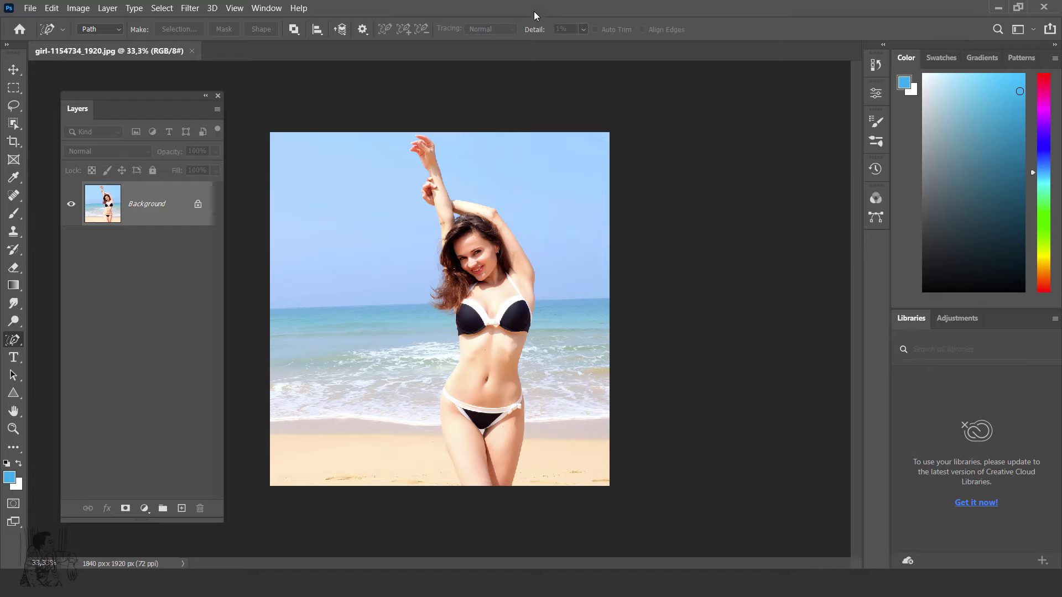
left_click(235, 8)
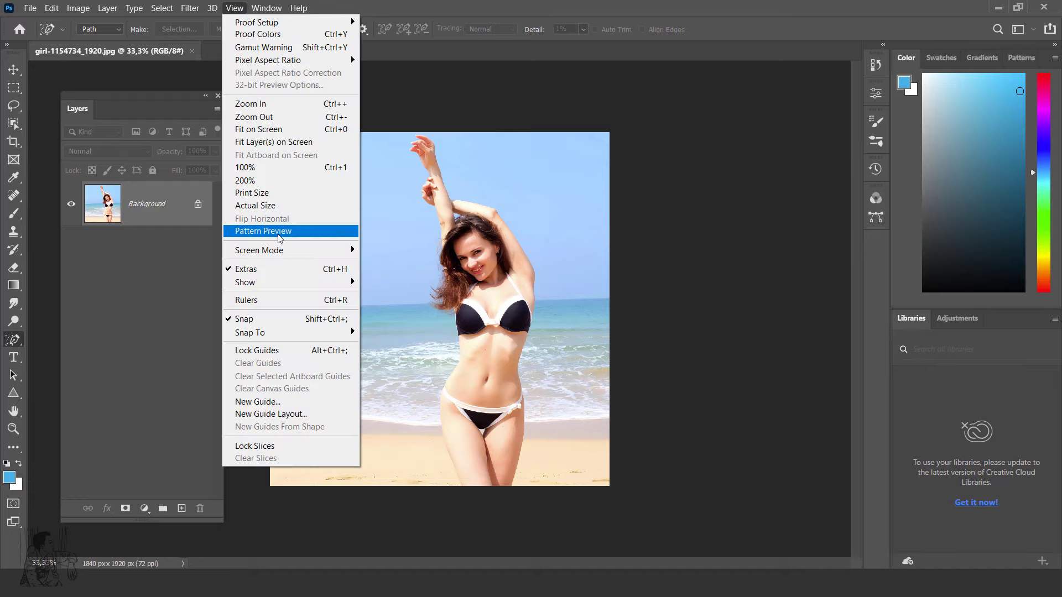
left_click(510, 11)
right_click(13, 340)
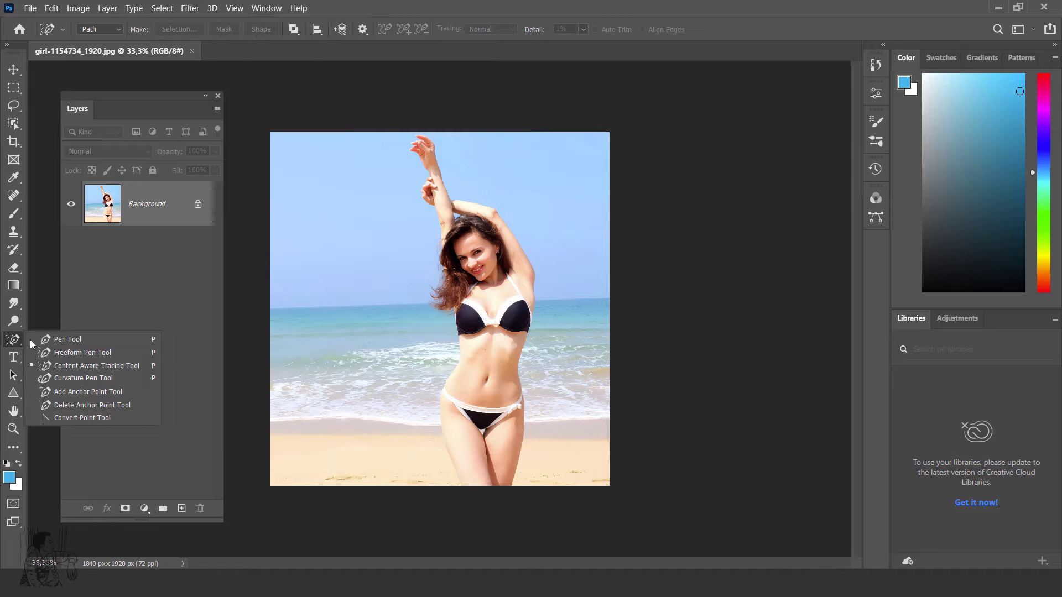
left_click(139, 368)
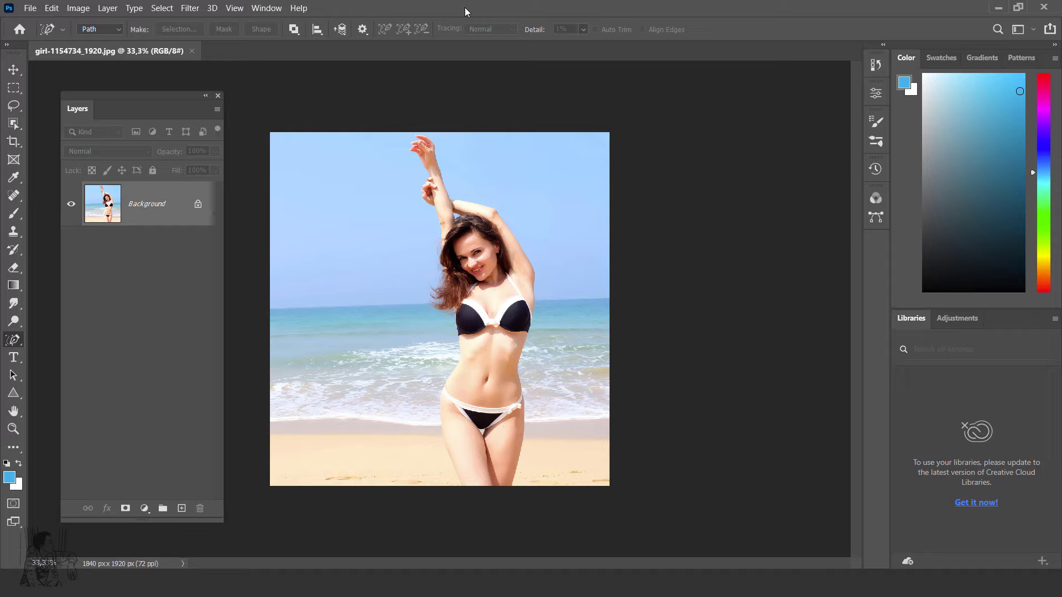
left_click(266, 8)
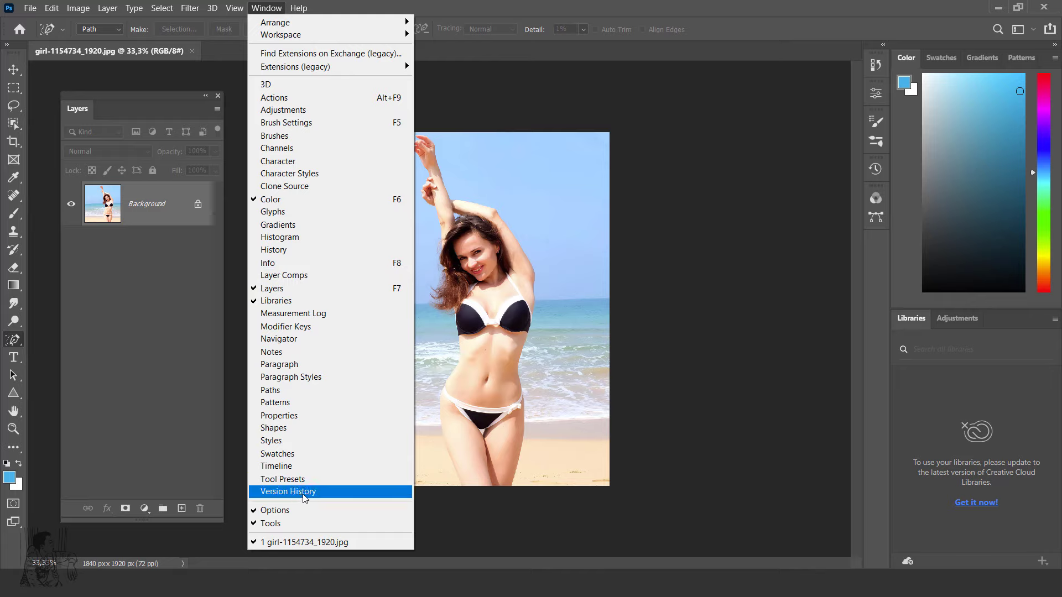
left_click(301, 495)
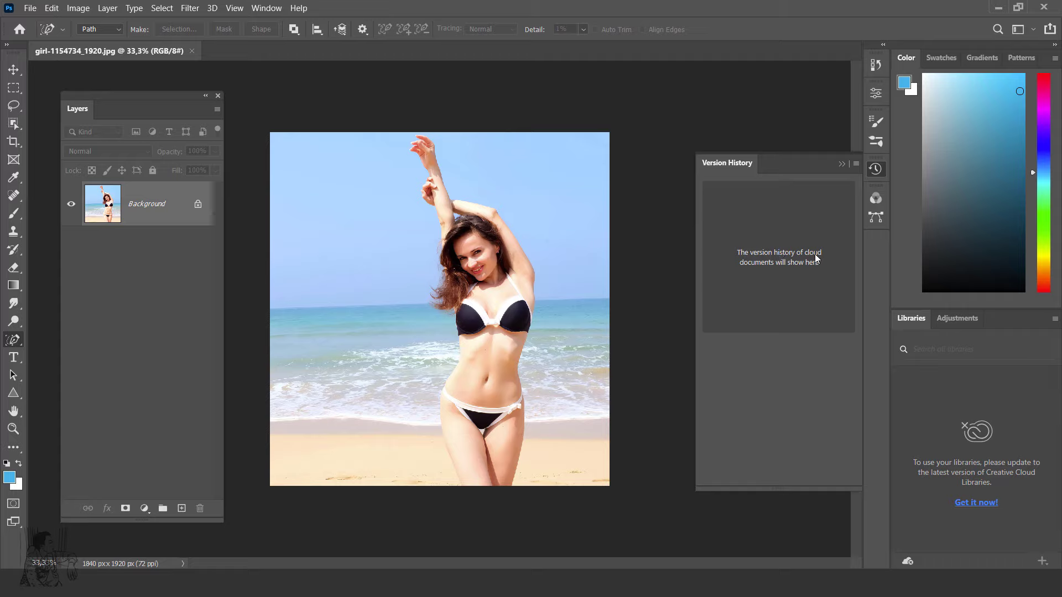
left_click(841, 164)
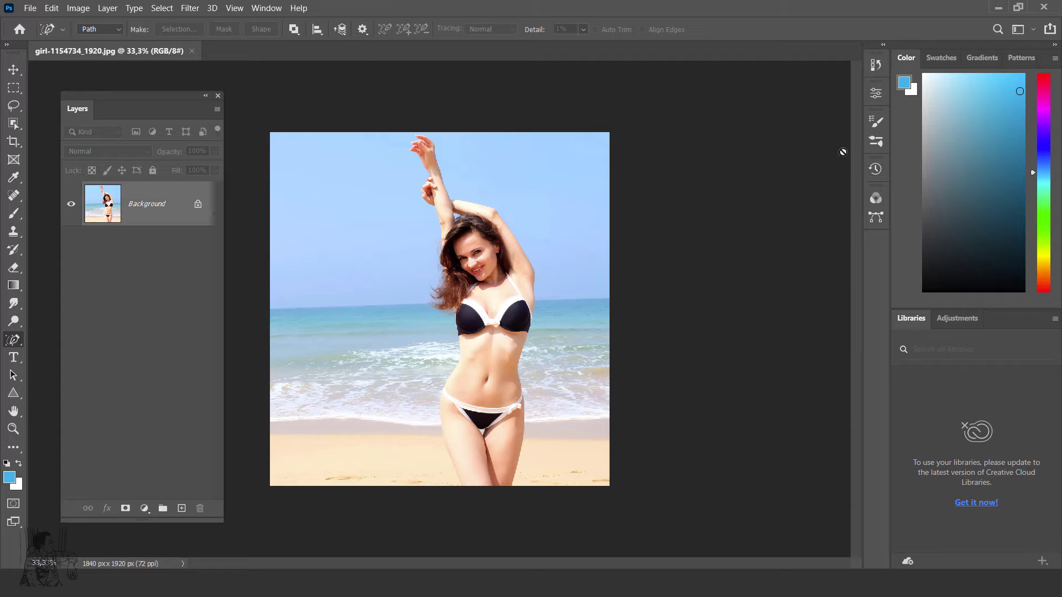